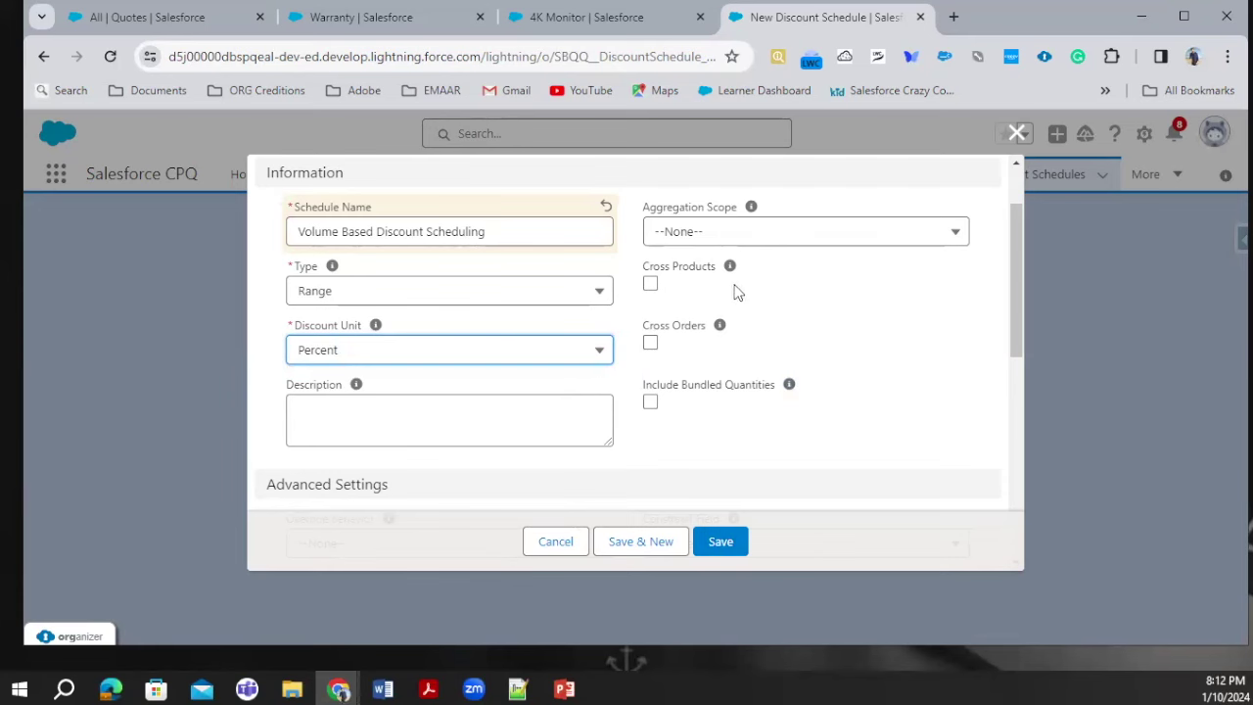
# - Examine the new discount schedule's Aggregation Scope options, Cross Products help text, and advanced settings, including the Override Behavior choices
pyautogui.click(746, 233)
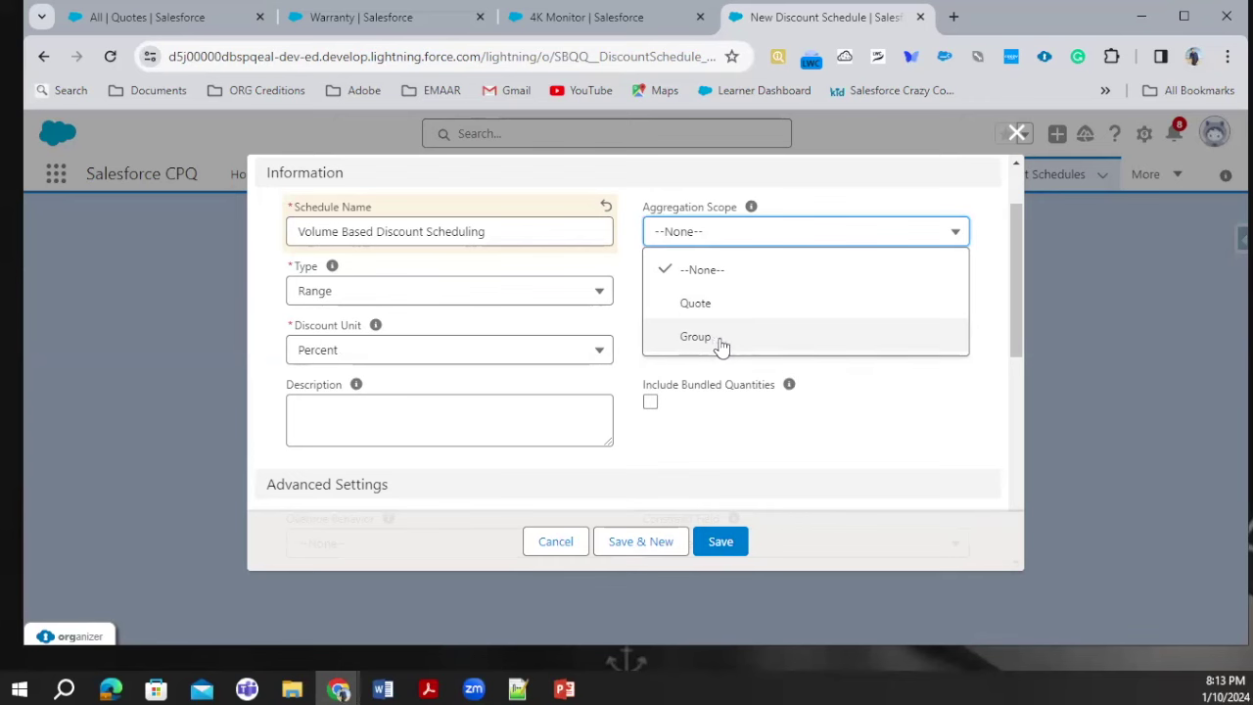
pyautogui.click(828, 445)
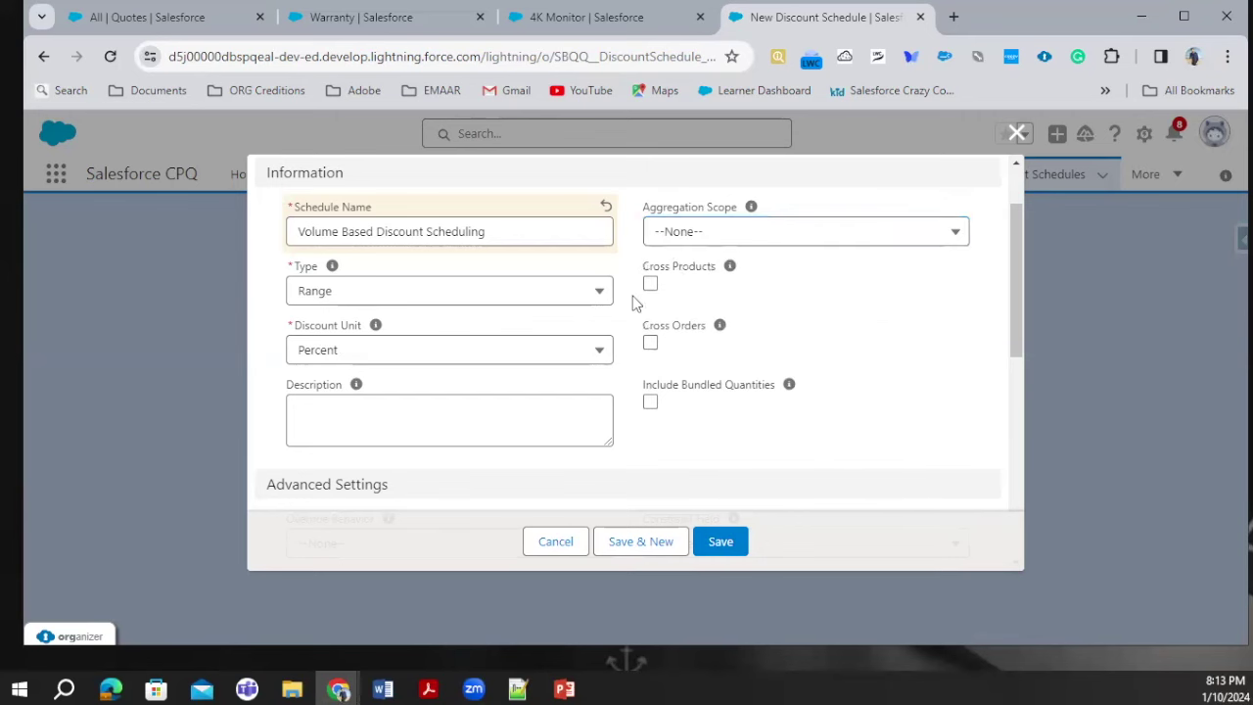
pyautogui.moveTo(730, 272)
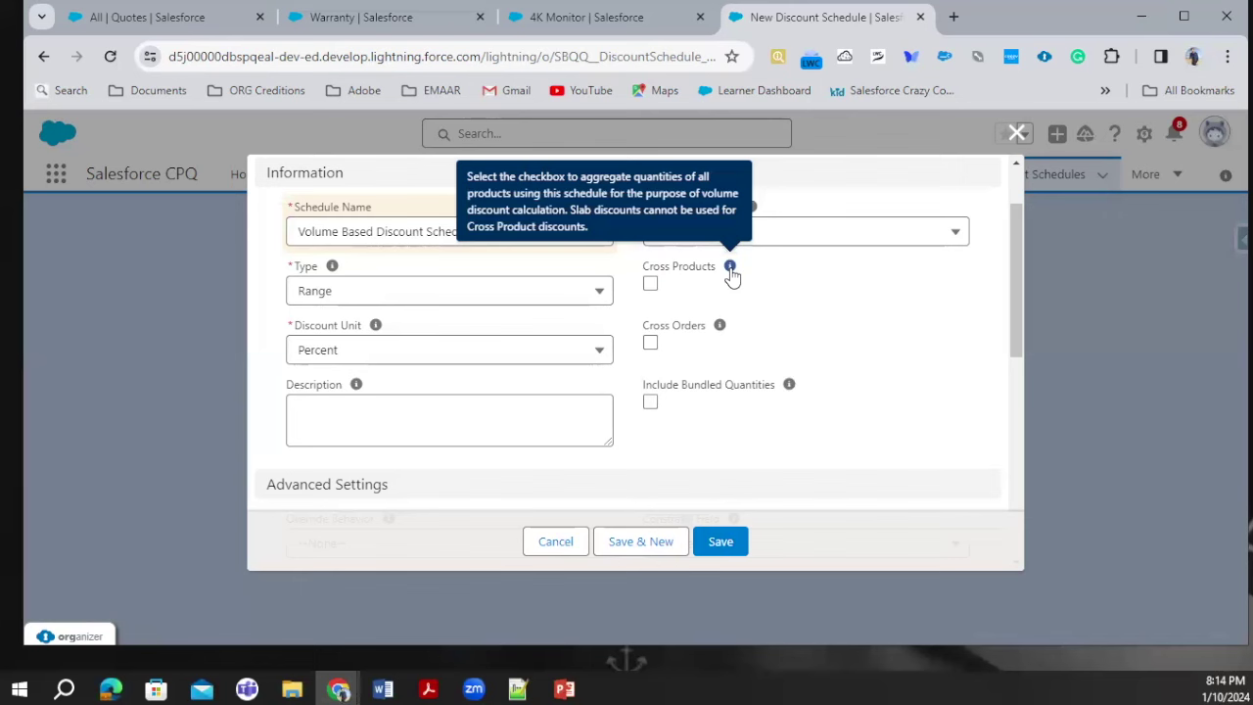
pyautogui.scroll(-2, 440, 357)
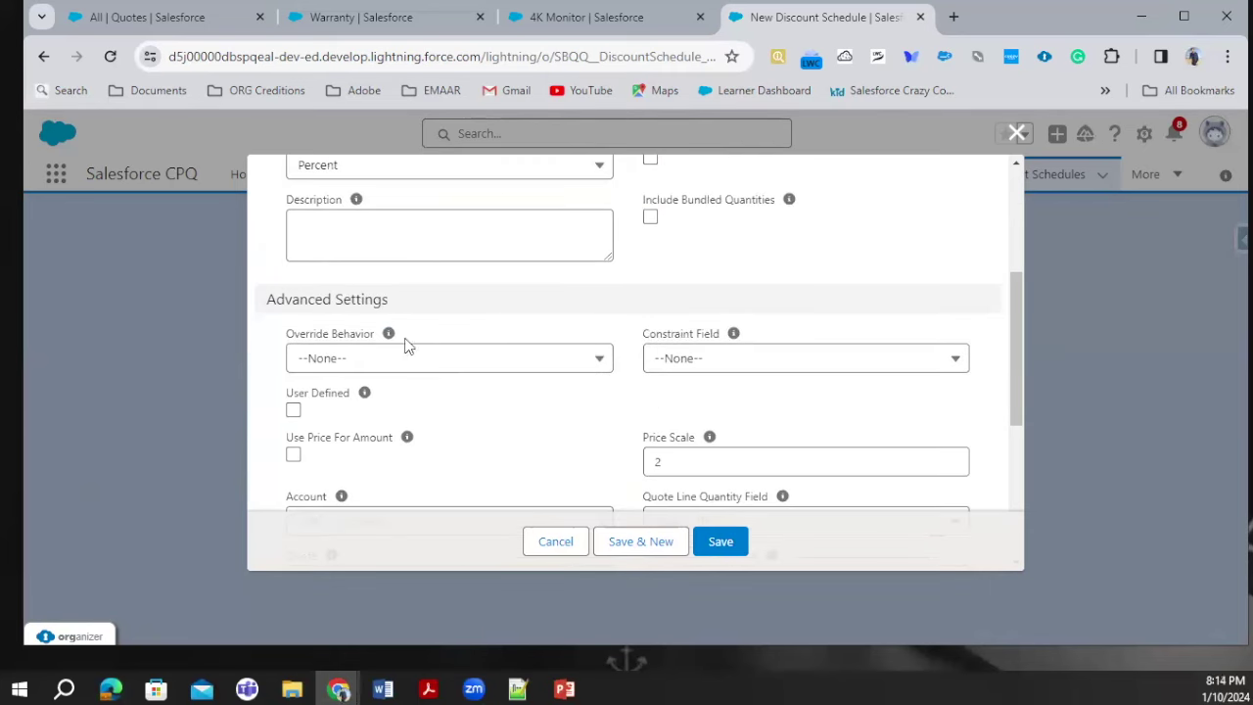
pyautogui.click(341, 361)
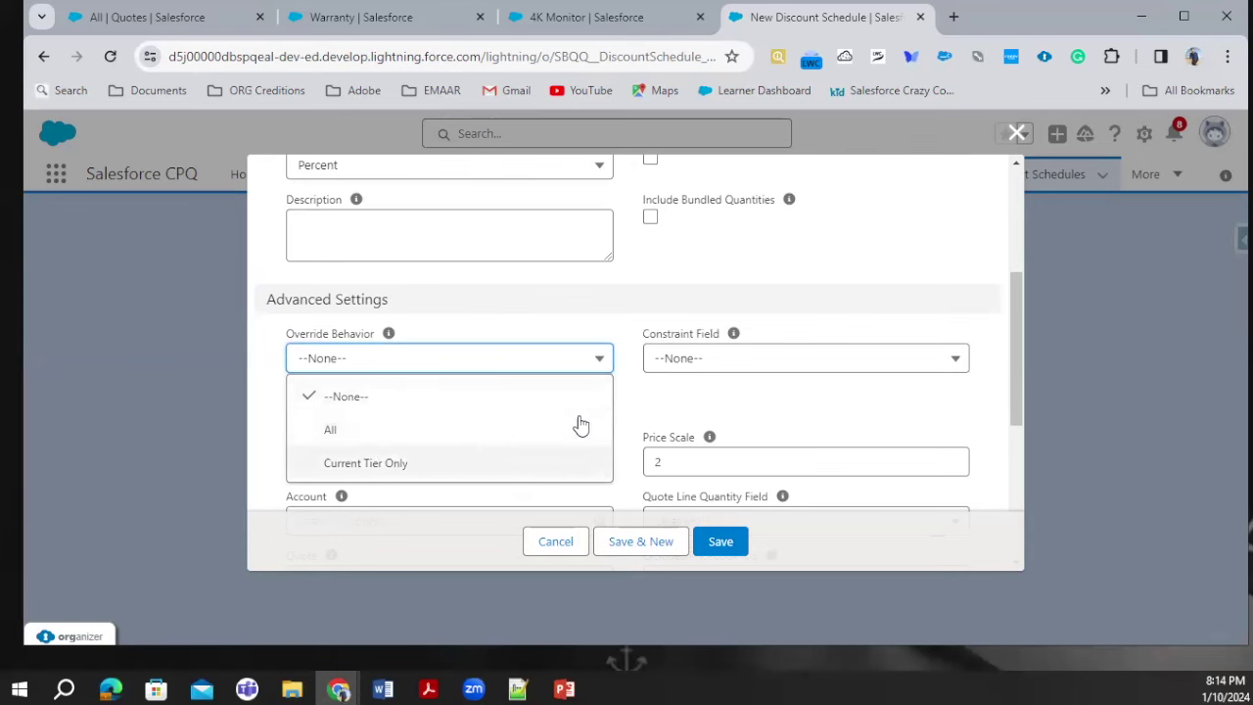
pyautogui.click(646, 300)
pyautogui.scroll(-1, 577, 435)
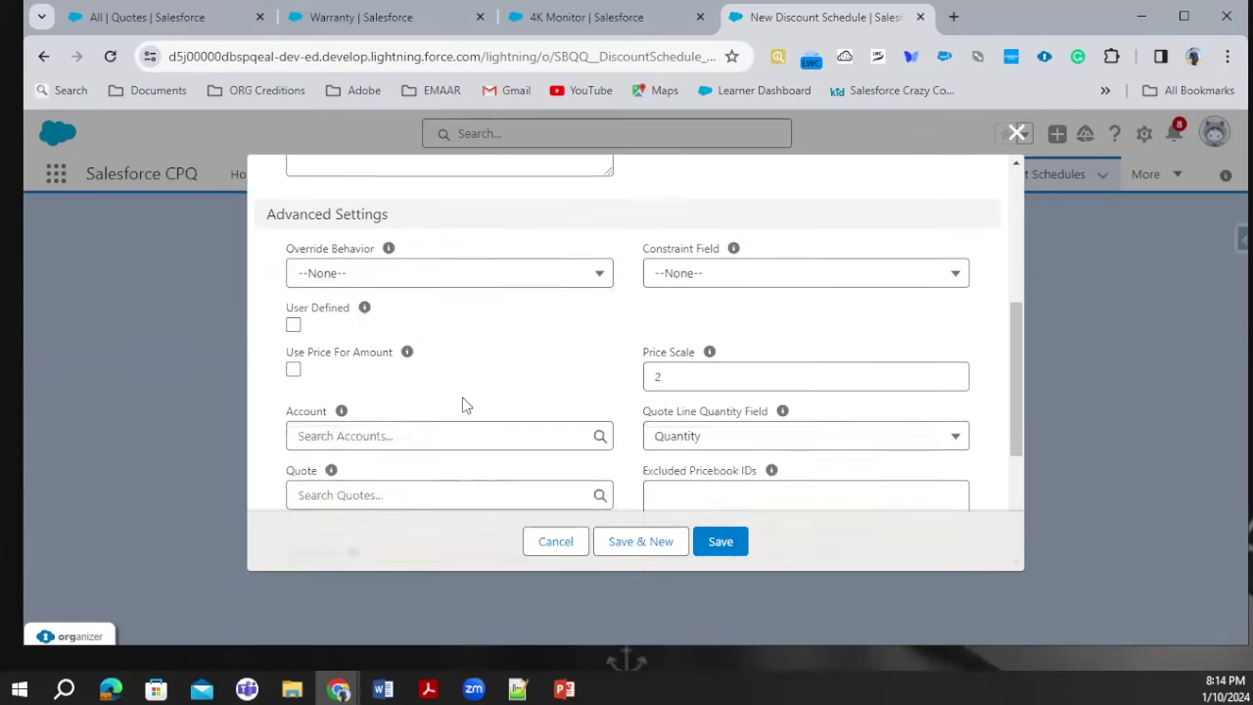
pyautogui.scroll(-2, 466, 404)
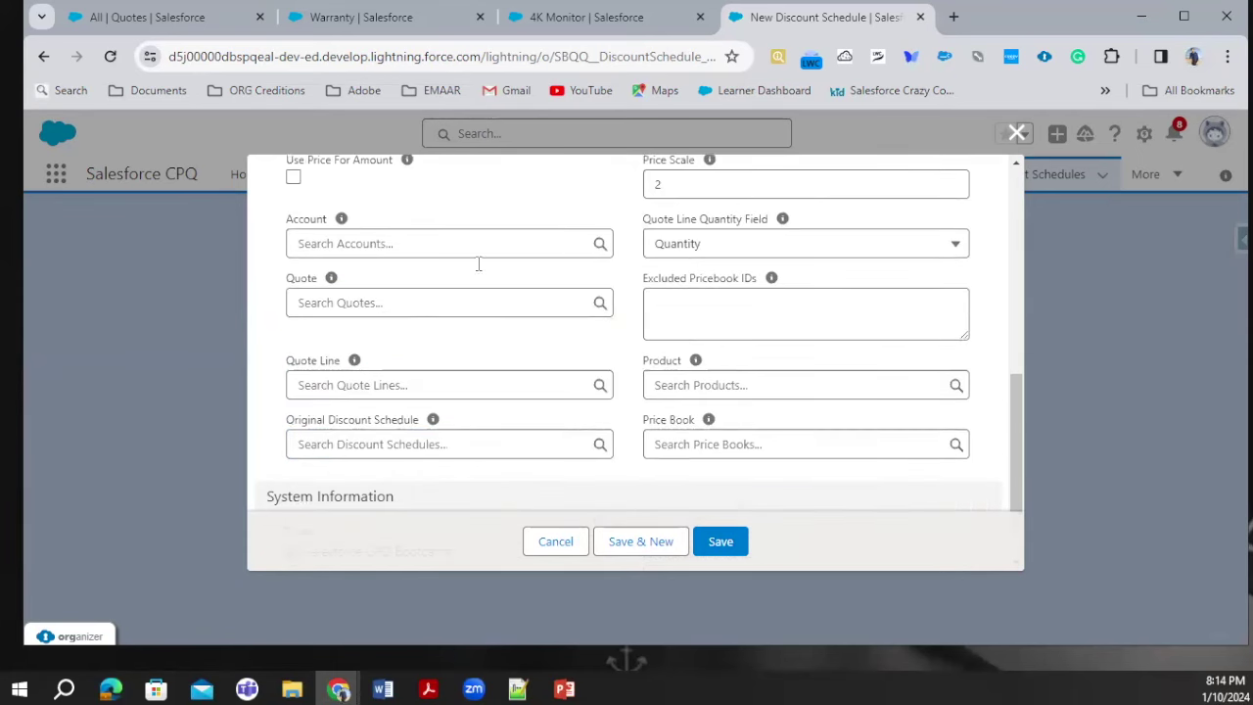
pyautogui.scroll(3, 386, 313)
pyautogui.click(377, 361)
pyautogui.click(578, 374)
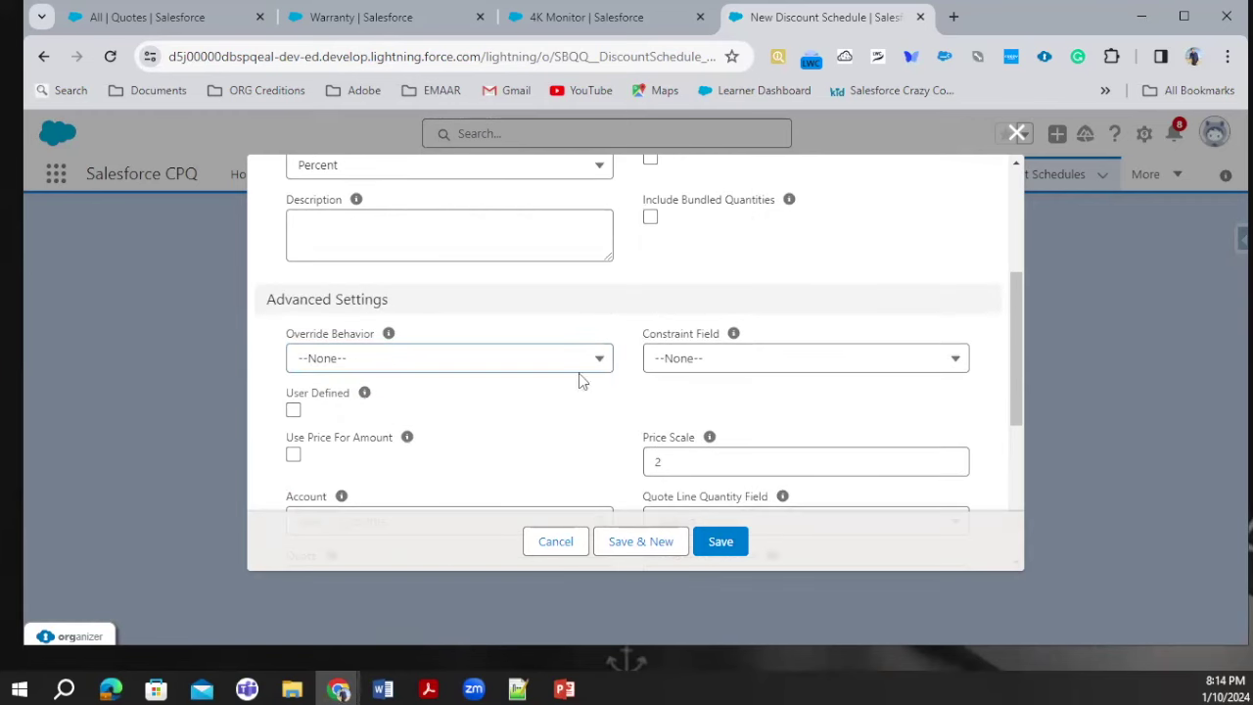
pyautogui.scroll(-2, 478, 397)
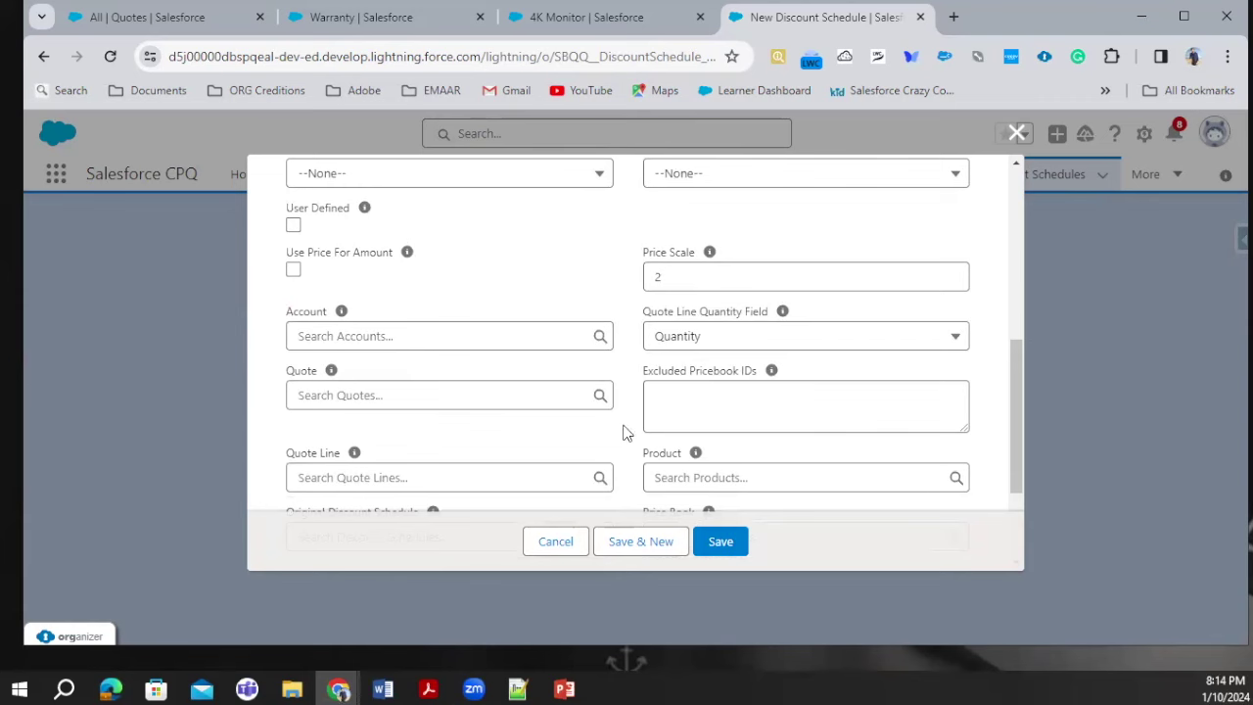
pyautogui.scroll(5, 696, 355)
pyautogui.scroll(-6, 696, 355)
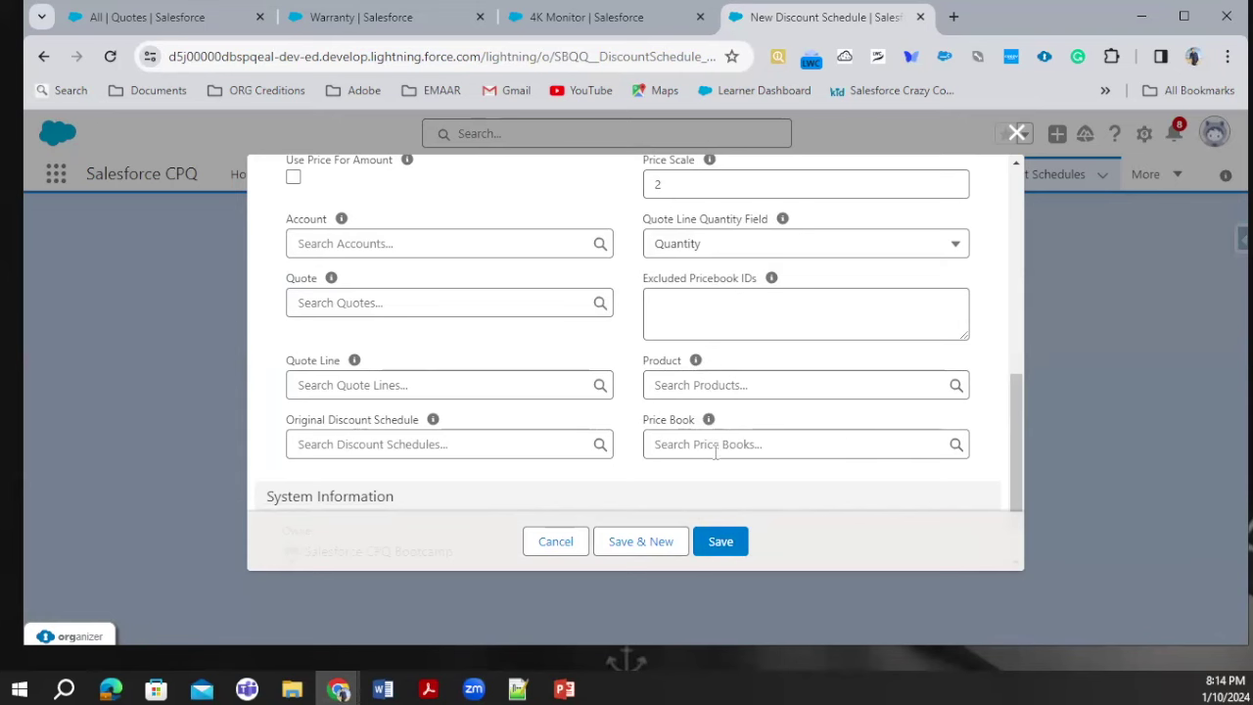
# - Save the Volume Based Discount Scheduling record and look through its details and related lists
pyautogui.click(736, 551)
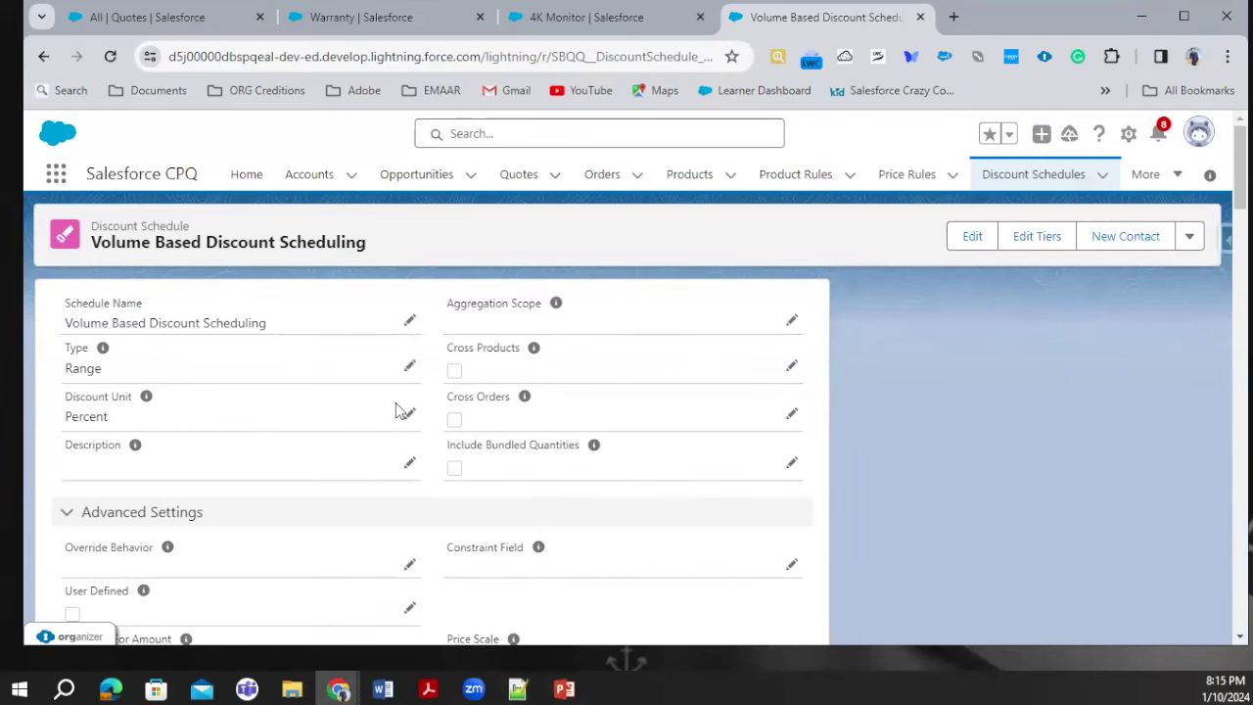
pyautogui.scroll(-10, 392, 416)
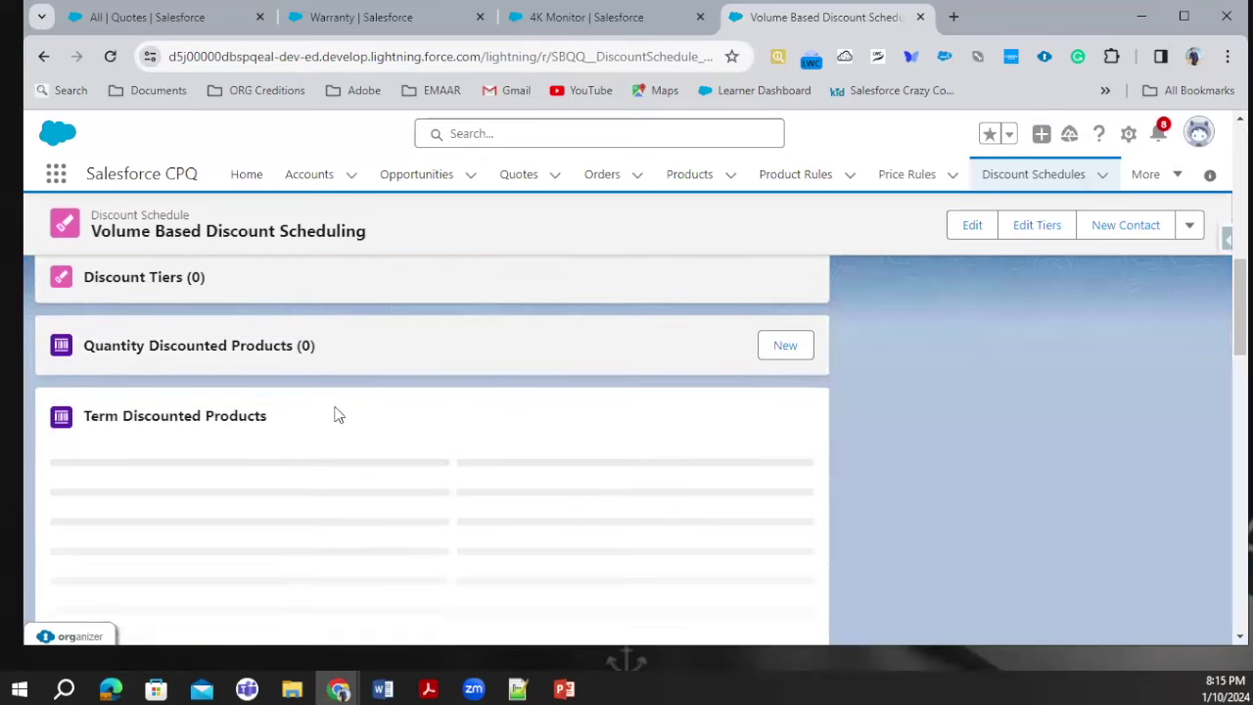
pyautogui.scroll(1, 352, 376)
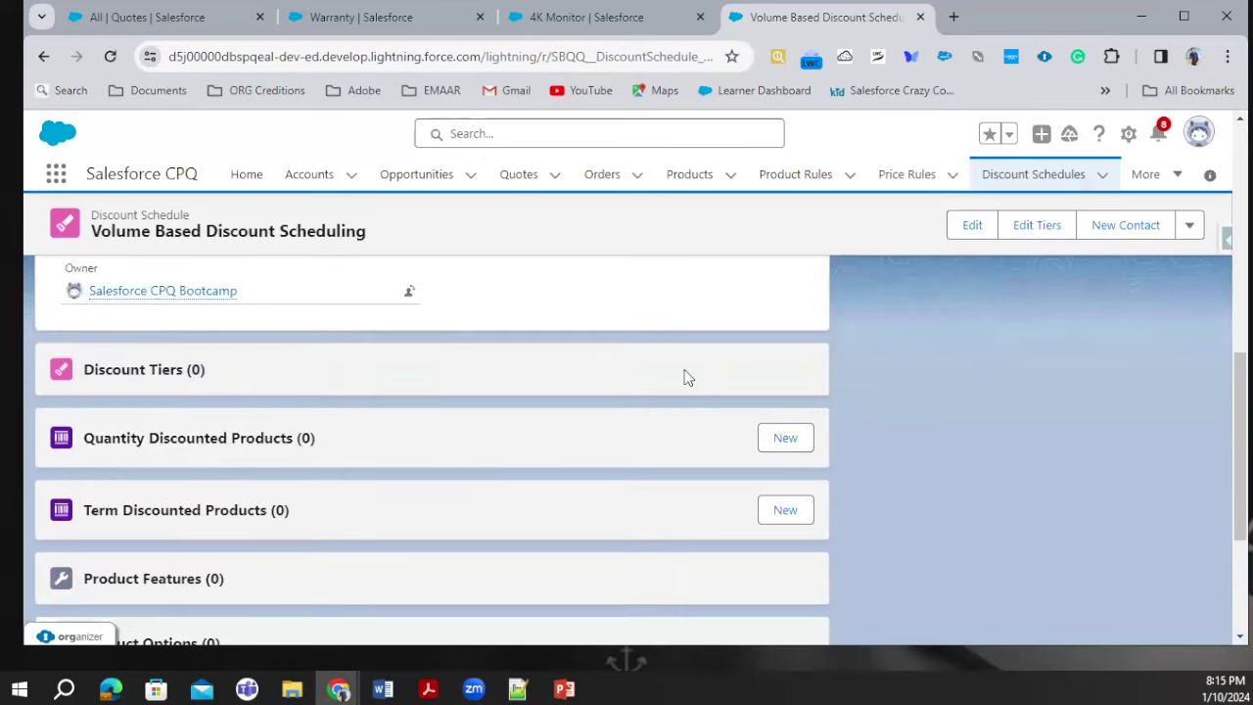
pyautogui.scroll(-3, 397, 454)
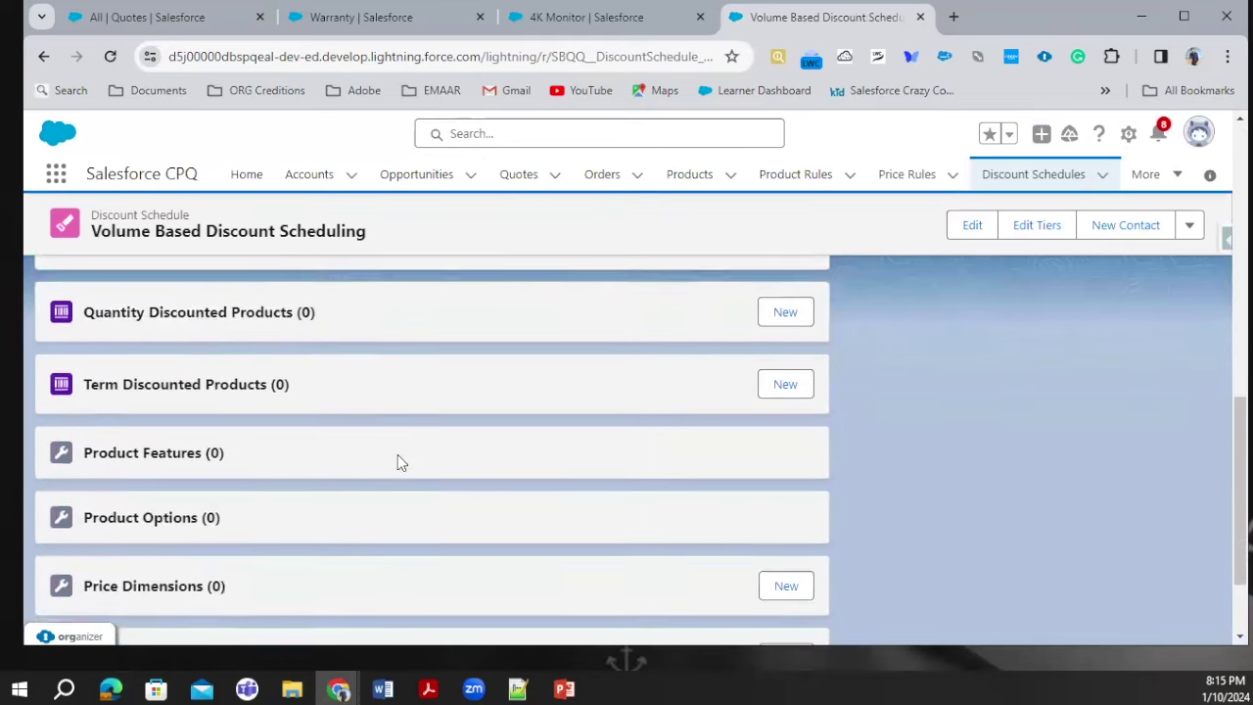
pyautogui.scroll(9, 398, 454)
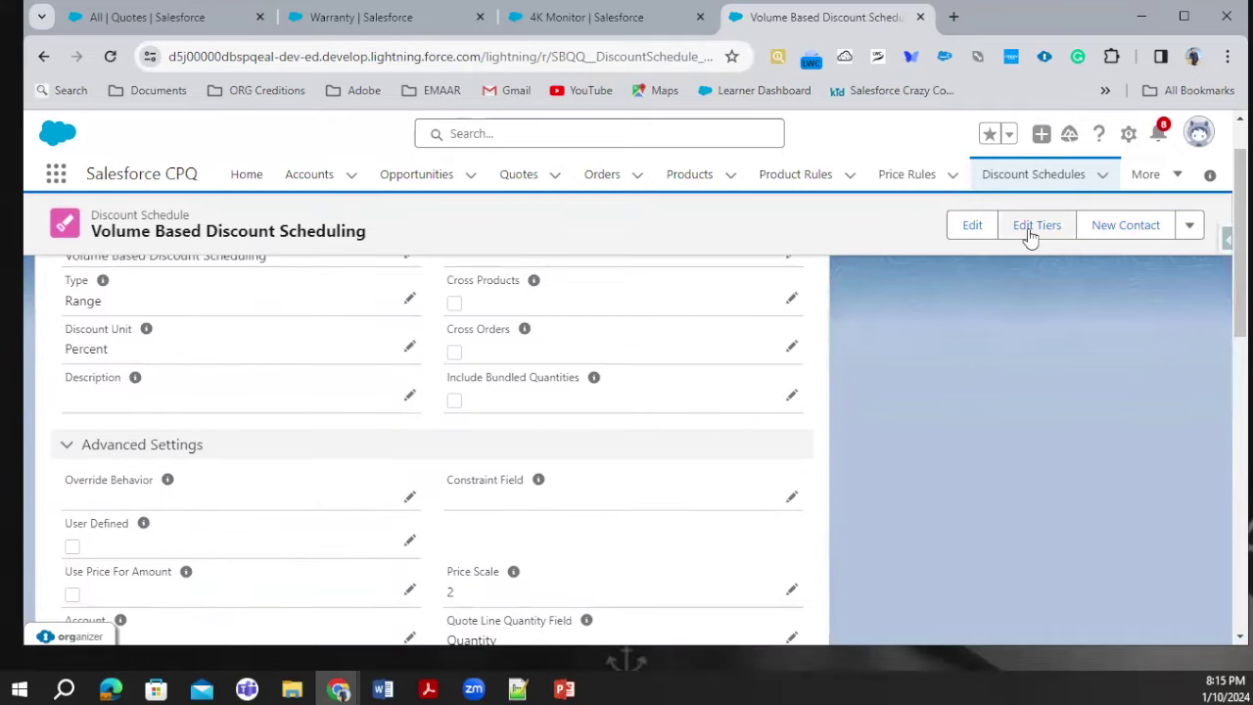
# - Open the schedule's discount tiers for editing and add two more tier rows, making three in all
pyautogui.click(1034, 227)
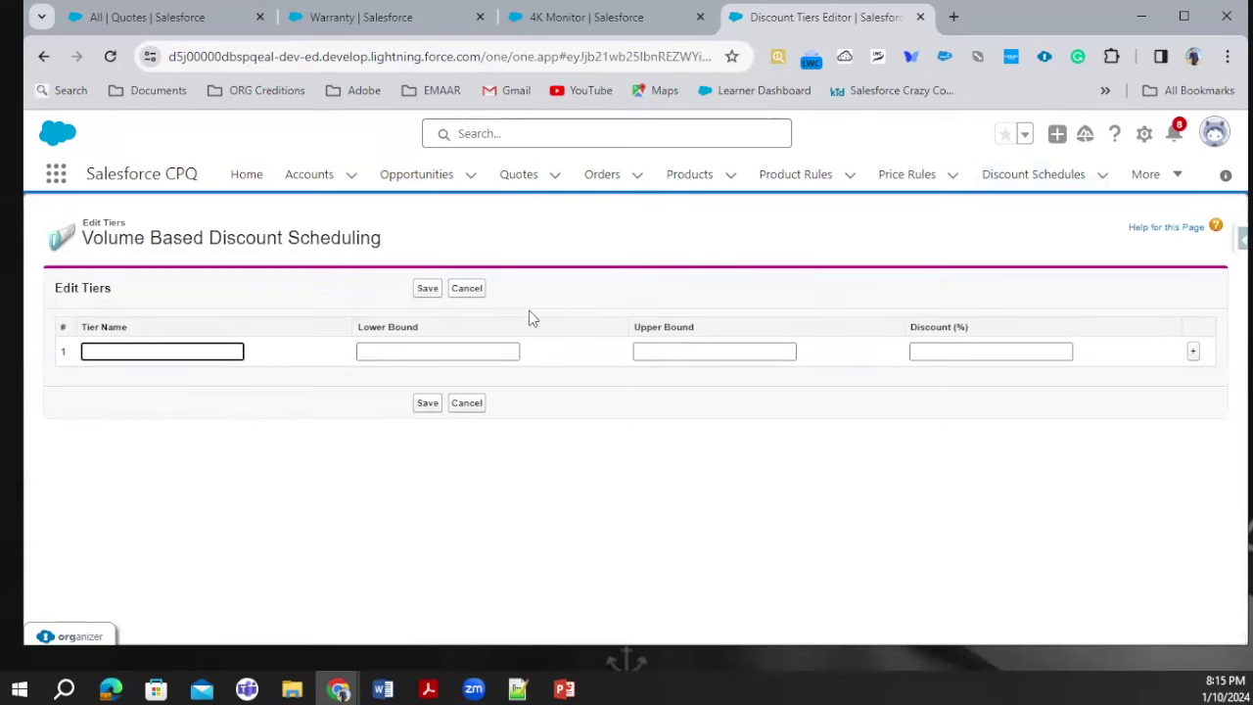
pyautogui.click(1195, 355)
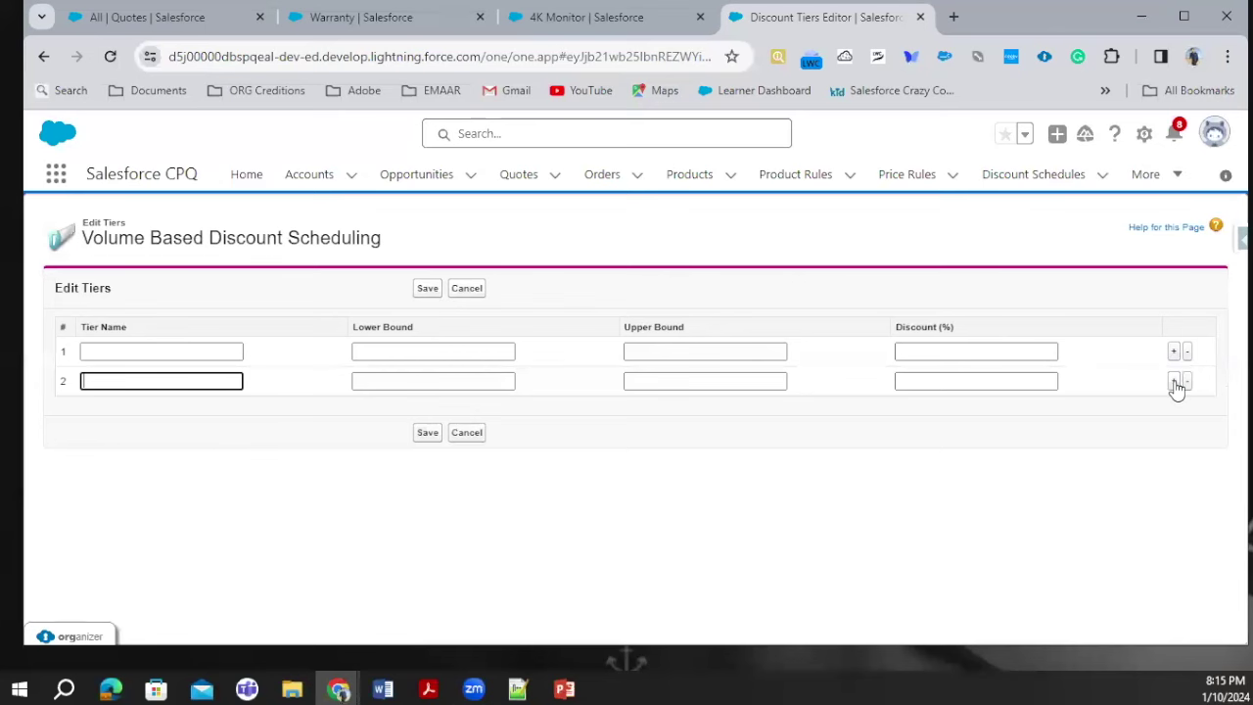
pyautogui.click(1174, 381)
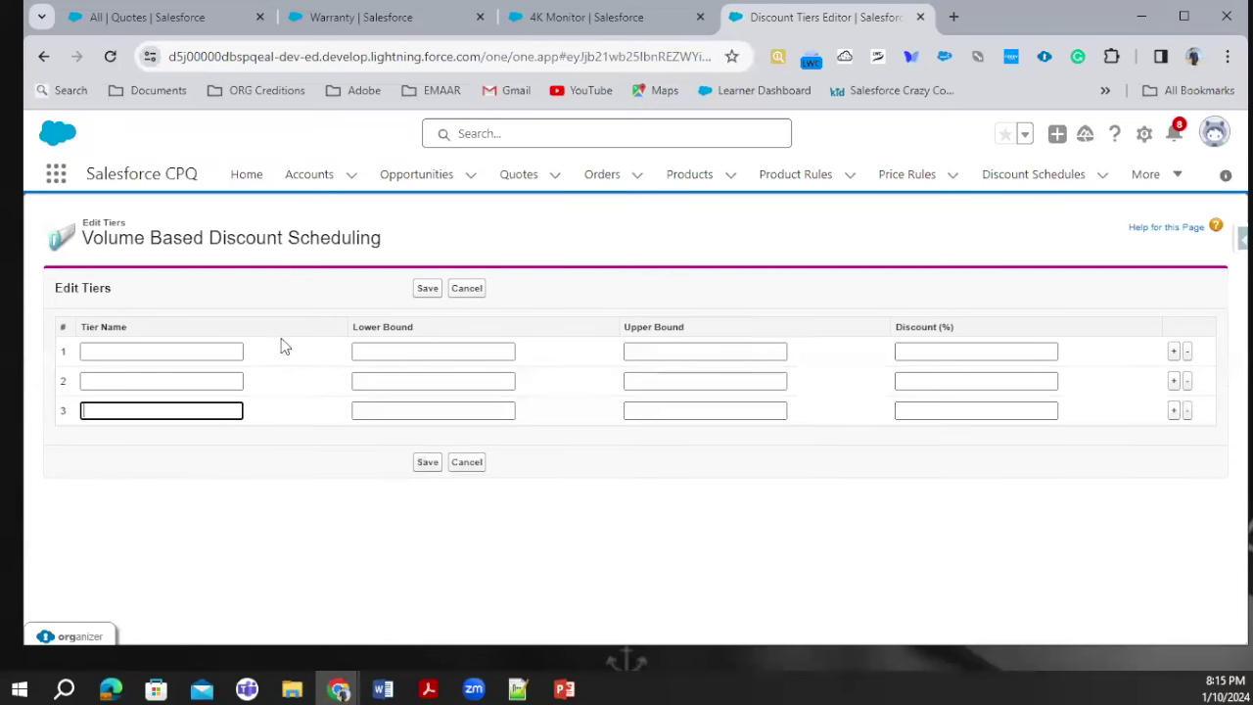
# - Name the three discount tiers Tier1, Tier 2 and Tier 3
pyautogui.click(213, 343)
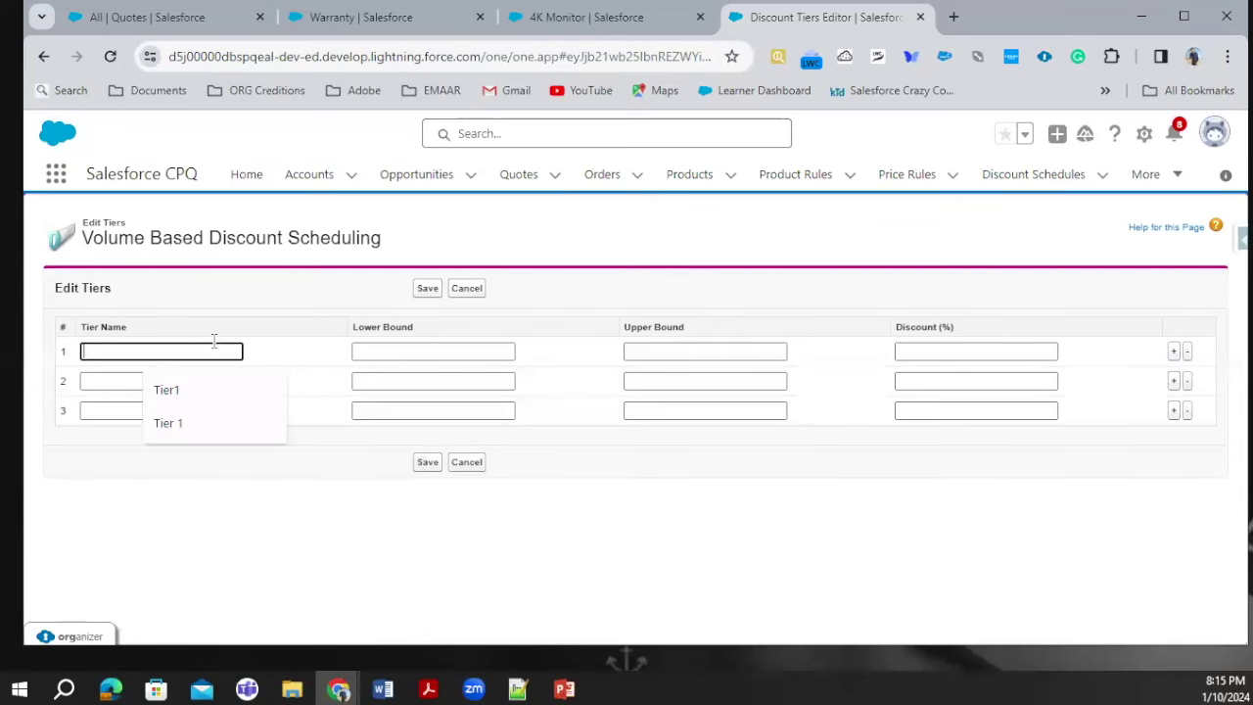
pyautogui.click(158, 391)
pyautogui.click(140, 383)
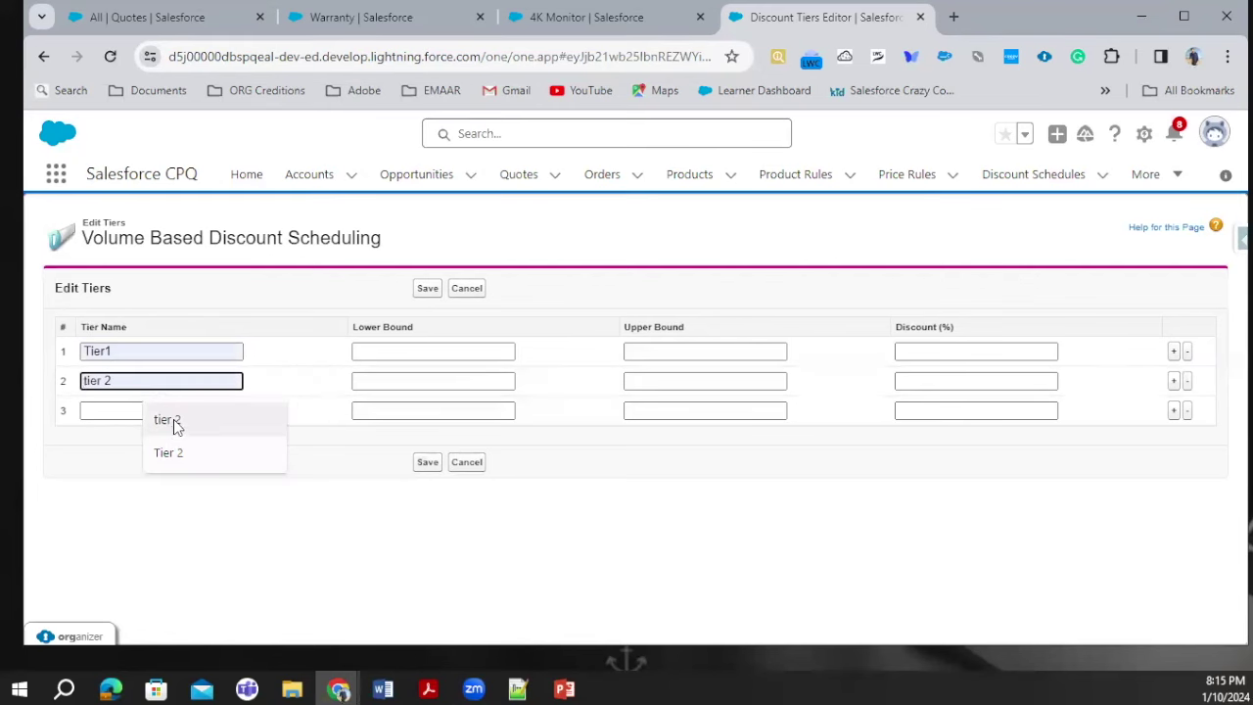
pyautogui.click(172, 454)
pyautogui.click(154, 415)
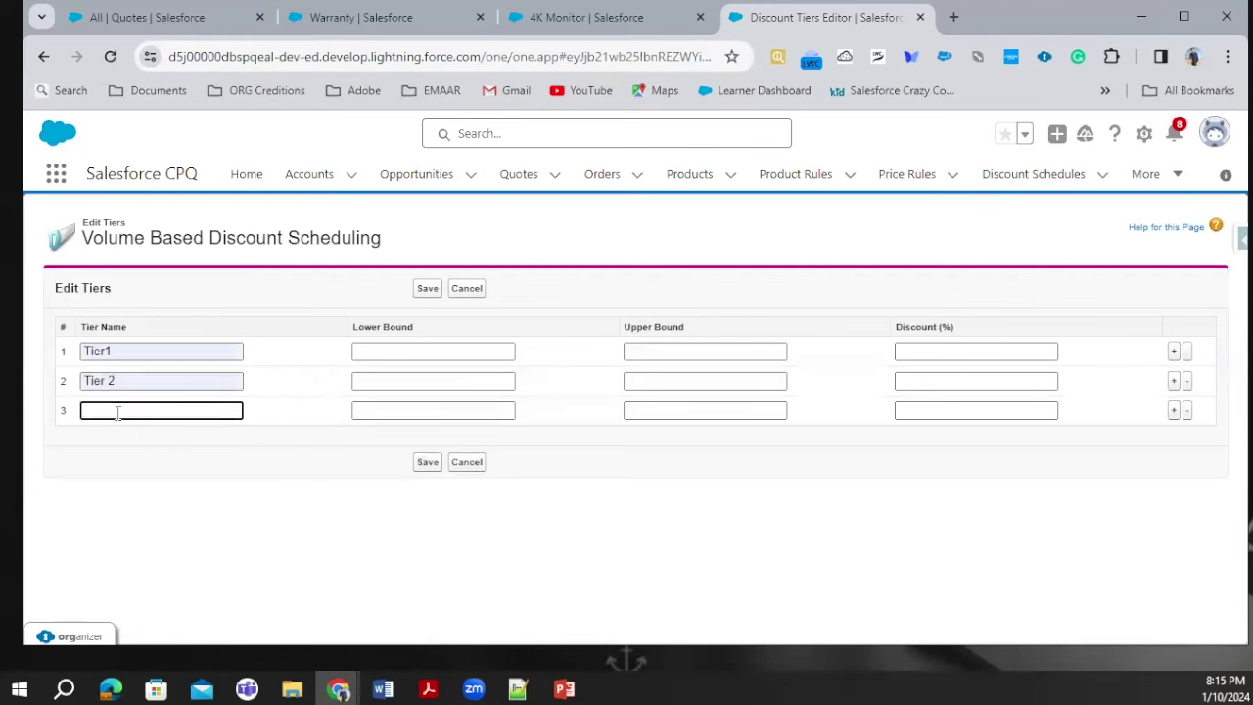
pyautogui.write('Tier 3')
# - Set the first tier's lower bound to 1, upper bound to 30 and discount to 10%
pyautogui.click(388, 354)
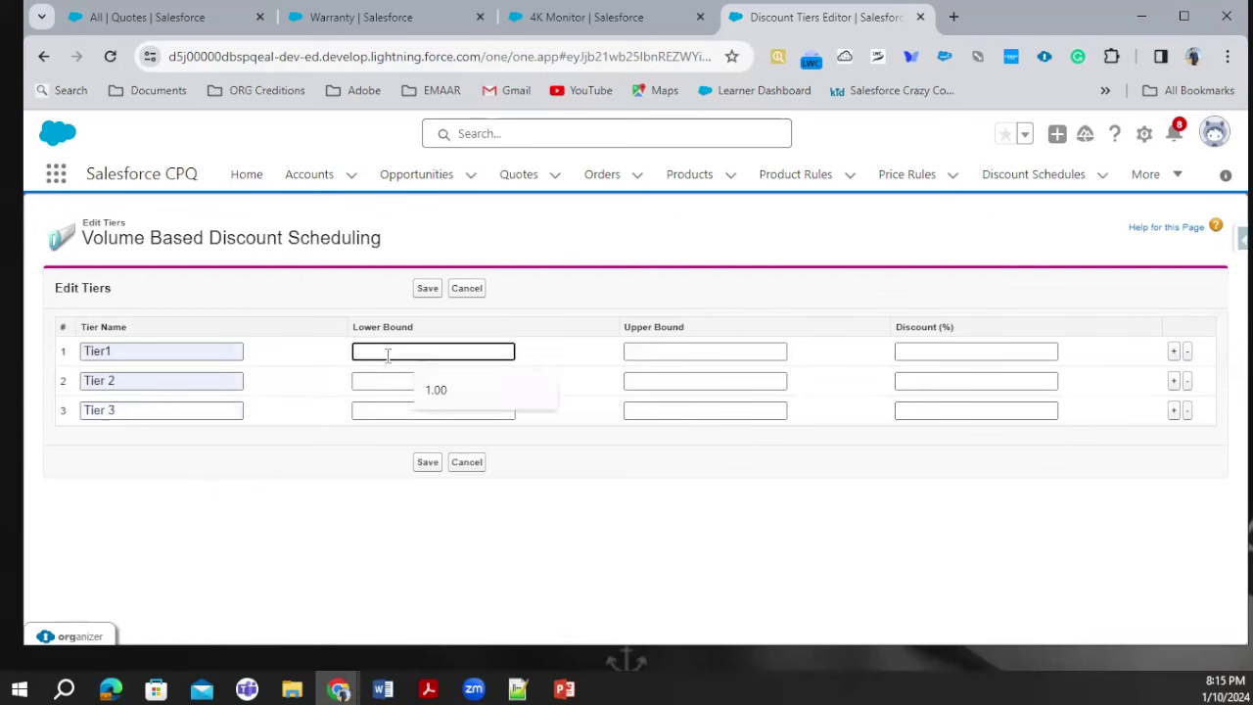
pyautogui.write('1')
pyautogui.click(741, 353)
pyautogui.write('30')
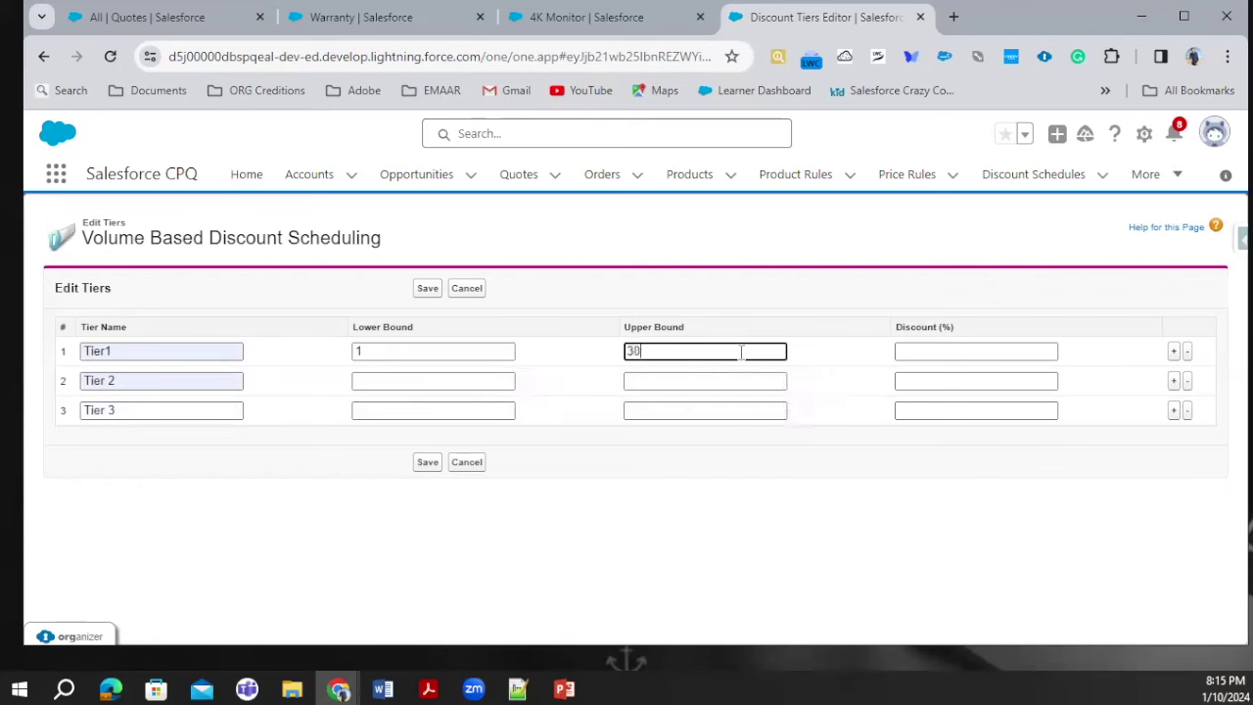
pyautogui.click(934, 349)
pyautogui.write('10')
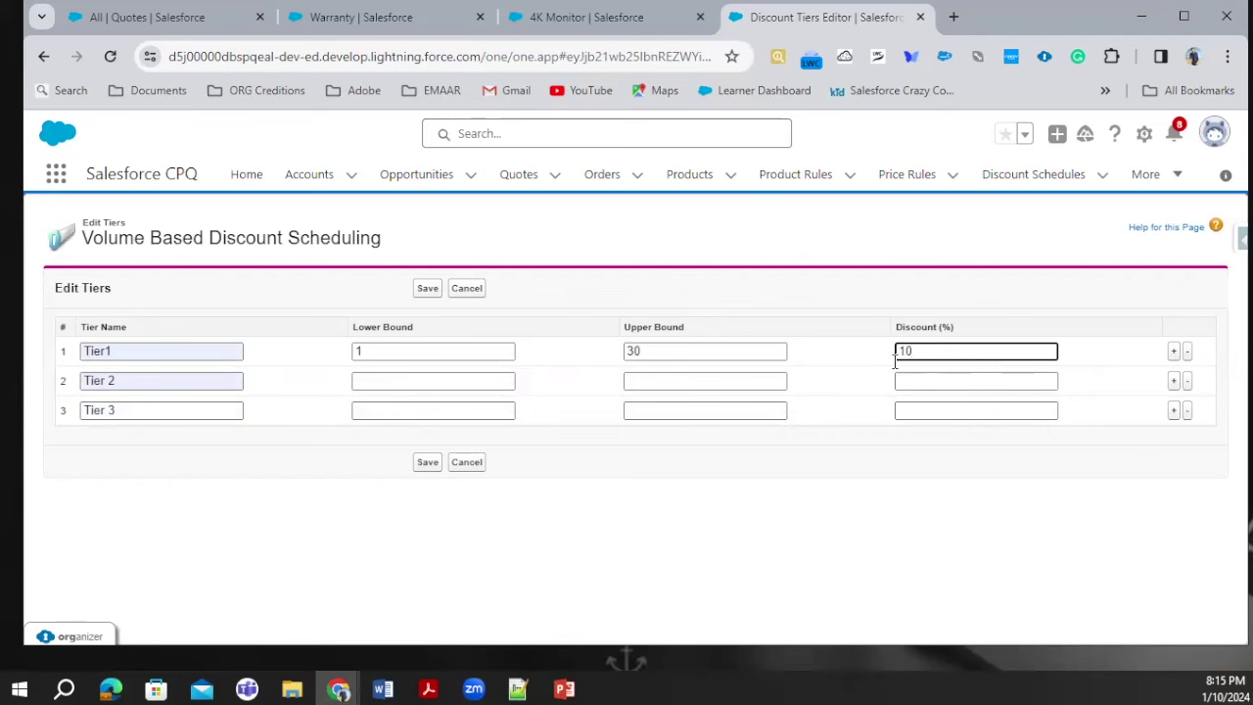
# - Set the second tier's lower bound to 30, upper bound to 60 and discount to 20%
pyautogui.click(470, 382)
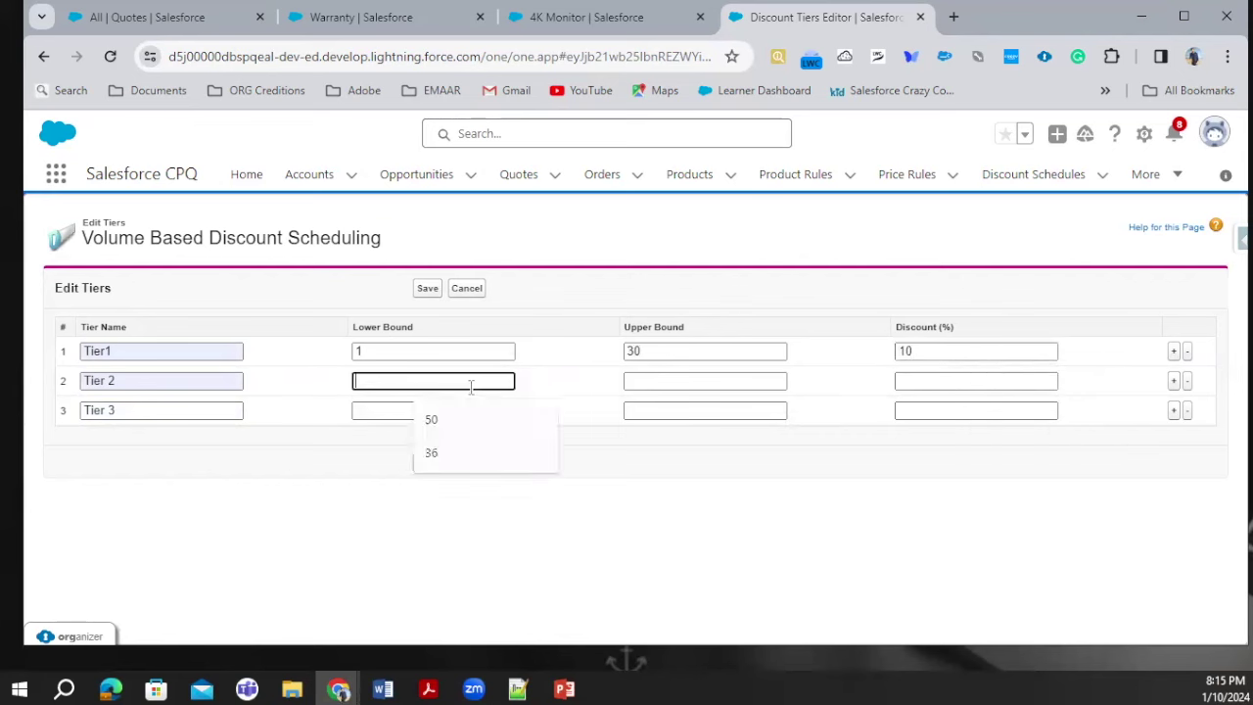
pyautogui.write('30')
pyautogui.click(640, 383)
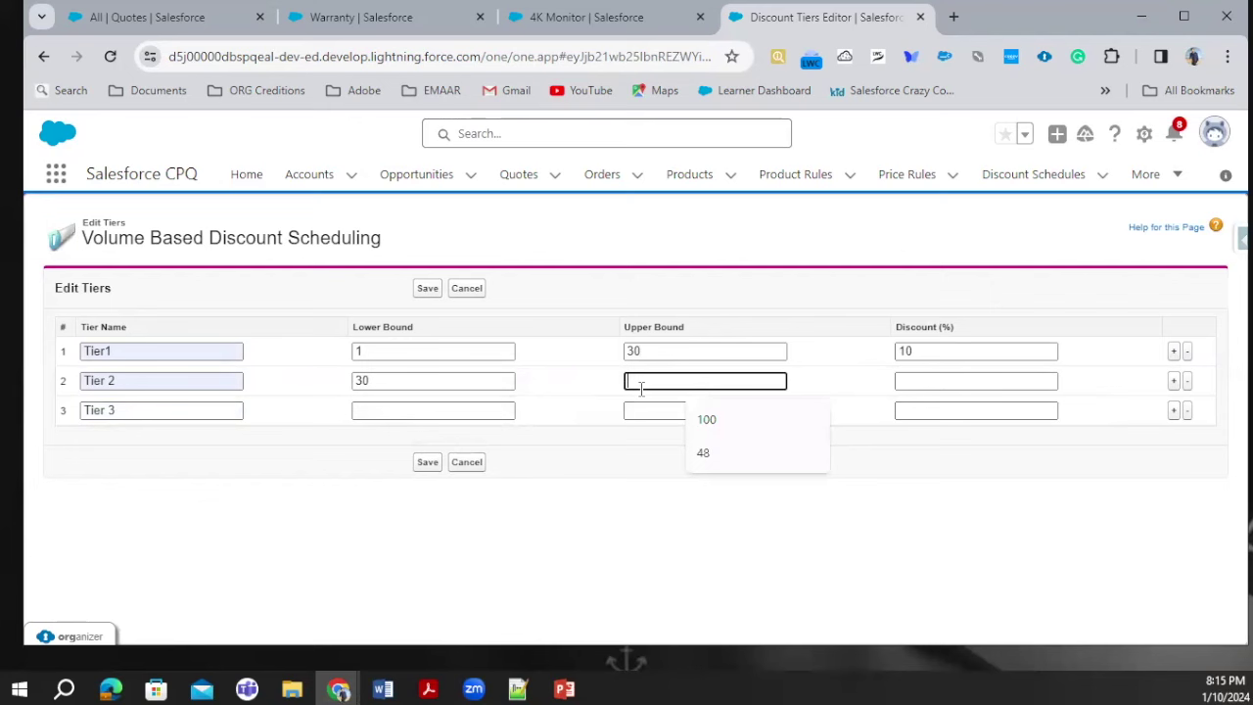
pyautogui.write('60')
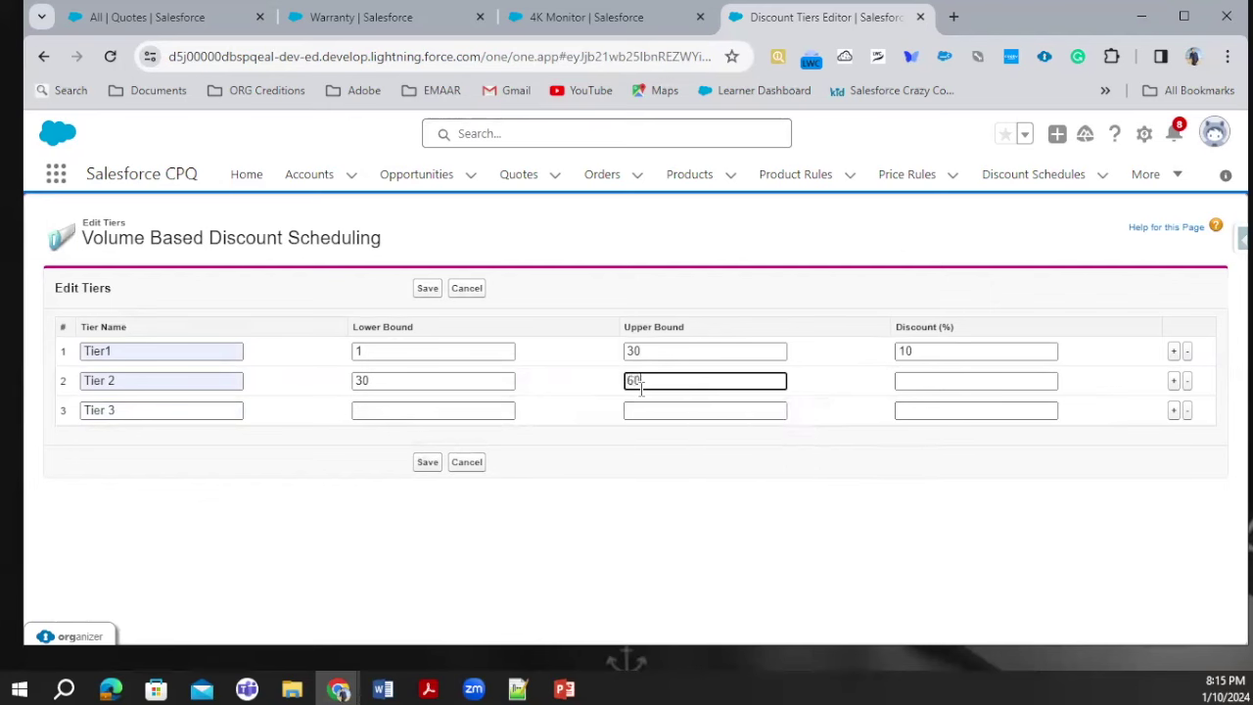
pyautogui.click(924, 383)
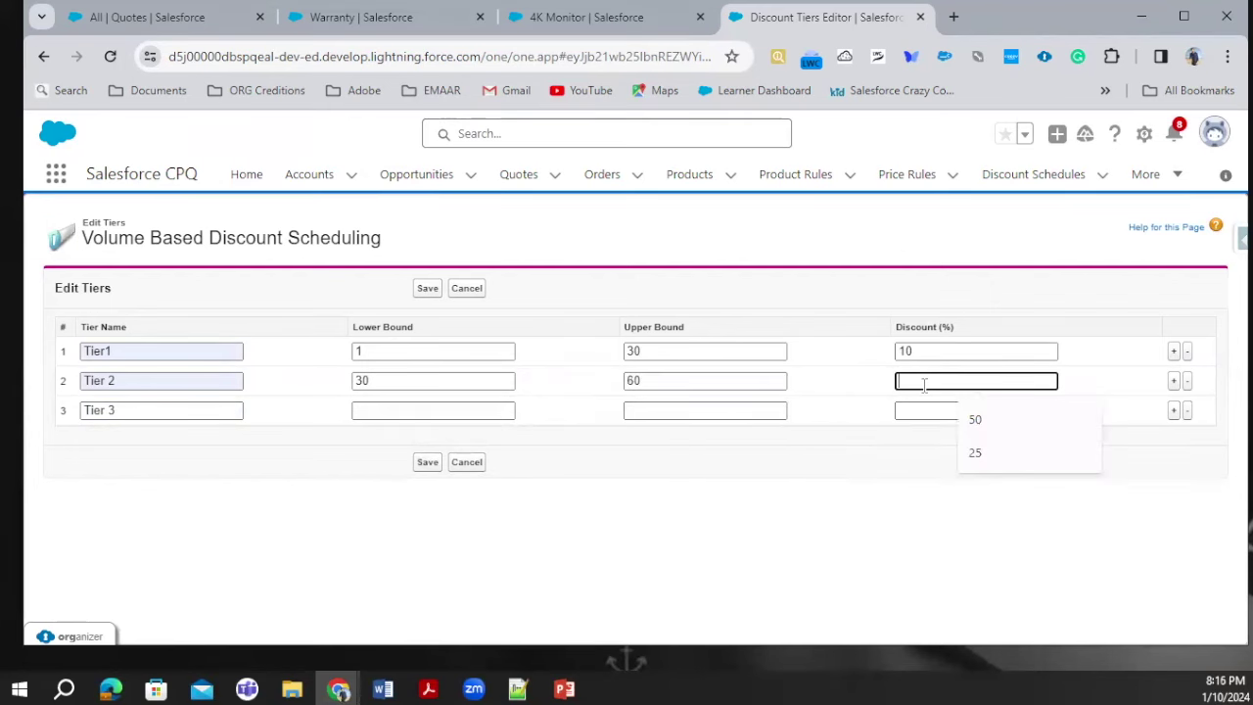
pyautogui.write('20')
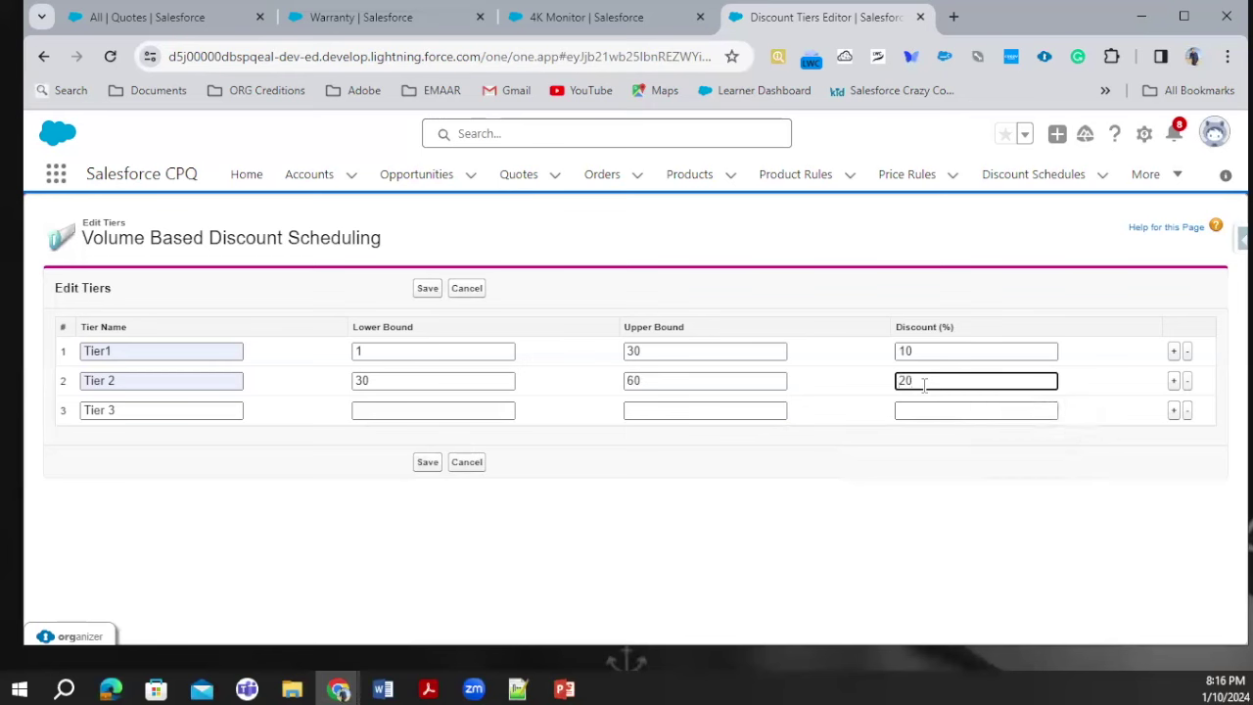
# - Set the third tier's lower bound to 60, upper bound to 100 and discount to 30%
pyautogui.click(423, 413)
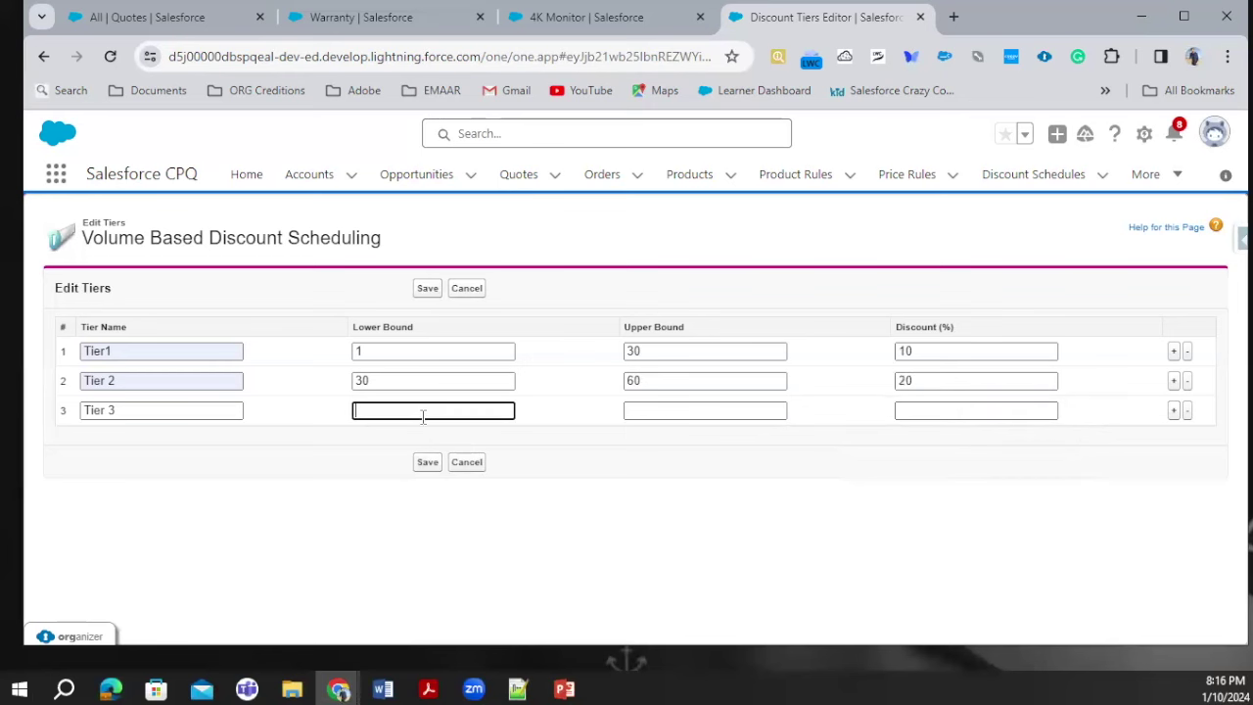
pyautogui.write('60')
pyautogui.click(646, 411)
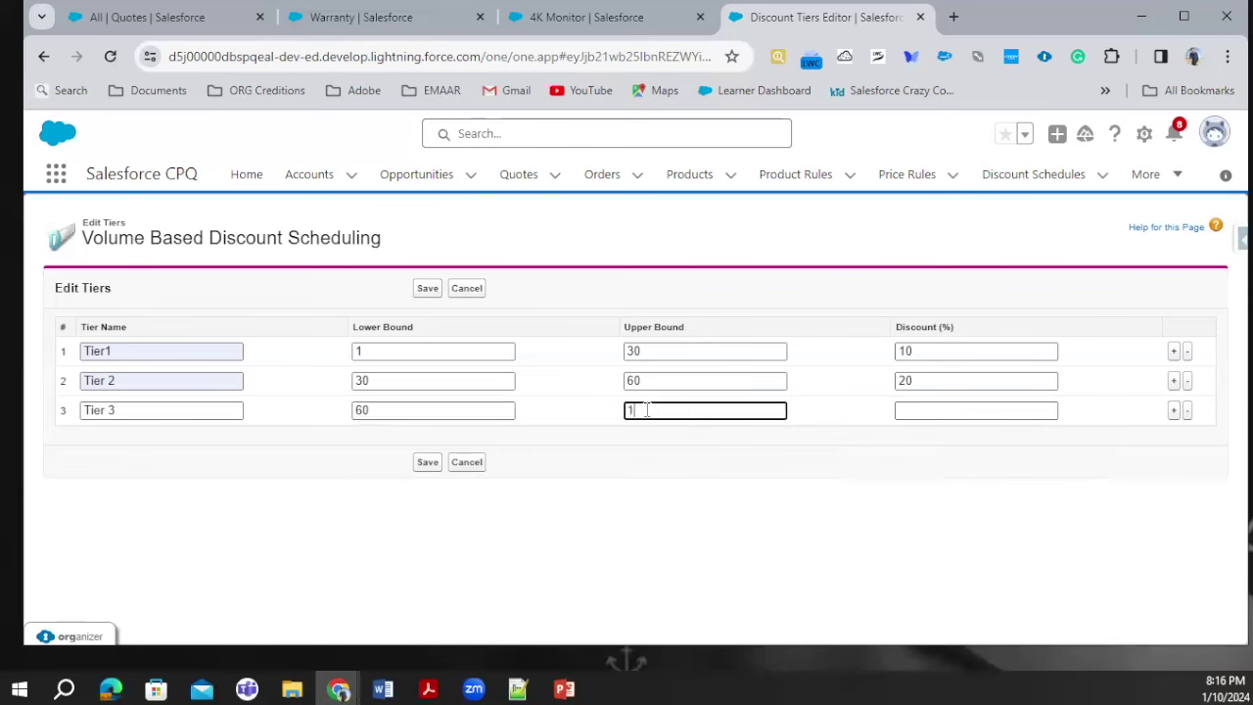
pyautogui.write('100')
pyautogui.click(963, 404)
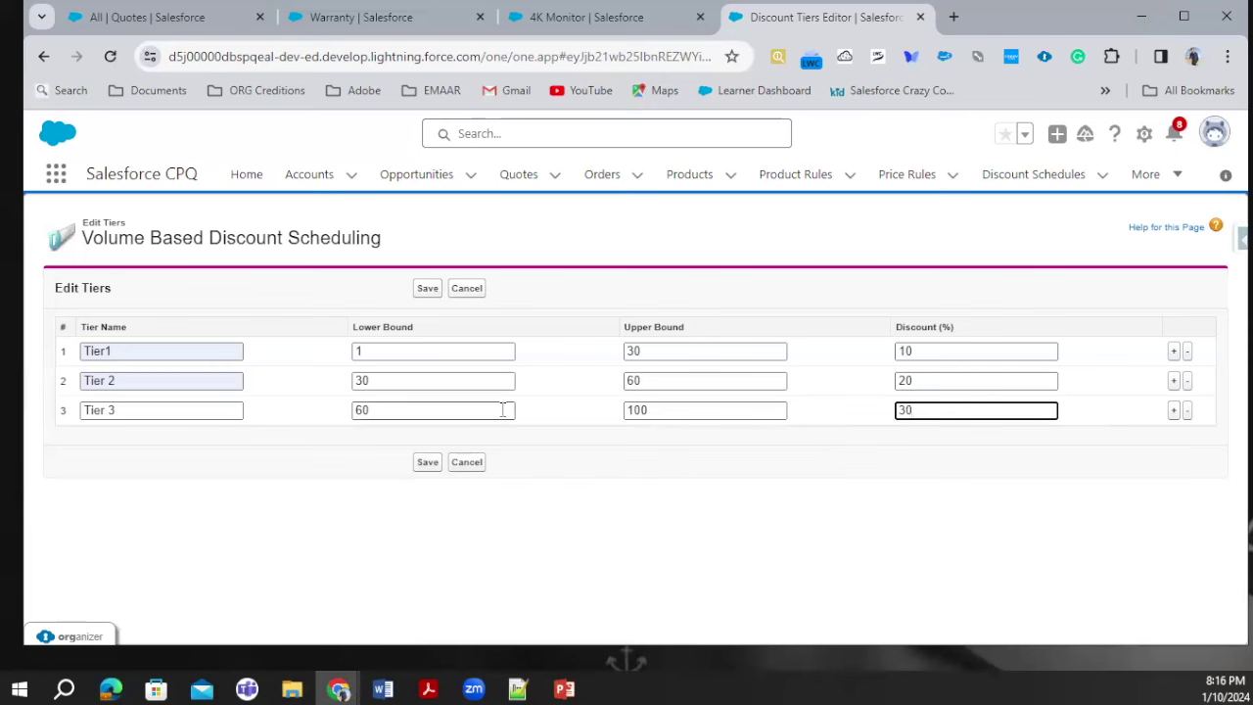
# - Save the three tiers and check them in the schedule's Discount Tiers list
pyautogui.click(428, 461)
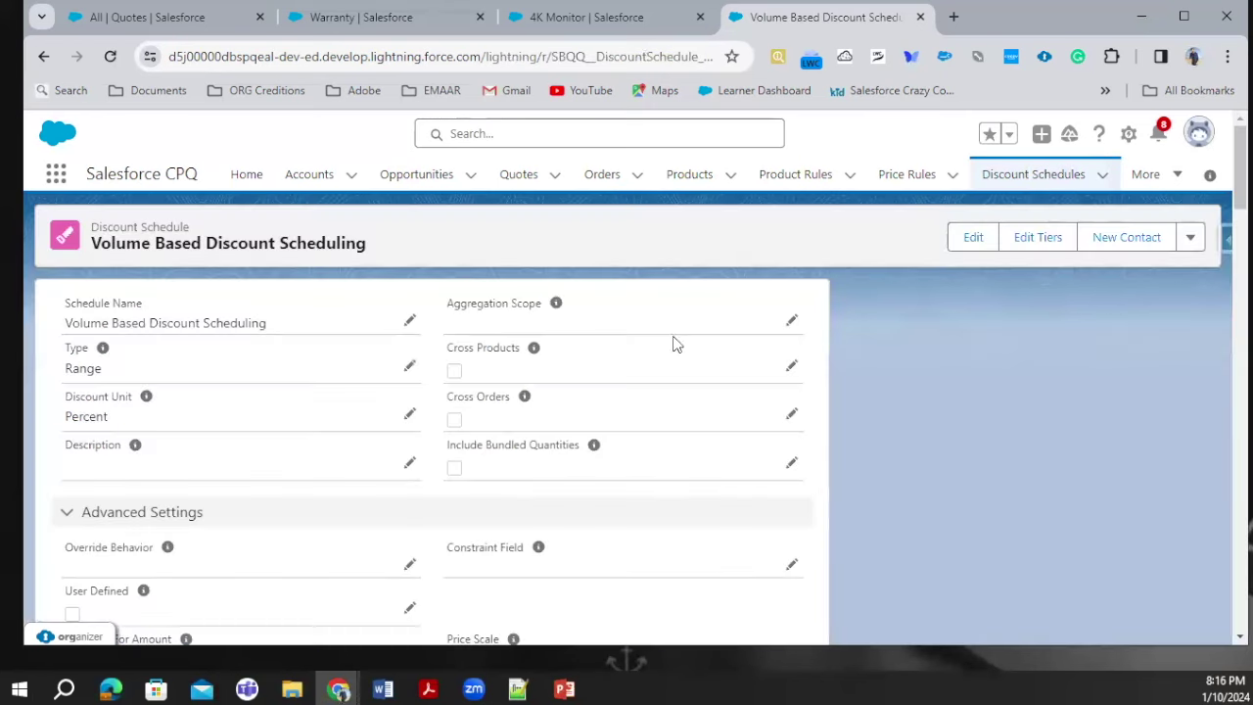
pyautogui.scroll(-7, 322, 397)
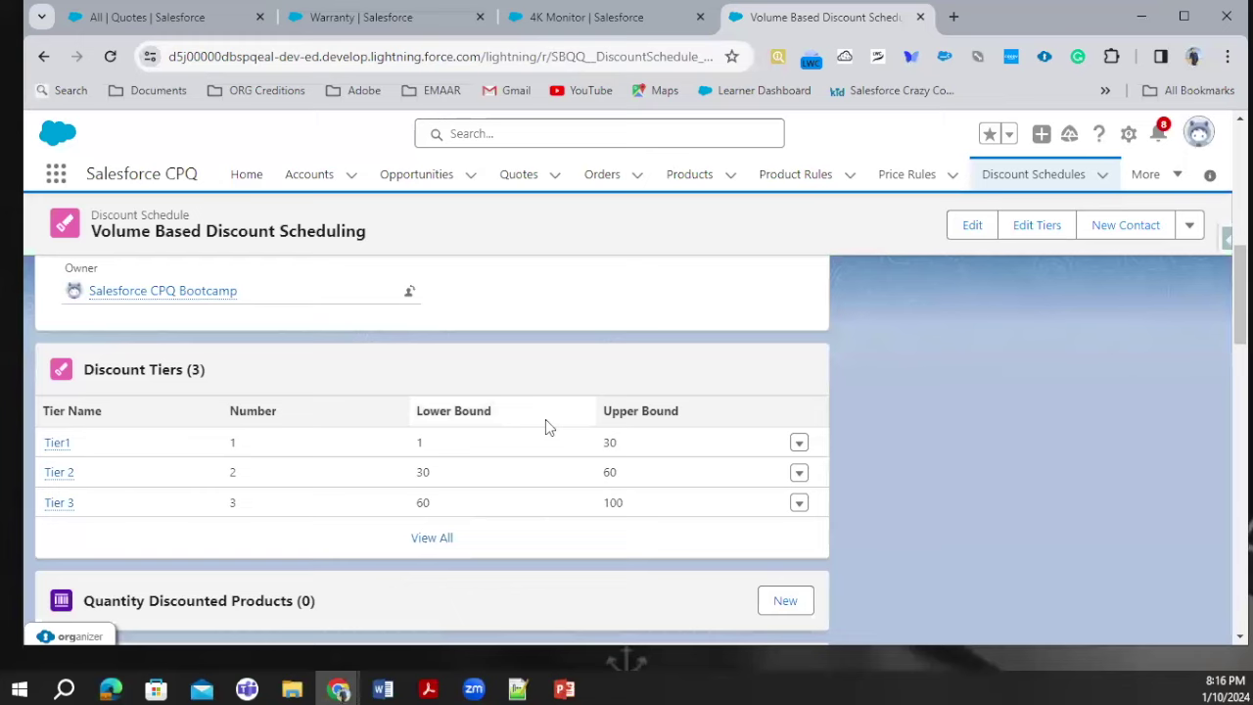
pyautogui.scroll(-1, 440, 362)
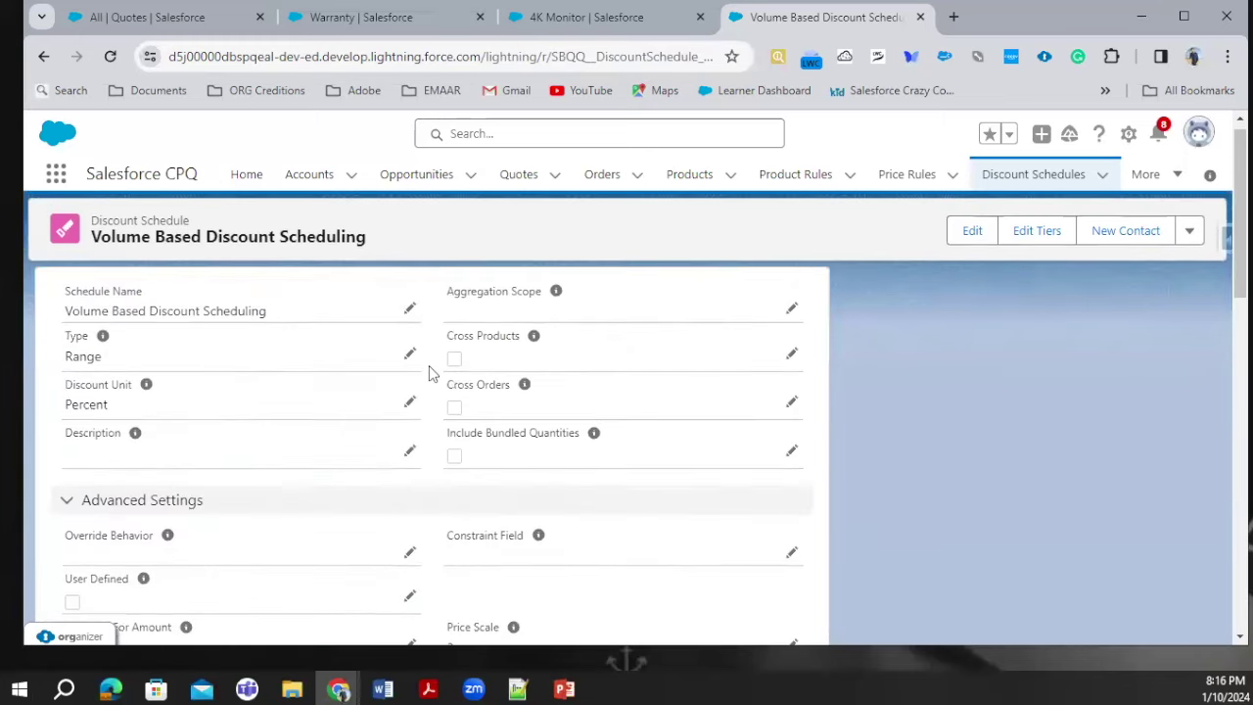
pyautogui.scroll(-3, 514, 428)
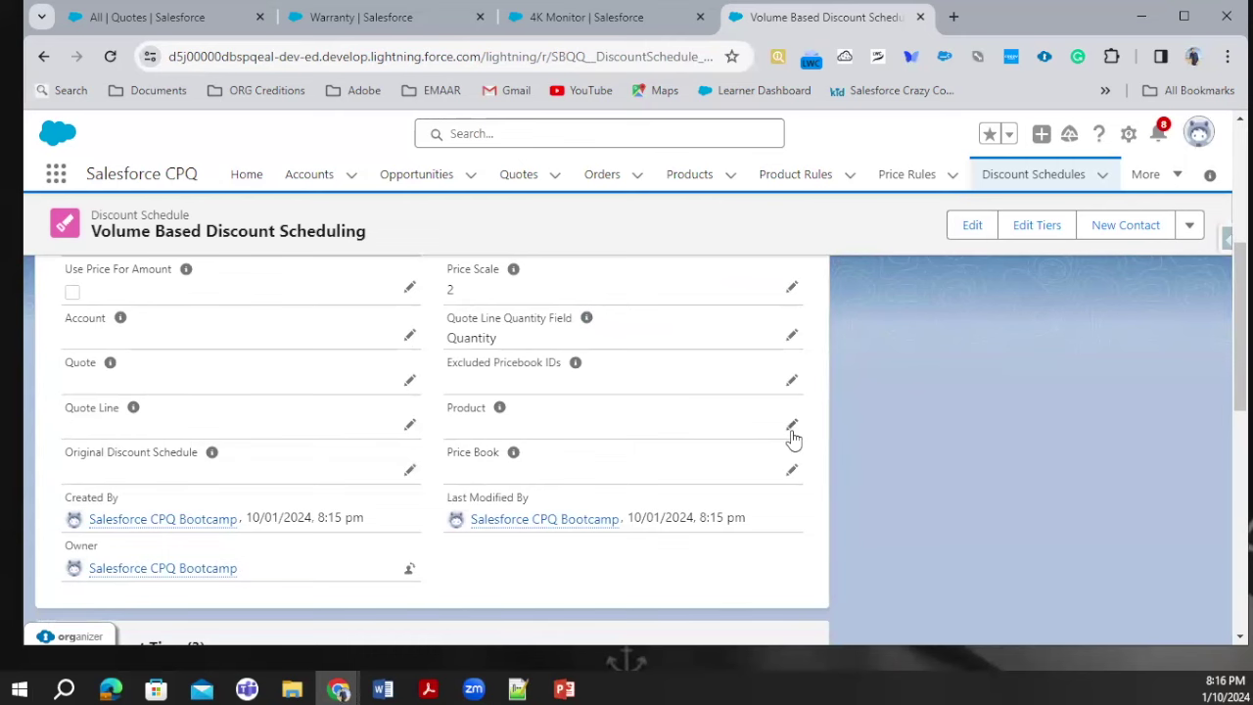
pyautogui.click(791, 424)
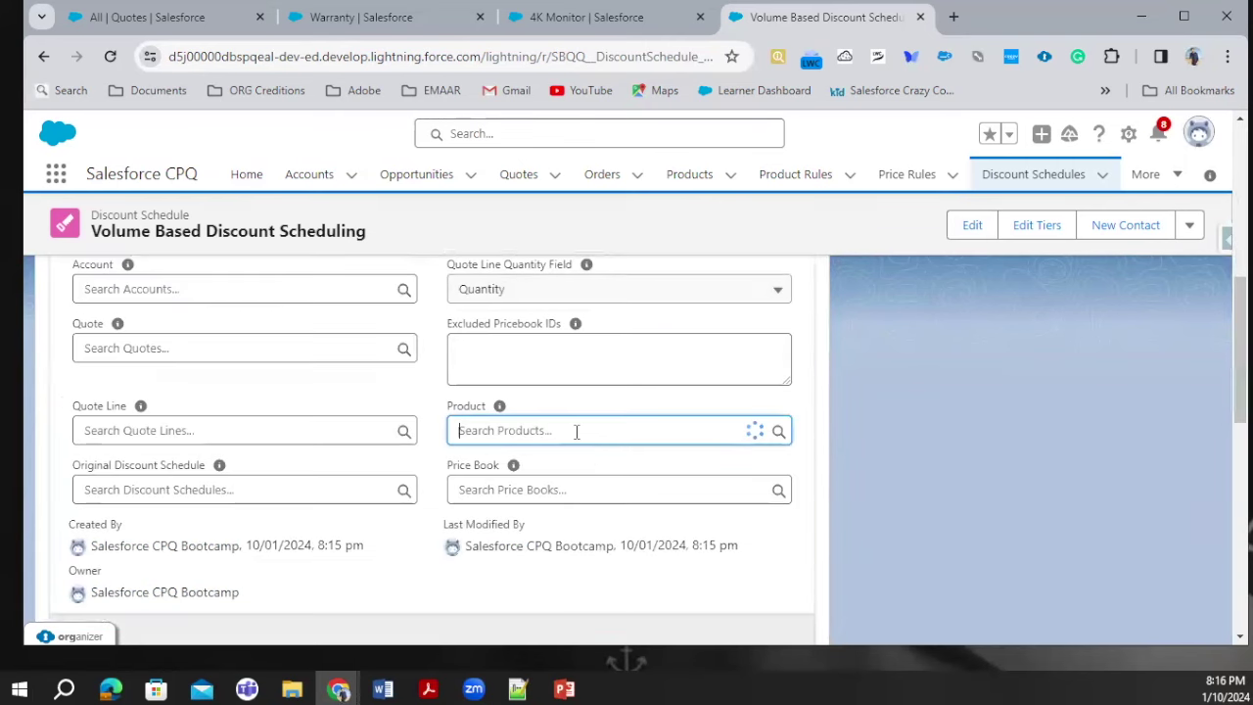
pyautogui.click(403, 618)
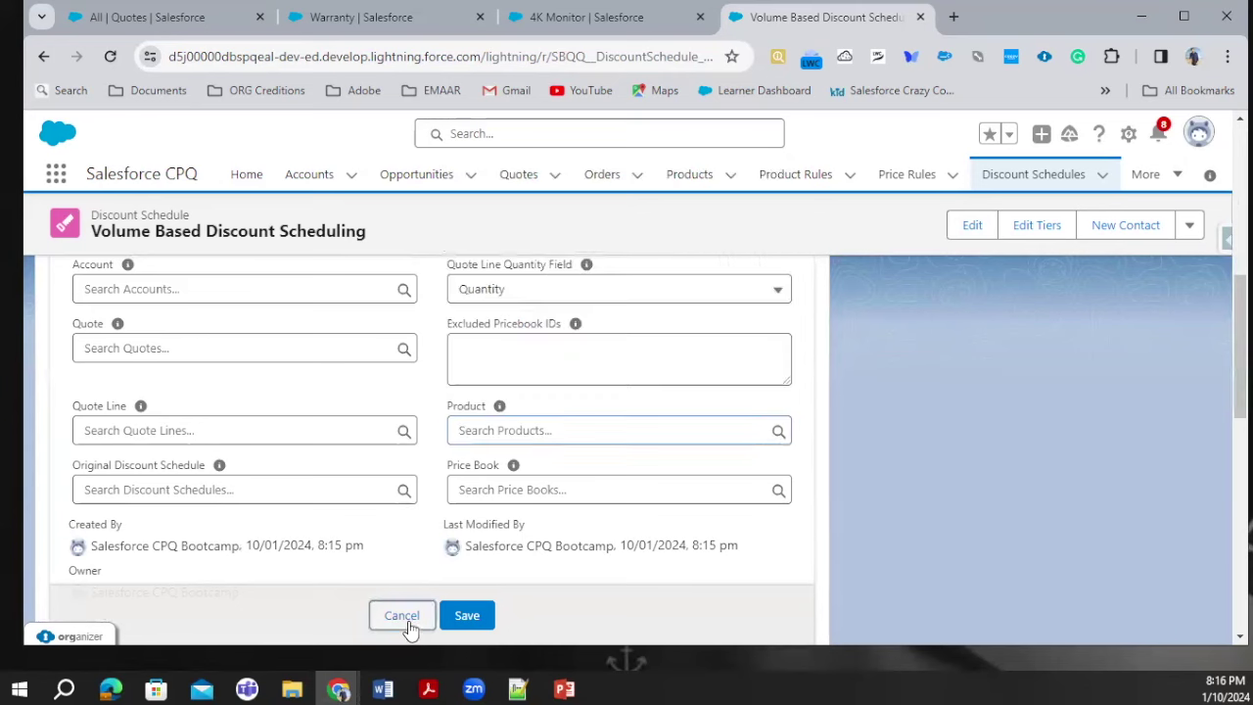
pyautogui.scroll(5, 763, 450)
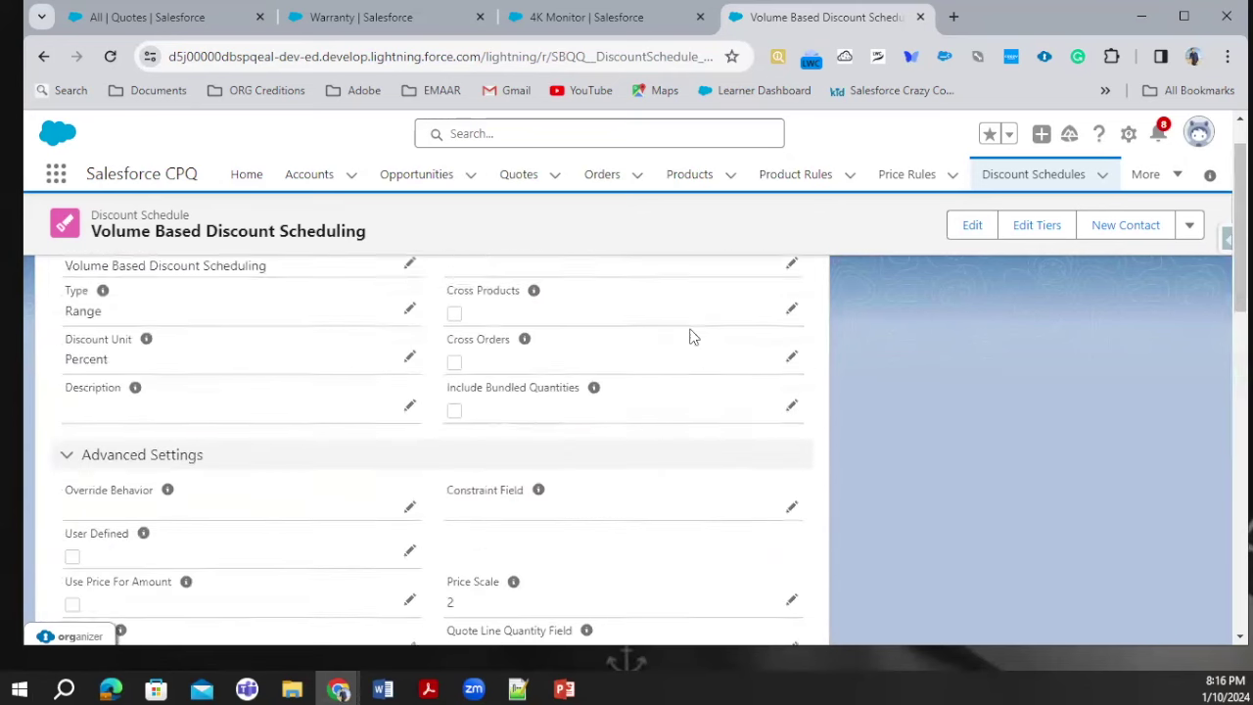
pyautogui.click(593, 18)
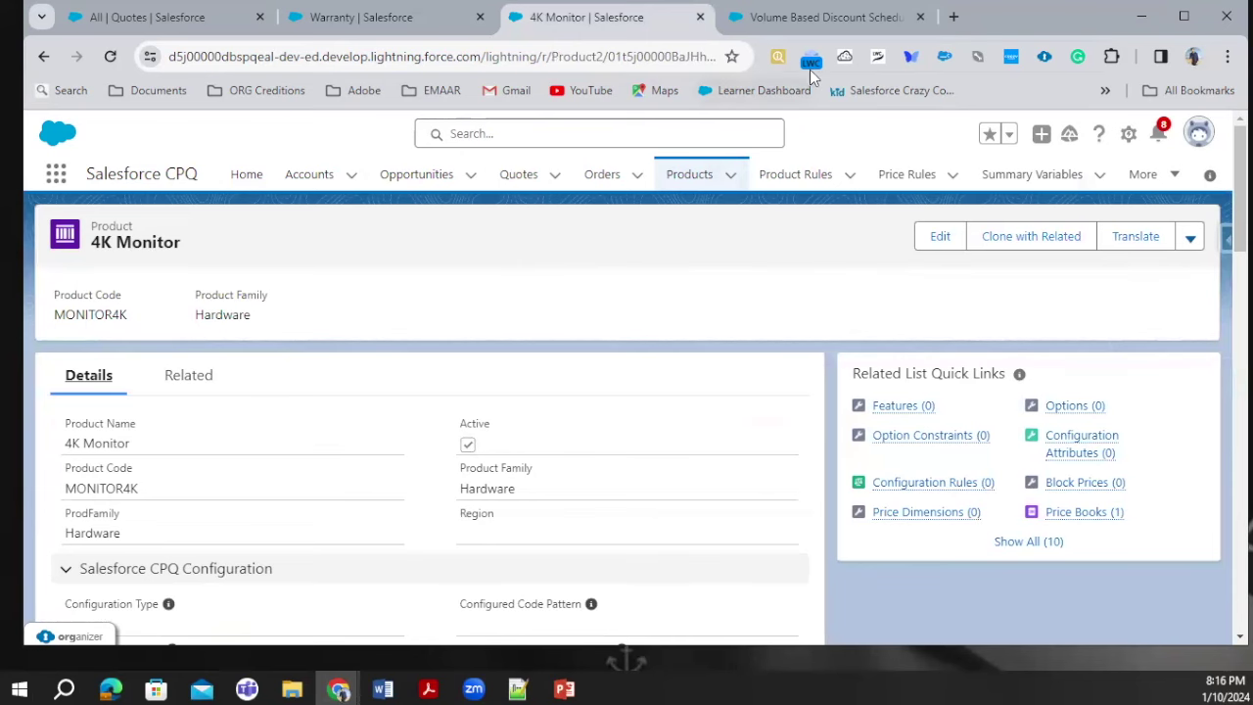
pyautogui.click(852, 16)
pyautogui.scroll(-3, 588, 439)
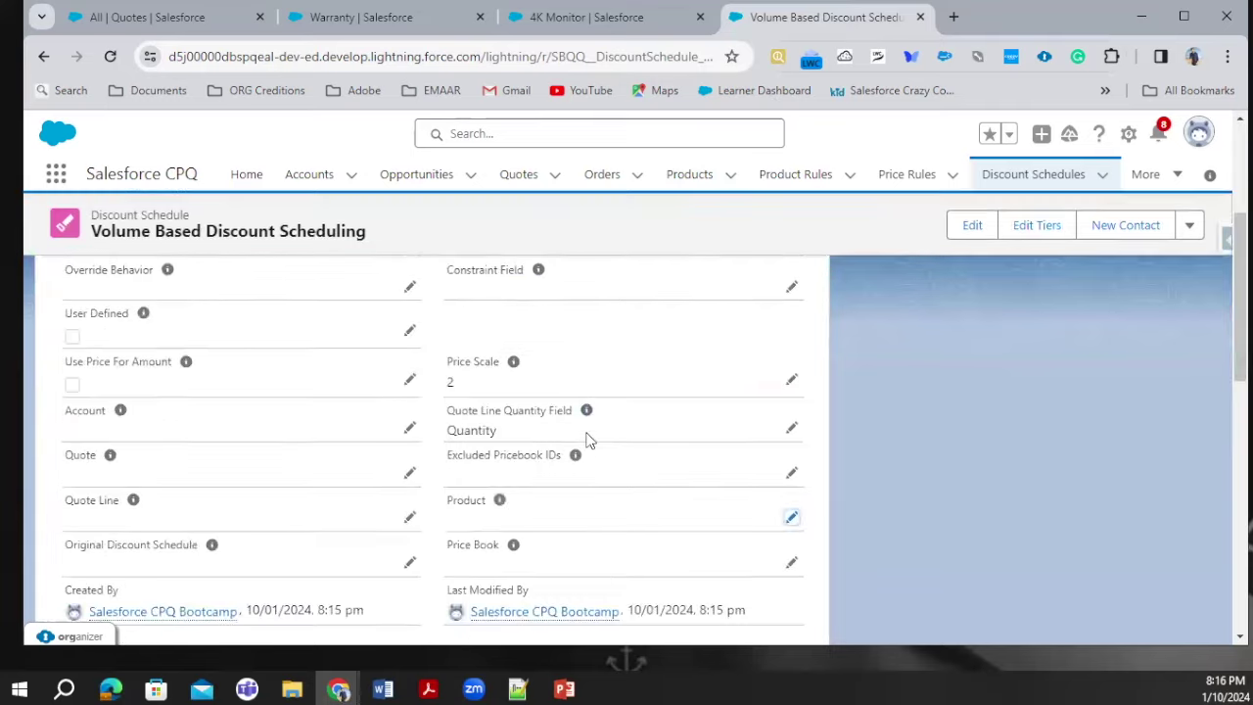
pyautogui.scroll(-2, 589, 439)
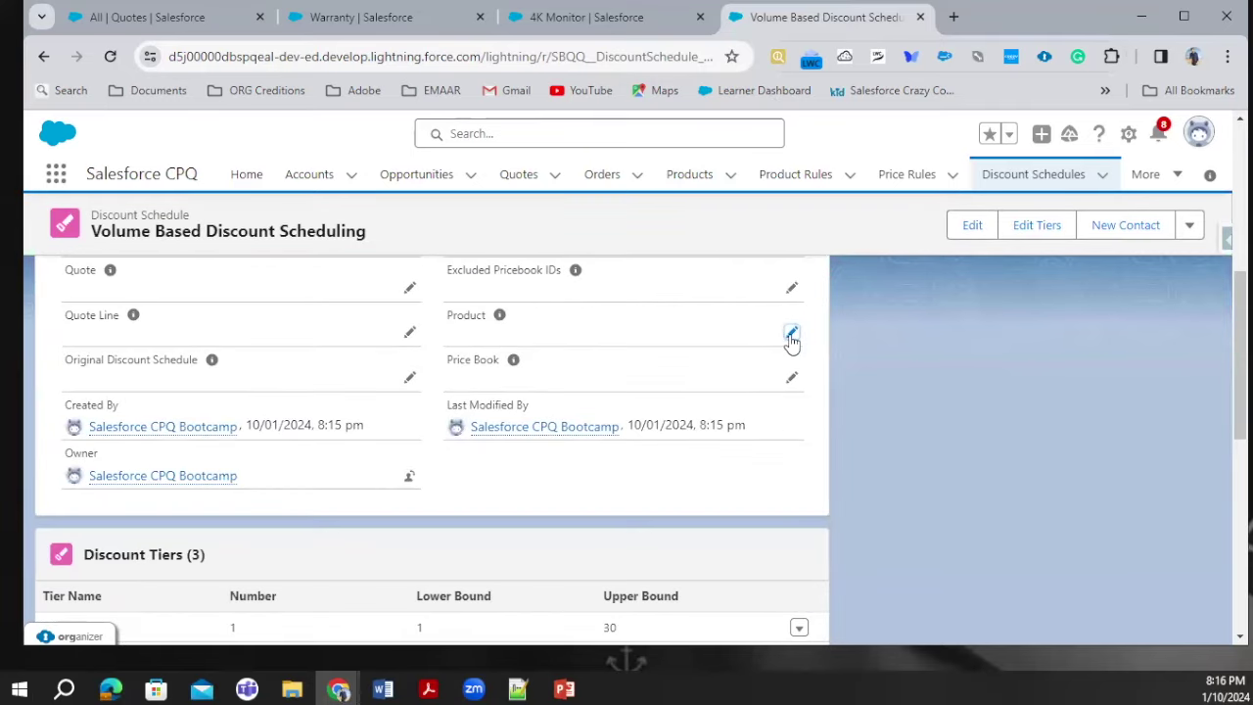
# - Assign Volume Based Discount Scheduling as the 4K Monitor product's Discount Schedule, save the product and check the field
pyautogui.click(589, 28)
pyautogui.scroll(-2, 476, 251)
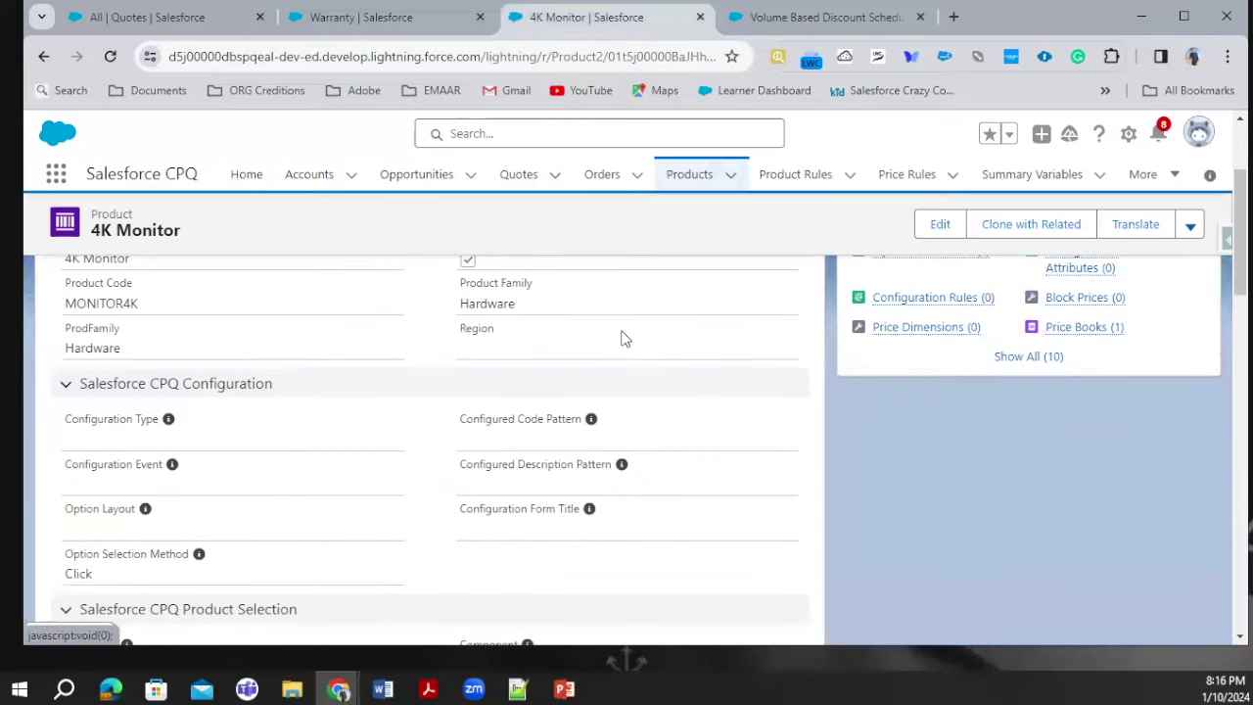
pyautogui.scroll(-5, 604, 341)
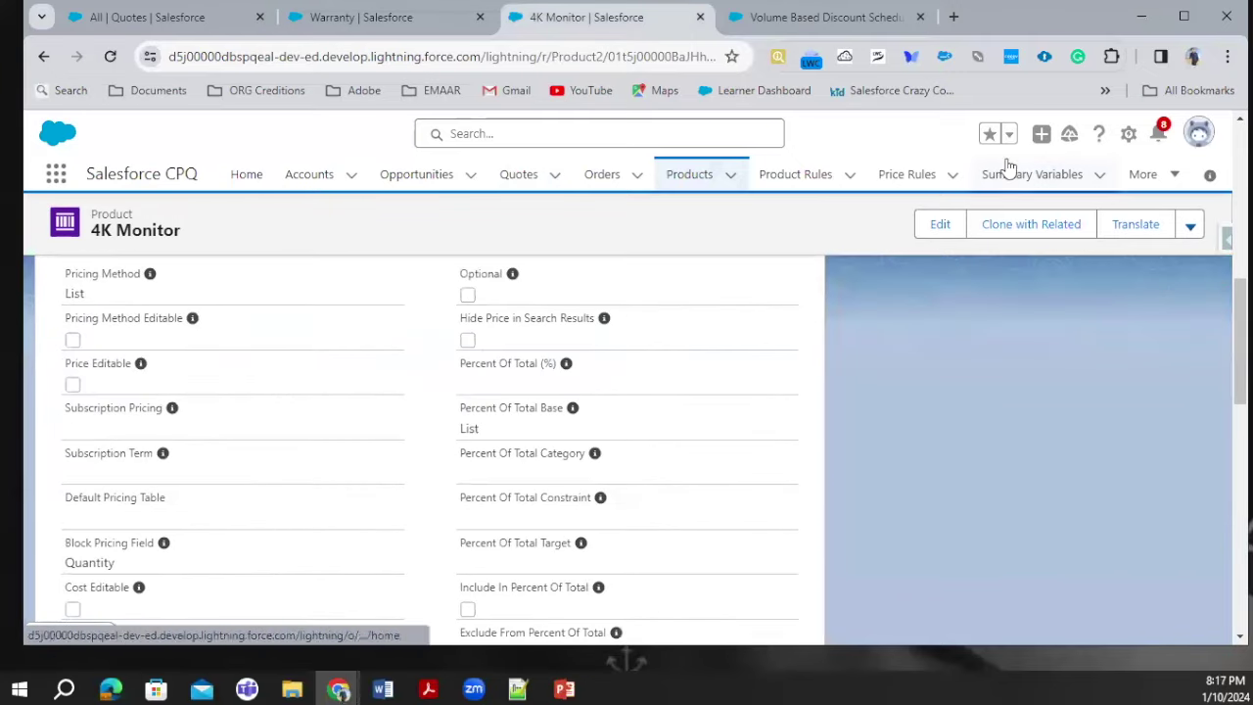
pyautogui.click(940, 227)
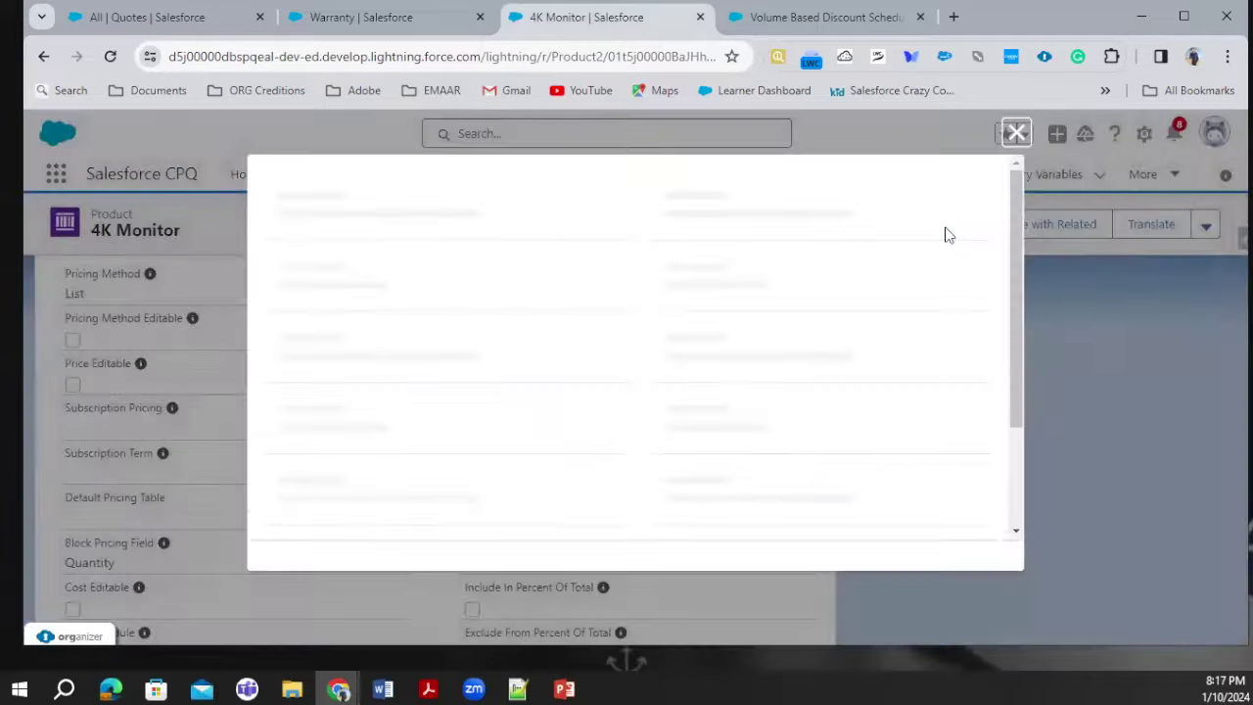
pyautogui.scroll(-2, 506, 320)
pyautogui.scroll(-6, 506, 320)
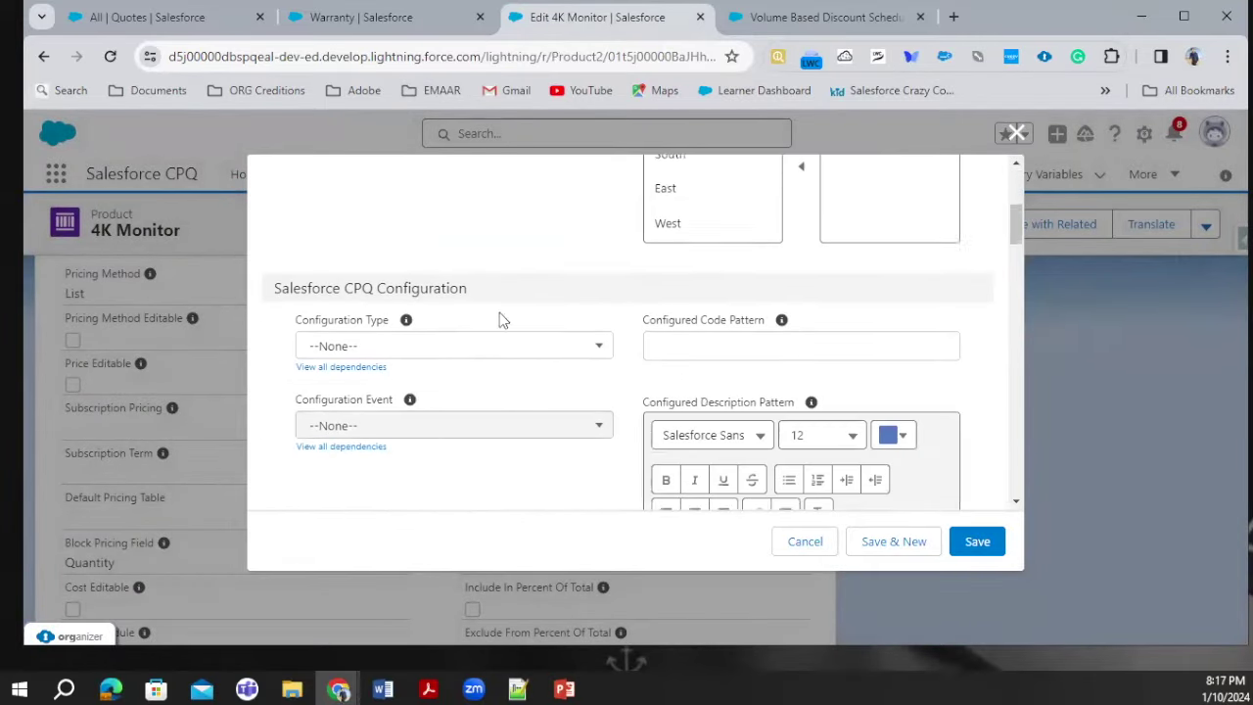
pyautogui.scroll(-5, 508, 307)
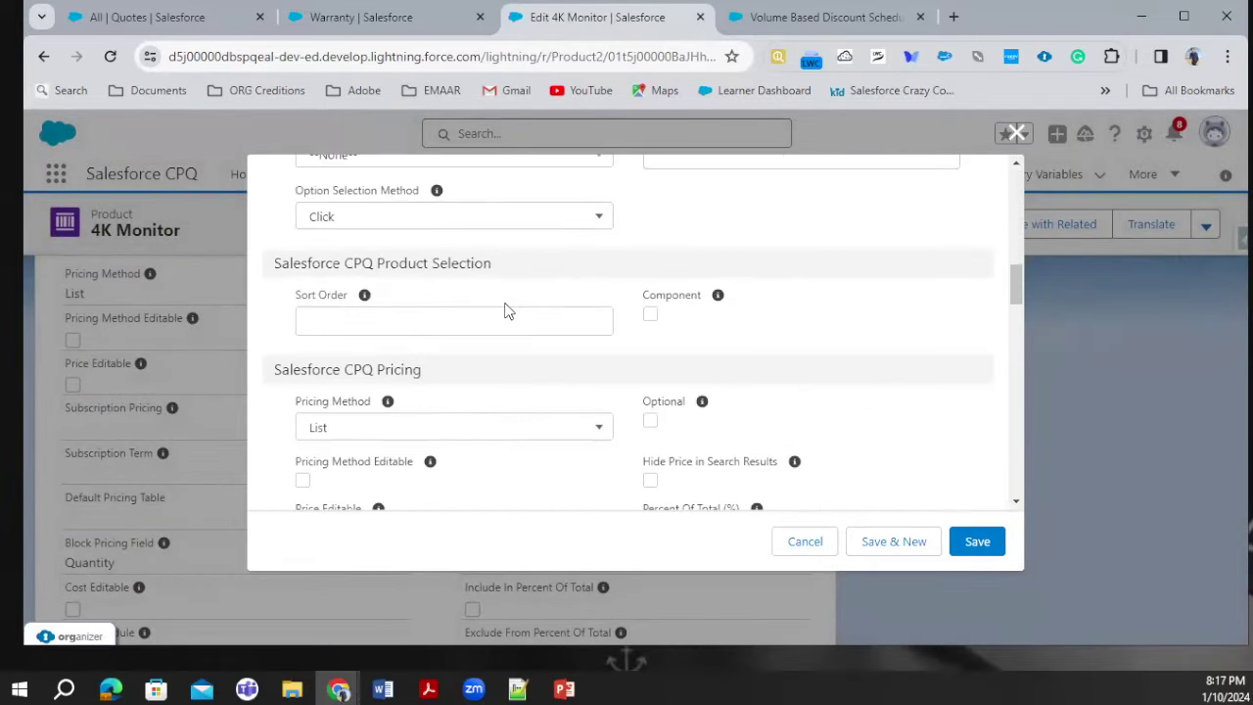
pyautogui.scroll(-1, 419, 360)
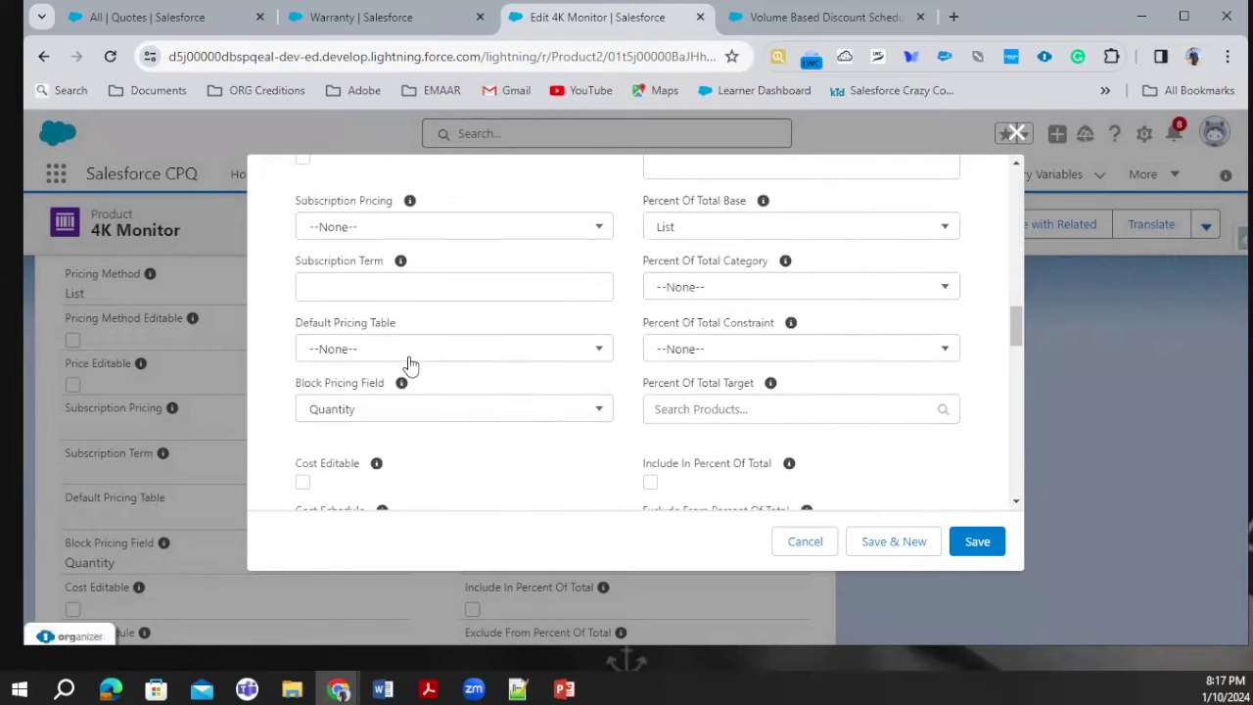
pyautogui.scroll(-2, 413, 386)
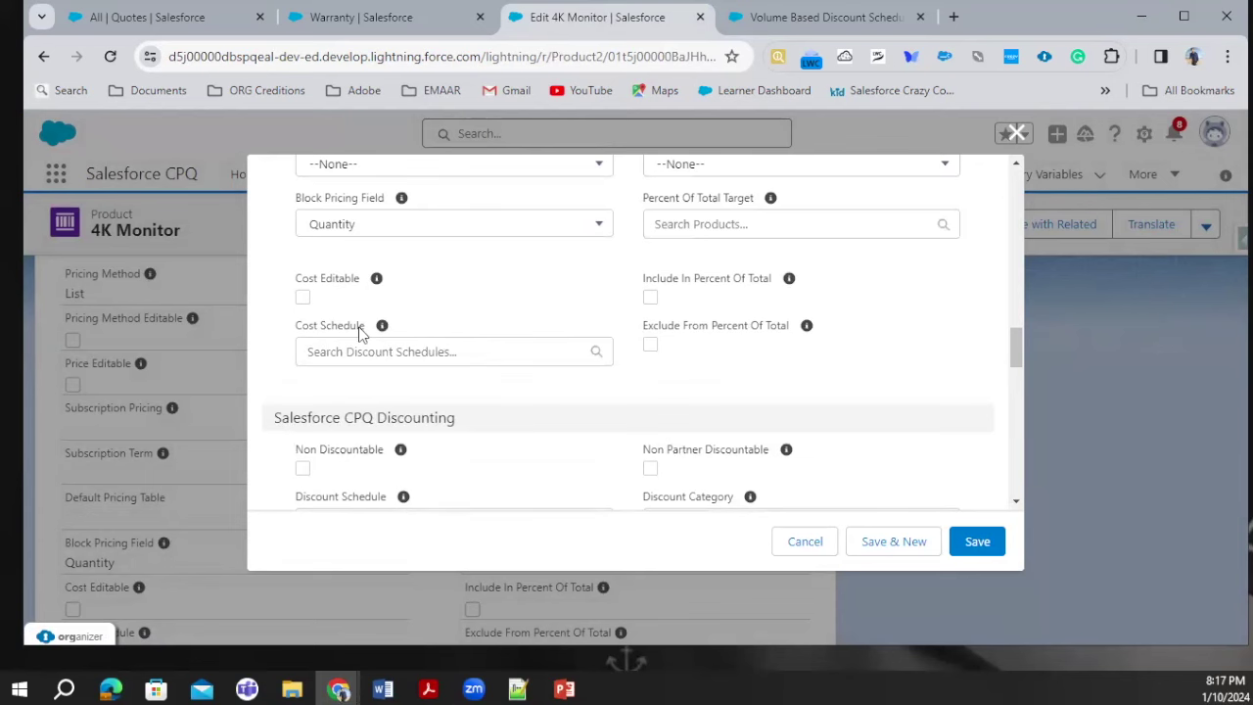
pyautogui.scroll(-2, 360, 402)
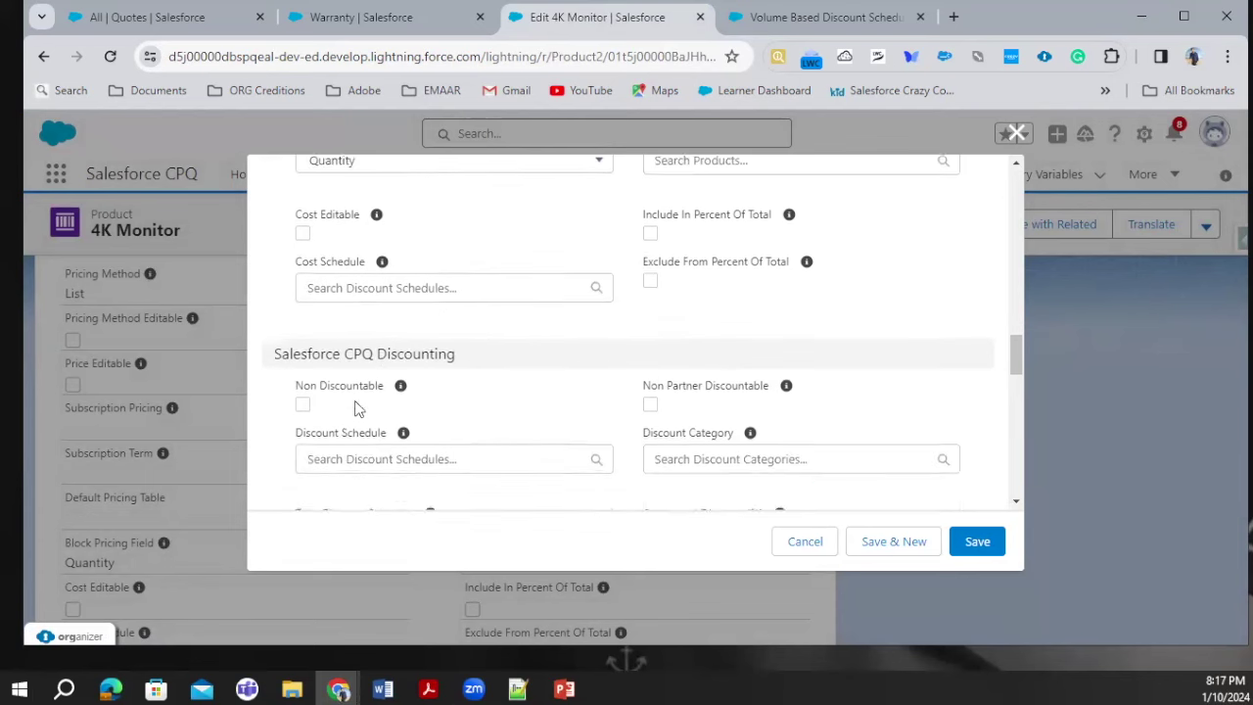
pyautogui.click(378, 338)
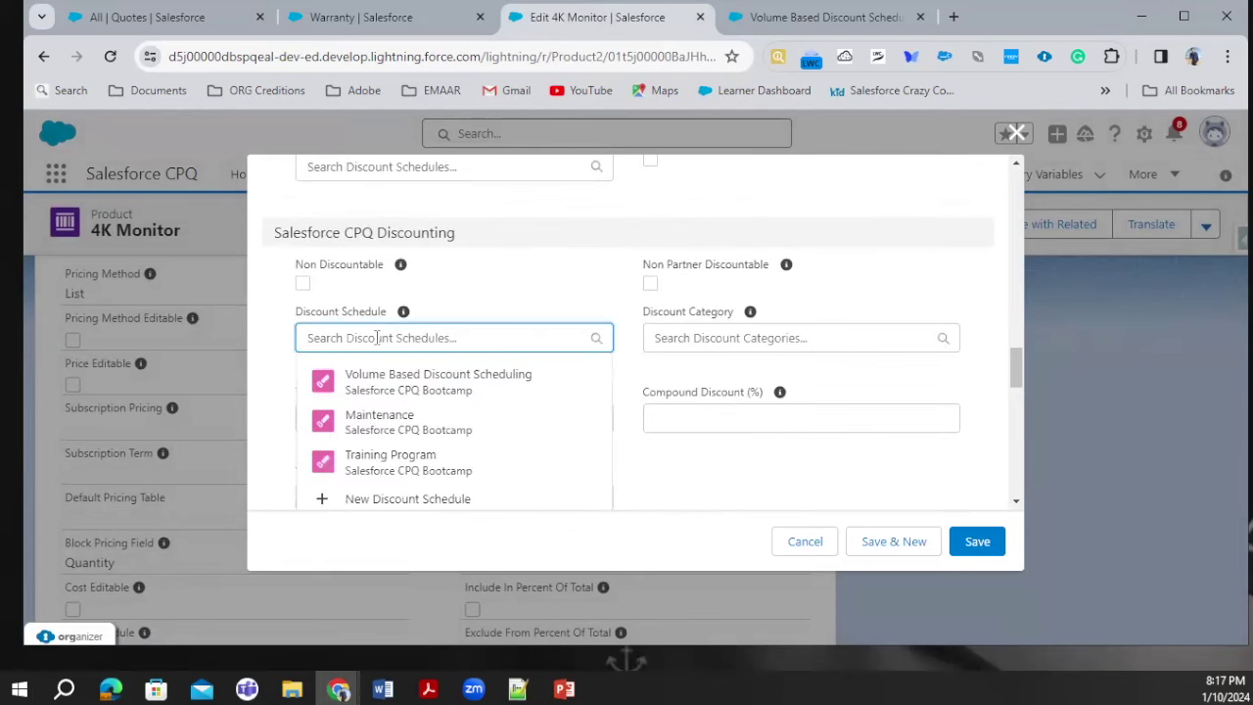
pyautogui.click(426, 386)
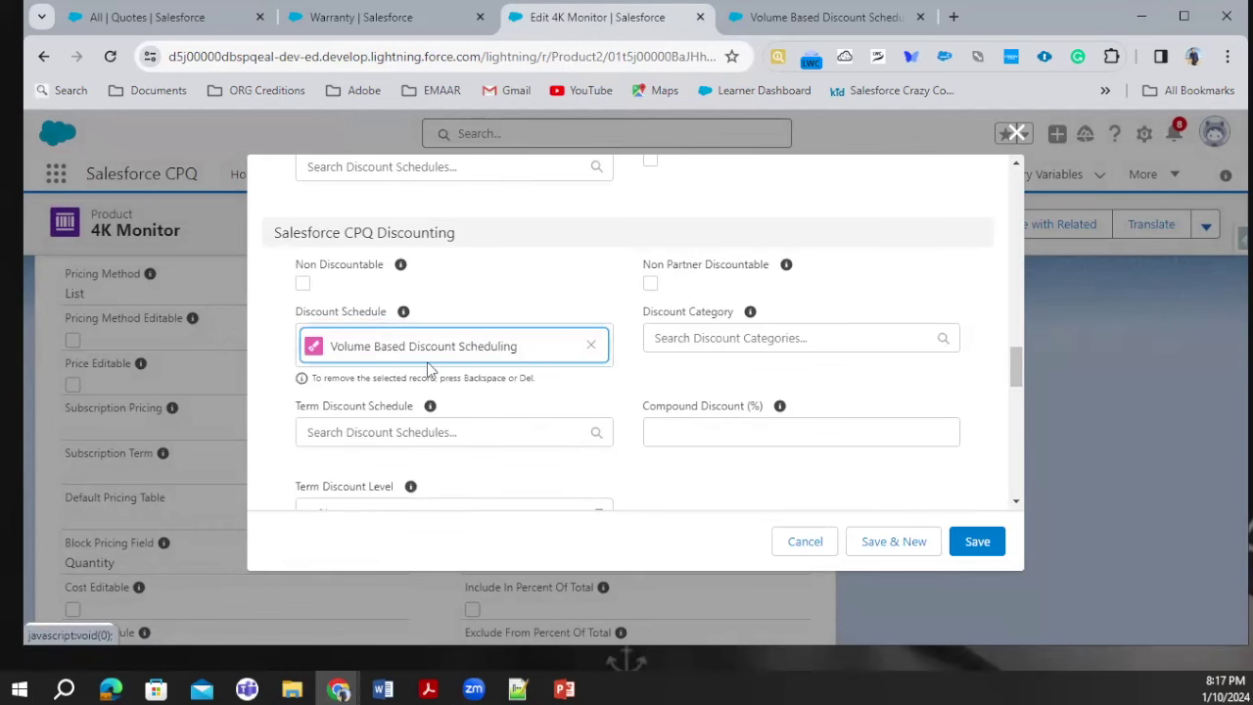
pyautogui.click(974, 541)
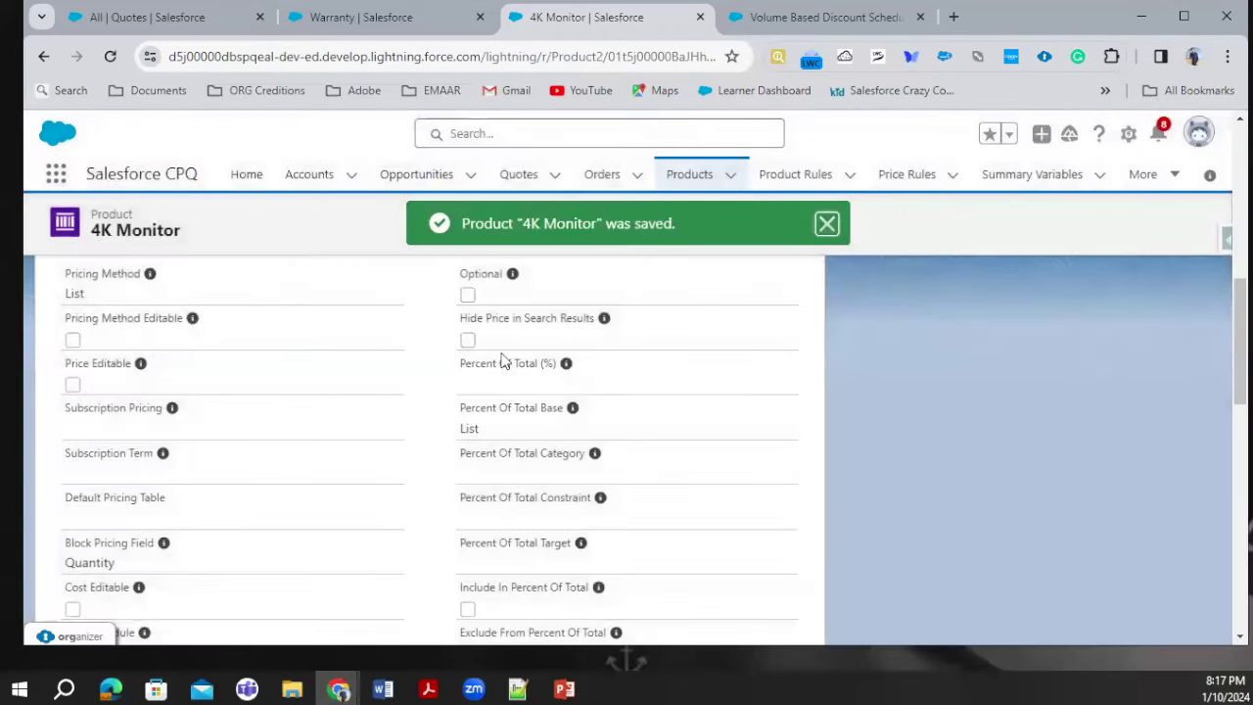
pyautogui.scroll(-4, 314, 382)
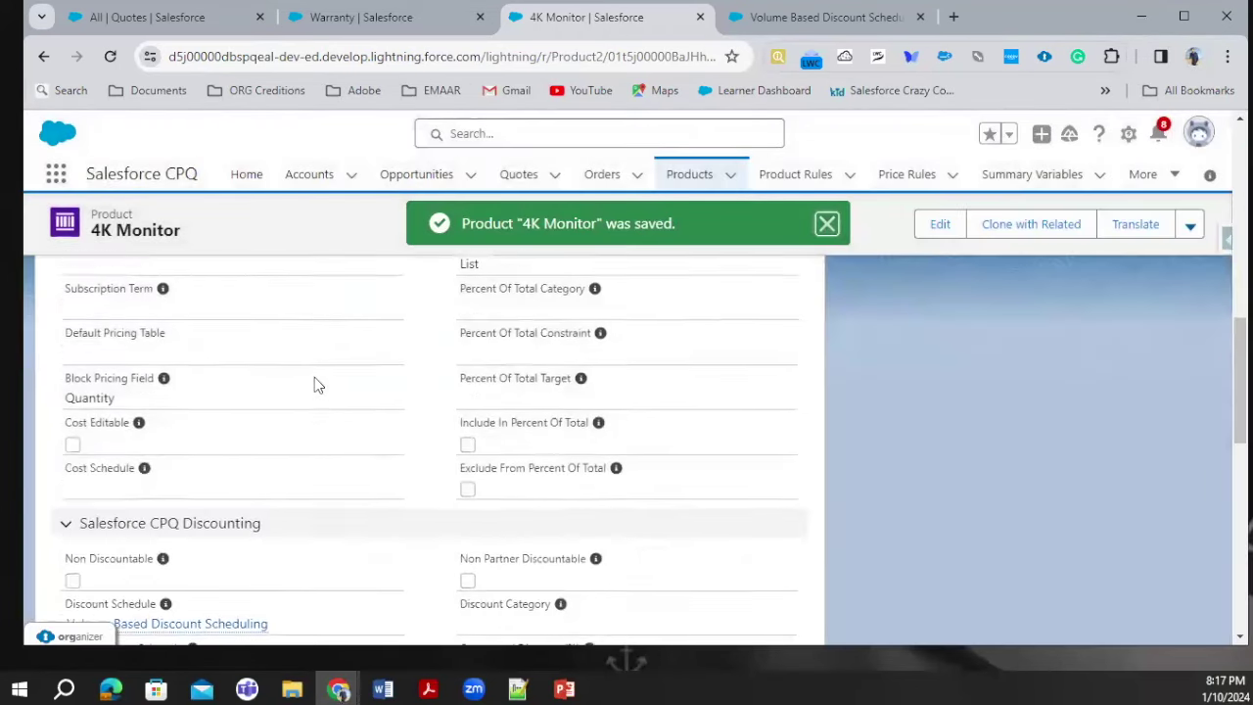
pyautogui.scroll(-2, 315, 377)
pyautogui.scroll(2, 315, 377)
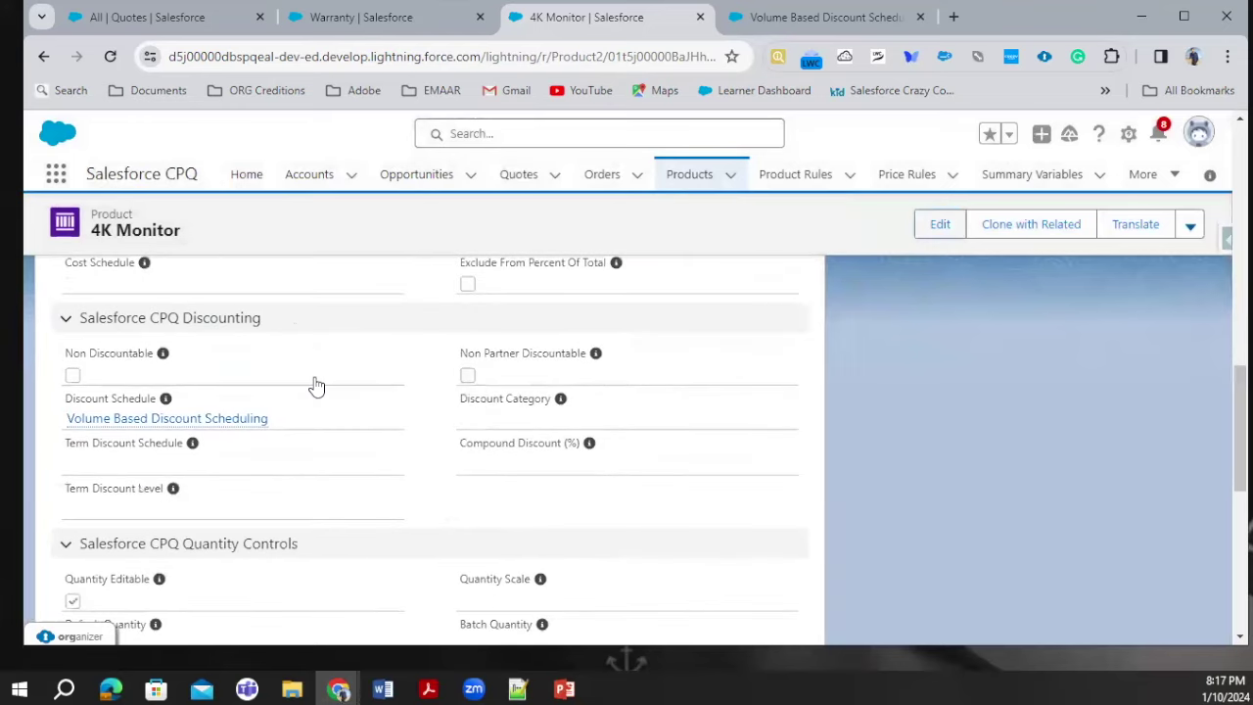
# - Set the 4K Monitor's list price in its Standard Price Book entry to 1,000 and save the entry
pyautogui.scroll(10, 396, 347)
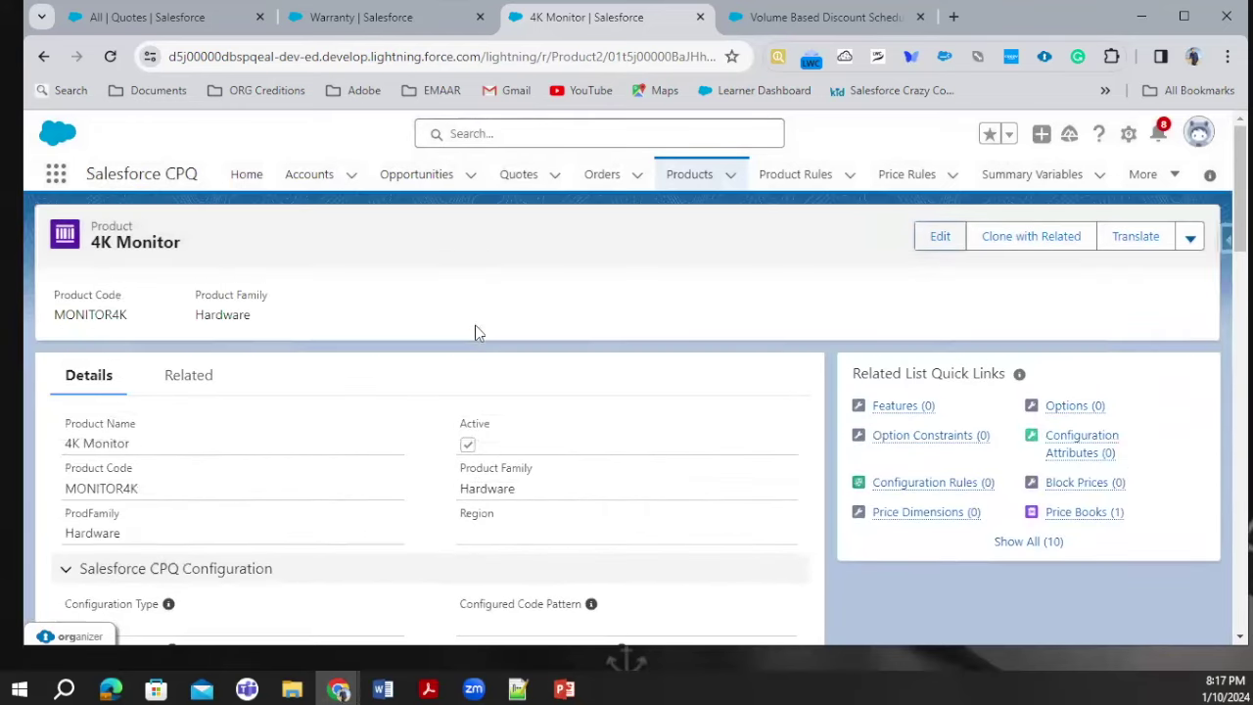
pyautogui.scroll(1, 245, 351)
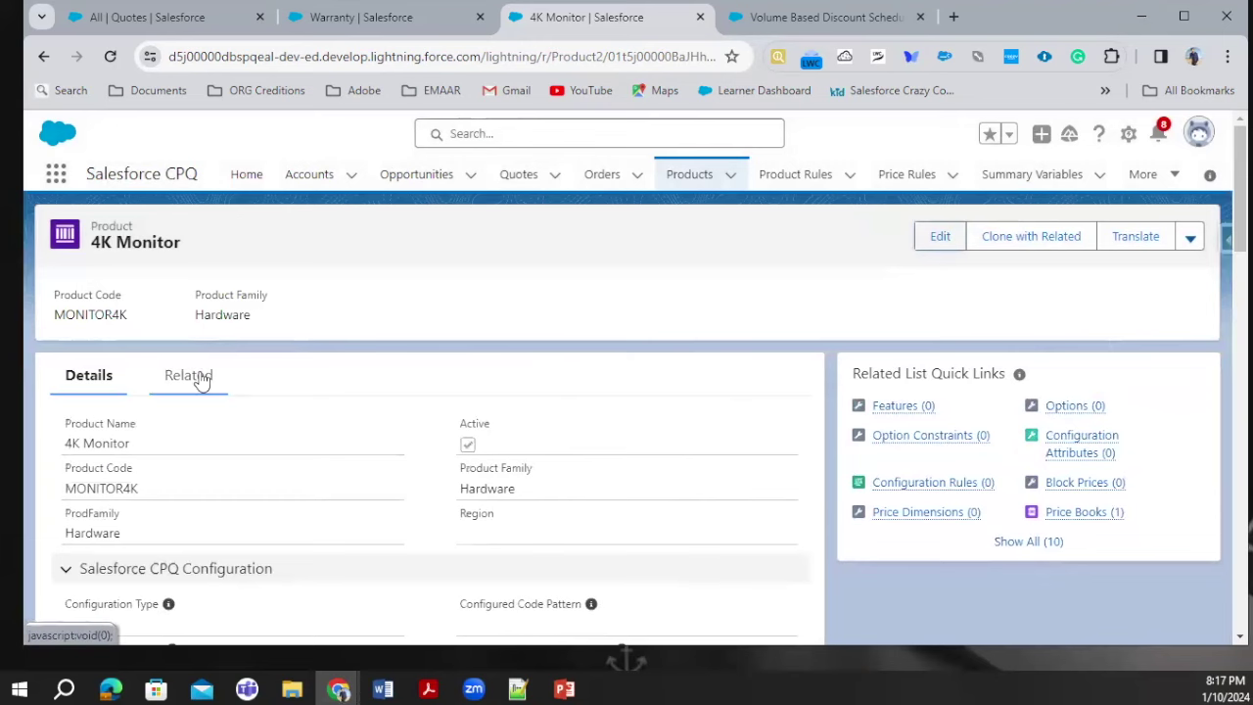
pyautogui.click(190, 373)
pyautogui.scroll(-6, 476, 411)
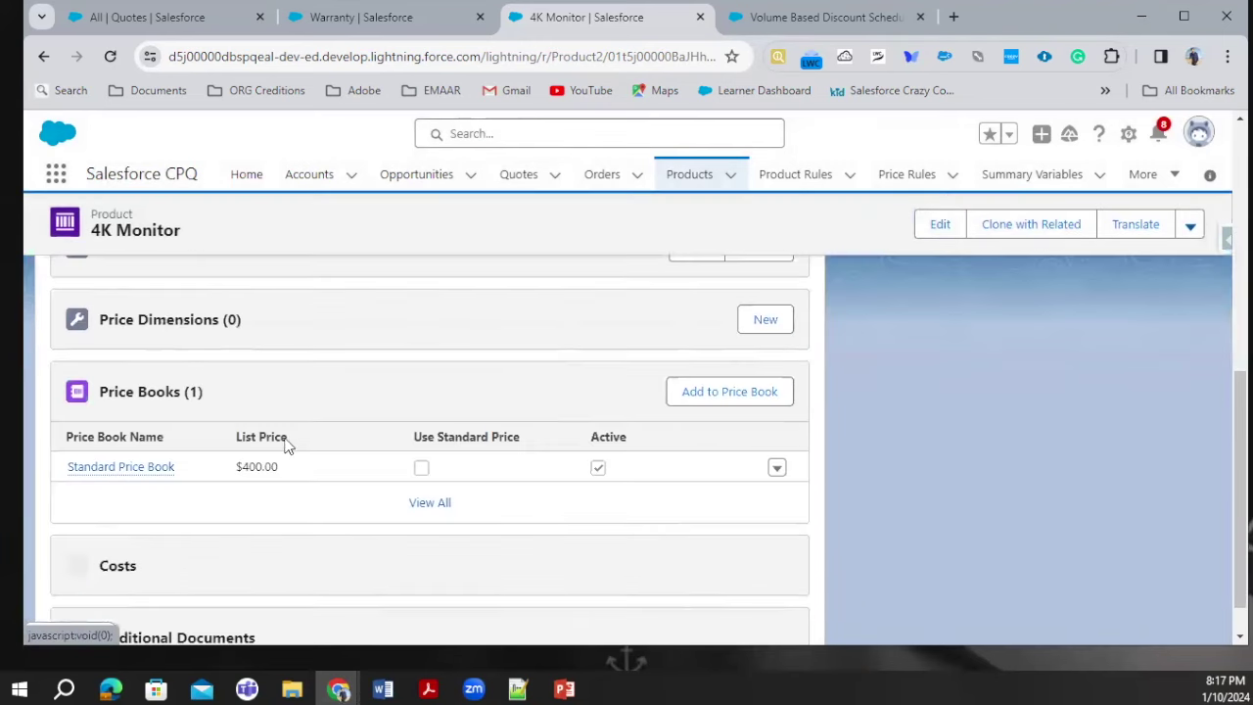
pyautogui.click(158, 471)
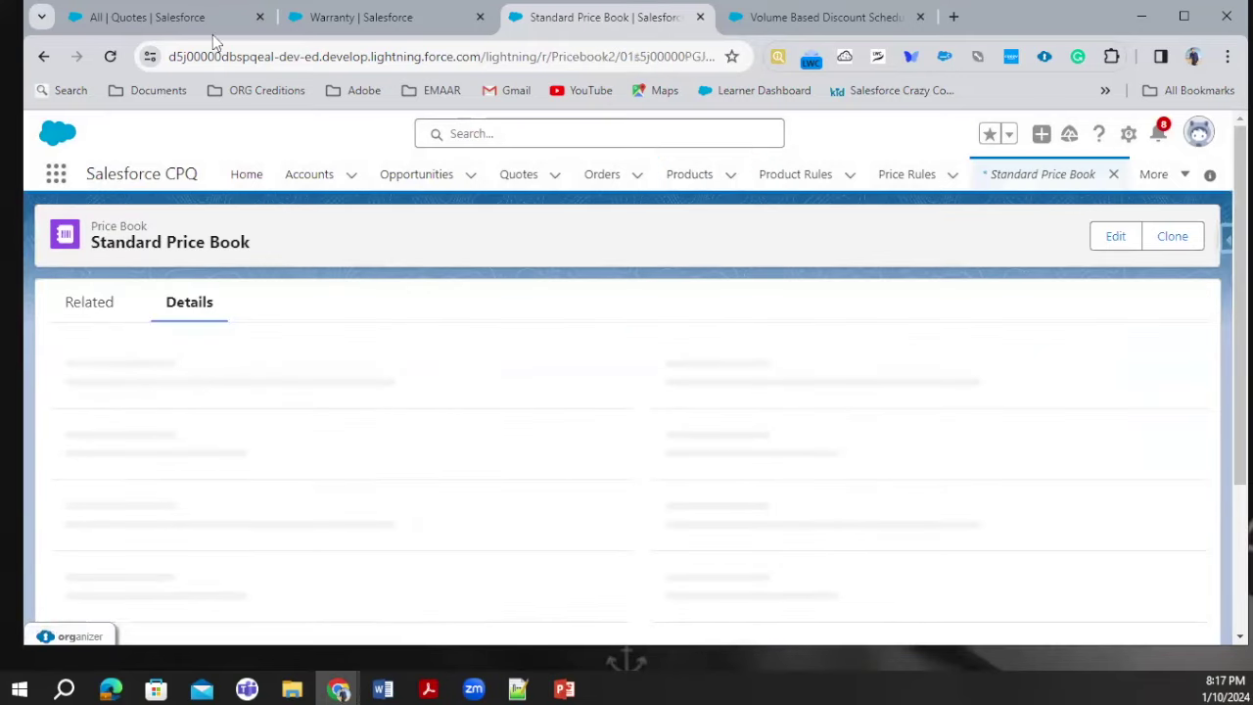
pyautogui.click(43, 60)
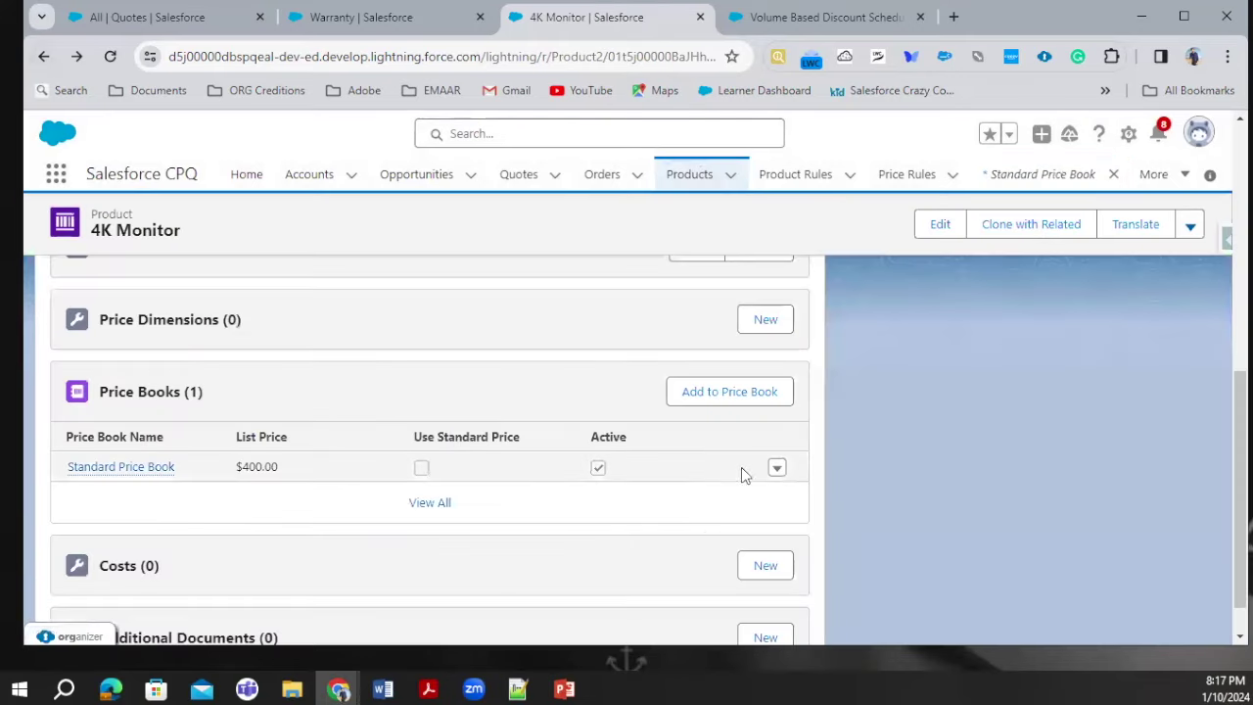
pyautogui.click(780, 468)
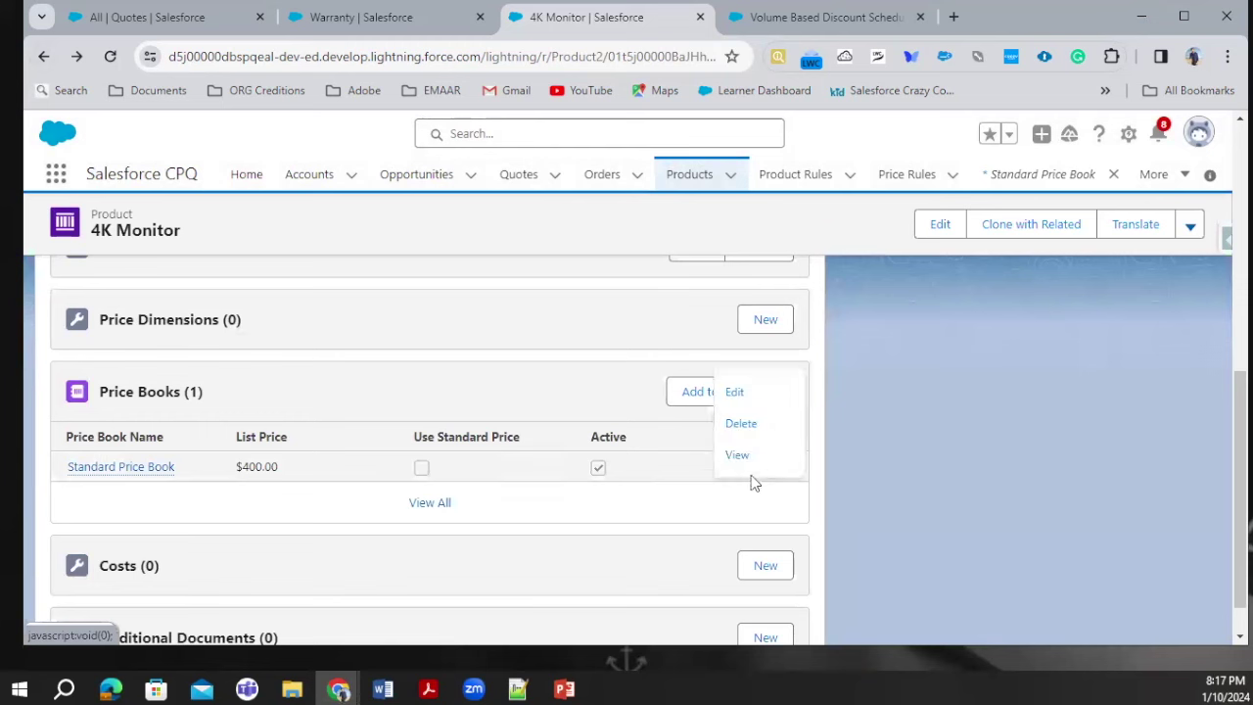
pyautogui.click(736, 394)
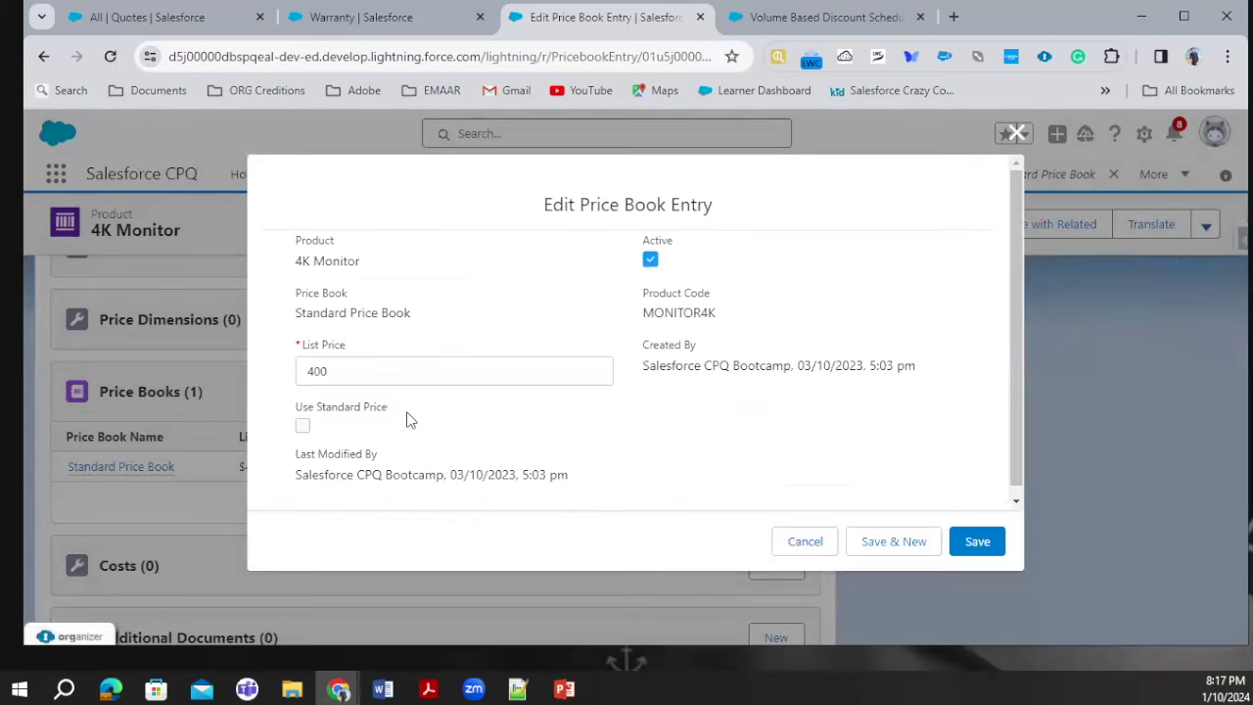
pyautogui.moveTo(353, 365); pyautogui.dragTo(245, 364)
pyautogui.write('1,0')
pyautogui.write('0')
pyautogui.click(994, 544)
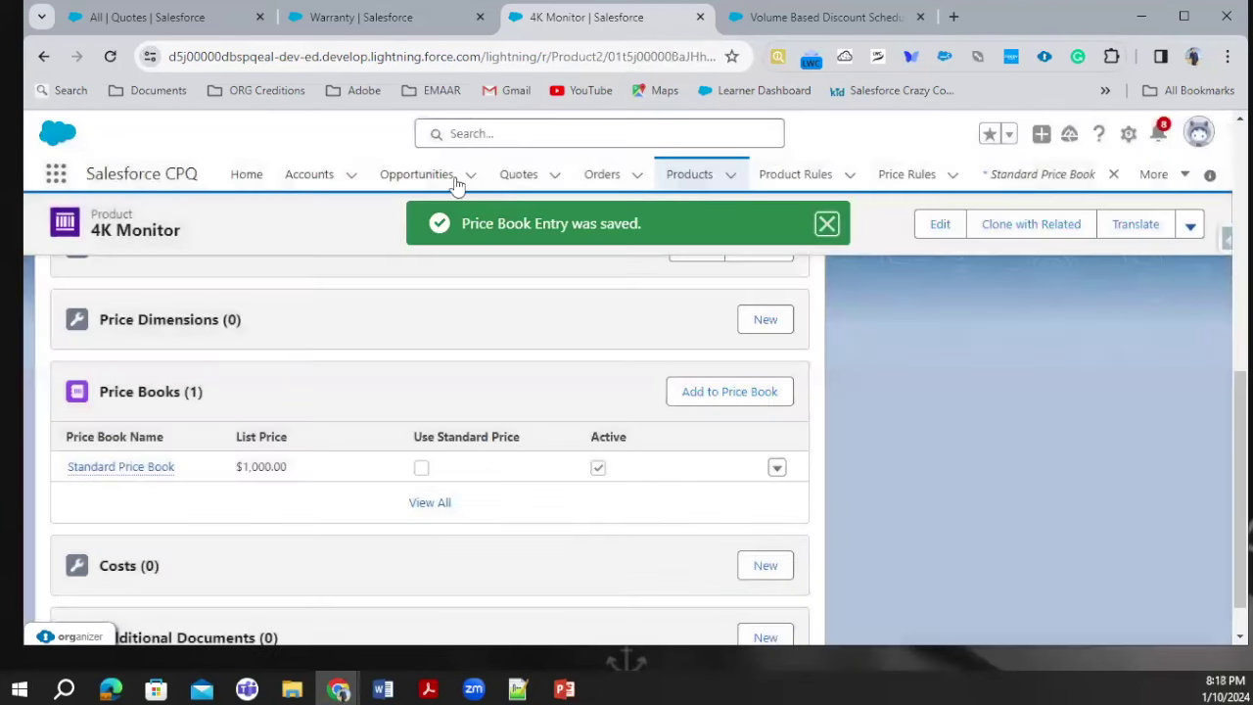
# - Open the Printer for Back Office quote from the All quotes list in a new browser tab placed after the others
pyautogui.click(130, 18)
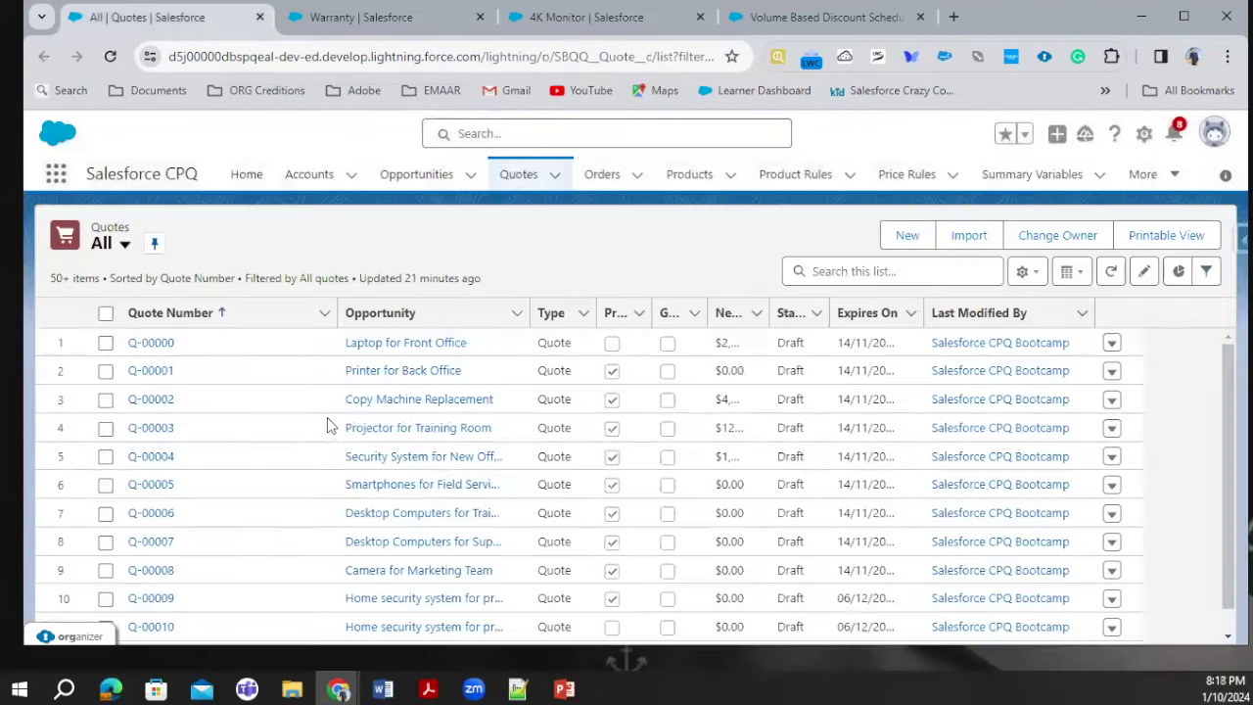
pyautogui.scroll(-1, 137, 446)
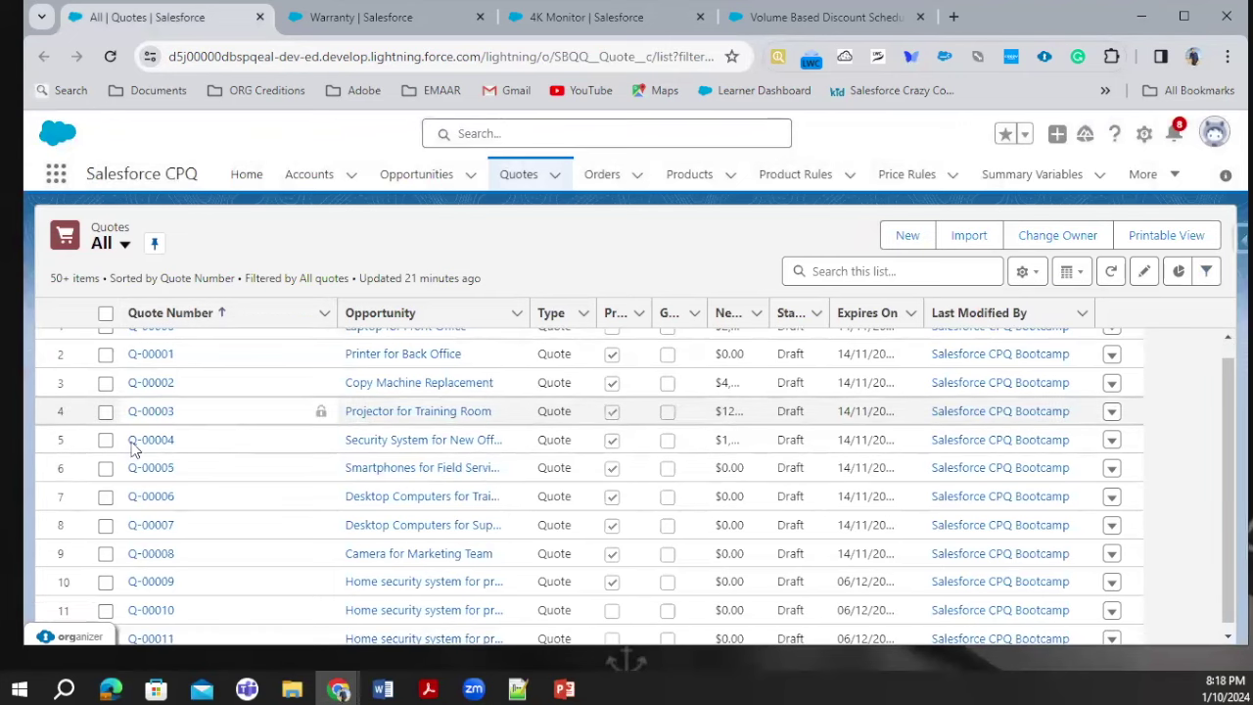
pyautogui.scroll(-1, 160, 430)
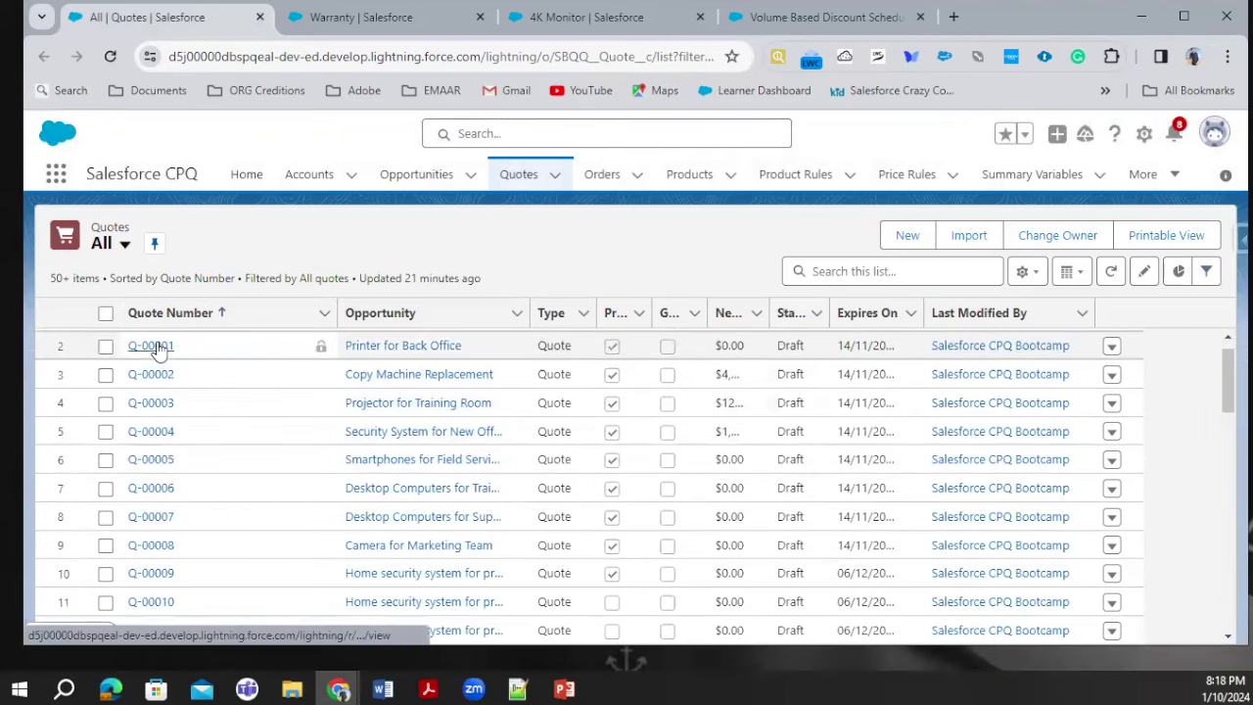
pyautogui.rightClick(164, 346)
pyautogui.click(226, 364)
pyautogui.moveTo(353, 16); pyautogui.dragTo(1087, 27)
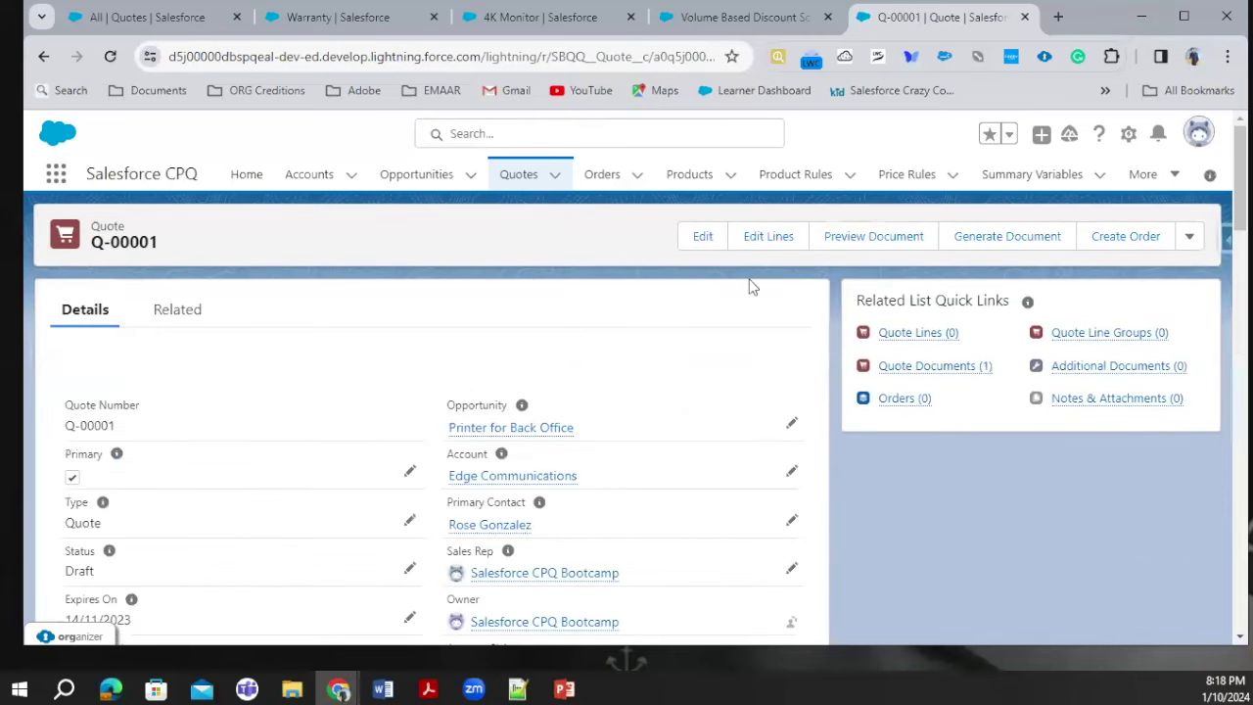
# - Open the quote's line editor, view the product selection list and return to the editor
pyautogui.click(770, 238)
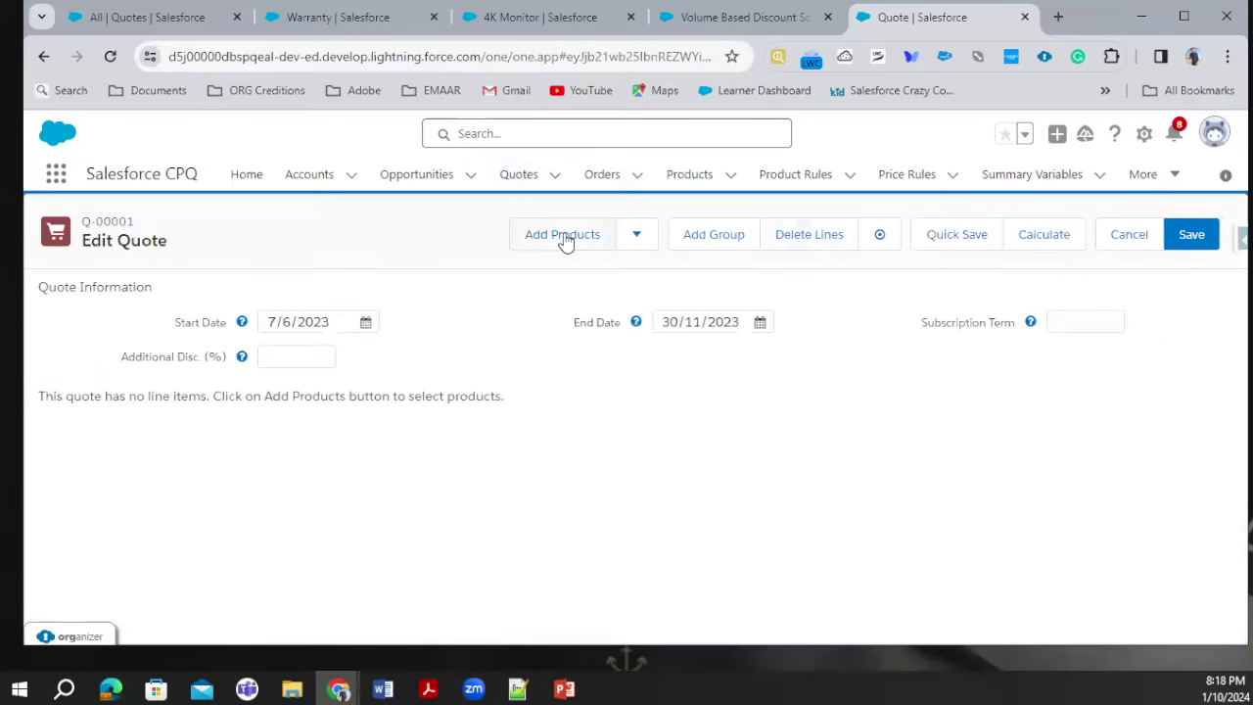
pyautogui.click(564, 236)
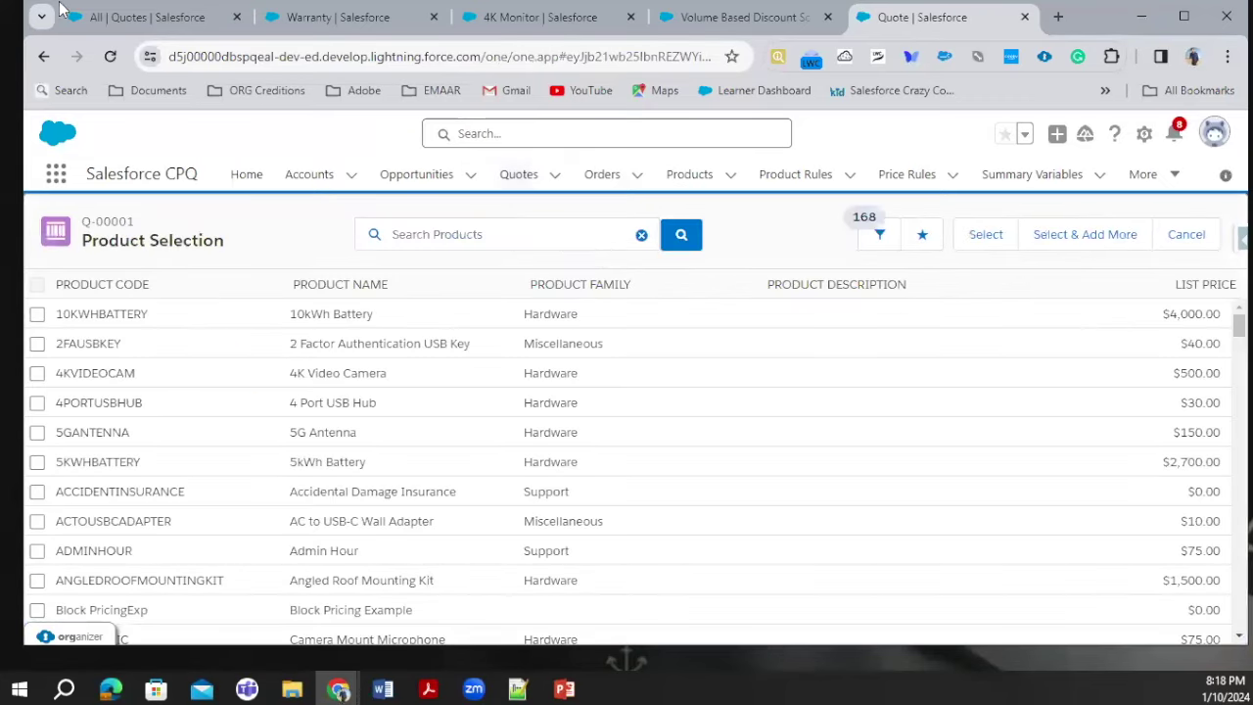
pyautogui.click(43, 56)
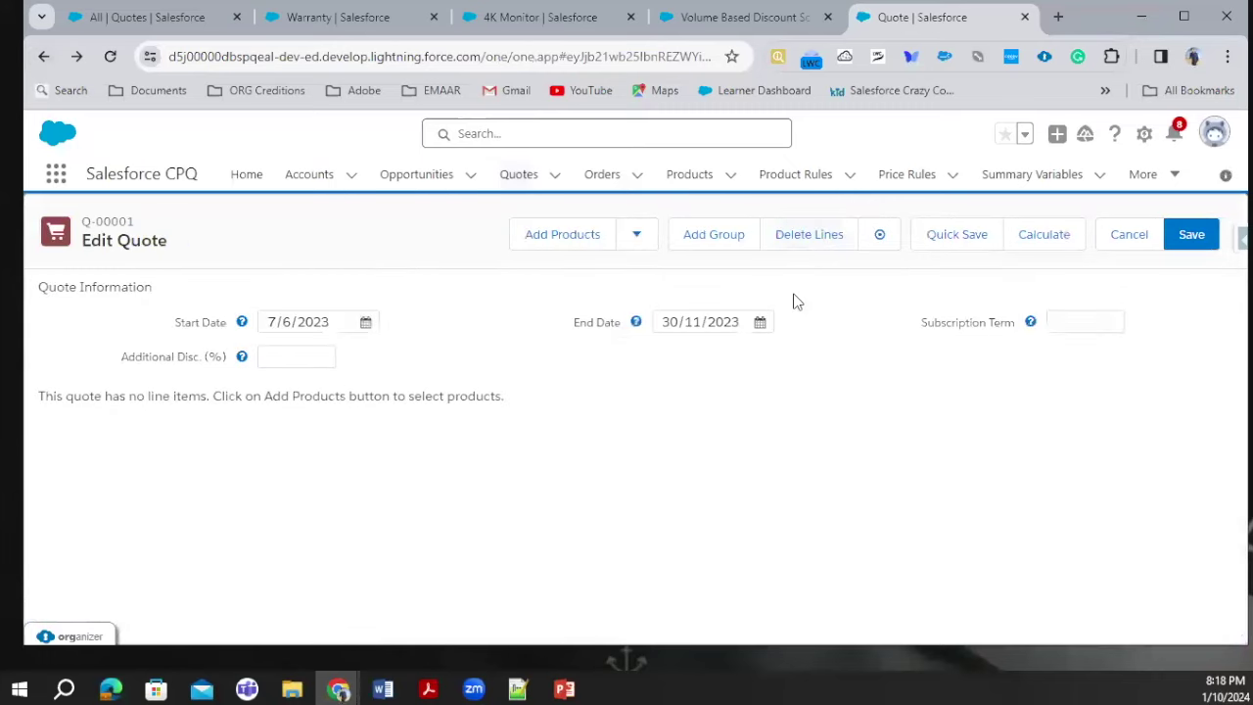
pyautogui.click(703, 235)
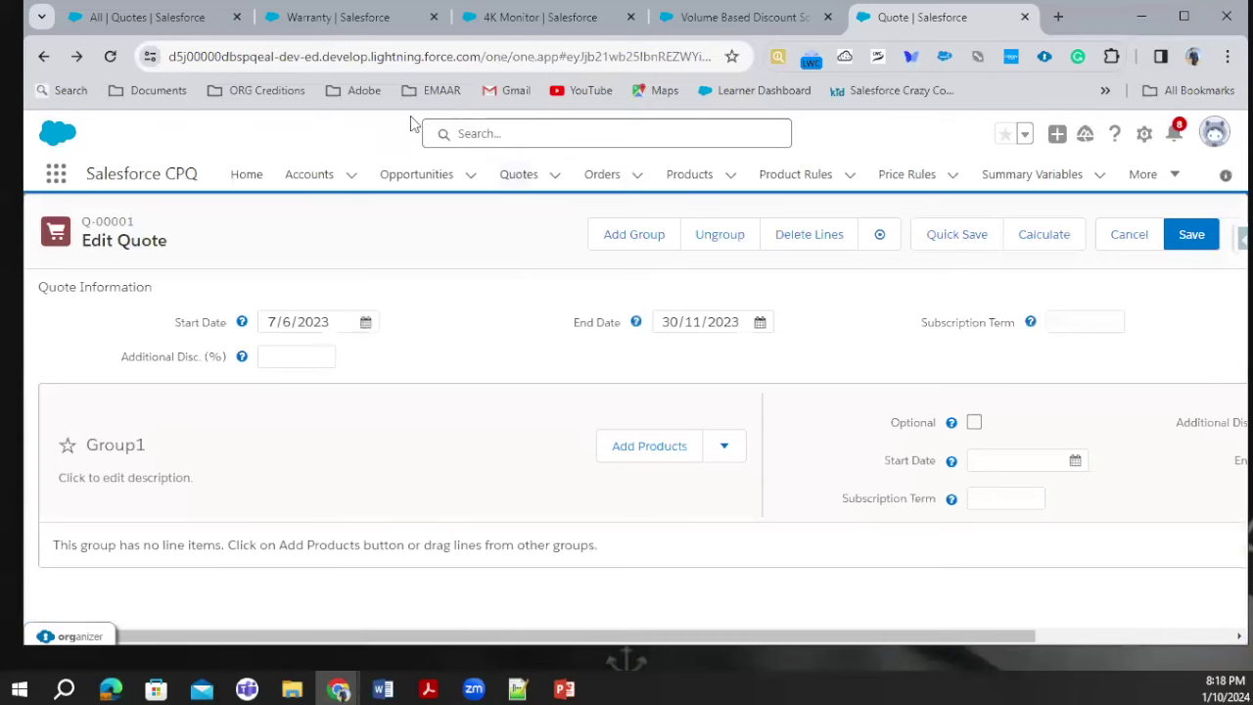
pyautogui.click(750, 19)
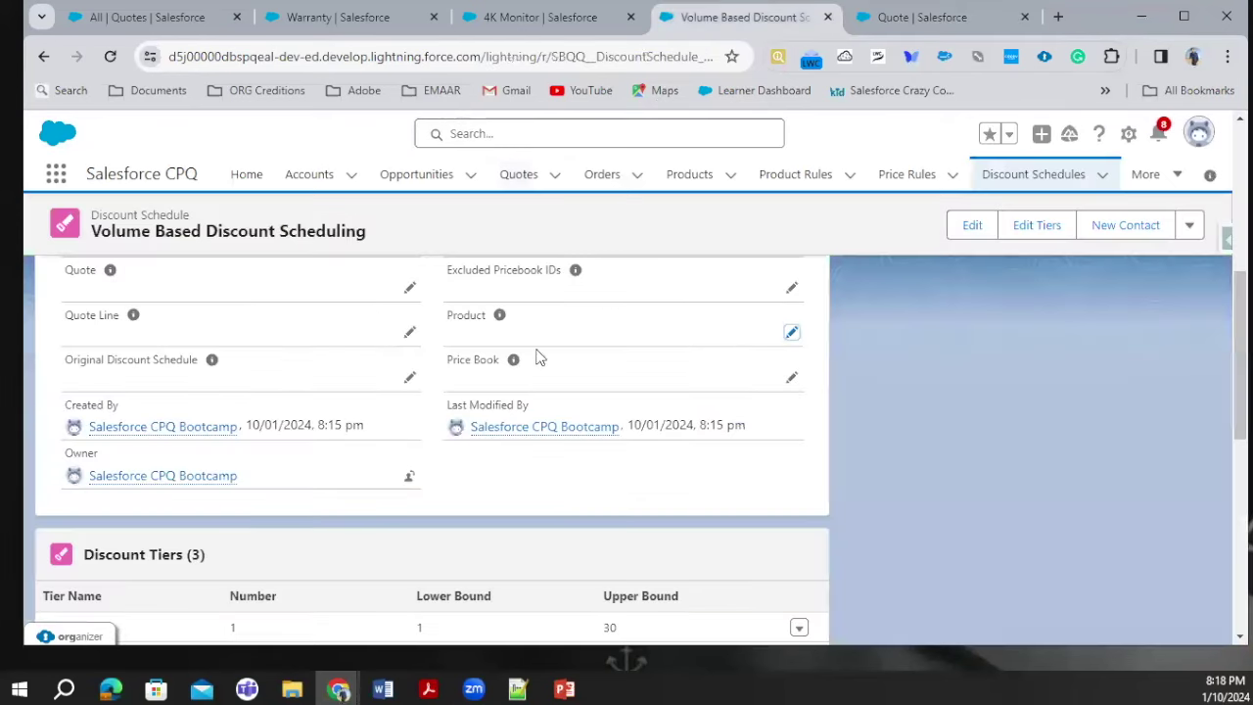
pyautogui.scroll(1, 540, 345)
pyautogui.scroll(4, 541, 344)
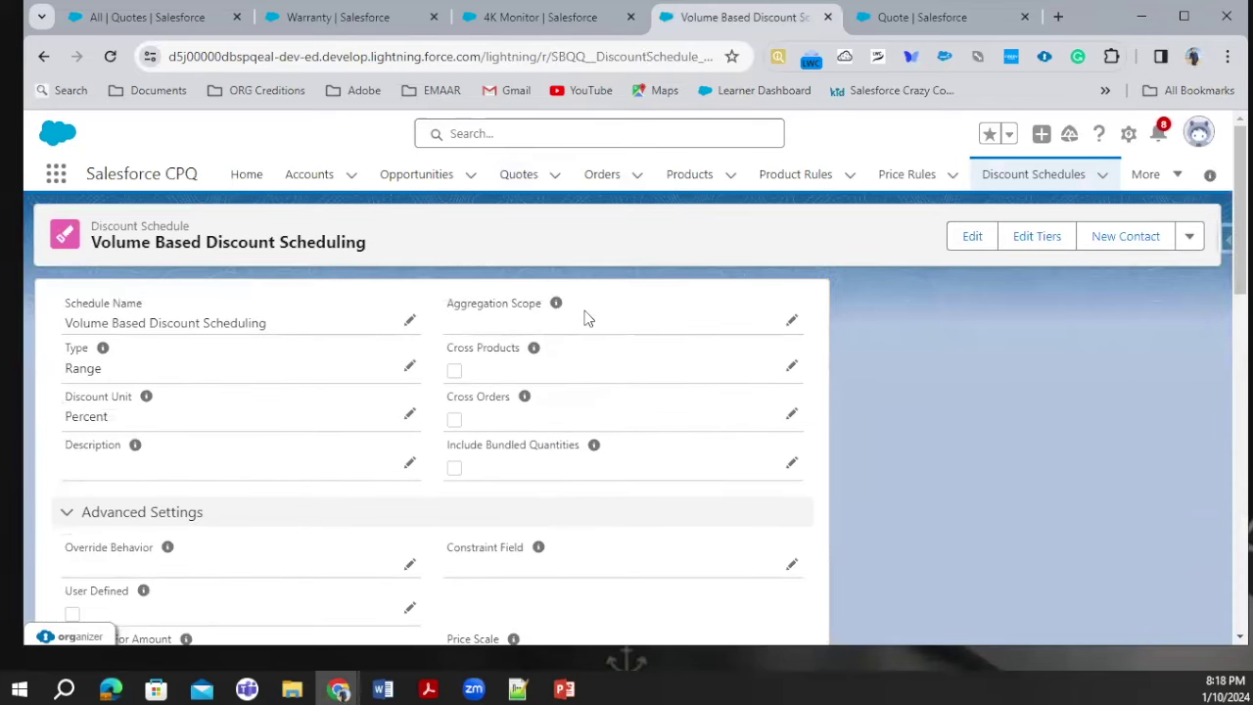
pyautogui.click(791, 323)
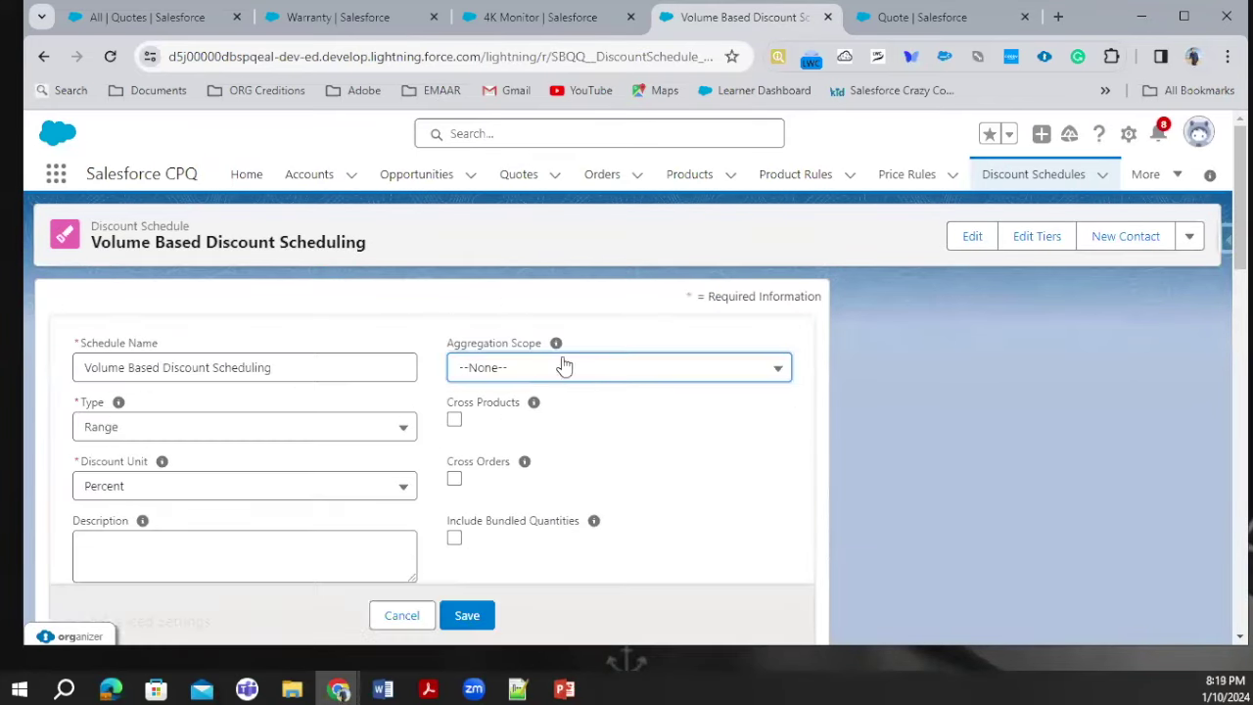
pyautogui.click(406, 616)
pyautogui.click(888, 22)
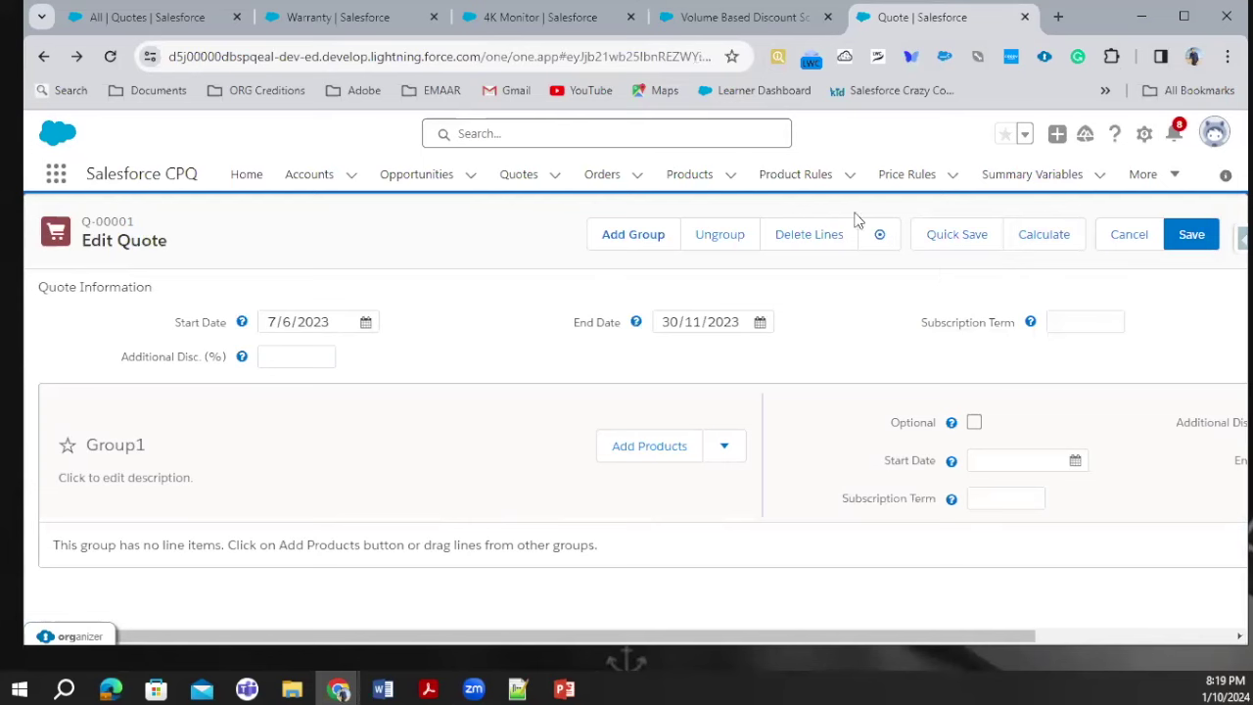
pyautogui.click(724, 239)
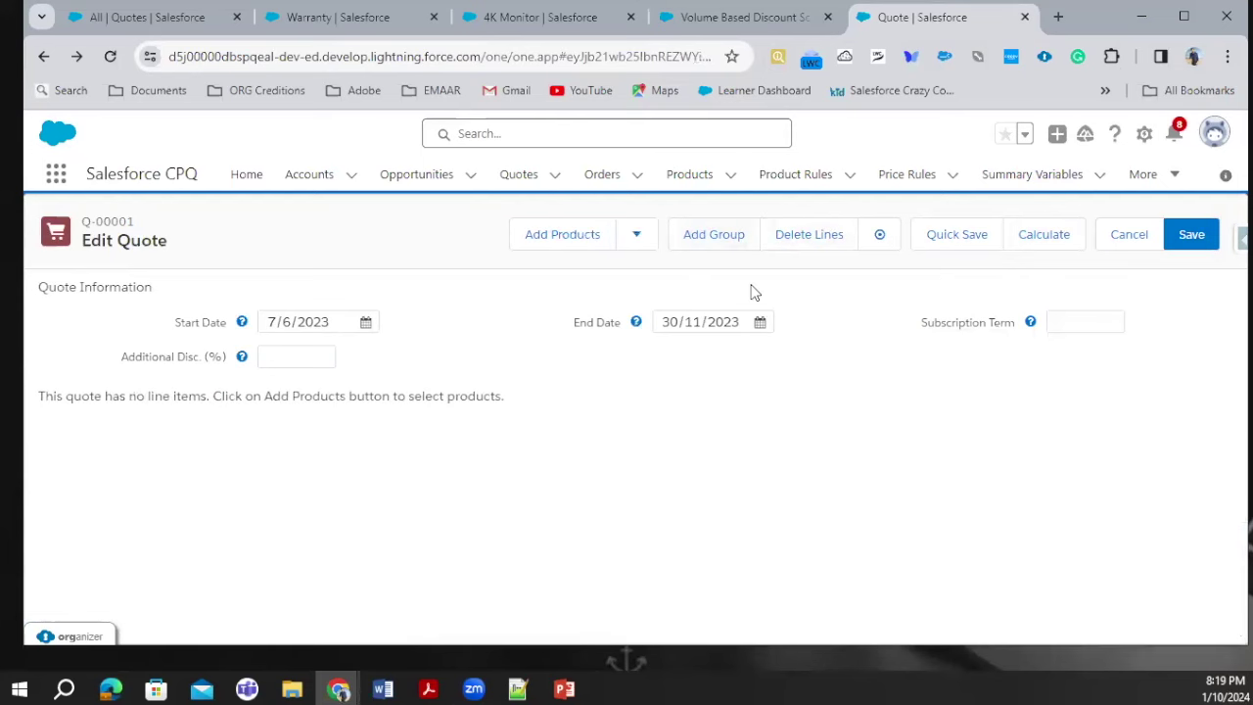
# - Find the 4K Monitor in the product selection list and add it to the quote as a line
pyautogui.click(590, 236)
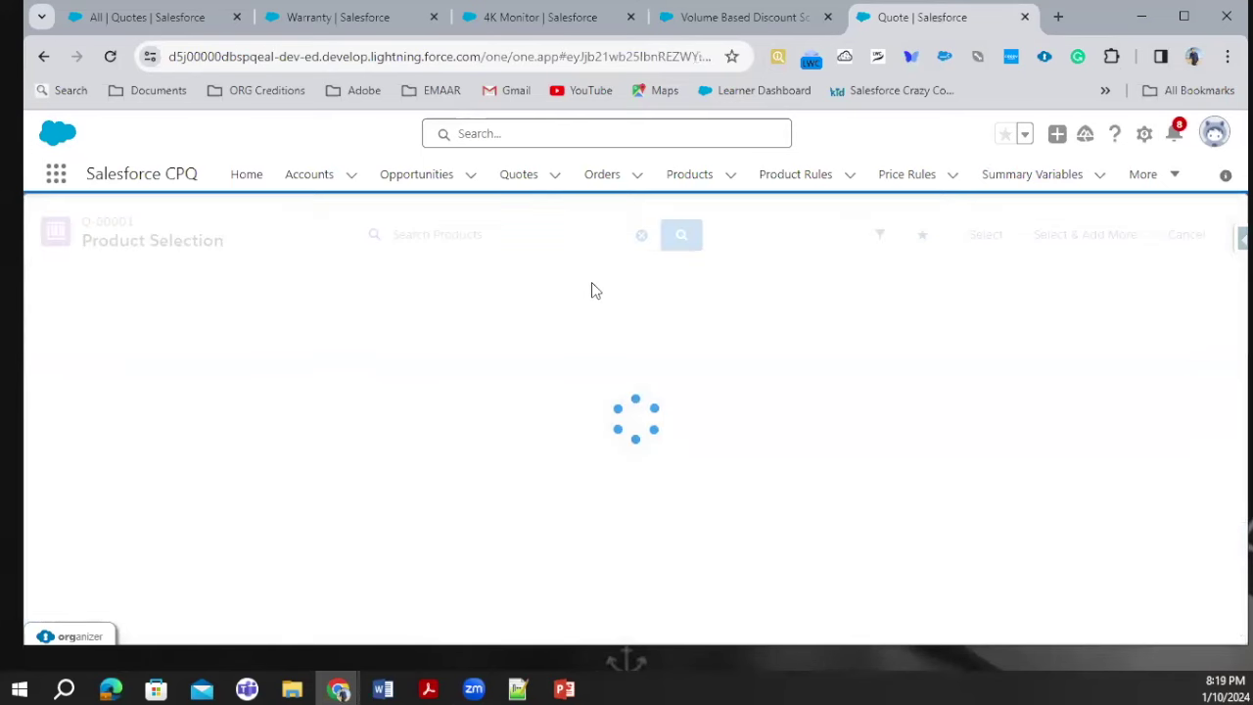
pyautogui.click(500, 233)
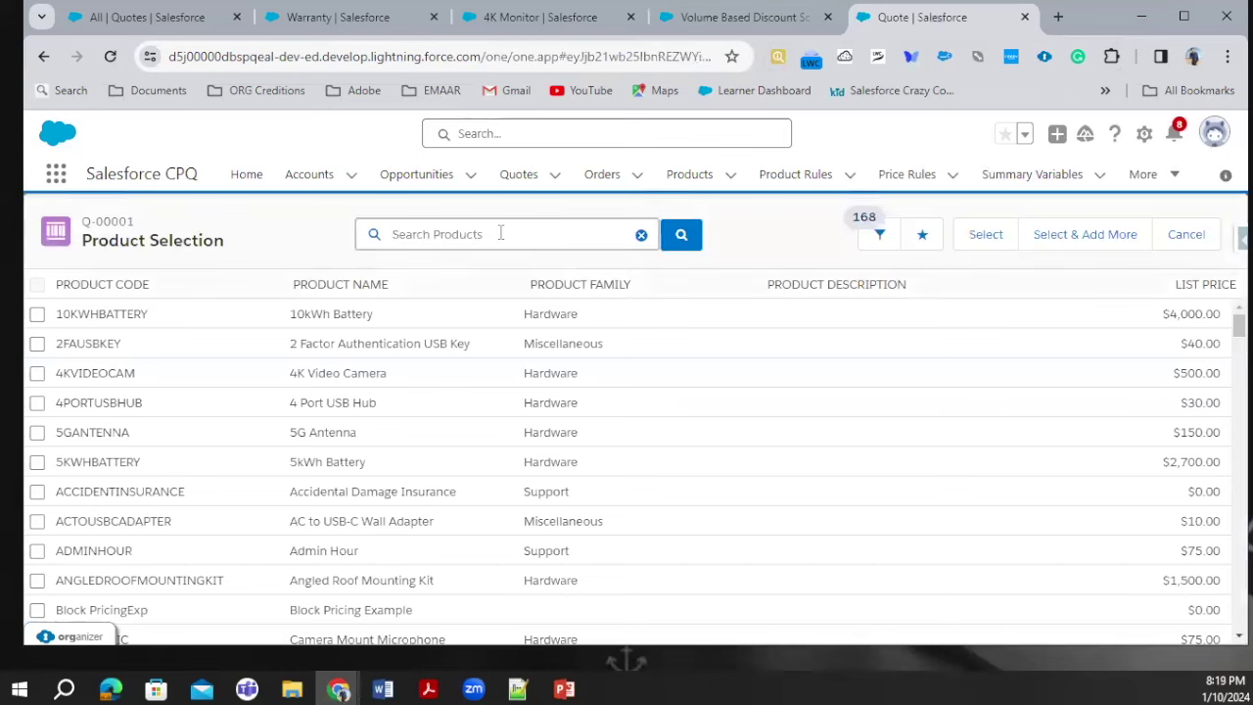
pyautogui.write('4k Monit')
pyautogui.press('Return')
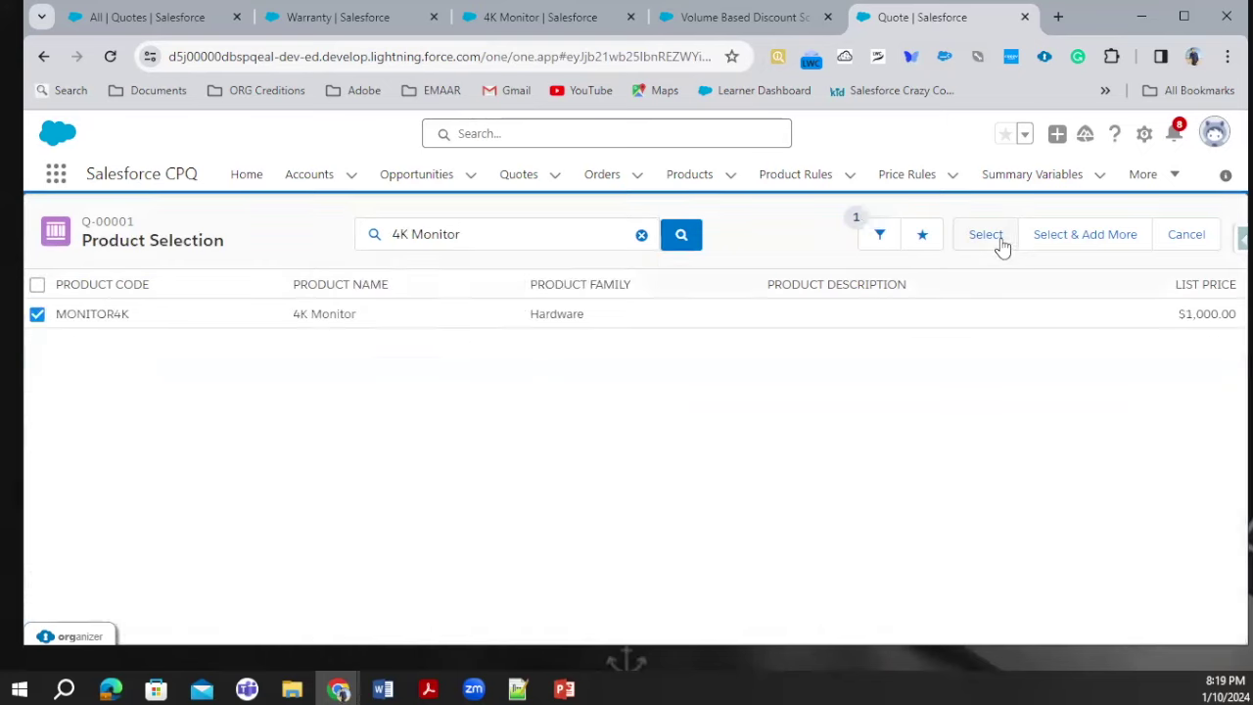
pyautogui.click(985, 234)
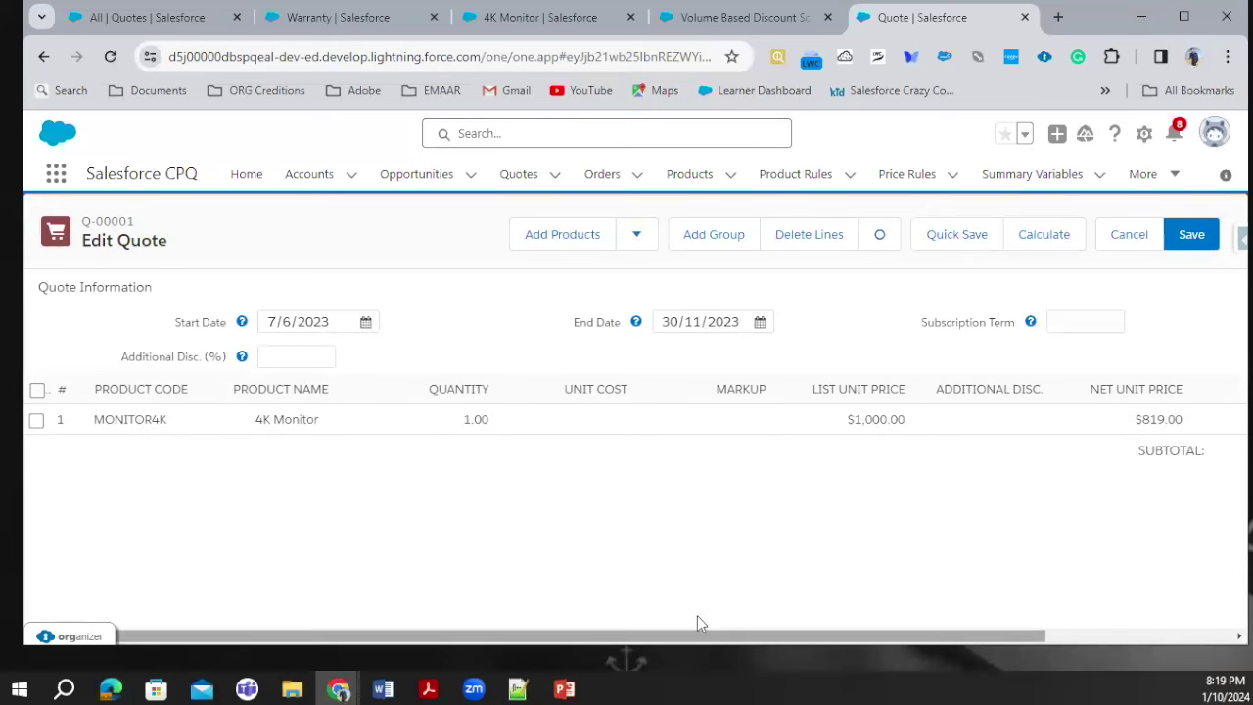
# - View the discount schedule tiers attached to the 4K Monitor quote line and close the schedule editor
pyautogui.moveTo(1028, 636); pyautogui.dragTo(1199, 642)
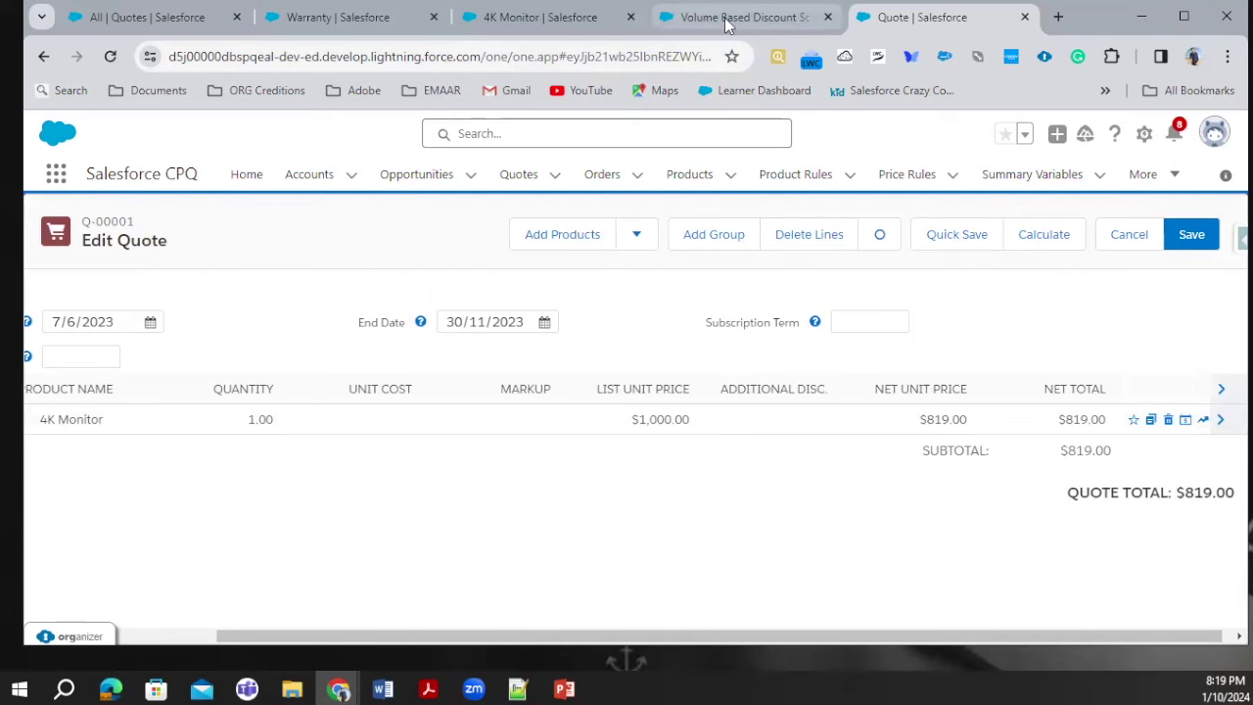
pyautogui.moveTo(727, 25)
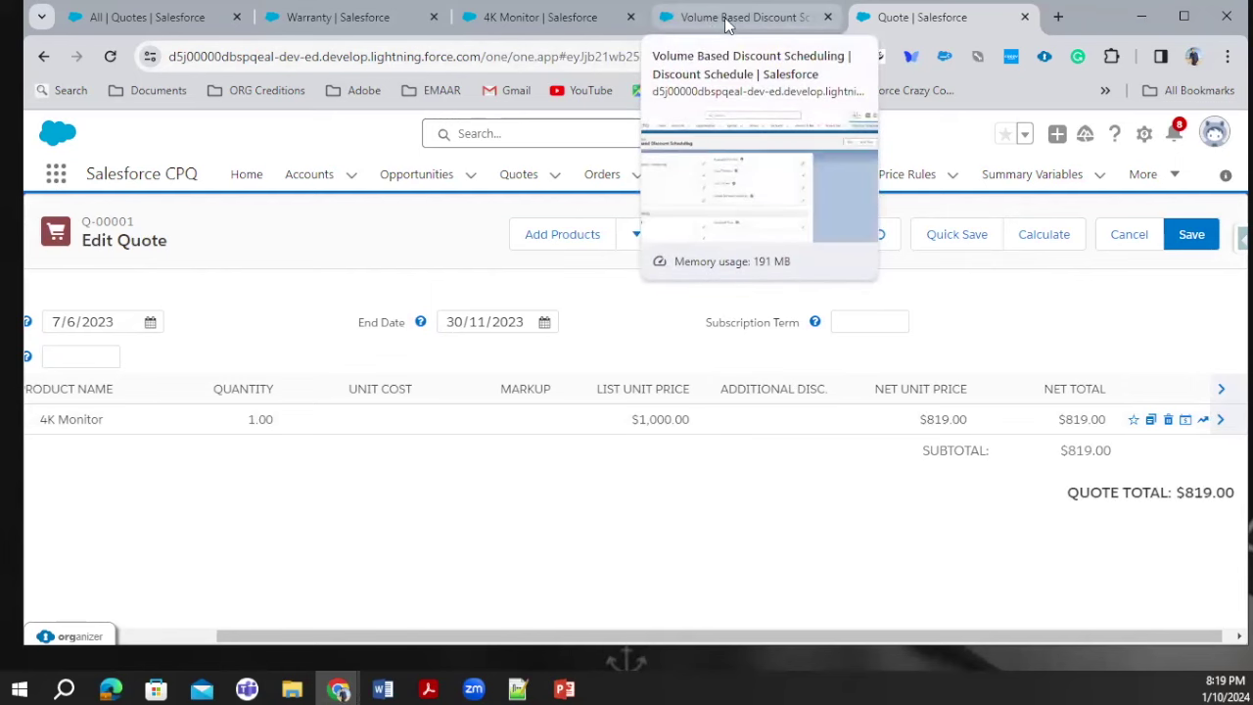
pyautogui.click(1186, 421)
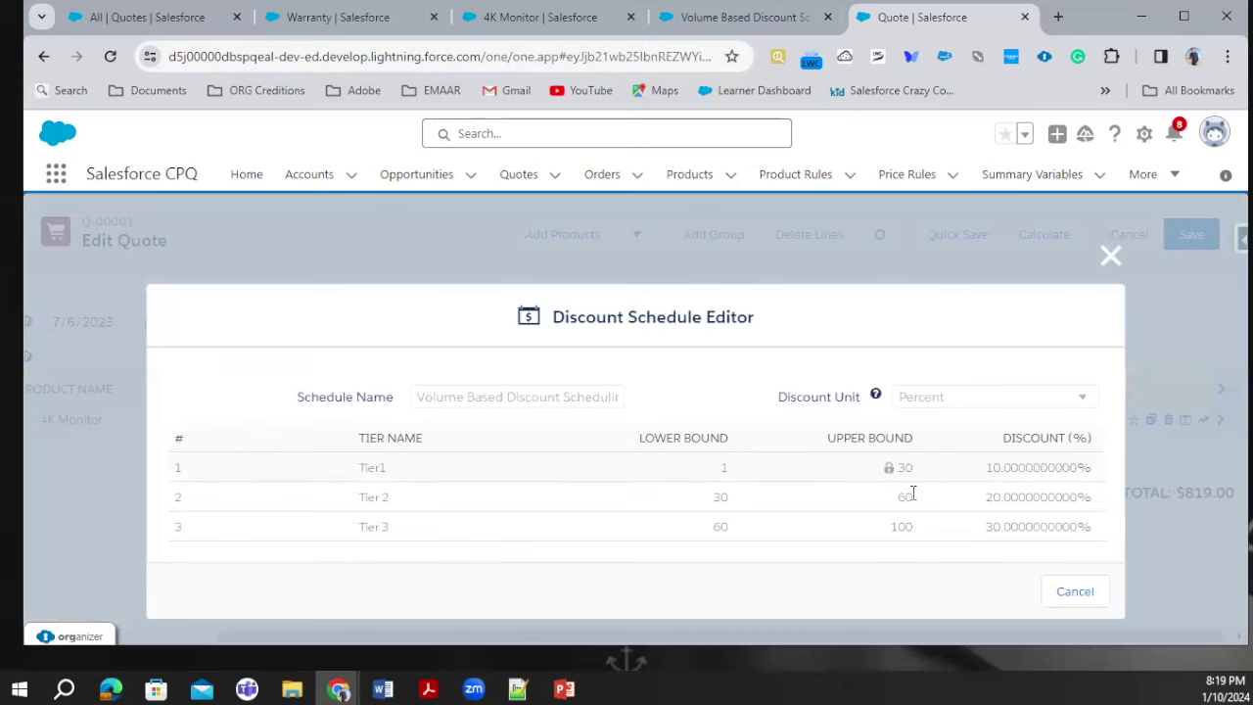
pyautogui.click(1109, 258)
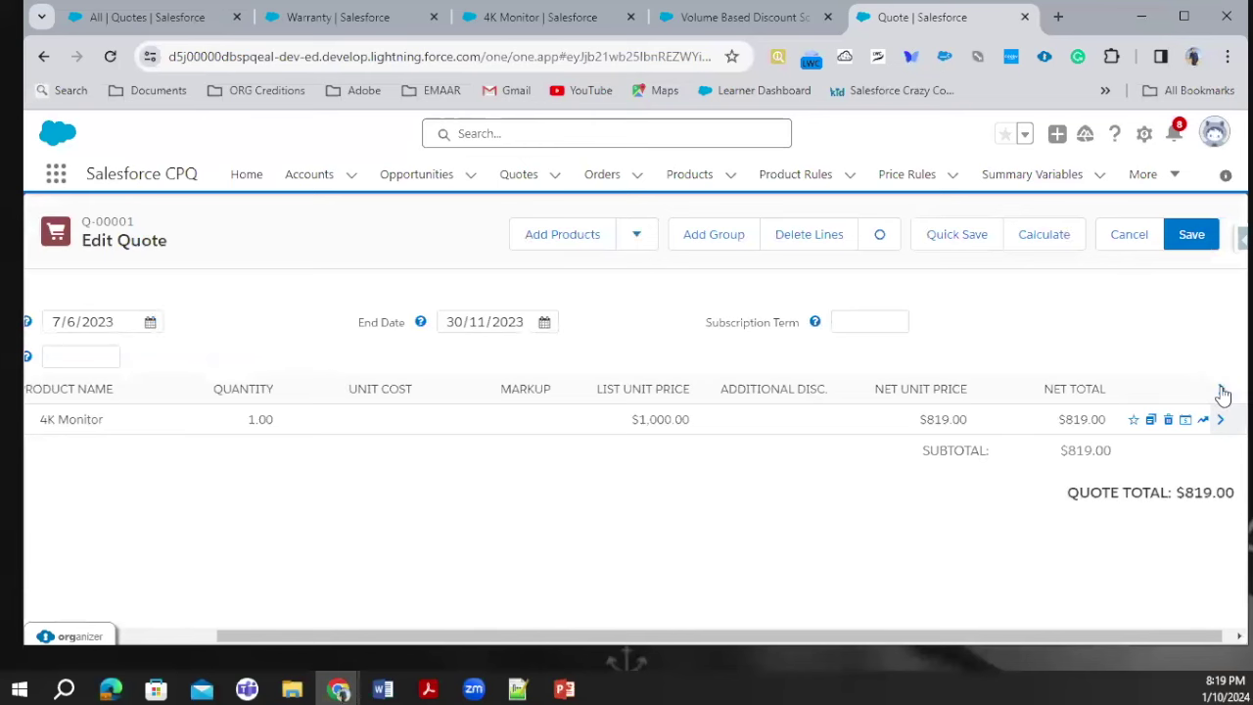
# - Expand the 4K Monitor line's details and examine its original, regular, customer and net unit prices and partner discount
pyautogui.click(1220, 420)
pyautogui.scroll(-3, 666, 422)
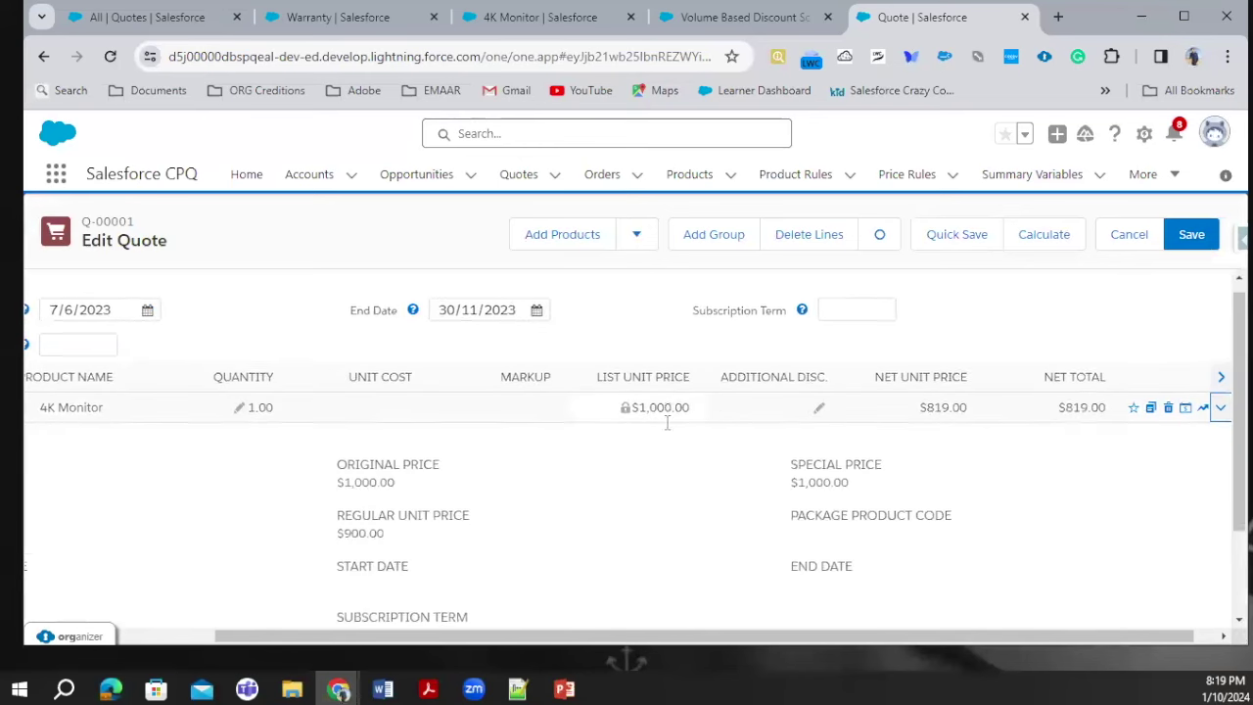
pyautogui.moveTo(351, 411); pyautogui.dragTo(408, 412)
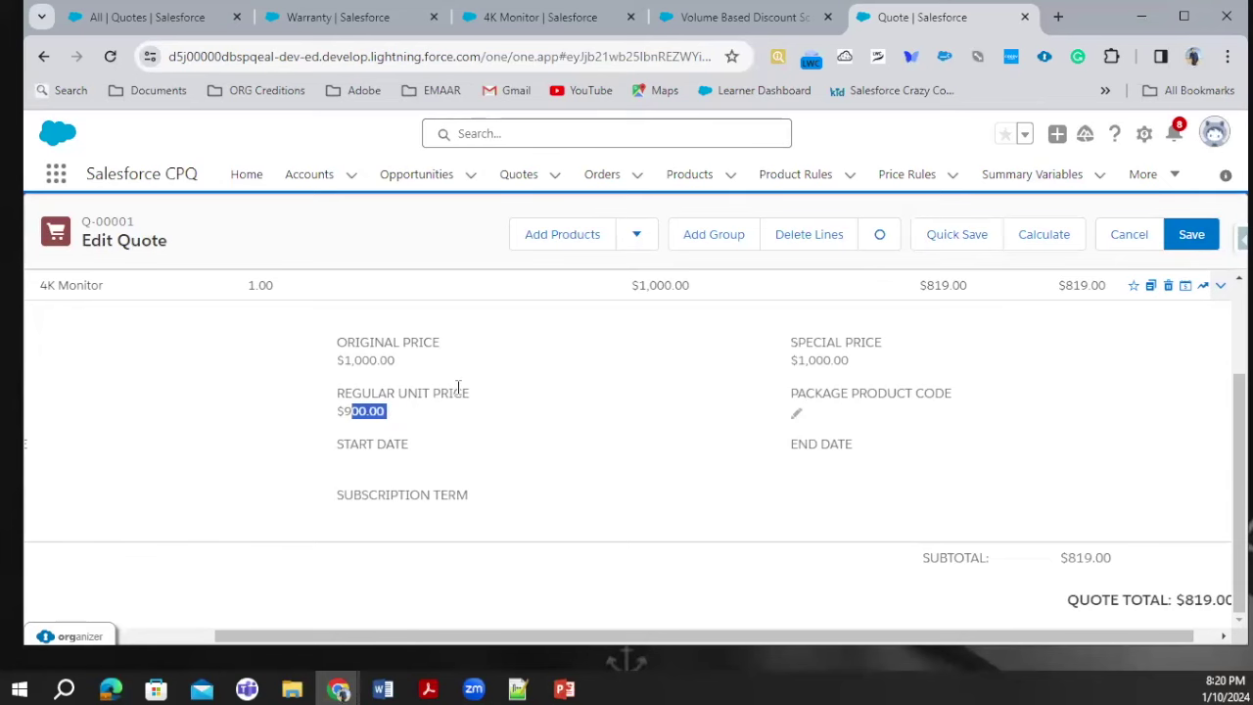
pyautogui.scroll(2, 460, 392)
pyautogui.scroll(-2, 460, 392)
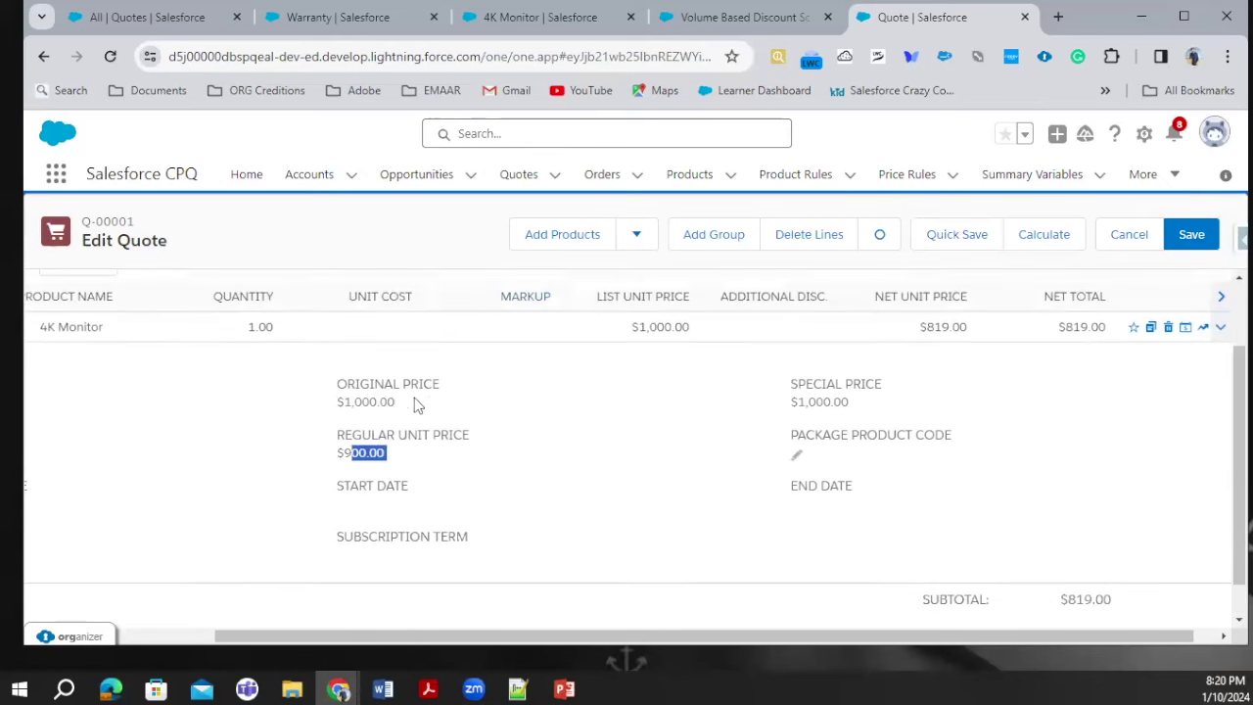
pyautogui.moveTo(972, 643); pyautogui.dragTo(697, 646)
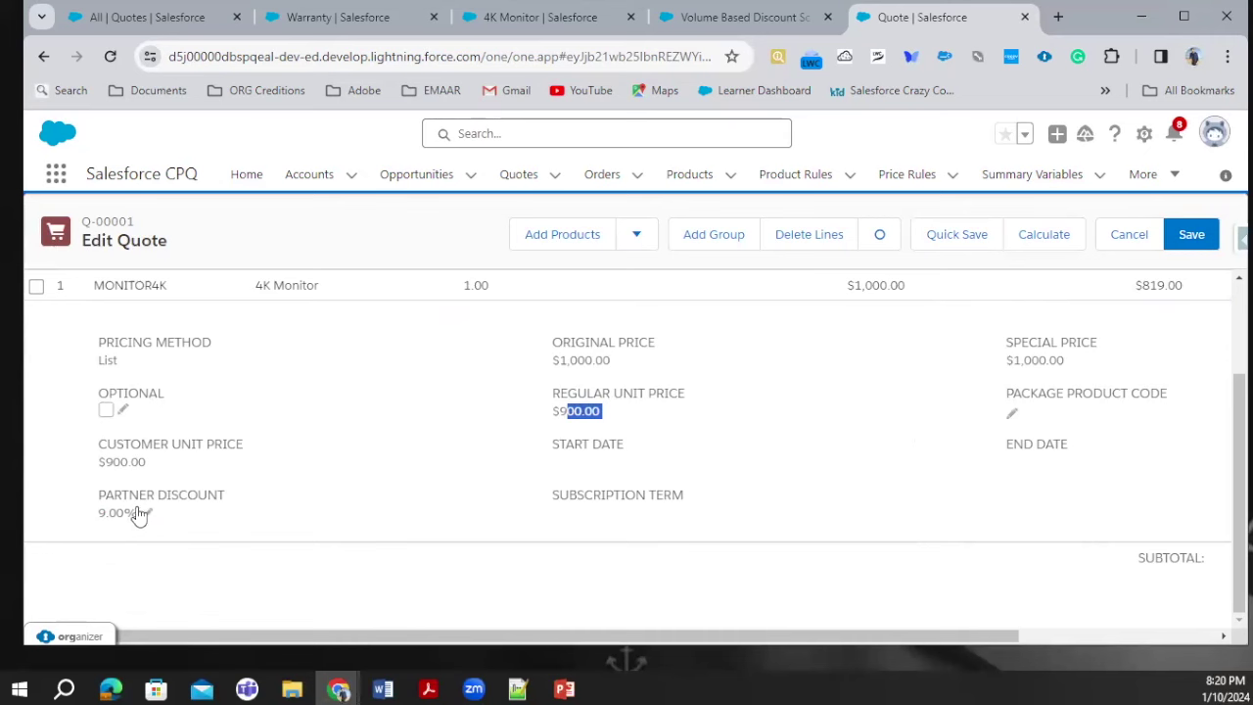
pyautogui.scroll(1, 1219, 380)
pyautogui.scroll(1, 1219, 380)
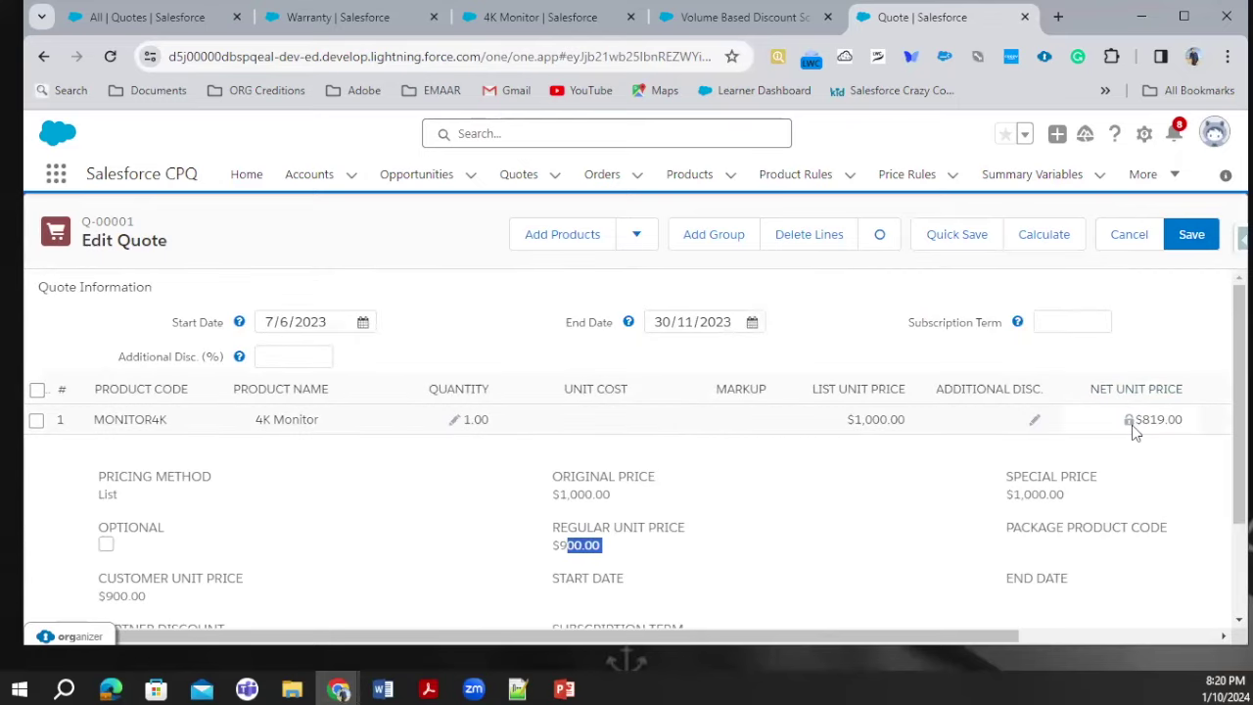
# - Try to set the 4K Monitor line's Partner Discount to 0 and quick save the quote
pyautogui.scroll(-2, 1131, 425)
pyautogui.click(146, 514)
pyautogui.write('0')
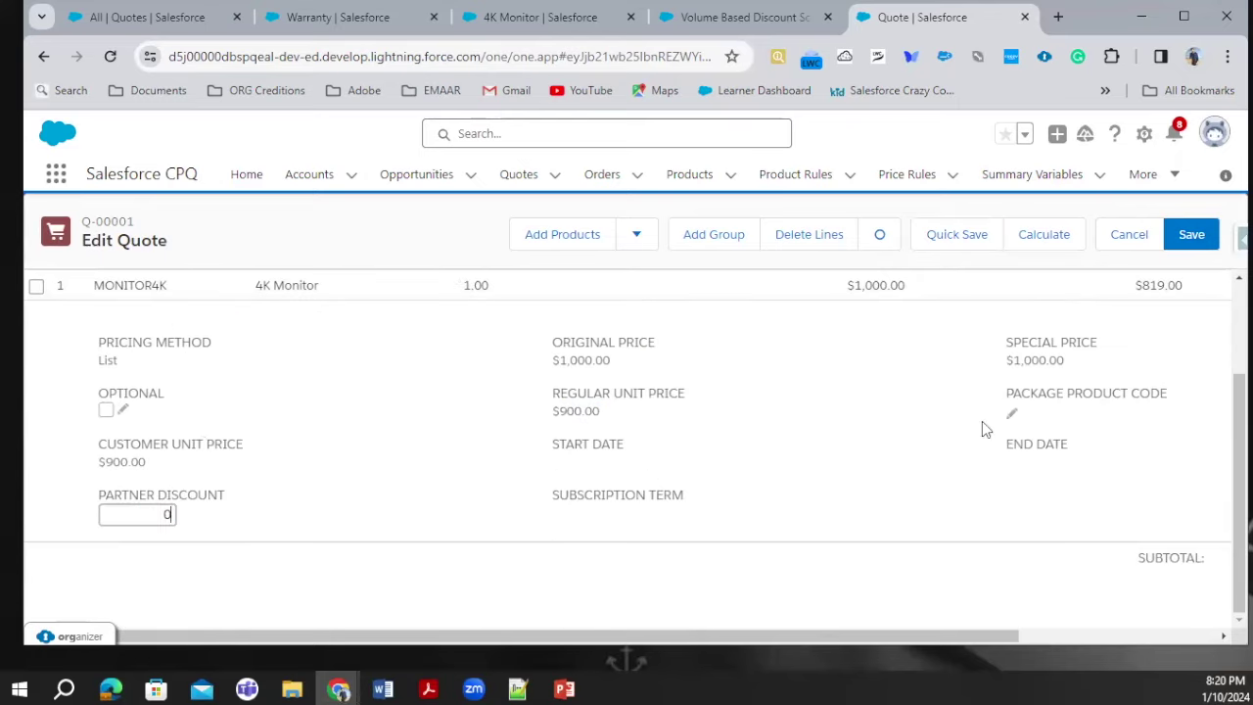
pyautogui.click(956, 241)
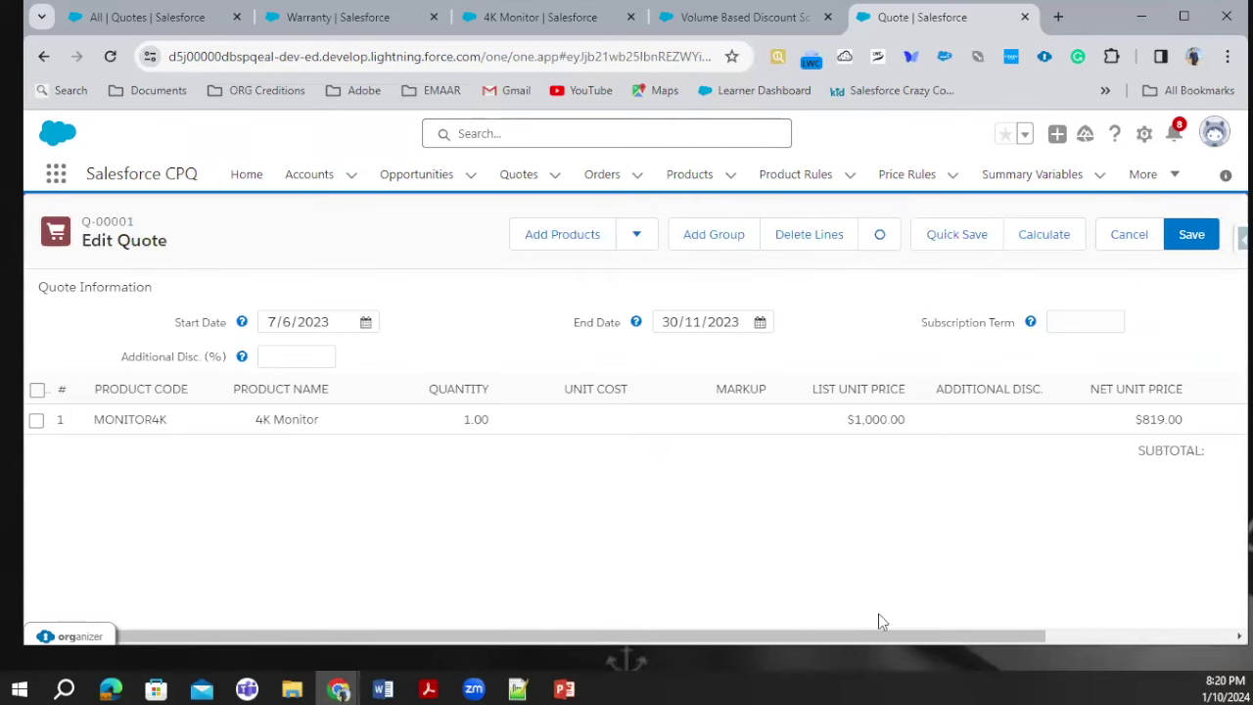
# - Check the 4K Monitor line's Regular Unit Price against its discount schedule tiers, and close the schedule editor
pyautogui.moveTo(875, 637); pyautogui.dragTo(1189, 632)
pyautogui.click(1209, 421)
pyautogui.scroll(-2, 575, 502)
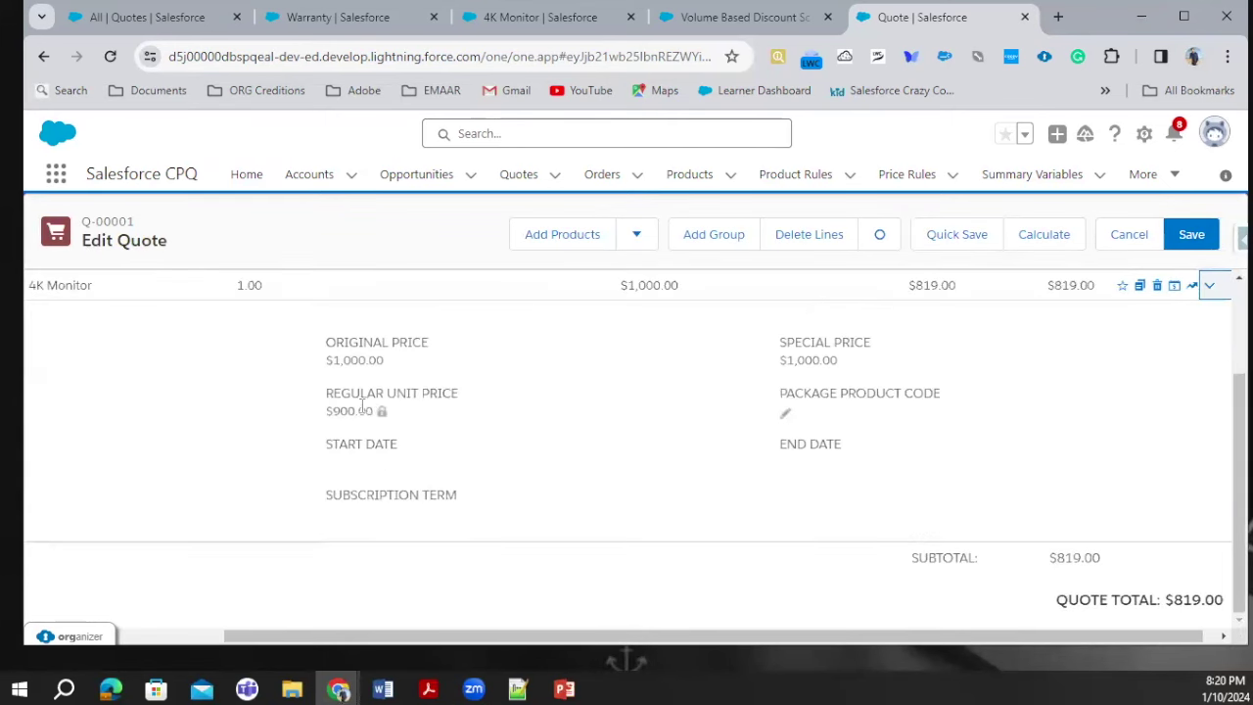
pyautogui.moveTo(326, 411); pyautogui.dragTo(386, 412)
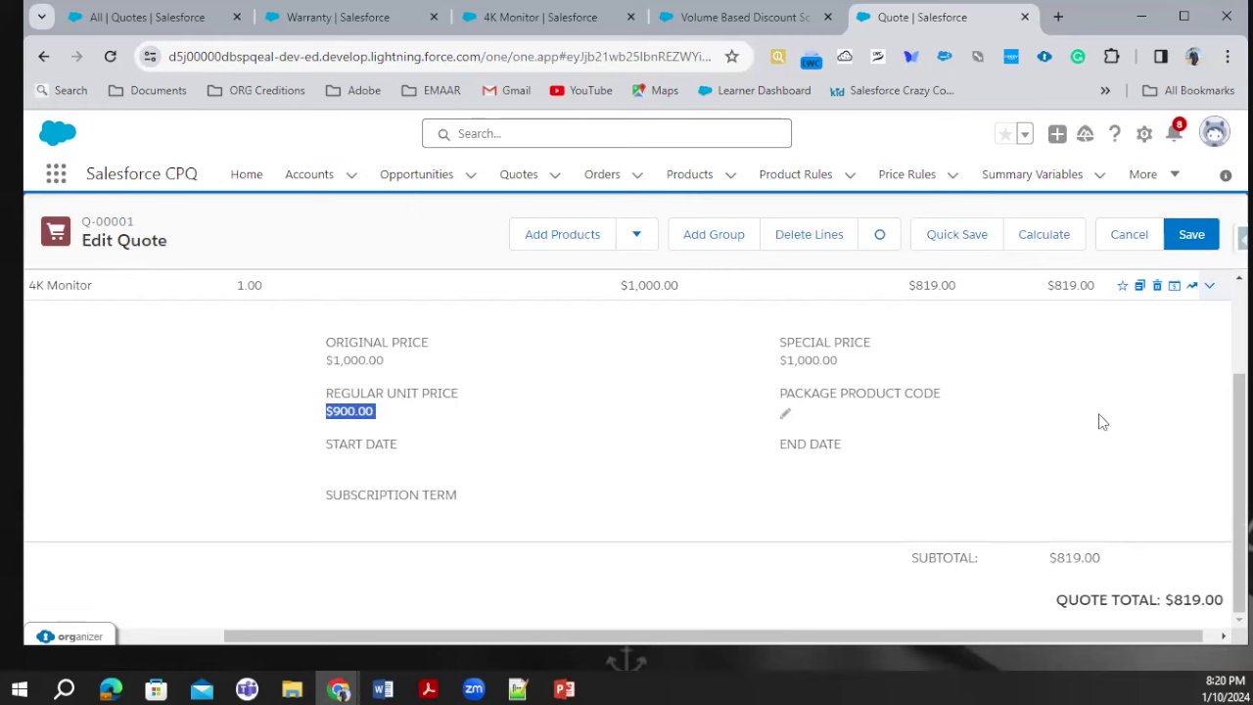
pyautogui.click(1176, 287)
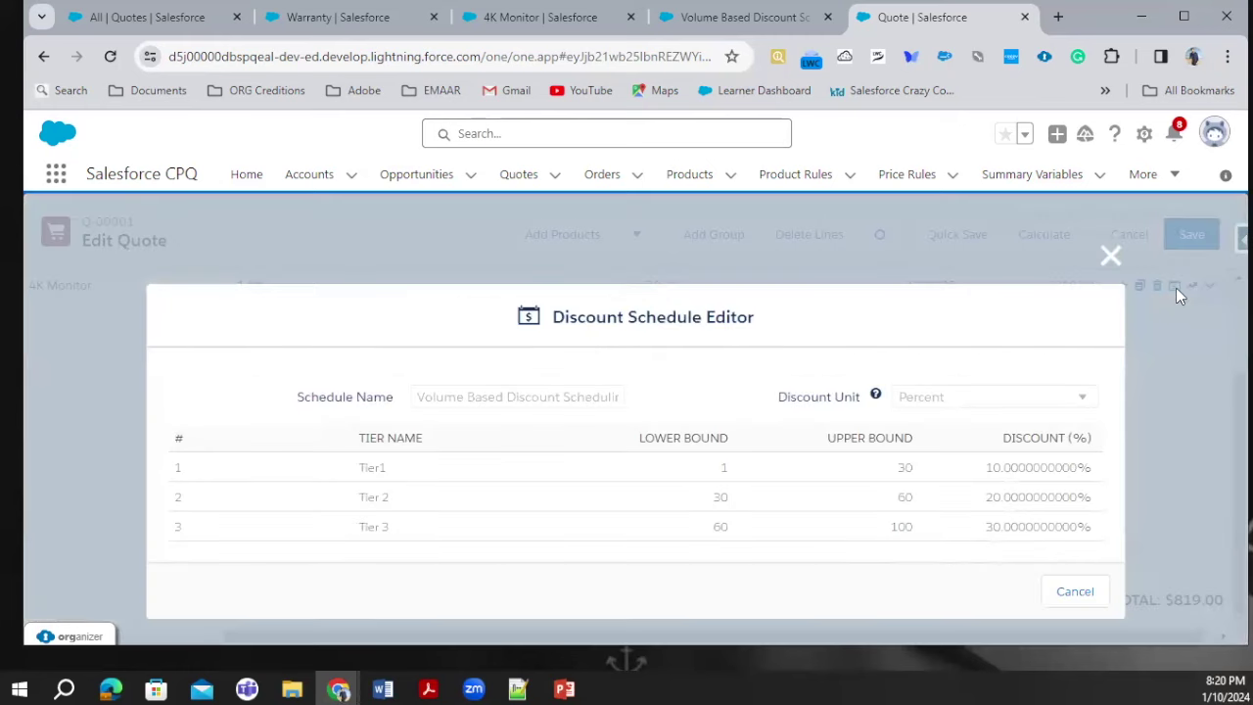
pyautogui.click(1111, 257)
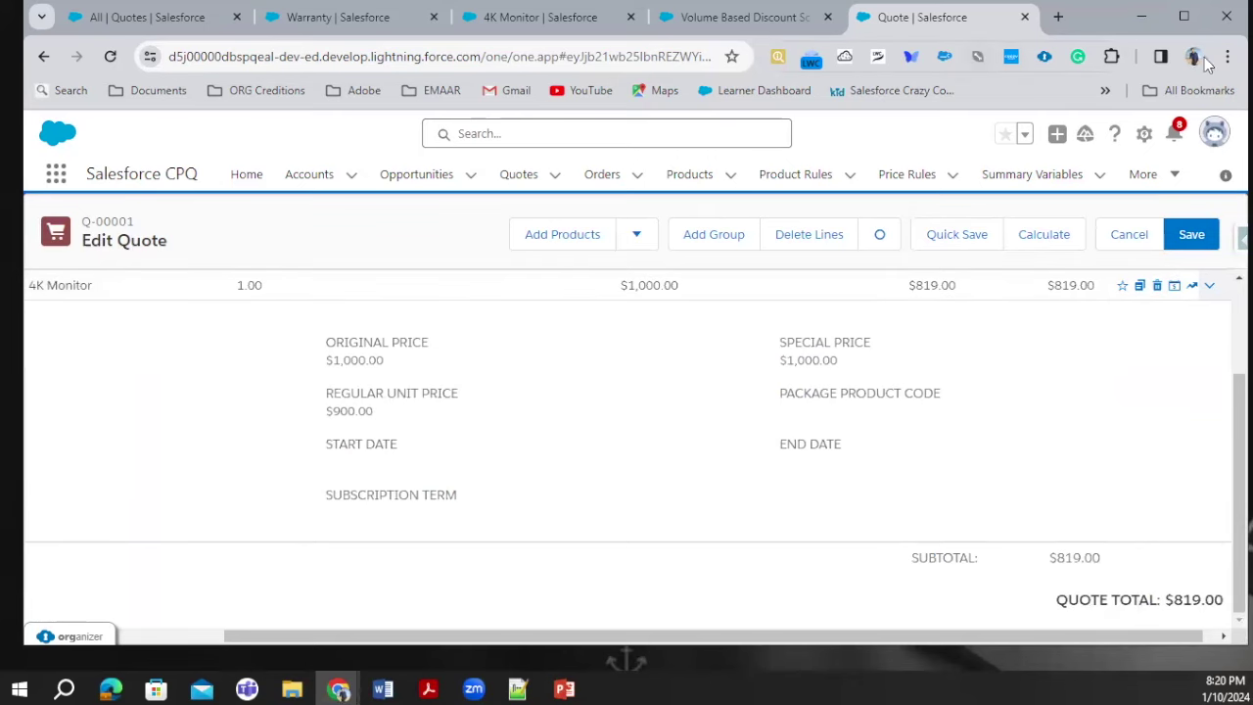
pyautogui.click(733, 56)
pyautogui.click(690, 243)
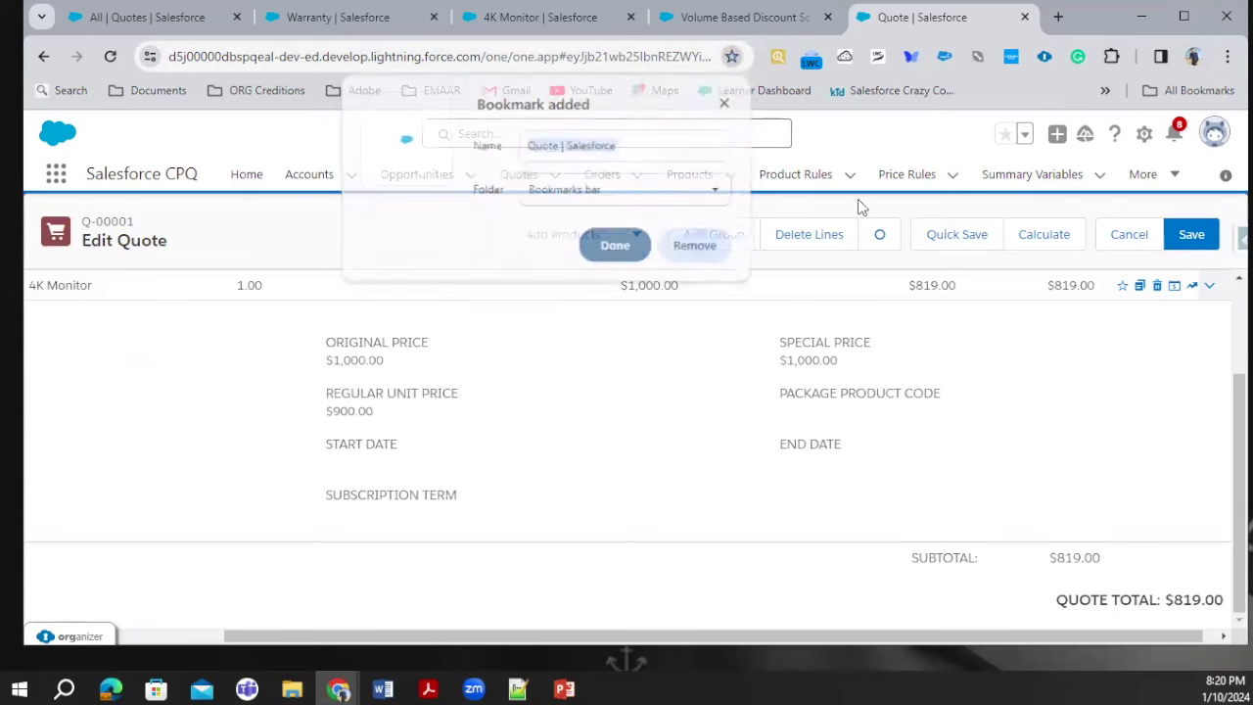
pyautogui.hotkey('ctrl', '+')
pyautogui.hotkey('ctrl', '+')
pyautogui.hotkey('ctrl', '+')
pyautogui.moveTo(787, 641); pyautogui.dragTo(1158, 677)
pyautogui.click(1144, 491)
pyautogui.press('Escape')
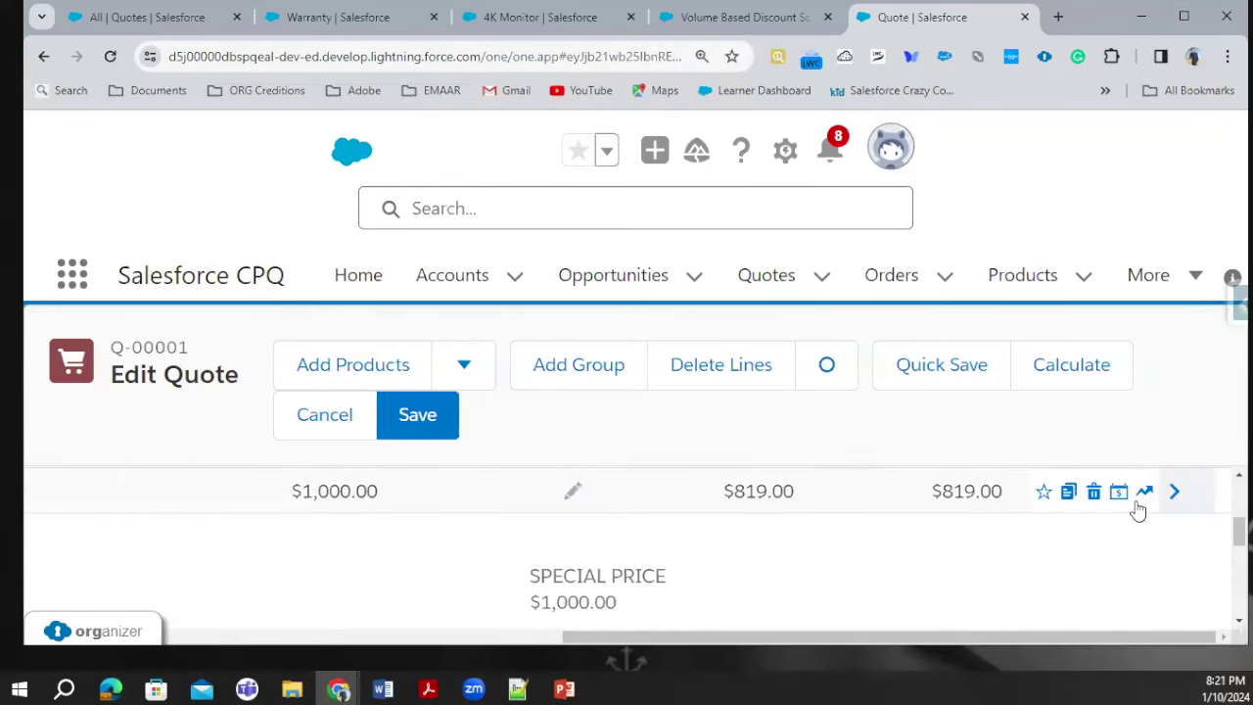
pyautogui.click(1127, 501)
pyautogui.click(1128, 504)
pyautogui.click(1124, 501)
pyautogui.click(1127, 504)
pyautogui.click(1122, 501)
pyautogui.click(1226, 56)
pyautogui.click(1095, 415)
pyautogui.click(1096, 415)
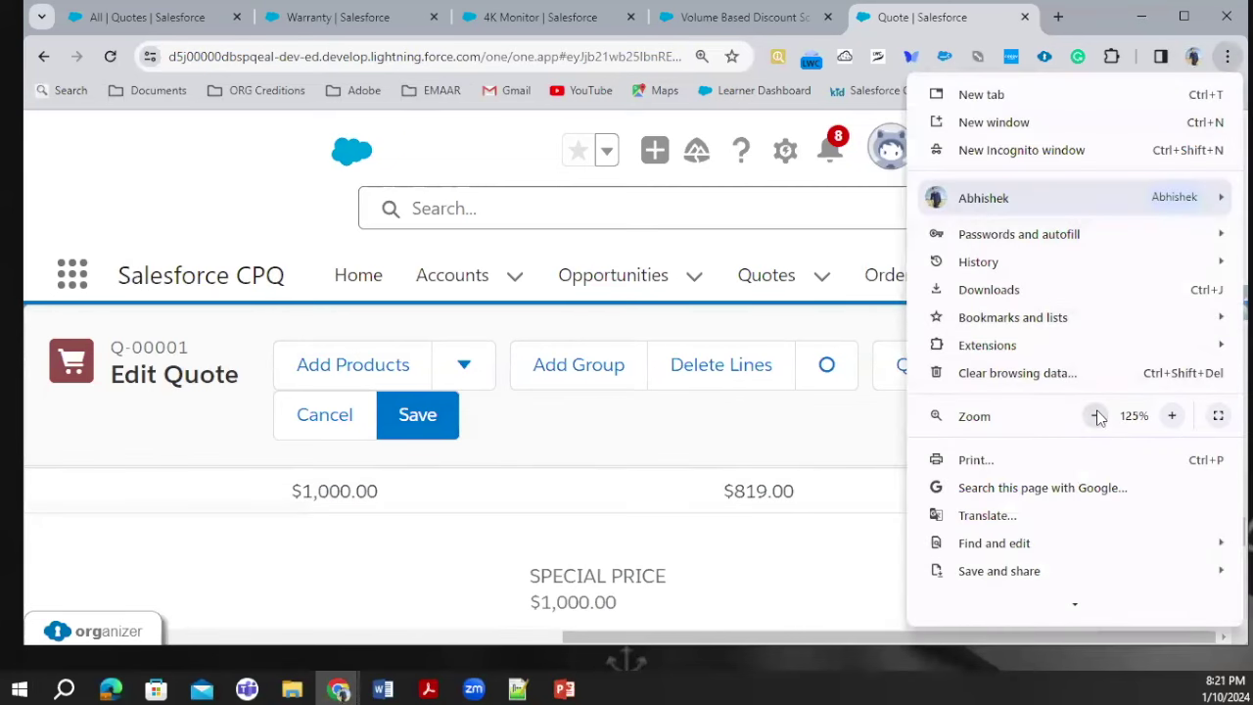
pyautogui.click(1096, 415)
pyautogui.click(1095, 415)
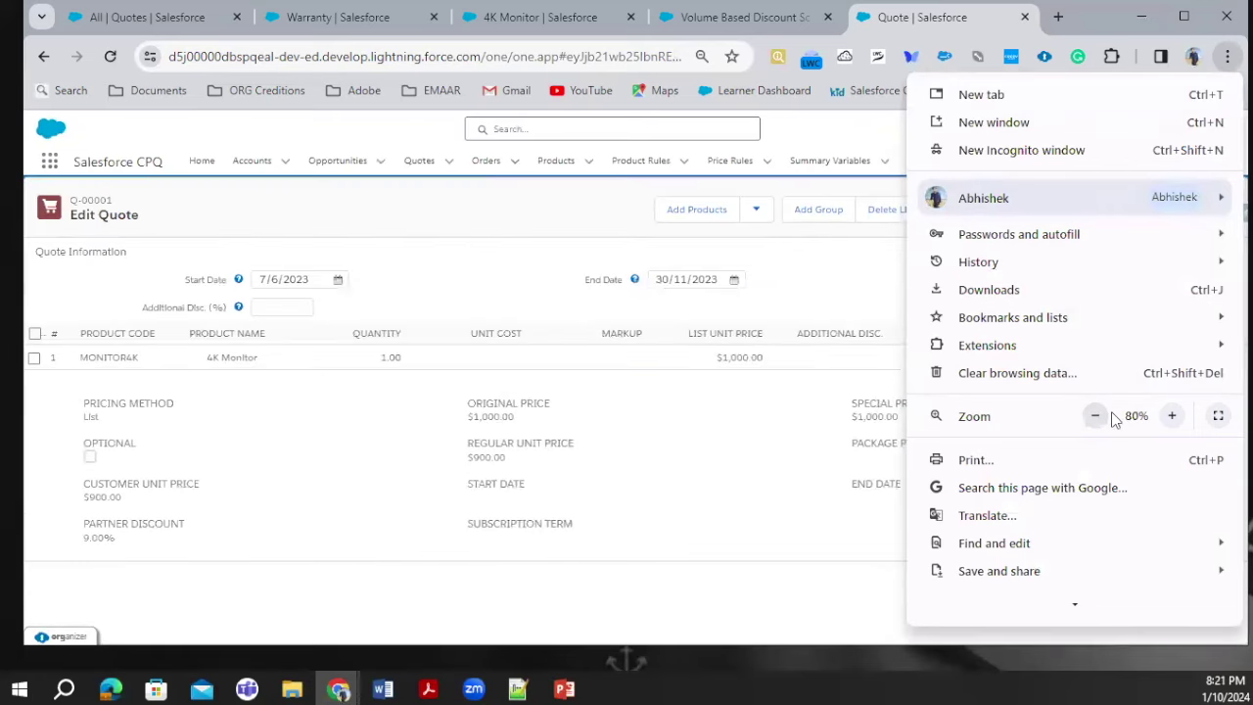
pyautogui.click(1172, 415)
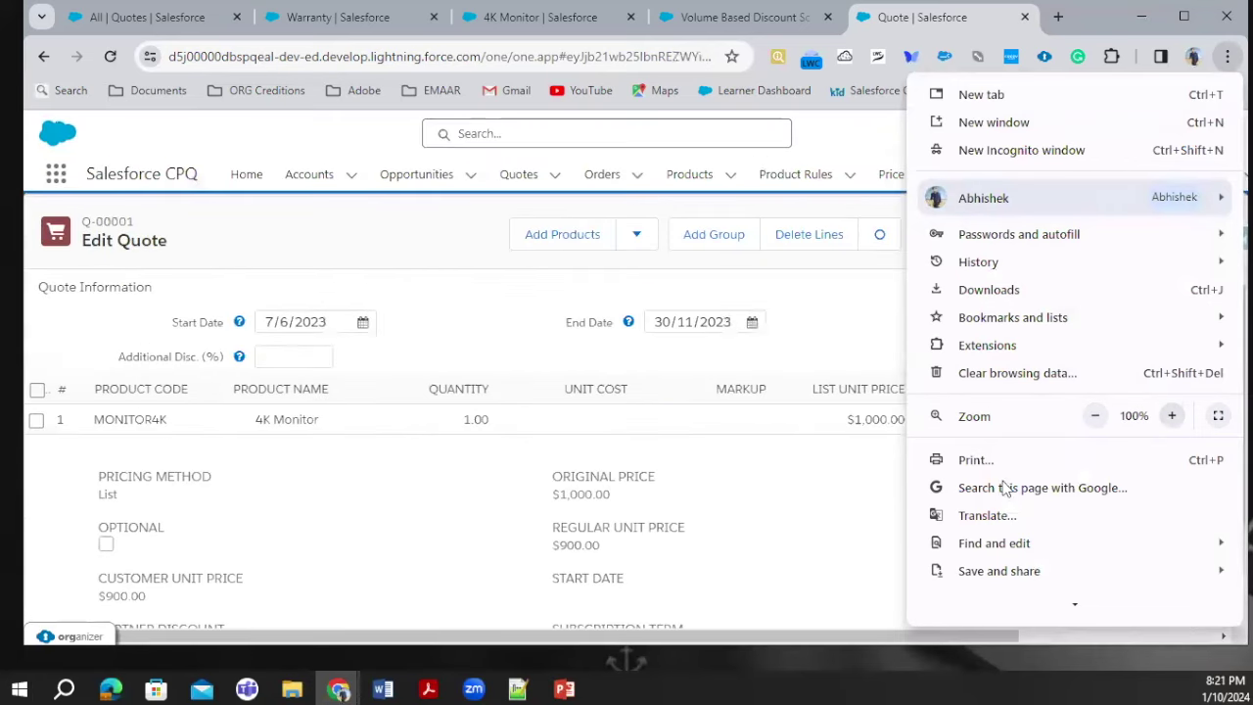
pyautogui.click(884, 472)
# - Review the tier bounds and discount percentages in the 4K Monitor line's discount schedule, and close it
pyautogui.moveTo(979, 637); pyautogui.dragTo(1184, 637)
pyautogui.click(1158, 419)
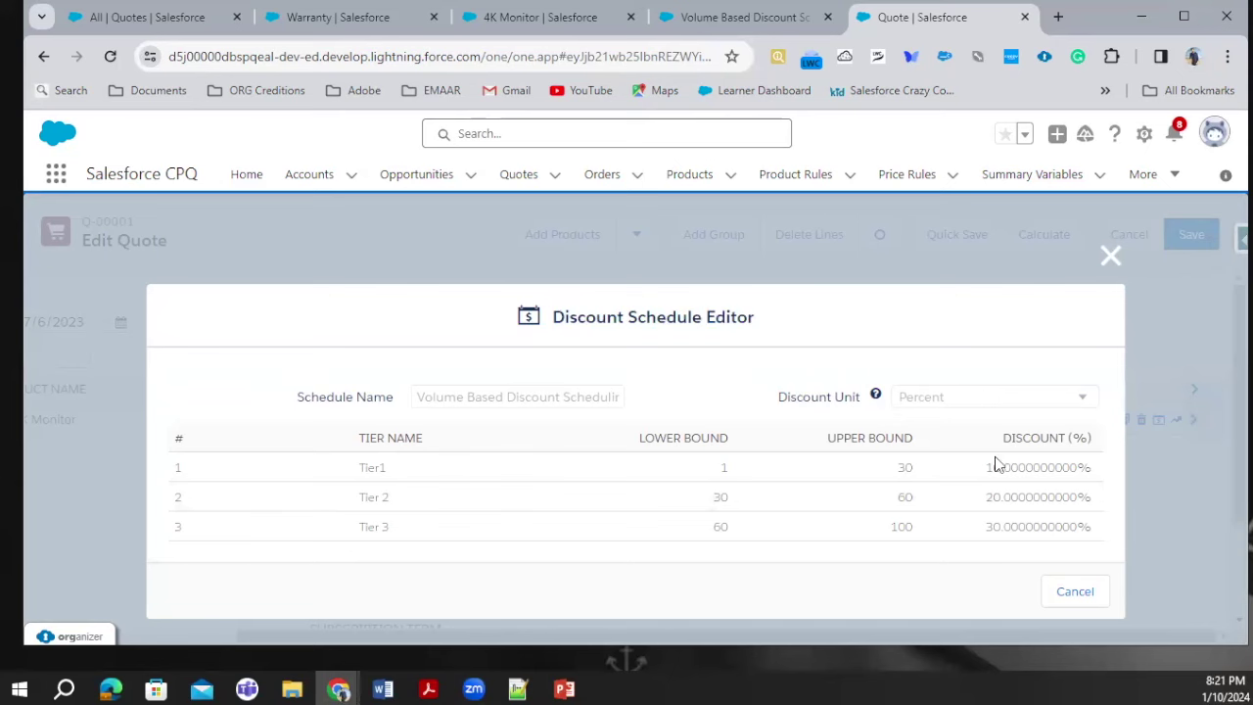
pyautogui.click(1111, 259)
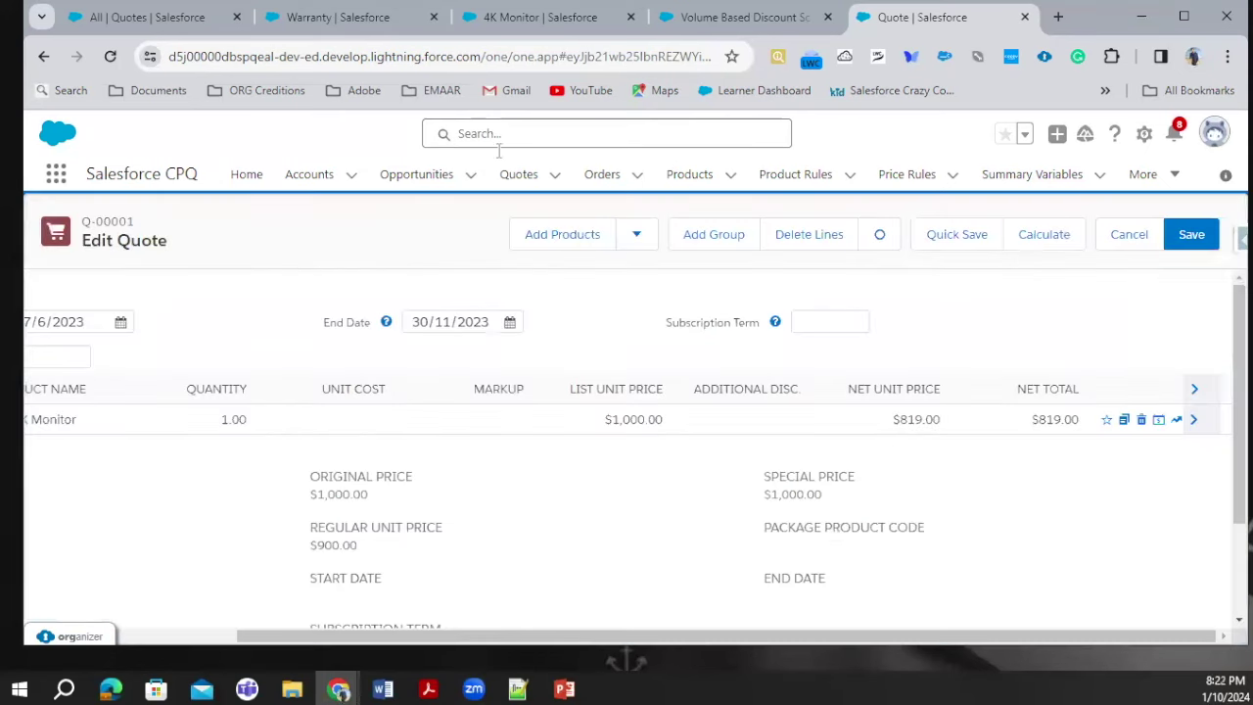
# - Set the Override Behavior of the Volume Based Discount Scheduling schedule to Current Tier Only and save the record
pyautogui.click(377, 30)
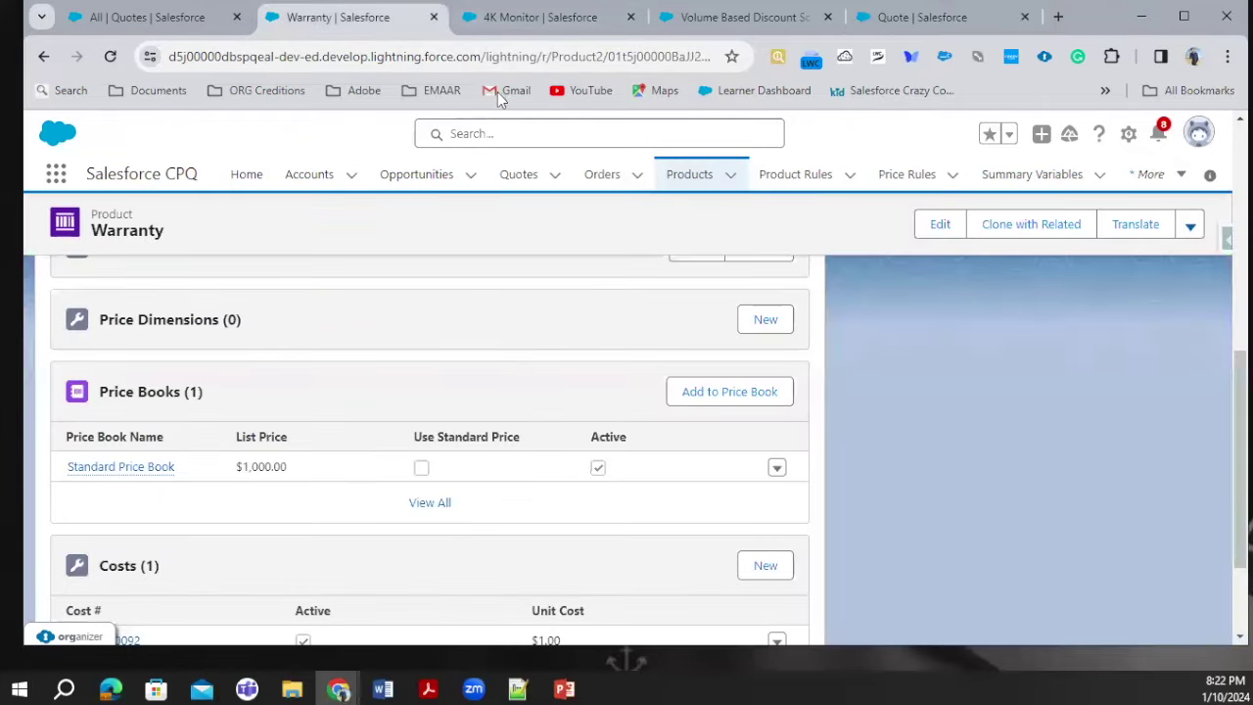
pyautogui.click(736, 17)
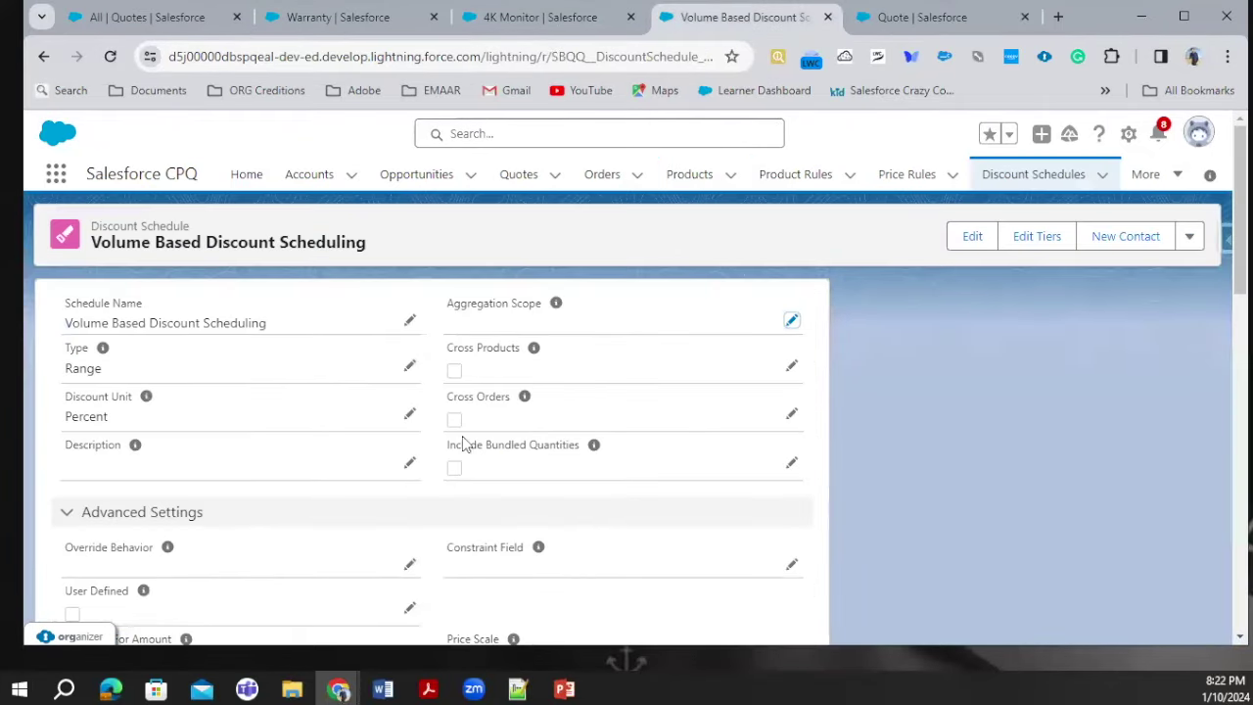
pyautogui.scroll(-2, 364, 443)
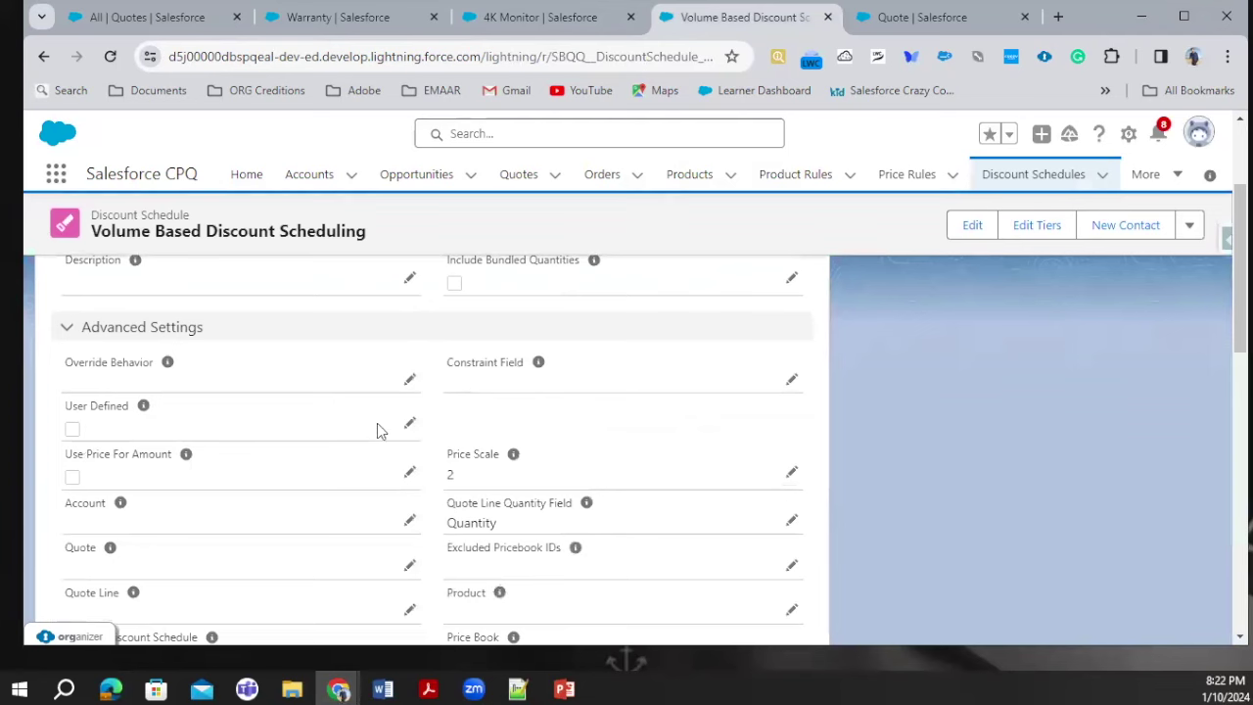
pyautogui.click(409, 381)
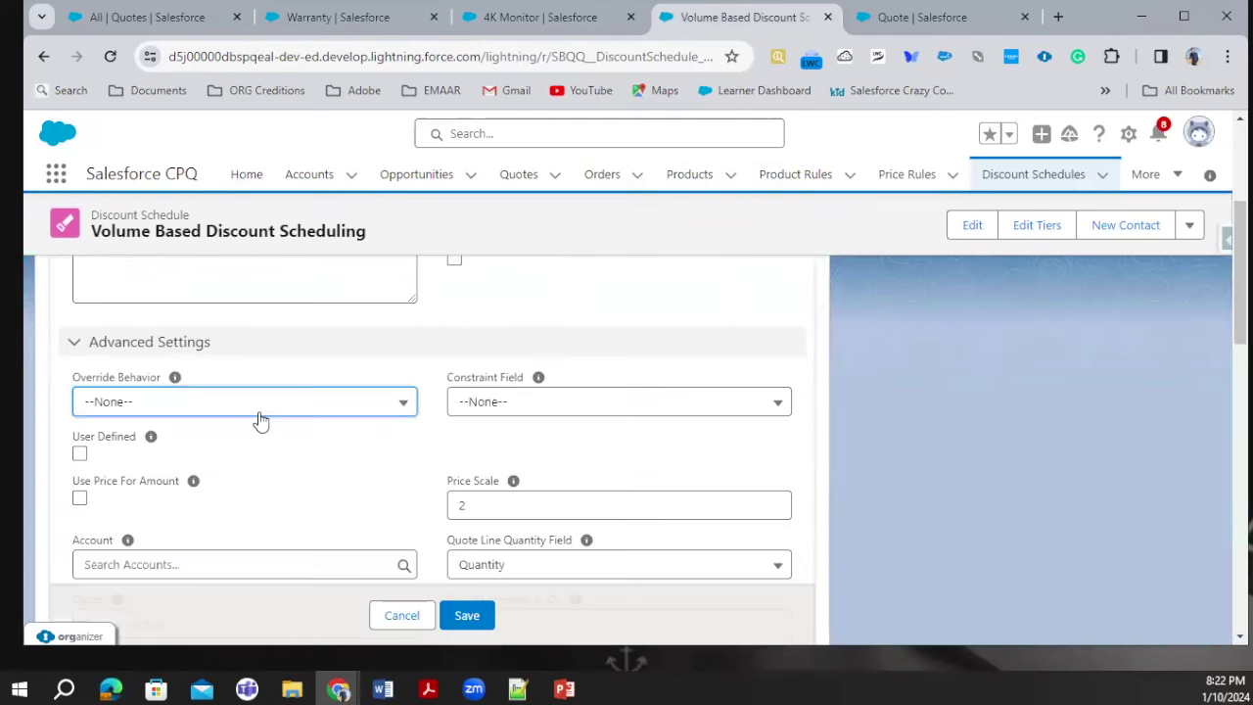
pyautogui.click(259, 409)
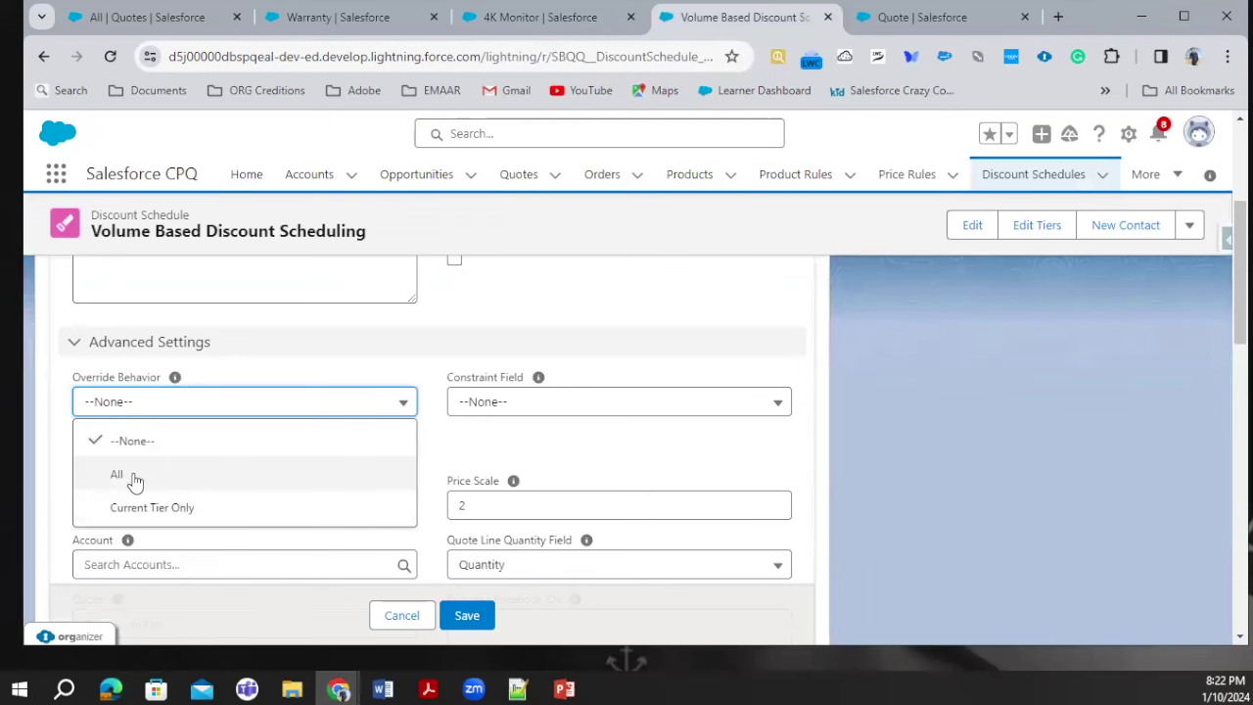
pyautogui.click(969, 17)
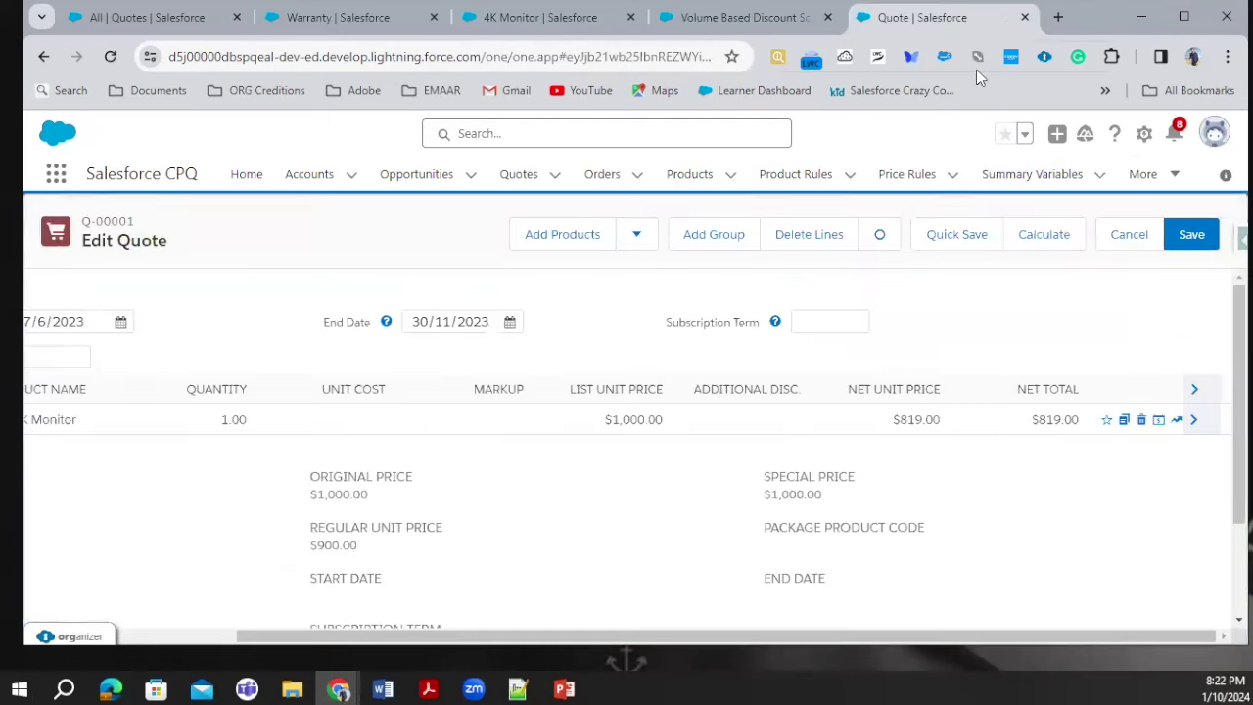
pyautogui.click(1158, 418)
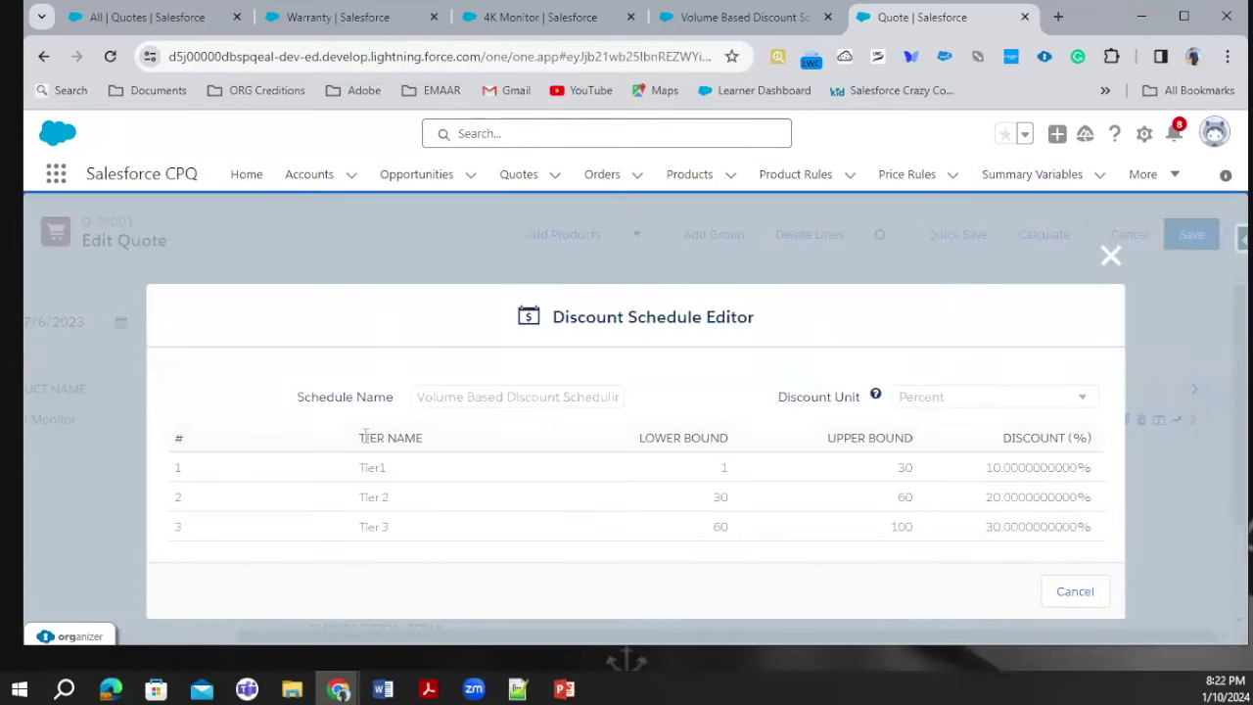
pyautogui.click(750, 18)
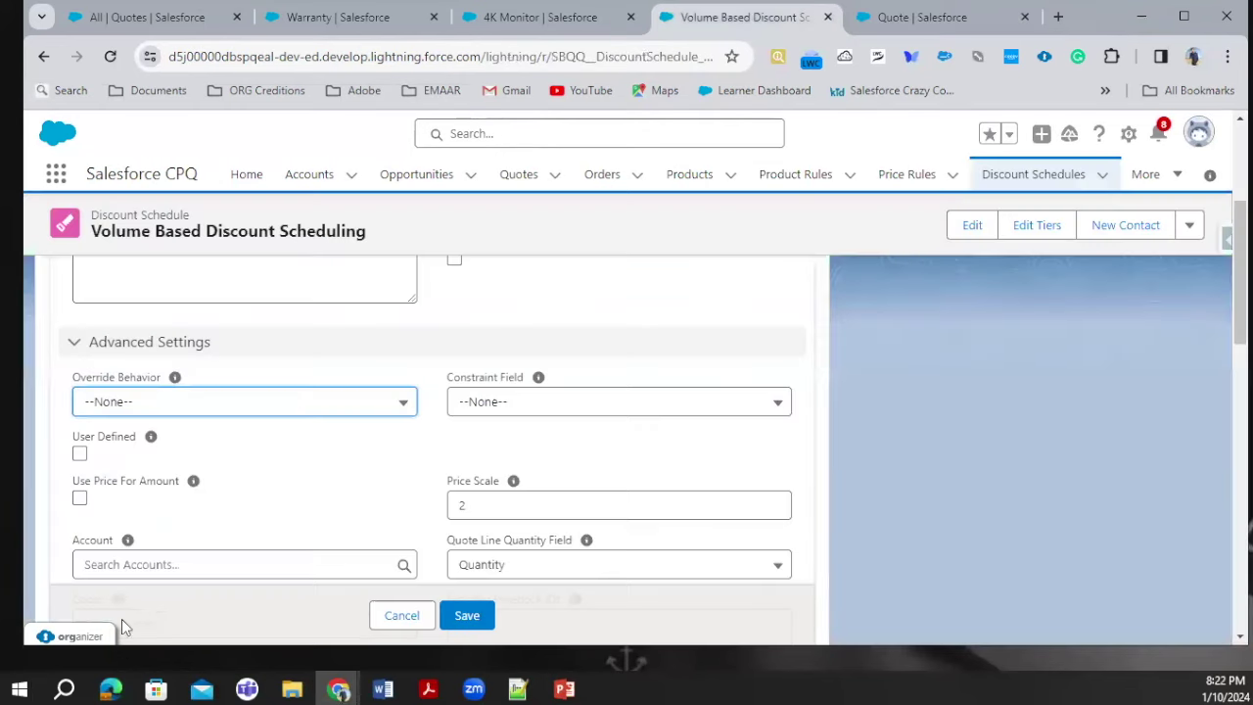
pyautogui.click(299, 399)
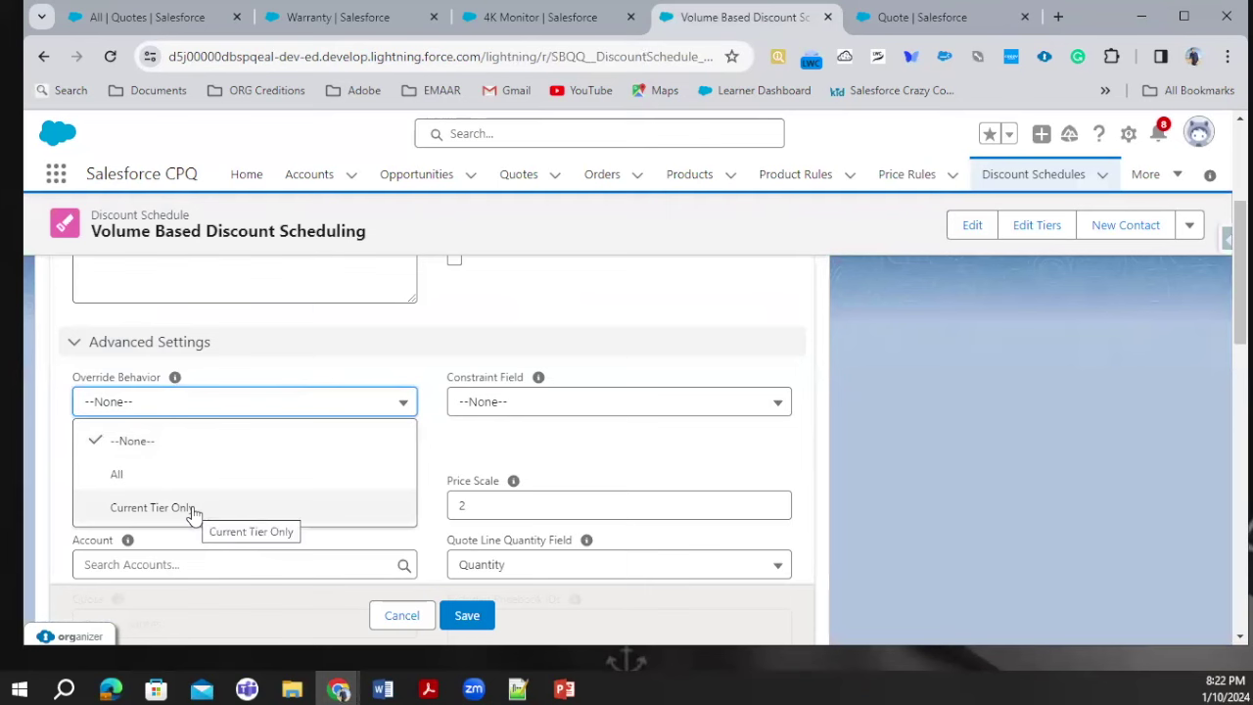
pyautogui.click(153, 507)
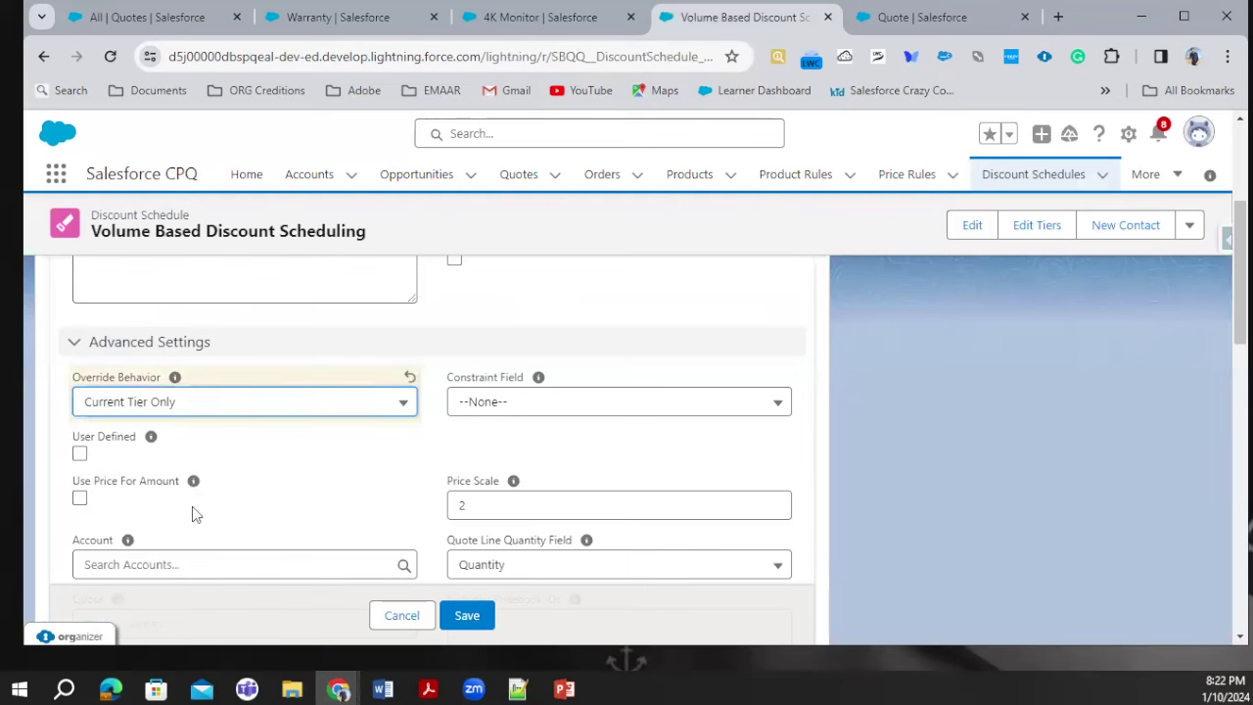
pyautogui.click(482, 614)
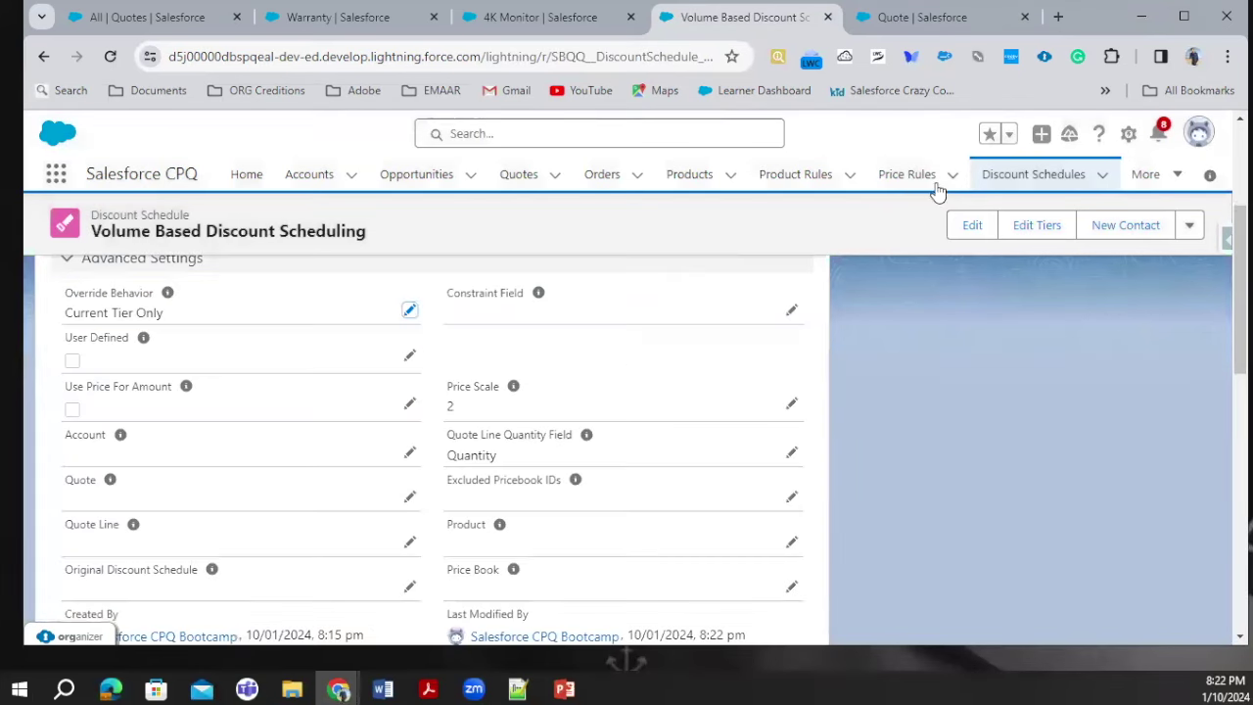
# - Open the list of all discount schedules and reload it
pyautogui.click(1018, 176)
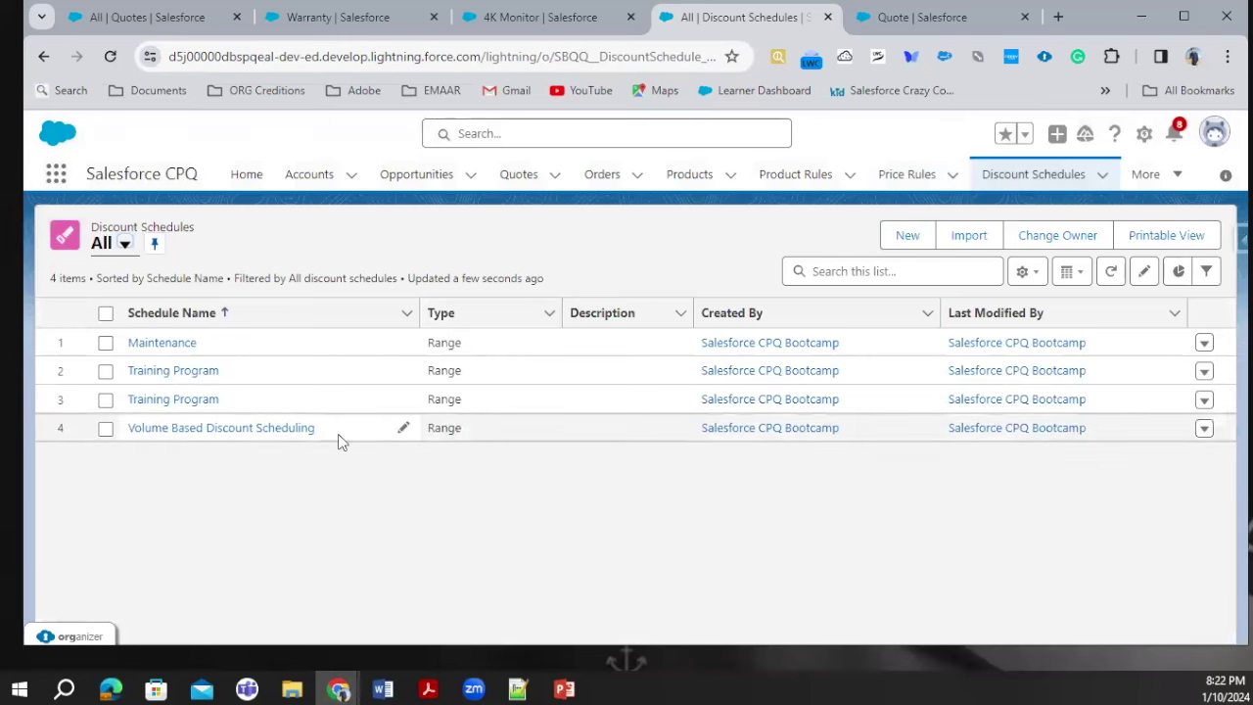
pyautogui.click(119, 62)
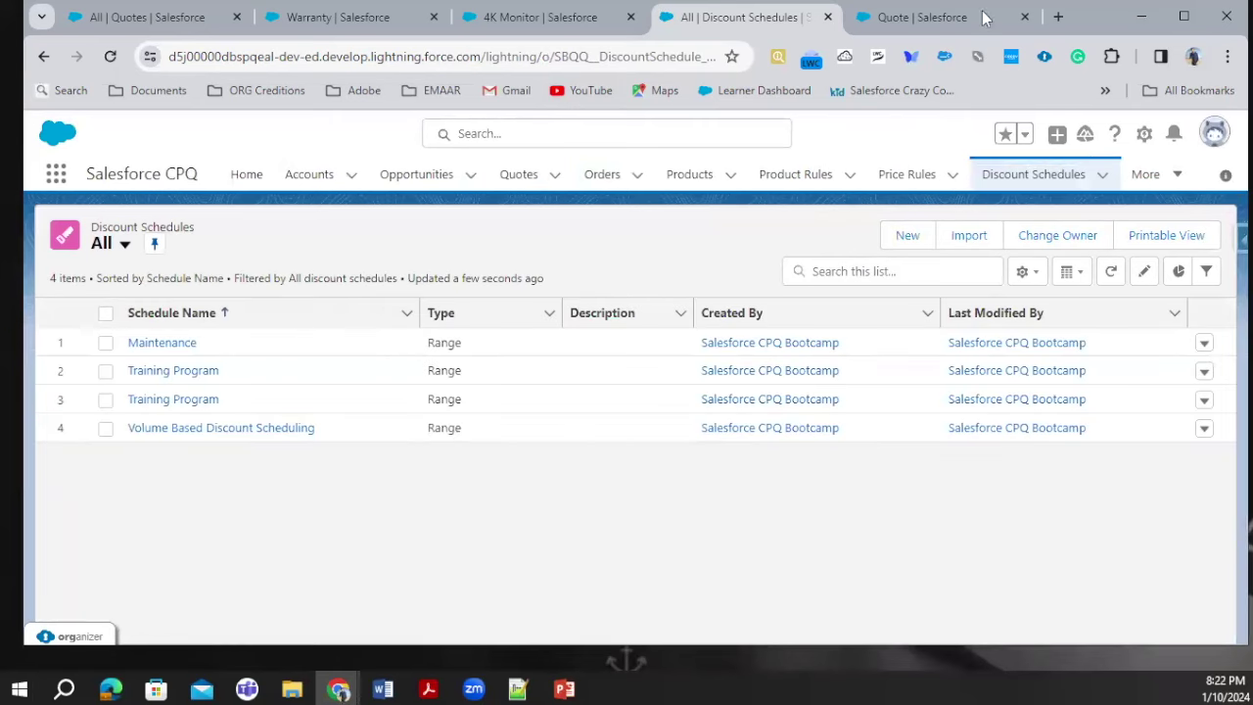
# - Close the 4K Monitor line's discount schedule editor, and quick save and reload quote Q-00001 in the line editor
pyautogui.click(935, 17)
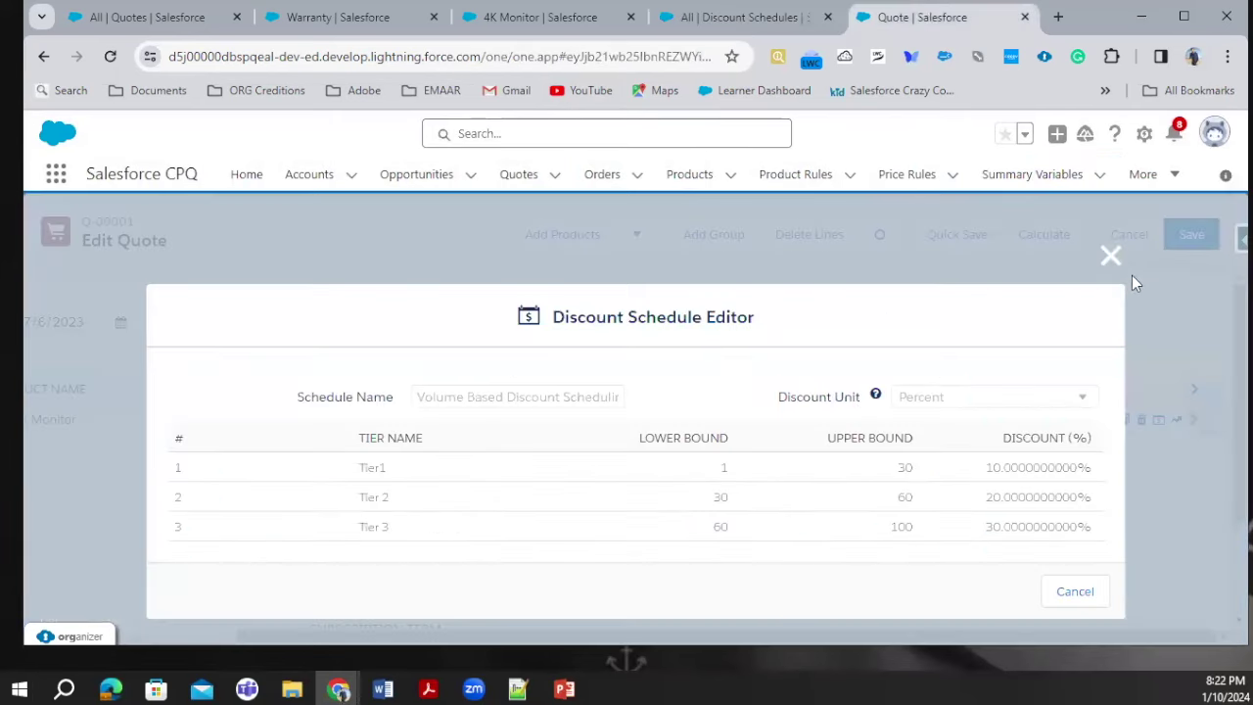
pyautogui.click(1110, 255)
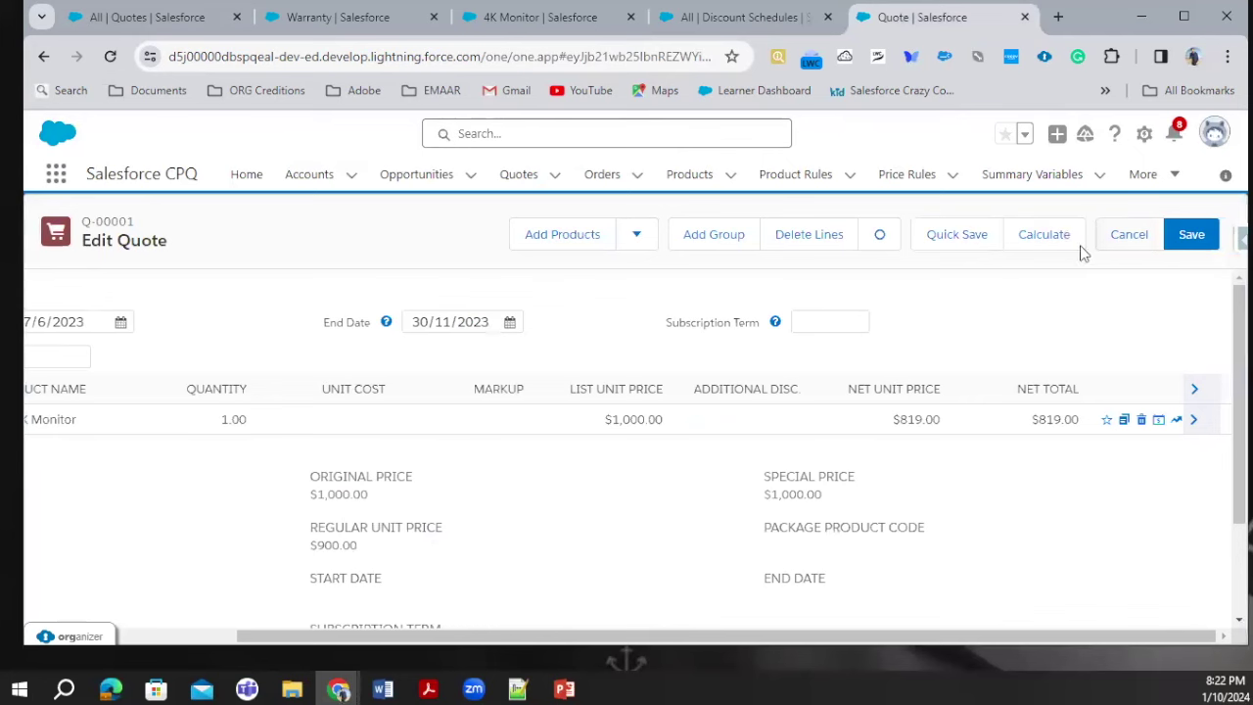
pyautogui.click(959, 235)
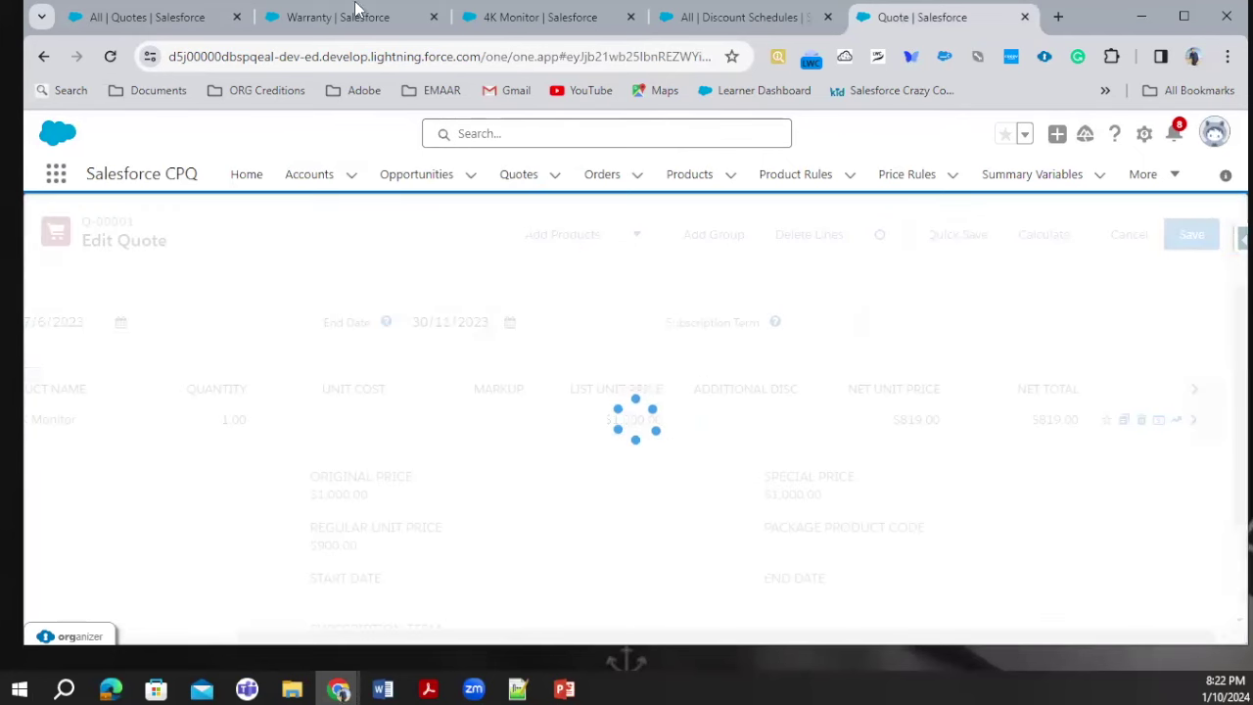
pyautogui.click(119, 61)
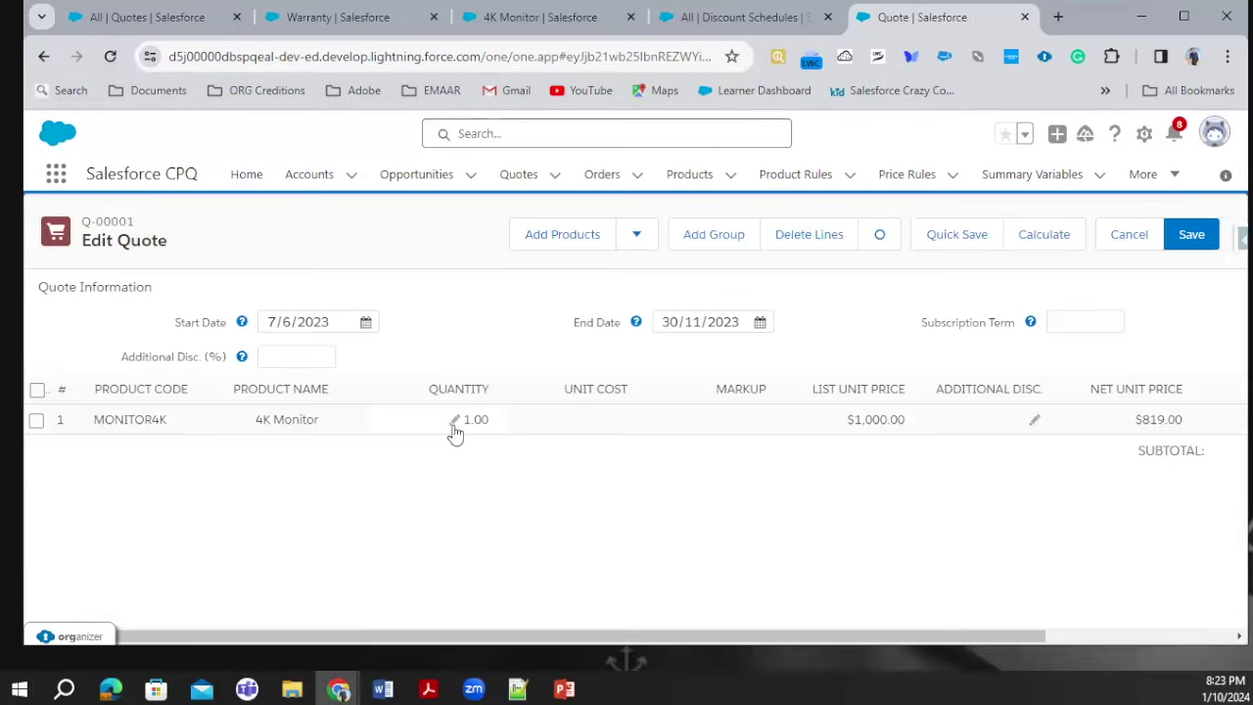
# - Set the 4K Monitor line's quantity to 55 and quick save the quote
pyautogui.click(455, 425)
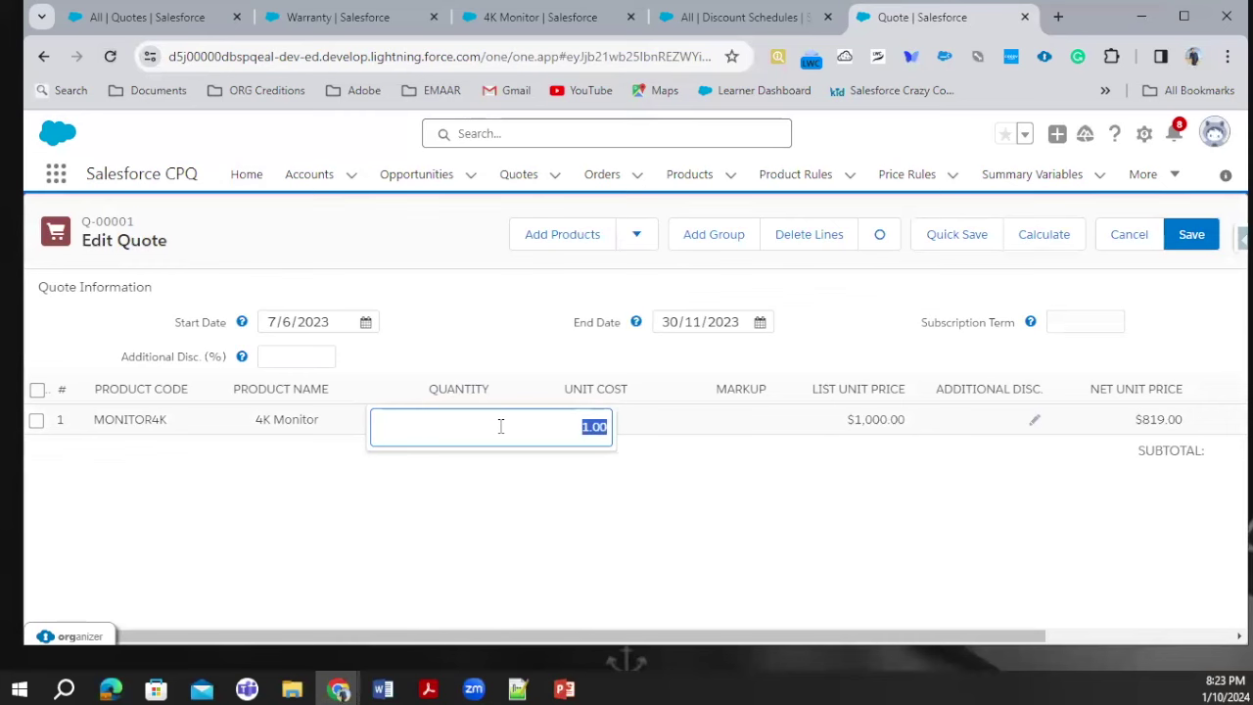
pyautogui.write('555')
pyautogui.press('BackSpace')
pyautogui.click(653, 506)
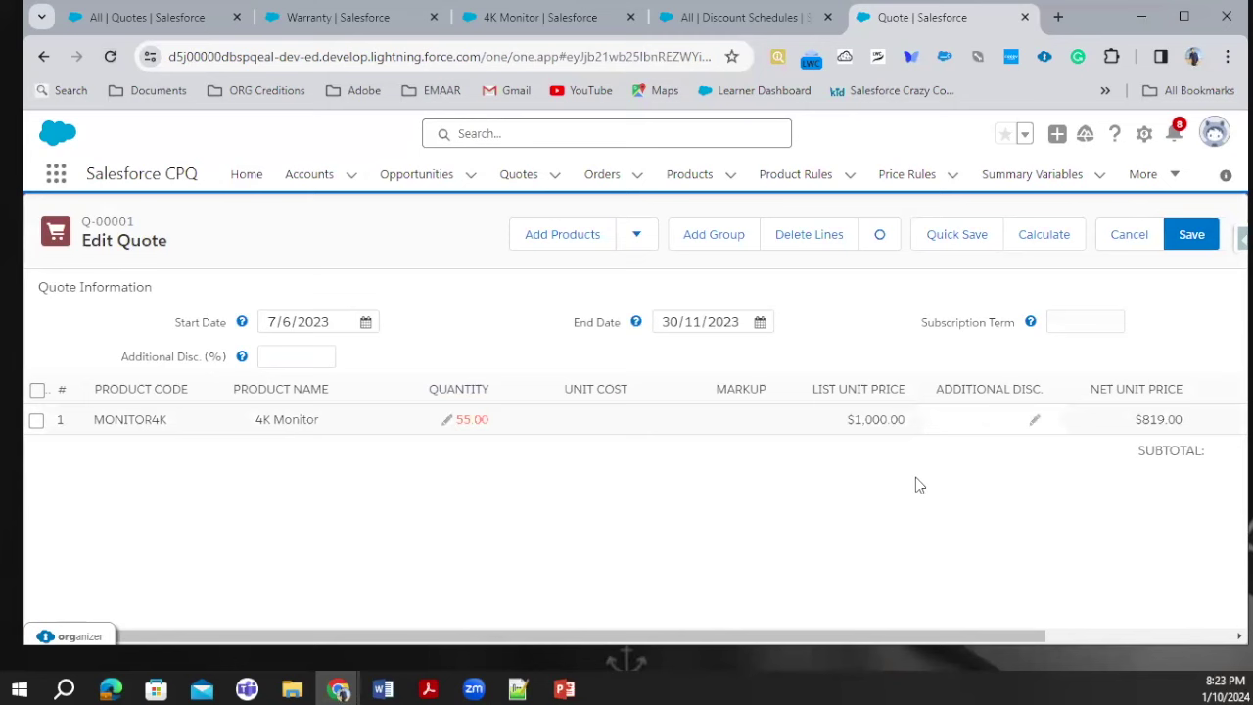
pyautogui.moveTo(753, 637); pyautogui.dragTo(864, 637)
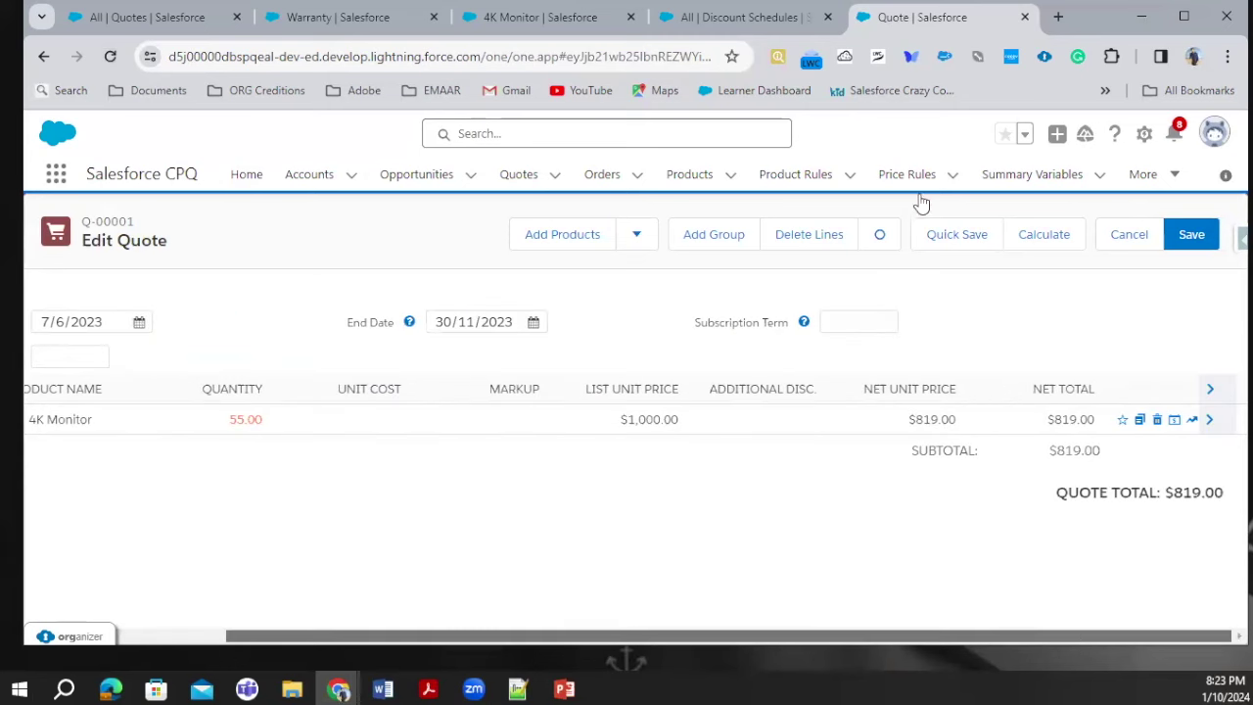
pyautogui.click(957, 237)
# - Expand the 4K Monitor line's details and examine its regular unit price, net unit price and the quote total
pyautogui.click(1173, 420)
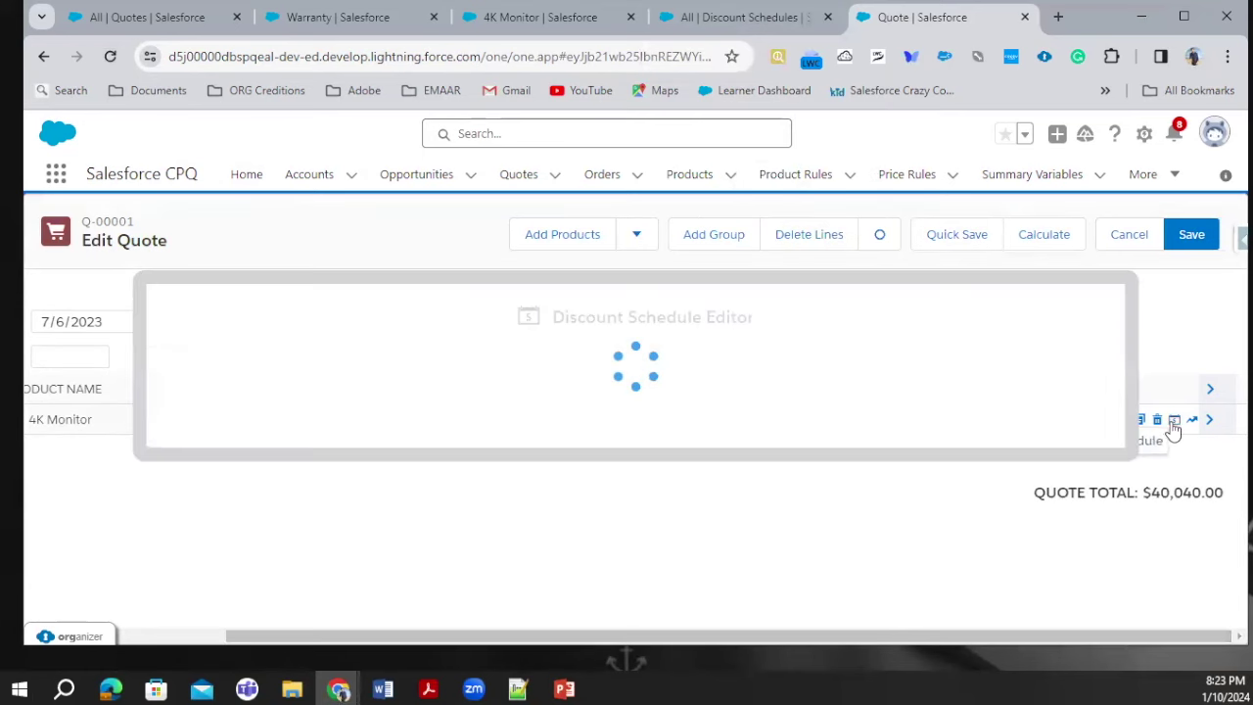
pyautogui.click(1210, 418)
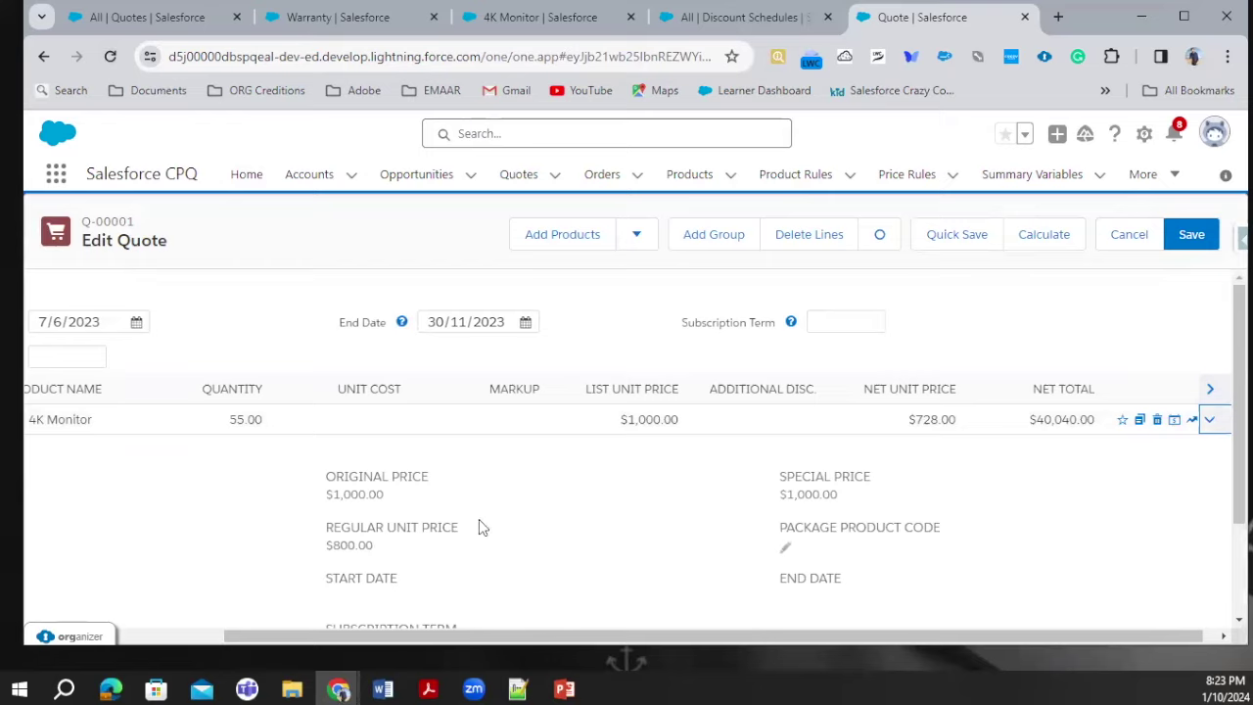
pyautogui.scroll(-2, 479, 528)
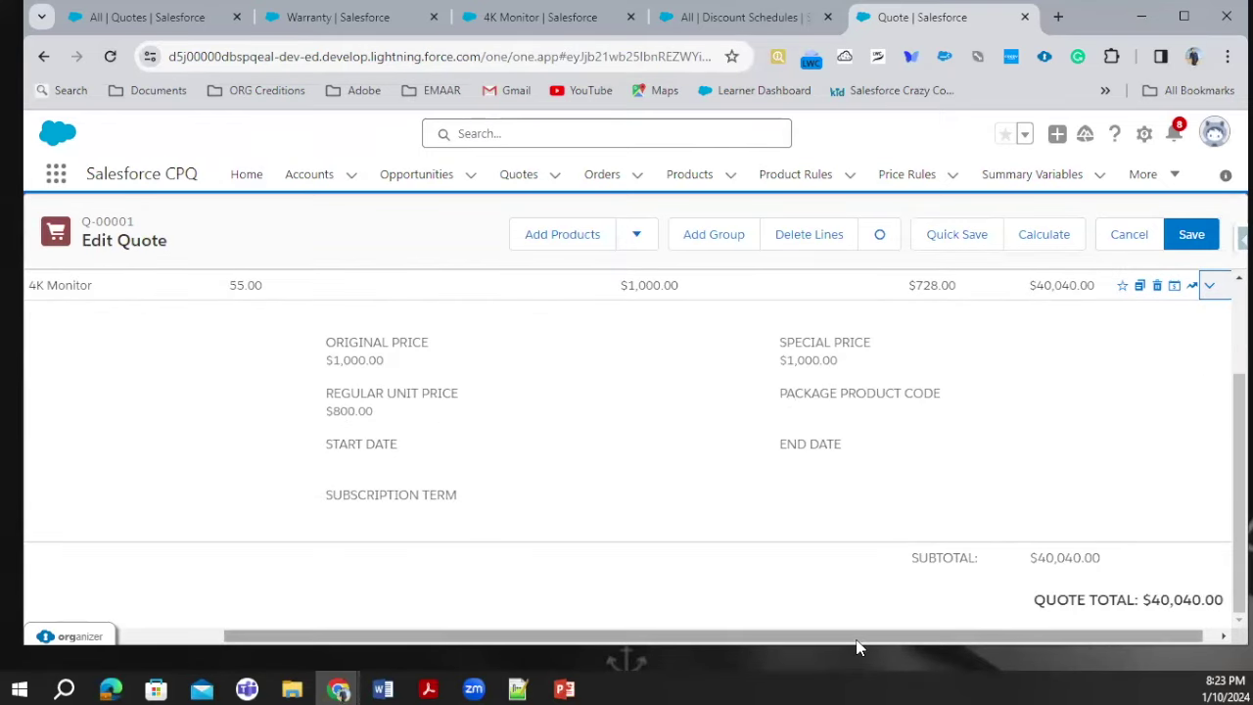
pyautogui.moveTo(858, 636); pyautogui.dragTo(1136, 636)
# - Override Tier 2 in the 4K Monitor line's discount schedule with an upper bound of 65 and a 25% discount, and save it
pyautogui.click(1159, 286)
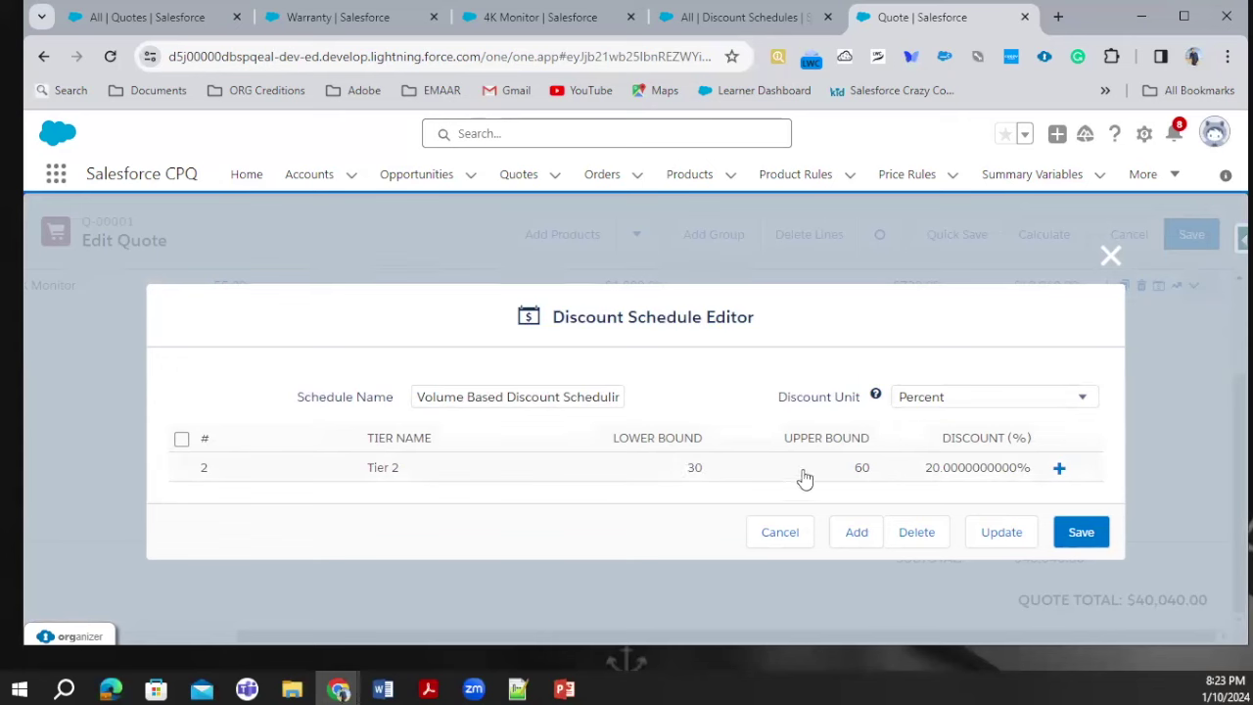
pyautogui.doubleClick(849, 471)
pyautogui.doubleClick(979, 470)
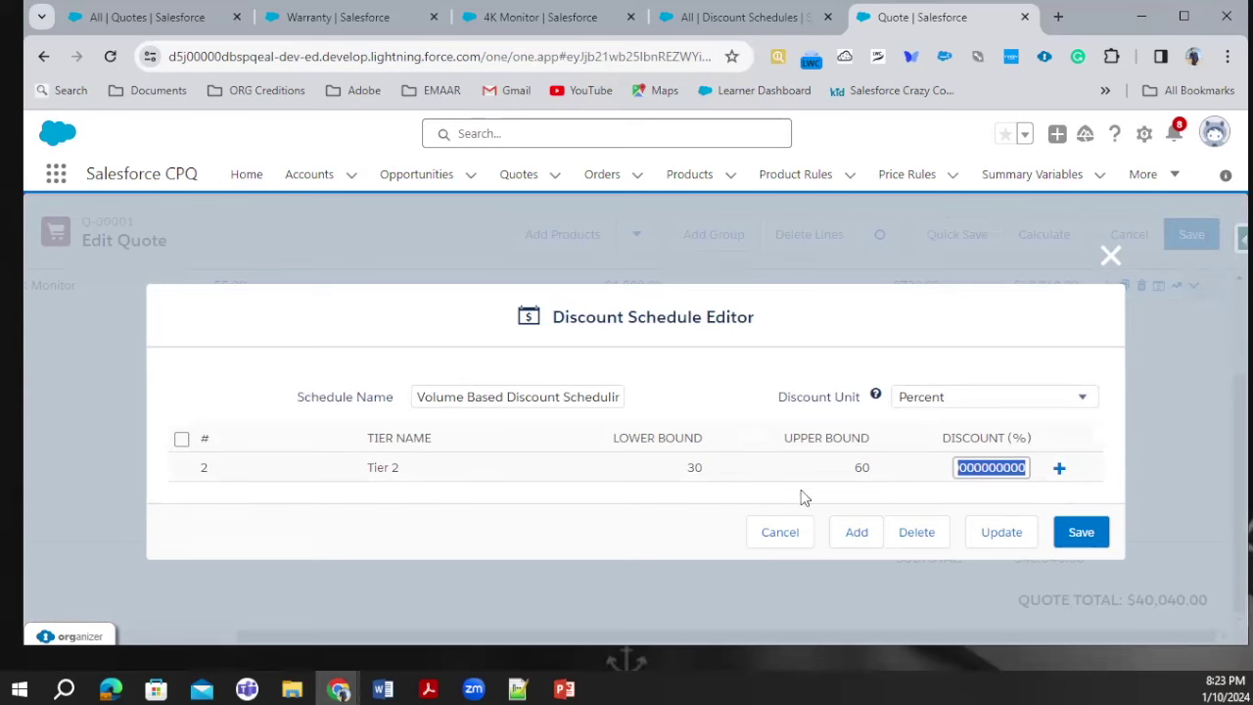
pyautogui.doubleClick(854, 467)
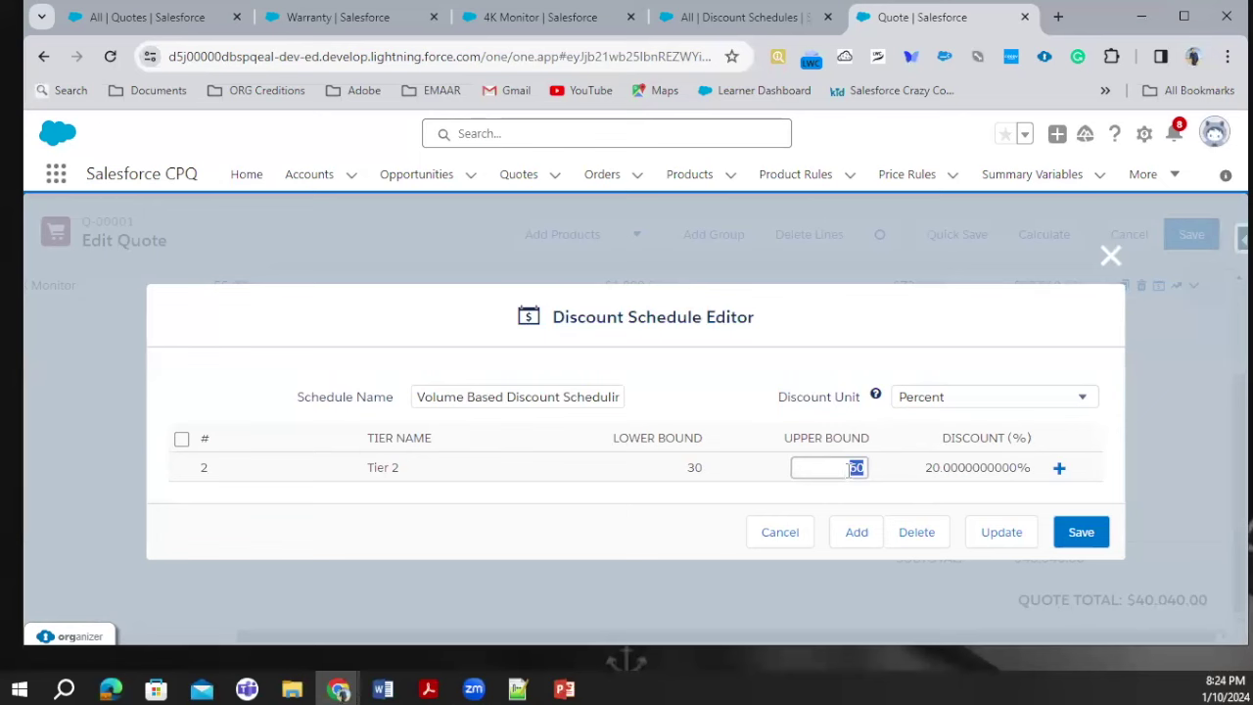
pyautogui.write('65')
pyautogui.doubleClick(944, 472)
pyautogui.click(964, 468)
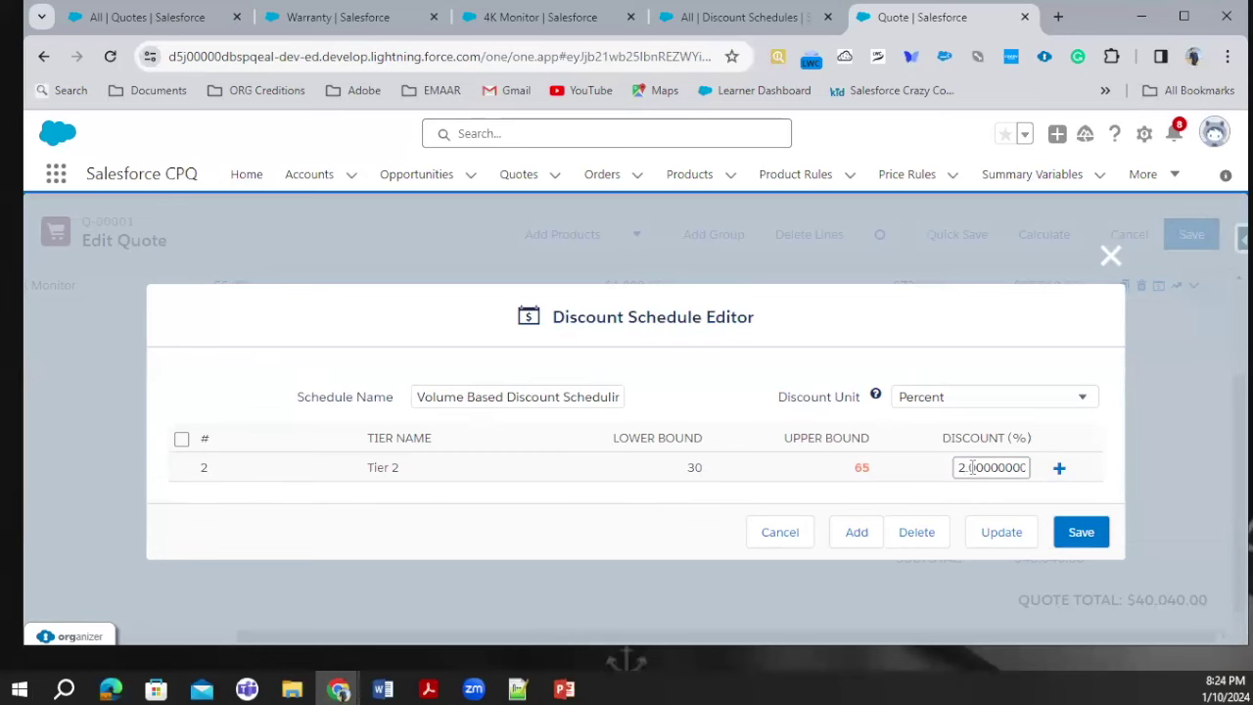
pyautogui.click(1081, 532)
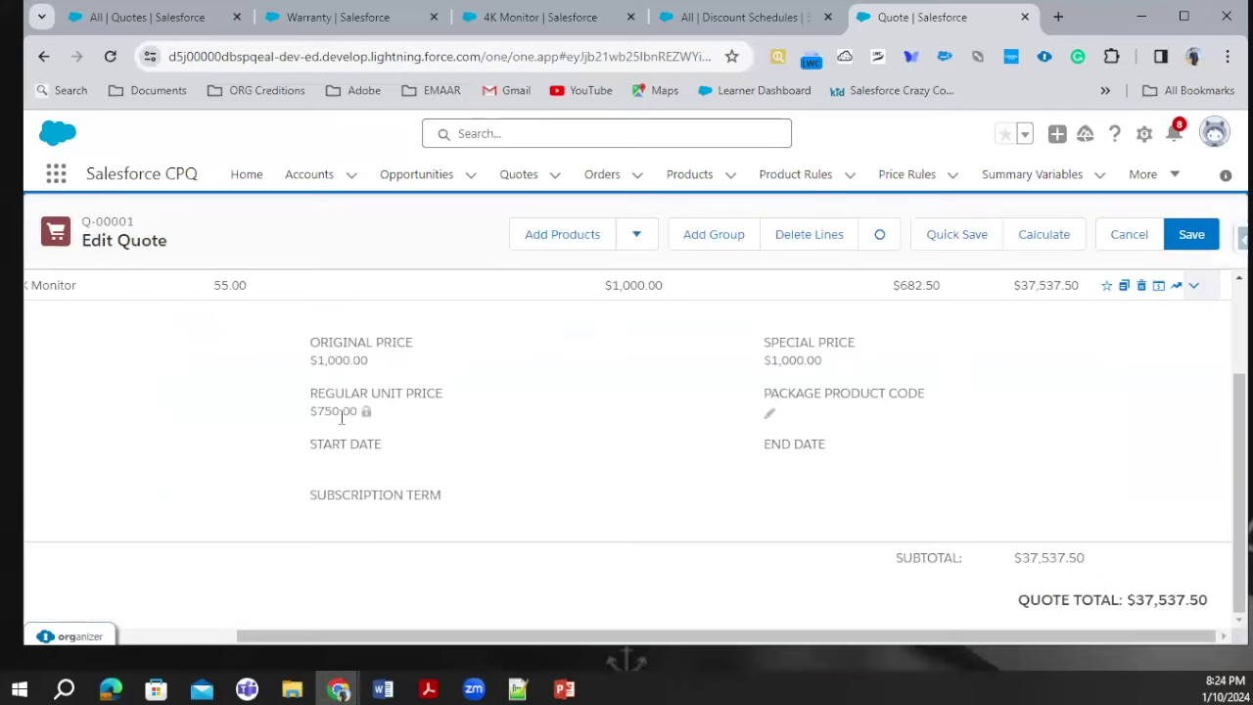
# - Check the 4K Monitor line's Regular Unit Price against its overridden Tier 2 discount, and save the quote
pyautogui.doubleClick(334, 411)
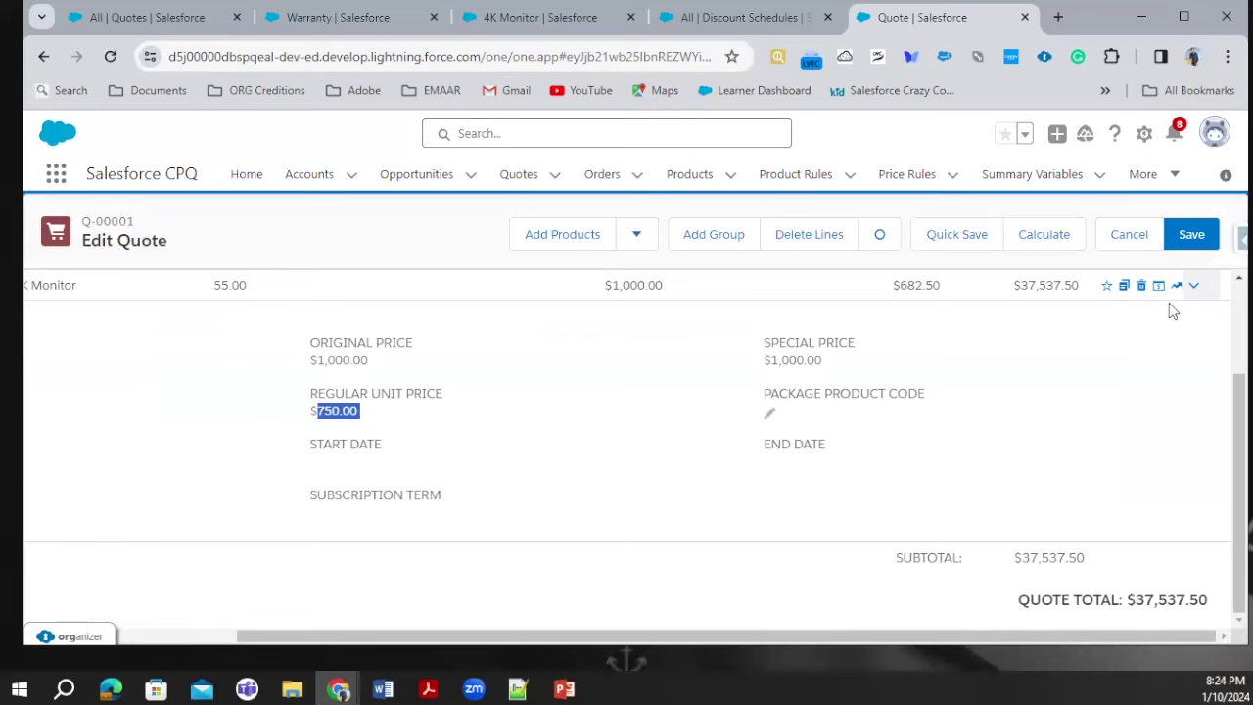
pyautogui.click(1158, 284)
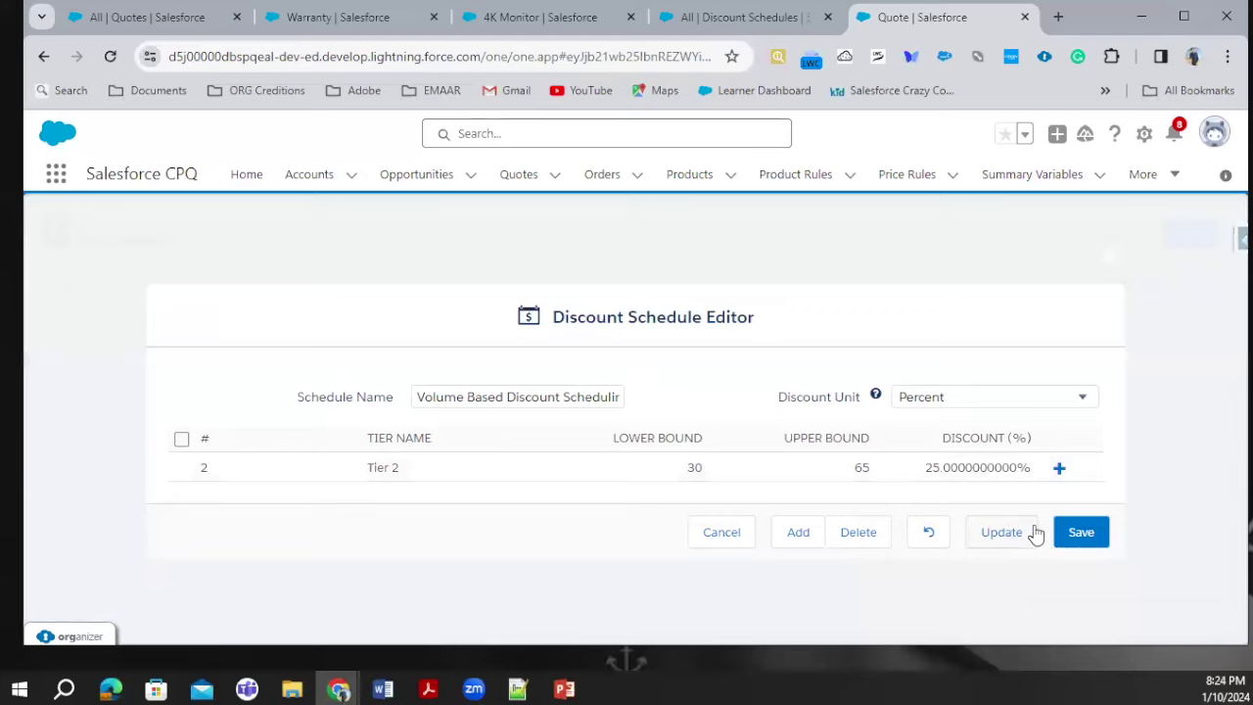
pyautogui.click(1029, 532)
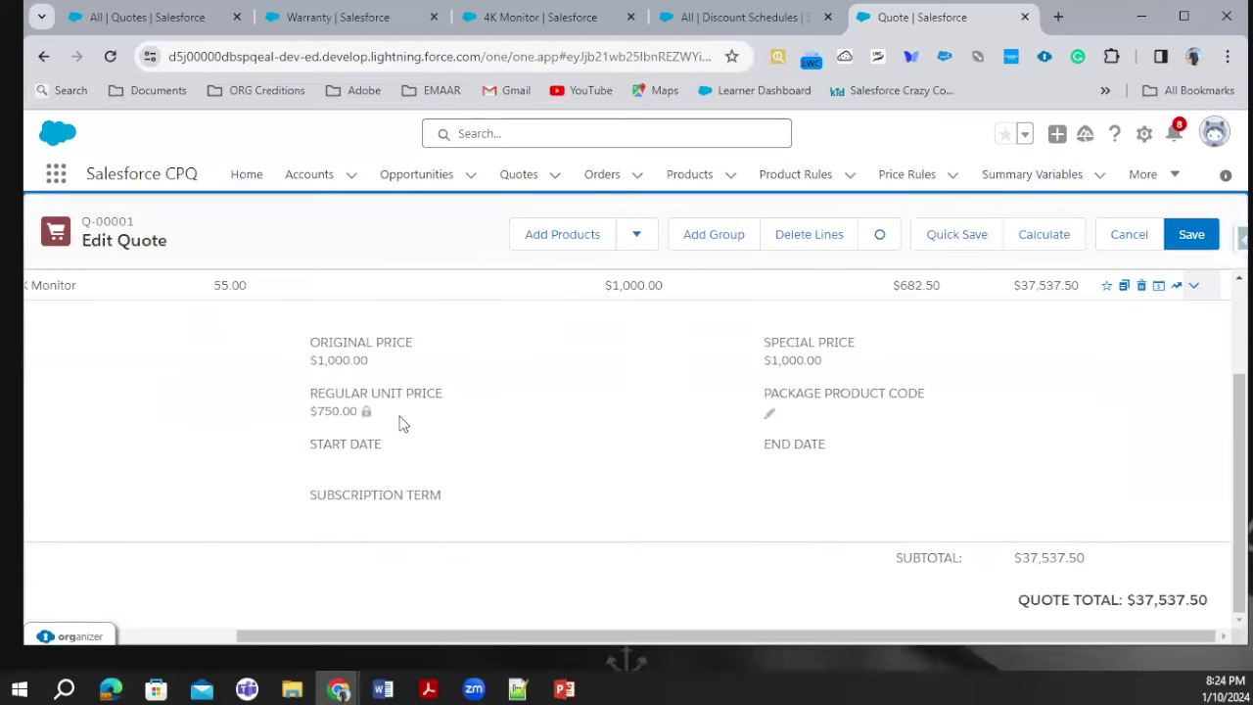
pyautogui.click(1186, 237)
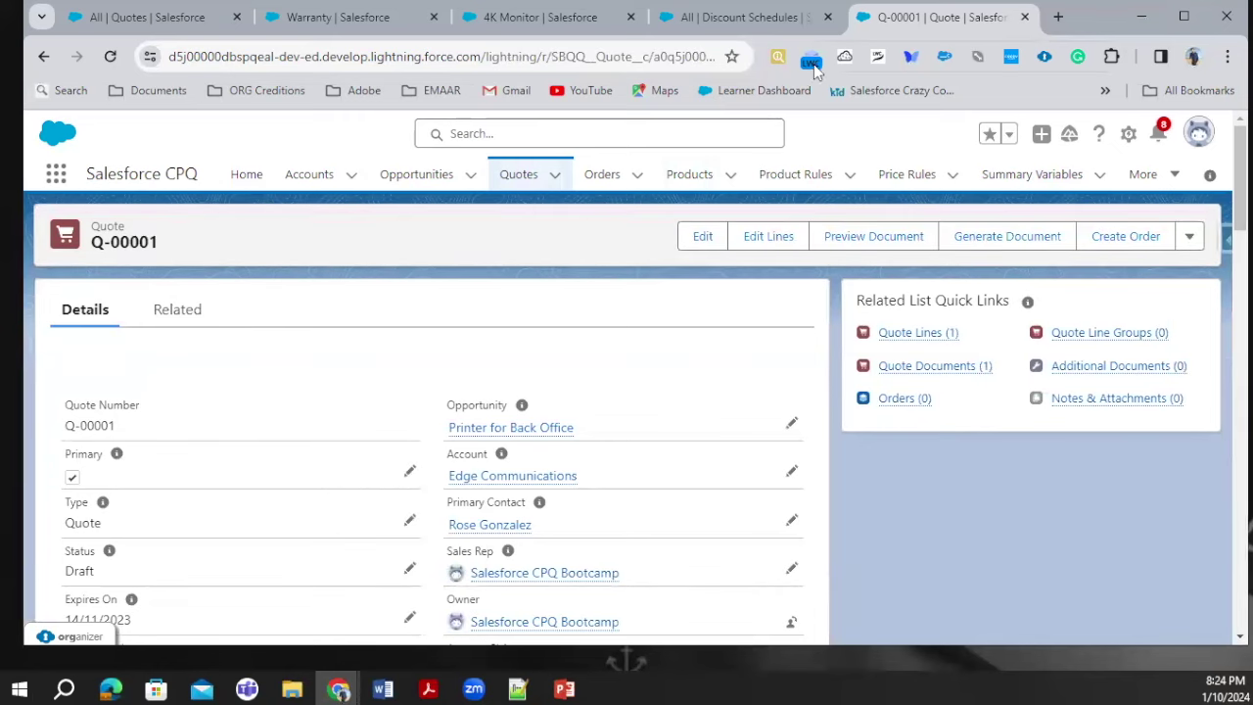
# - Reload the list of all discount schedules and open the last Volume Based Discount Scheduling entry in a new browser tab
pyautogui.click(741, 17)
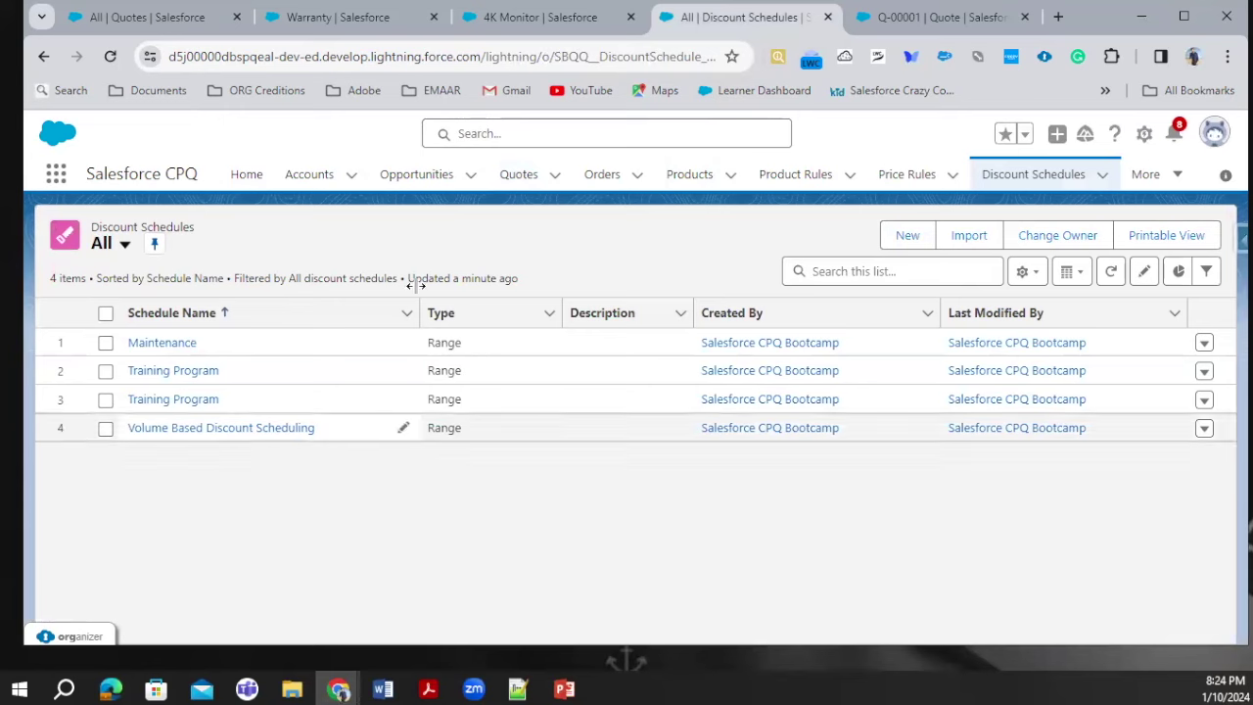
pyautogui.click(109, 57)
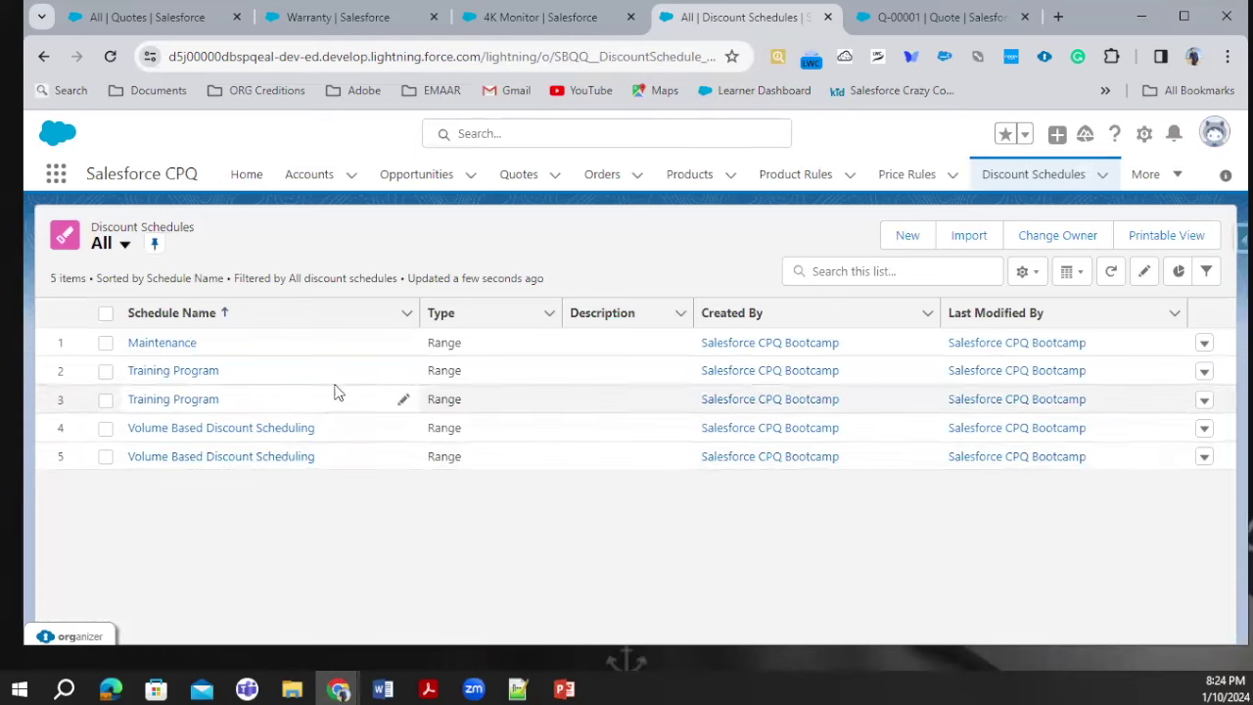
pyautogui.rightClick(287, 457)
pyautogui.click(381, 248)
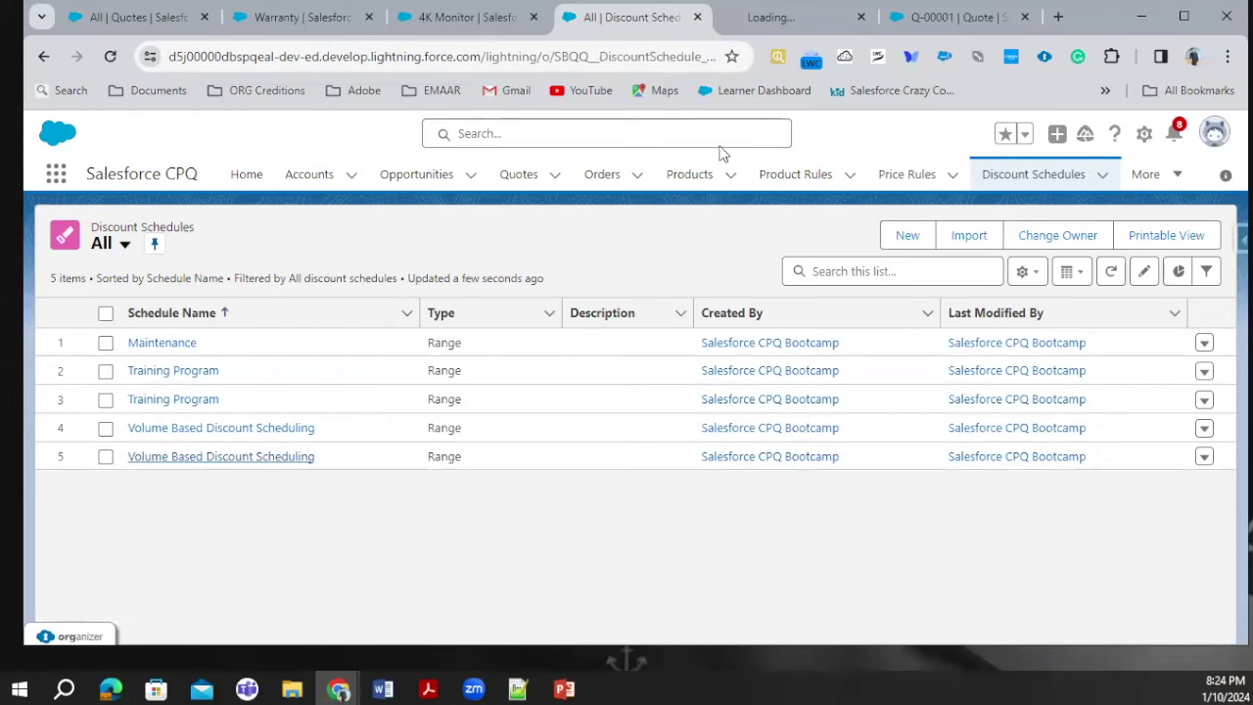
# - Examine the opened Volume Based Discount Scheduling record's account, quote, quote line, original discount schedule and User Defined setting
pyautogui.click(788, 16)
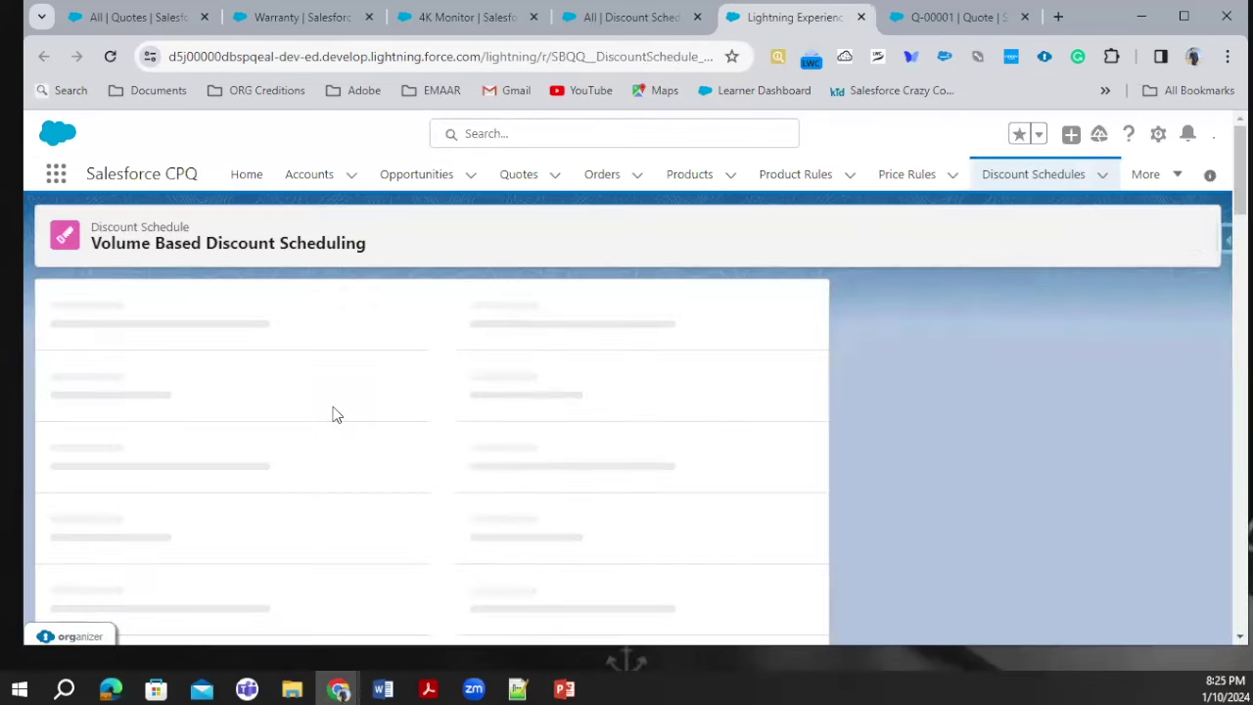
pyautogui.scroll(-5, 271, 439)
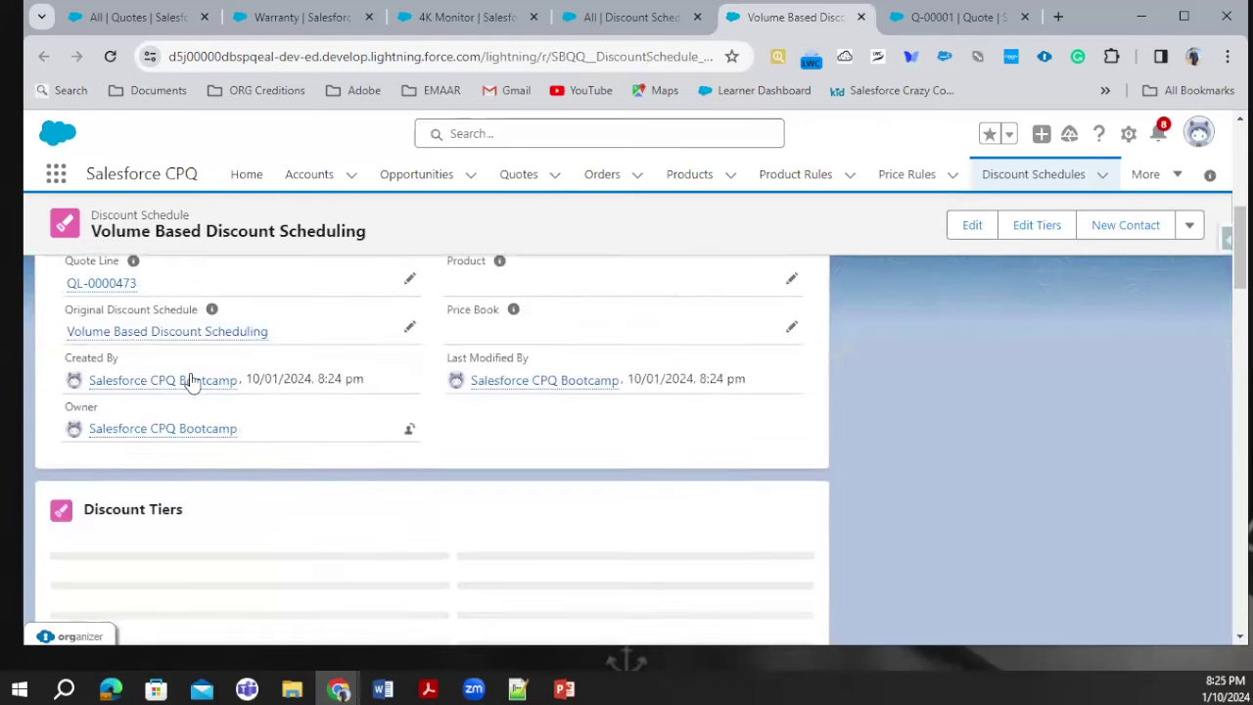
pyautogui.scroll(1, 157, 376)
pyautogui.scroll(1, 118, 338)
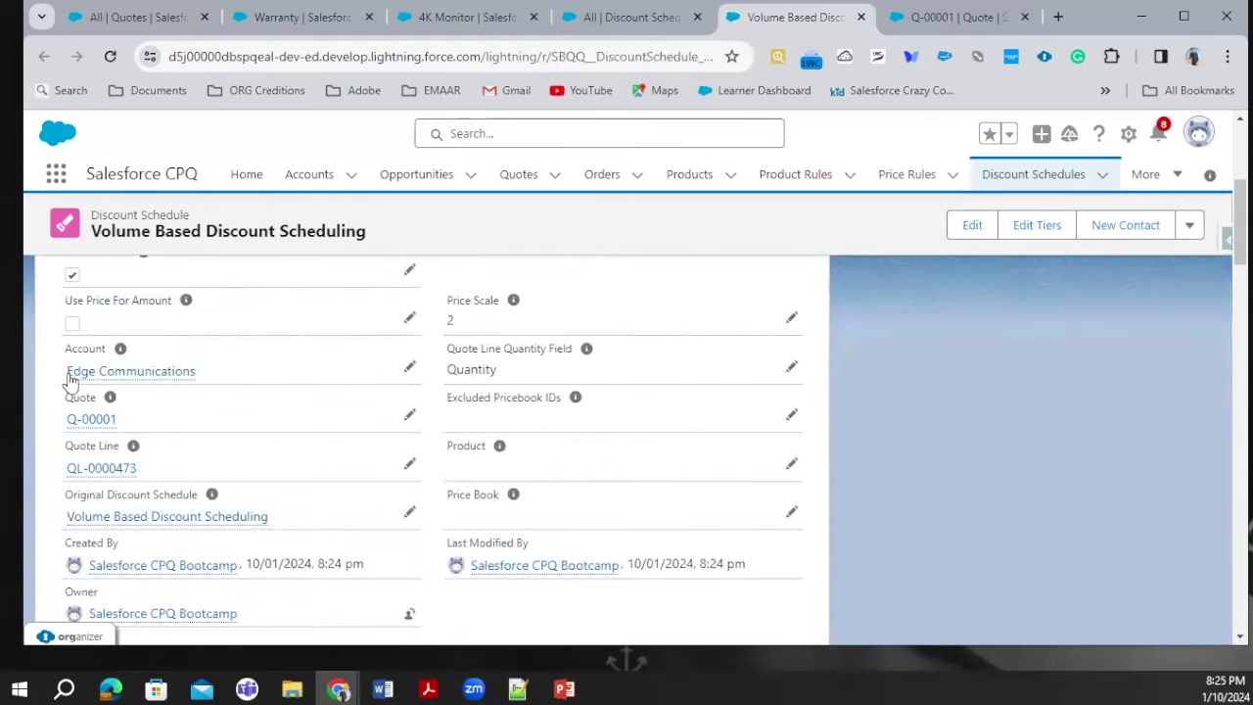
pyautogui.moveTo(76, 367)
pyautogui.scroll(2, 269, 375)
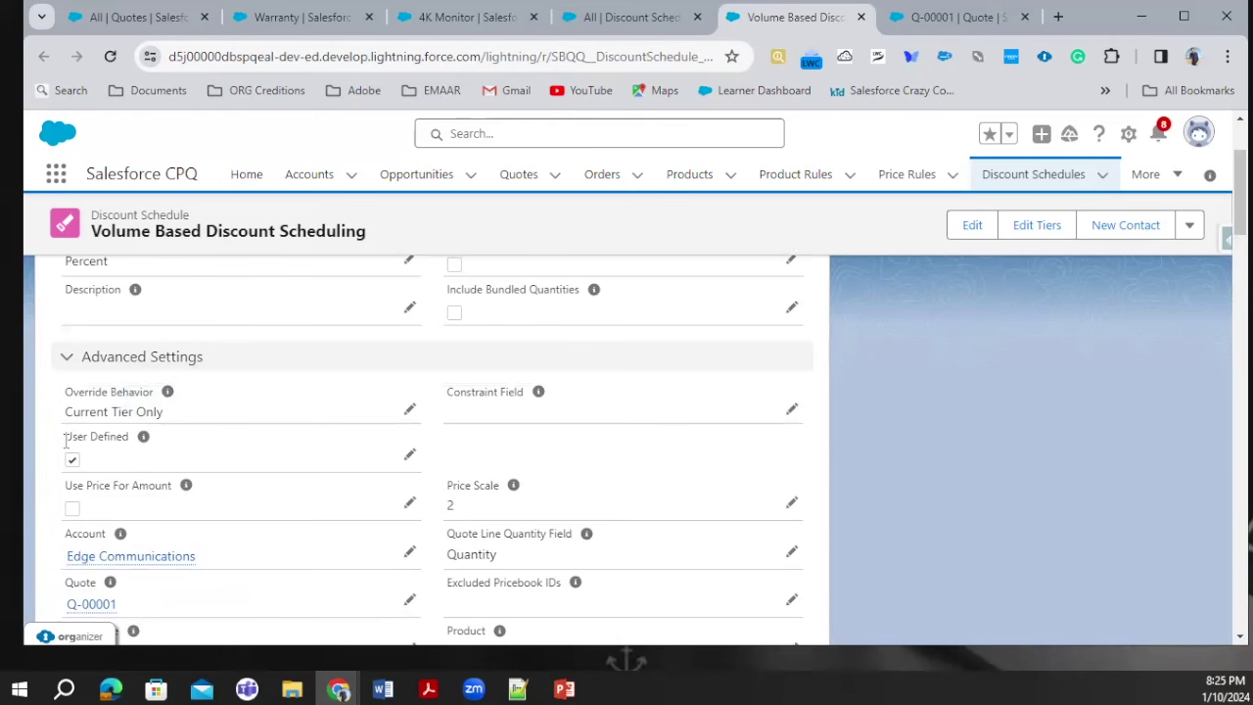
pyautogui.moveTo(64, 437); pyautogui.dragTo(125, 443)
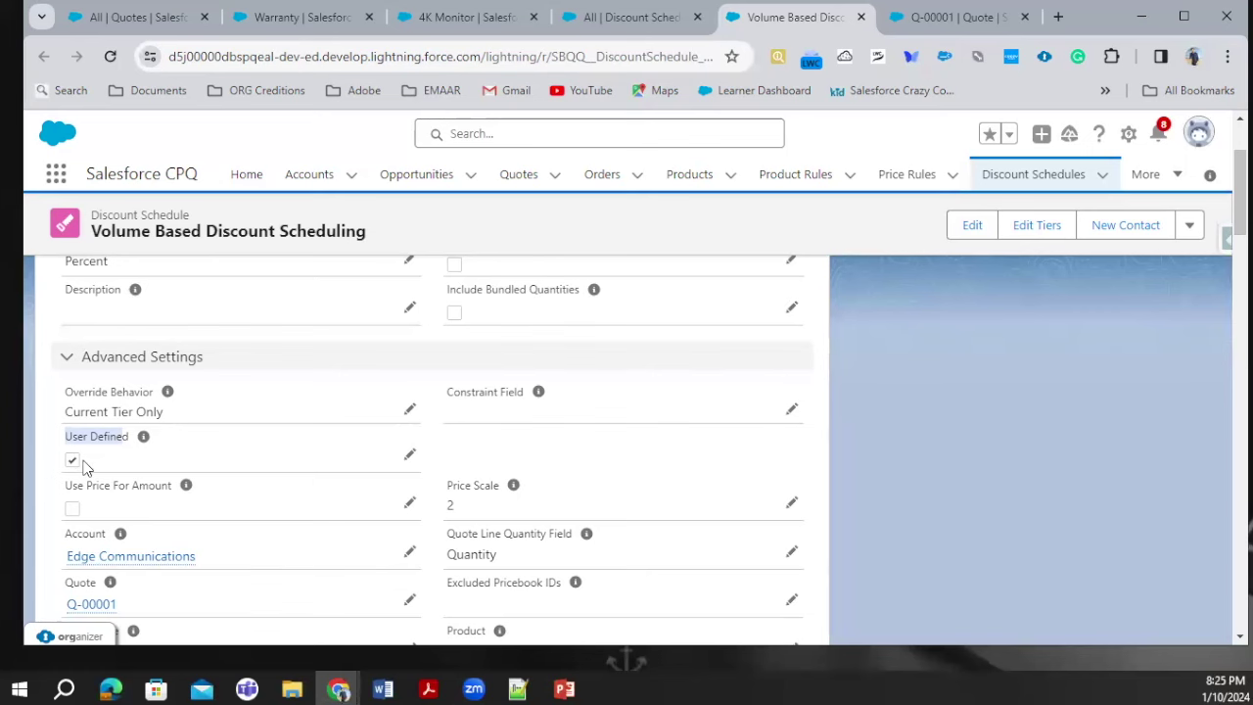
pyautogui.scroll(-3, 247, 455)
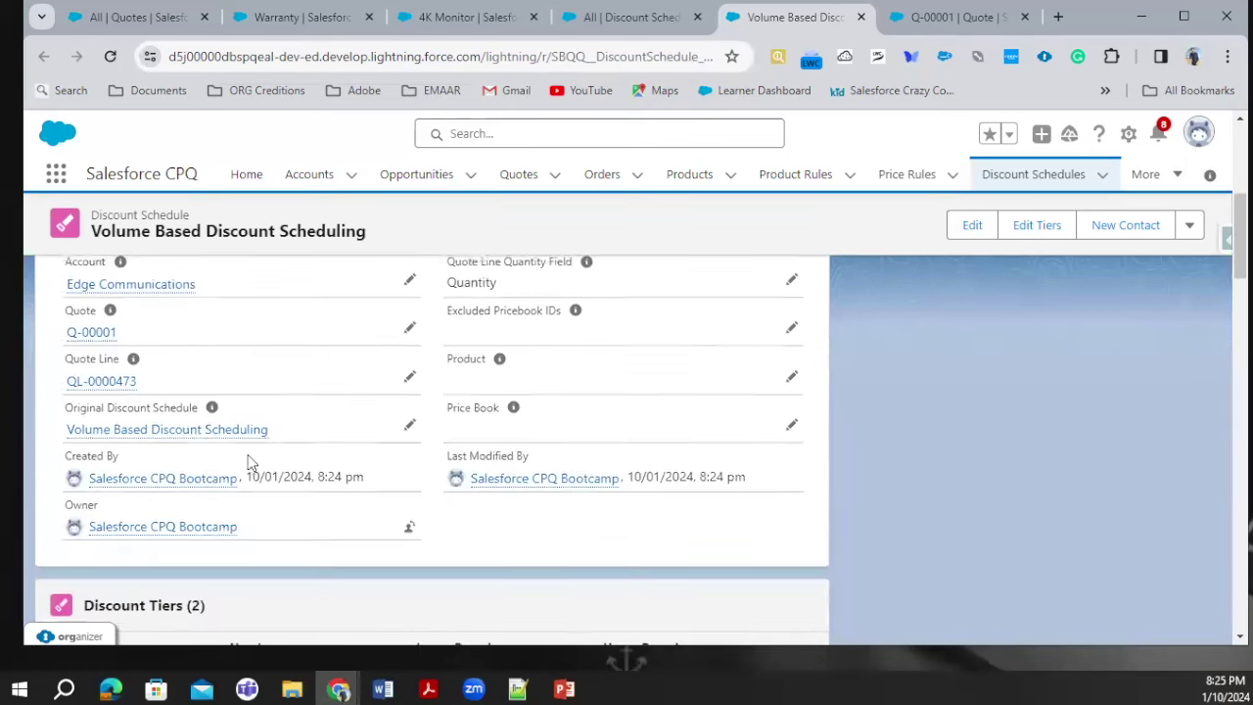
pyautogui.scroll(3, 248, 460)
# - Open the other Volume Based Discount Scheduling entry in a new browser tab and examine its discount tiers and quantity discounted products
pyautogui.click(627, 17)
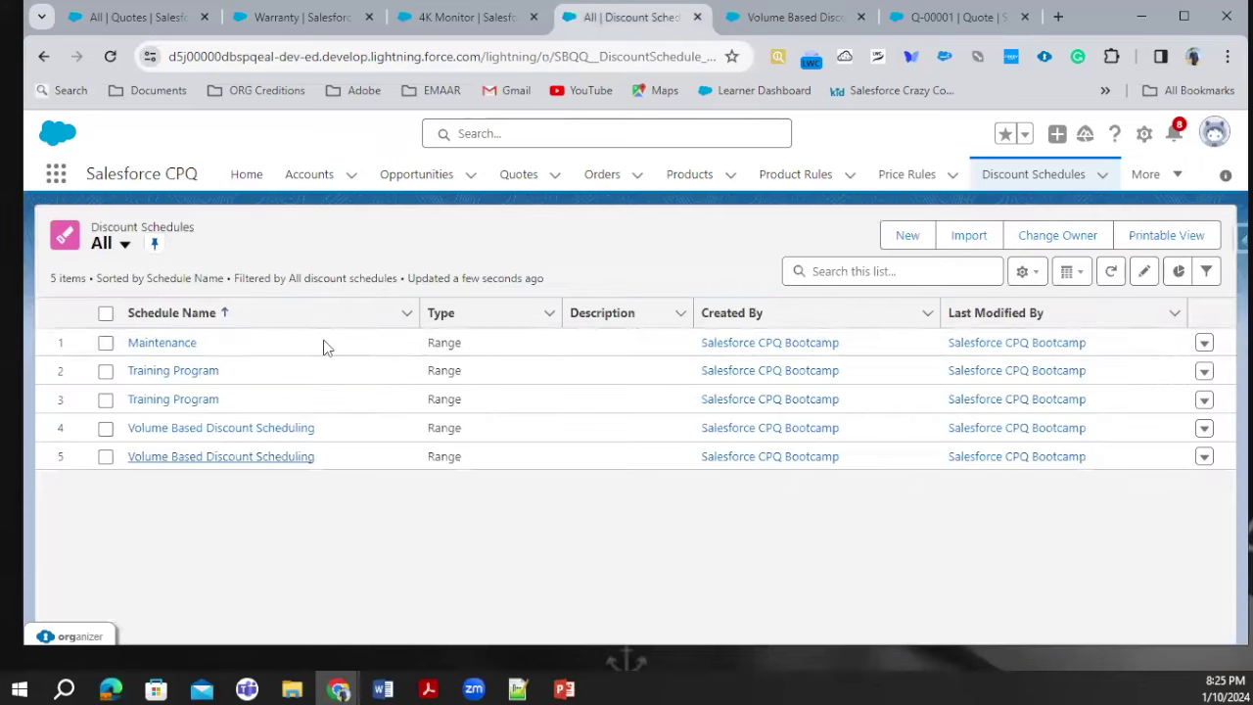
pyautogui.rightClick(282, 431)
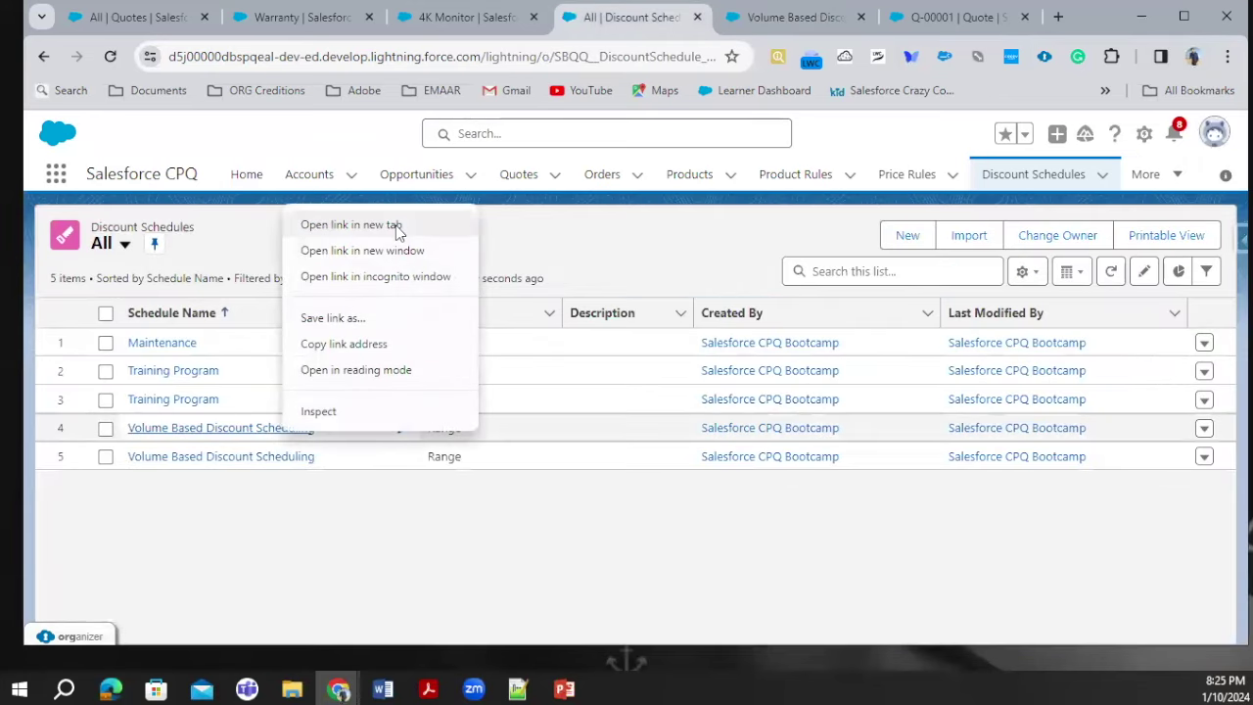
pyautogui.click(395, 225)
pyautogui.click(827, 17)
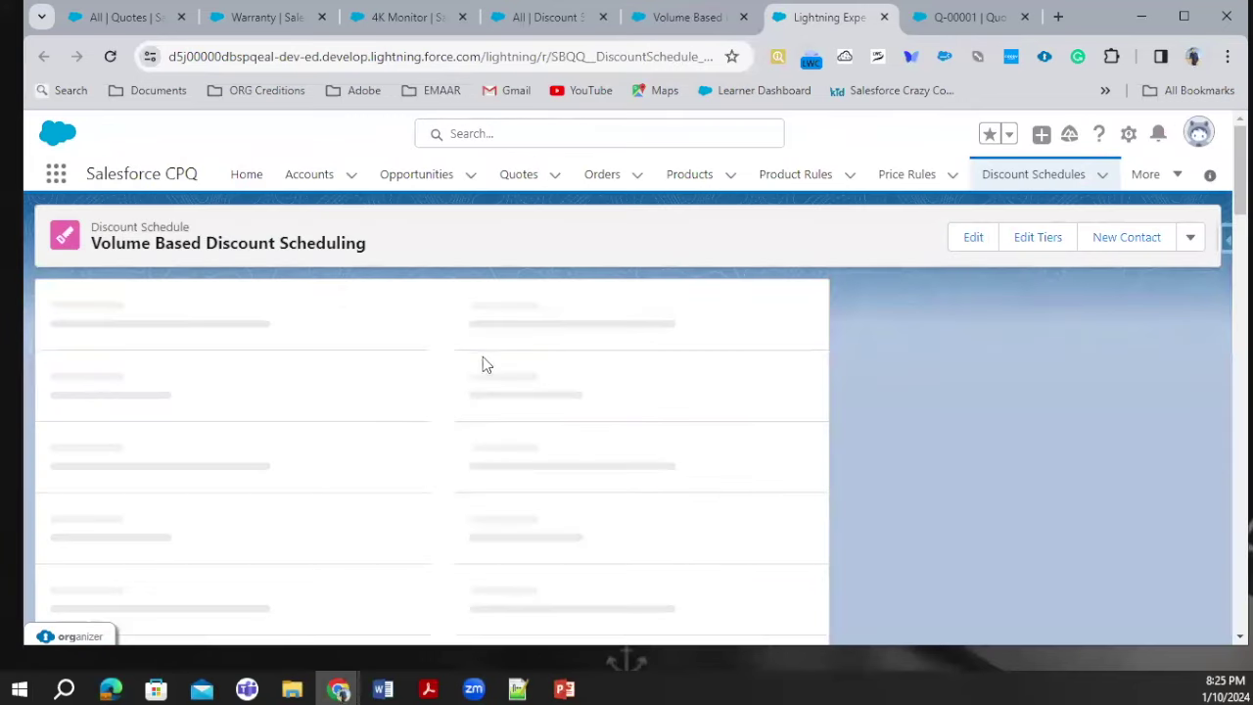
pyautogui.scroll(-6, 369, 398)
pyautogui.scroll(-8, 261, 451)
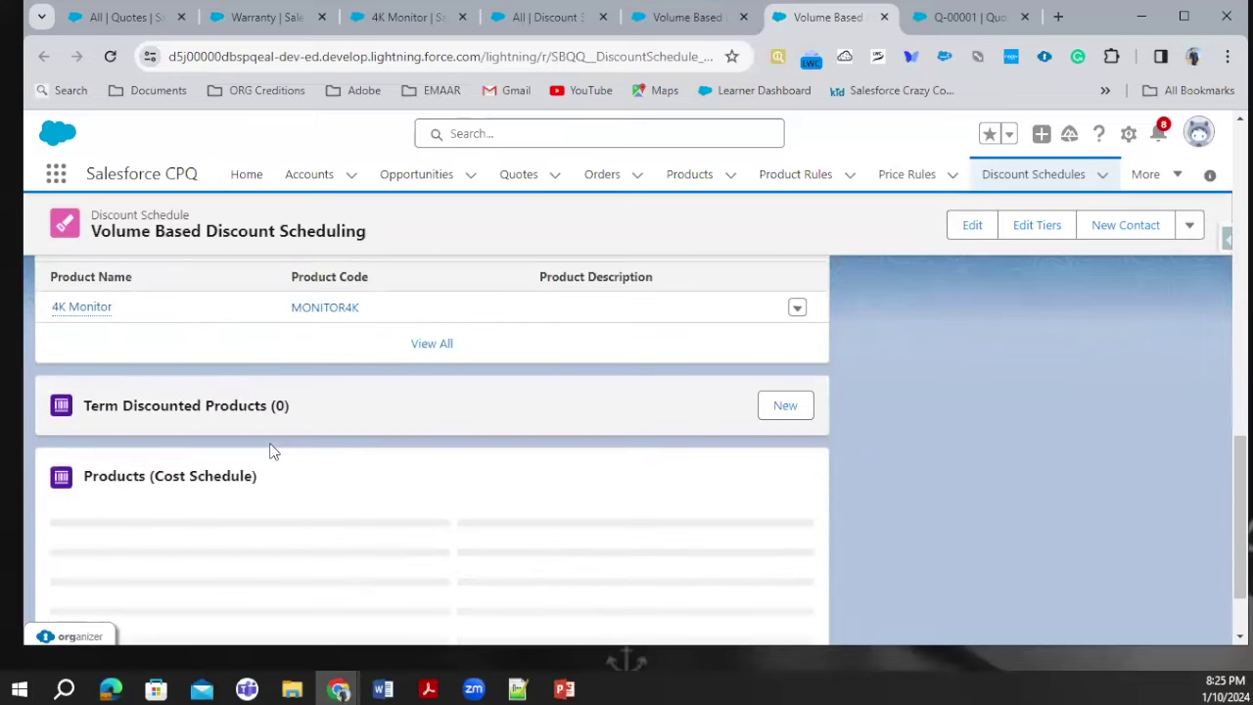
pyautogui.scroll(1, 163, 366)
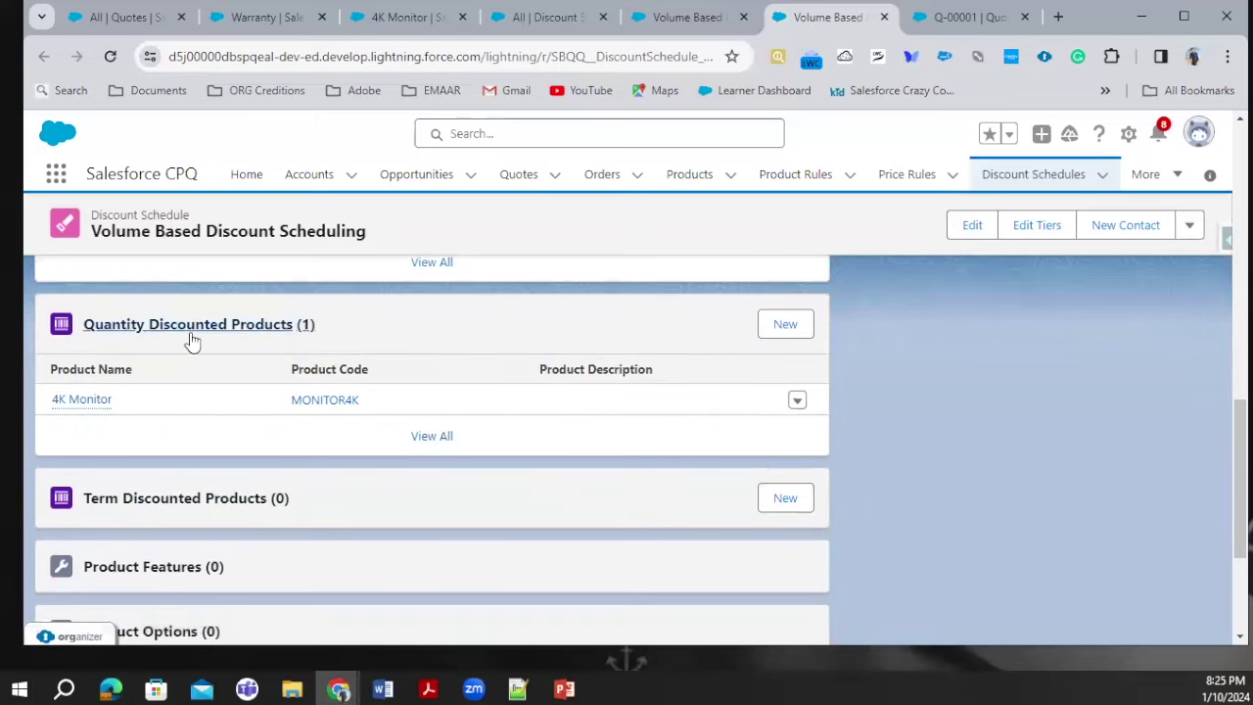
pyautogui.scroll(-1, 176, 411)
pyautogui.scroll(-2, 186, 423)
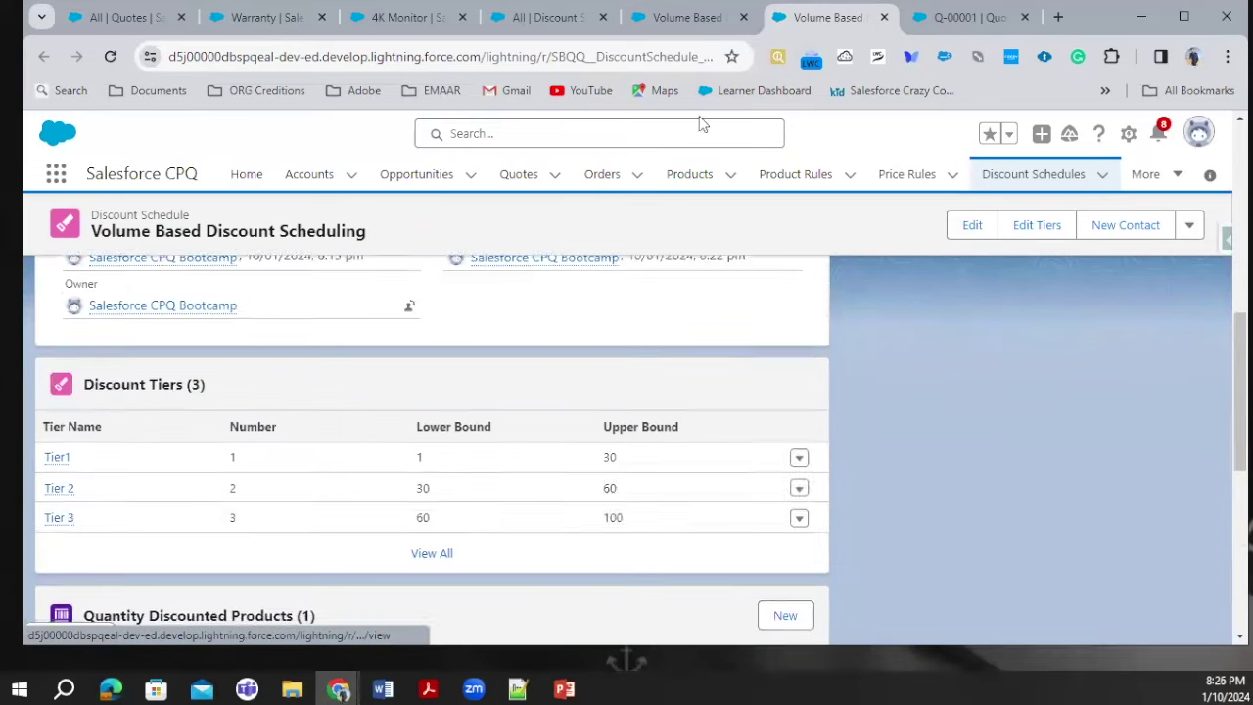
# - Compare the quote-specific and original Volume Based Discount Scheduling records, including their related products and User Defined settings
pyautogui.click(687, 16)
pyautogui.scroll(-3, 290, 453)
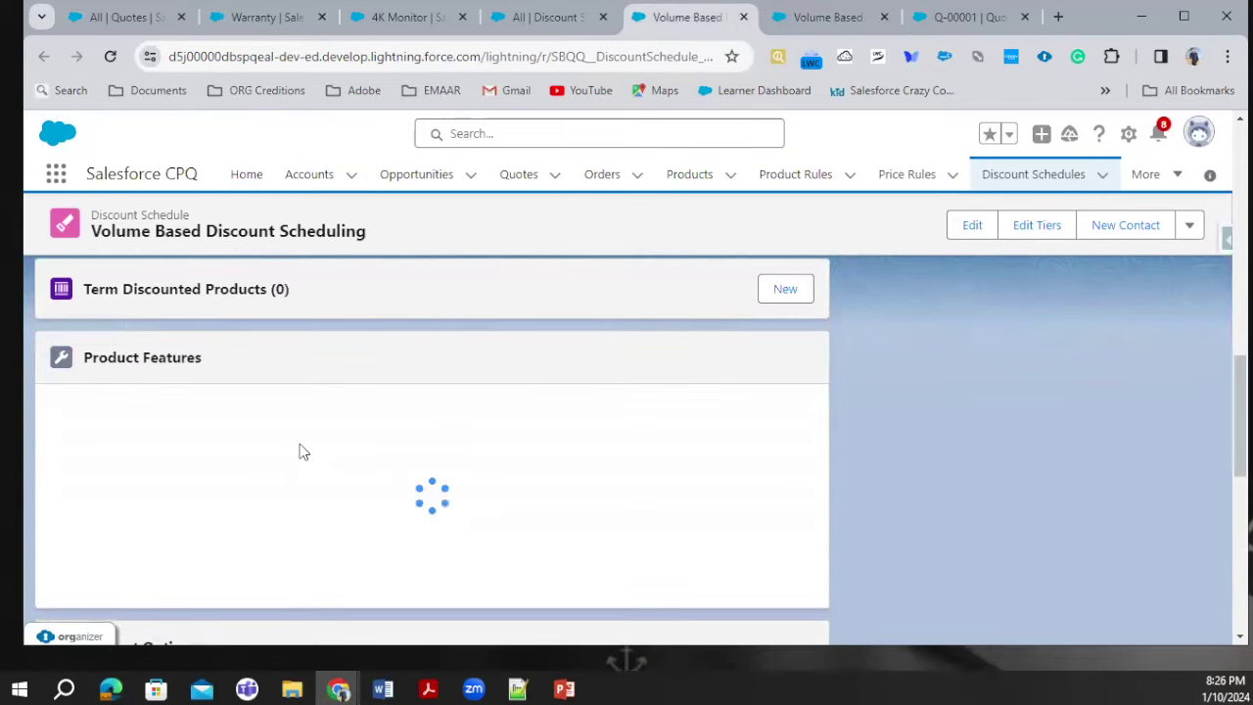
pyautogui.scroll(-1, 332, 429)
pyautogui.scroll(10, 496, 336)
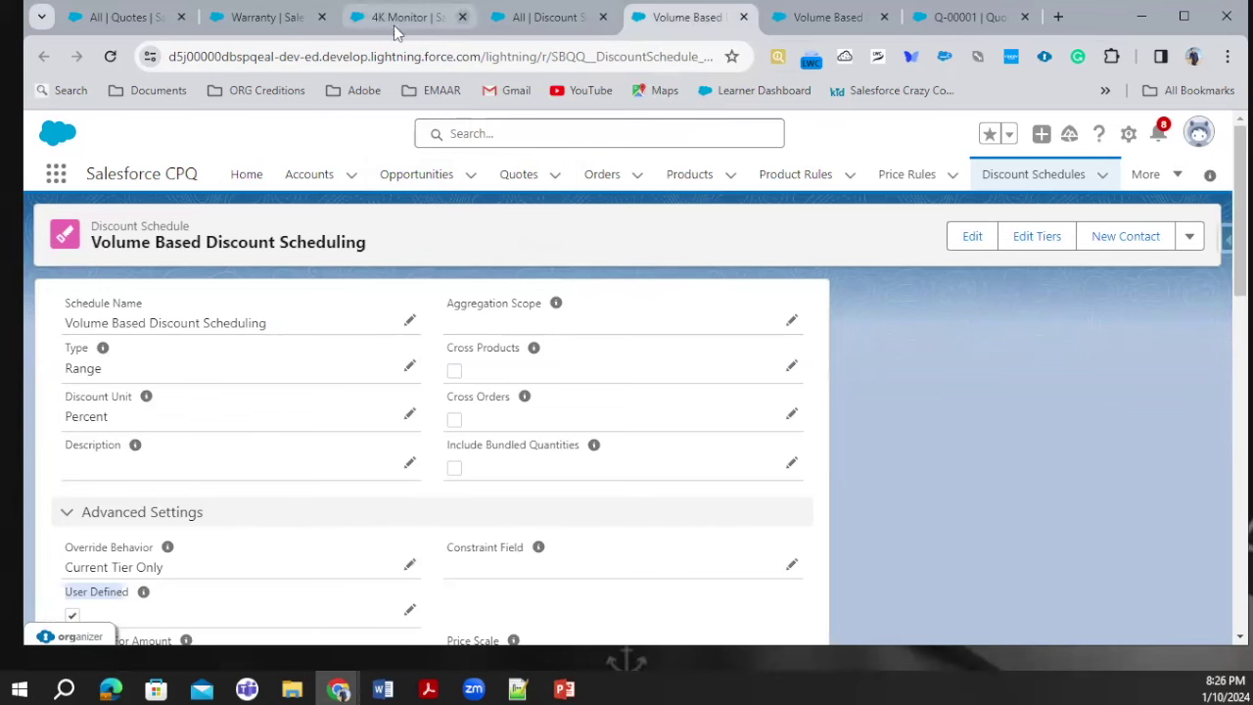
pyautogui.click(825, 17)
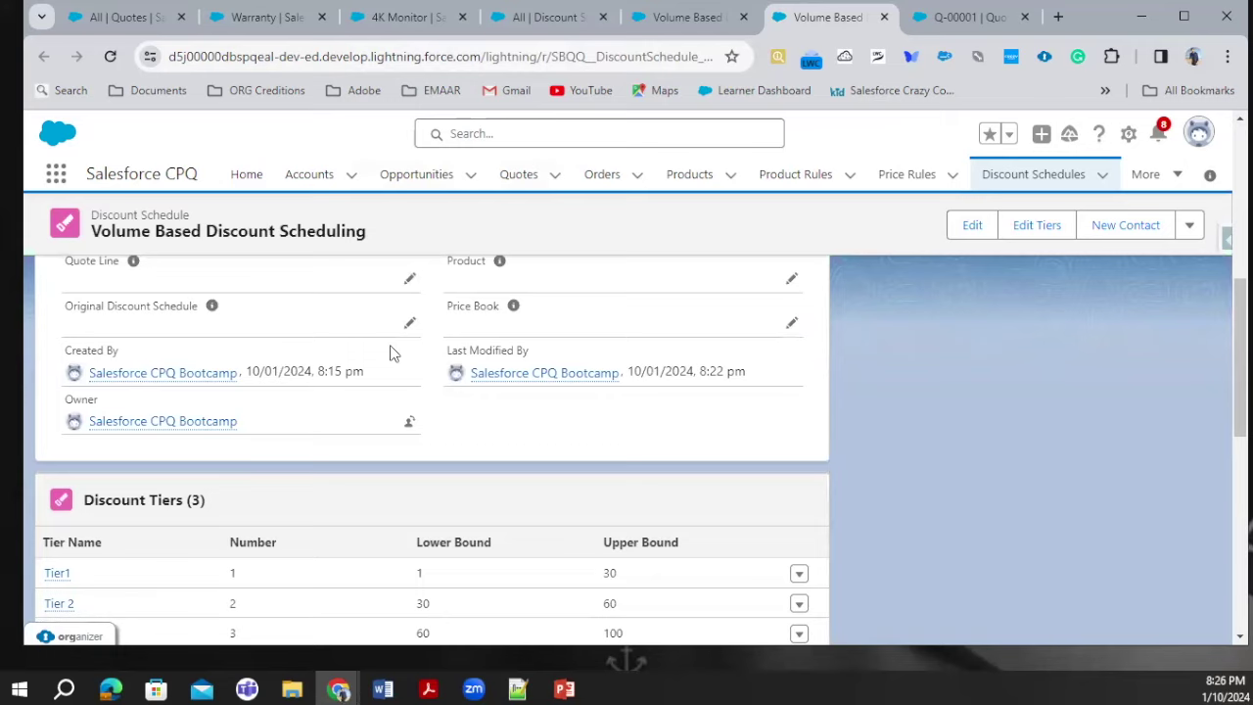
pyautogui.scroll(8, 390, 353)
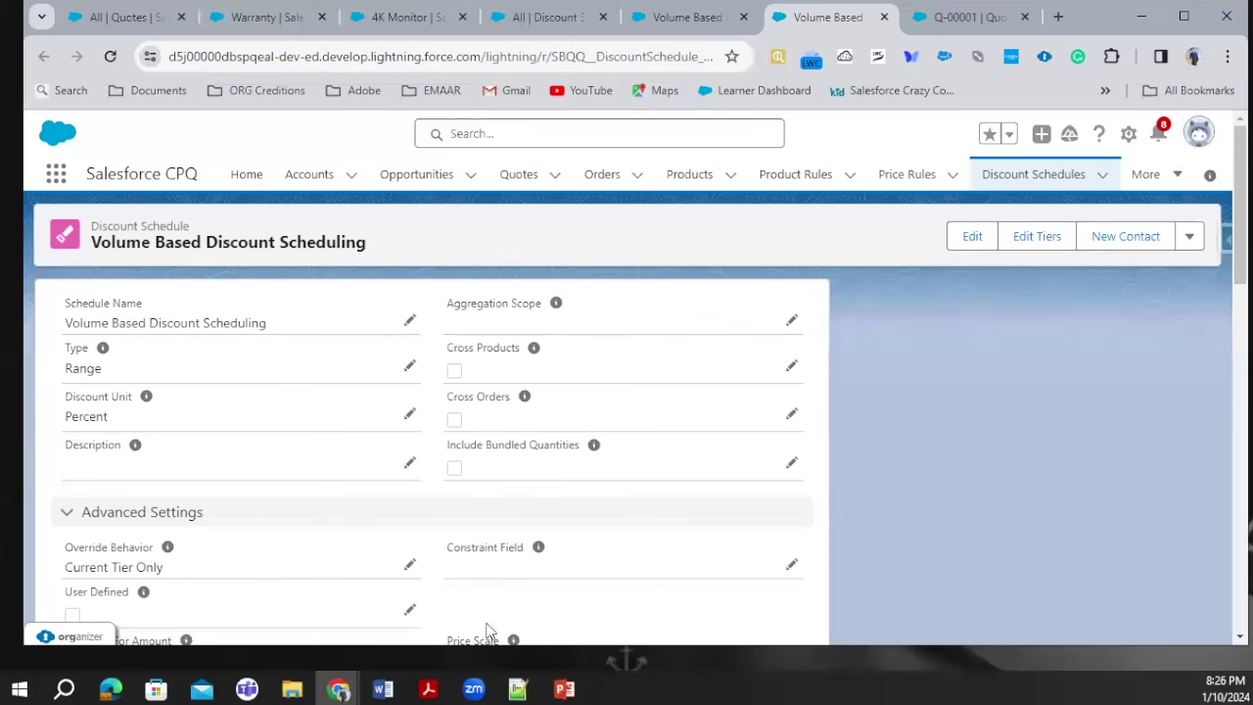
# - Switch to the Discount Schedule presentation in PowerPoint and view the Term-Based Discounts Schedules slide
pyautogui.click(564, 688)
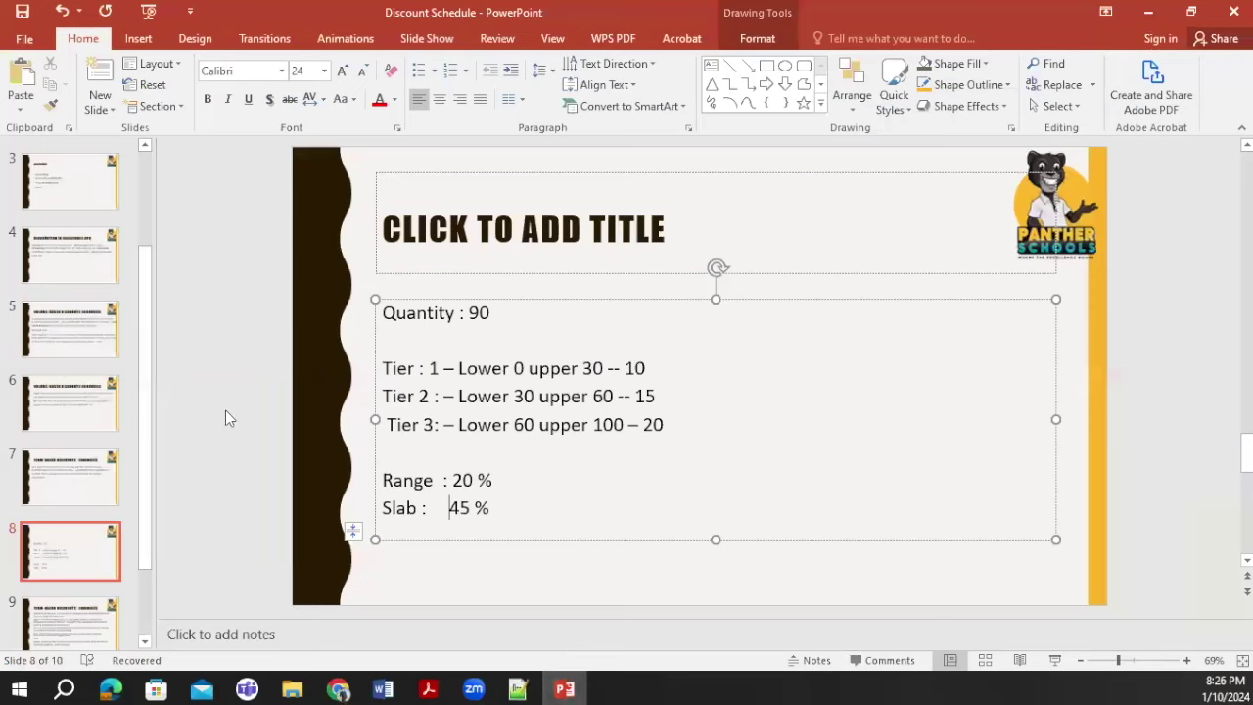
pyautogui.click(79, 476)
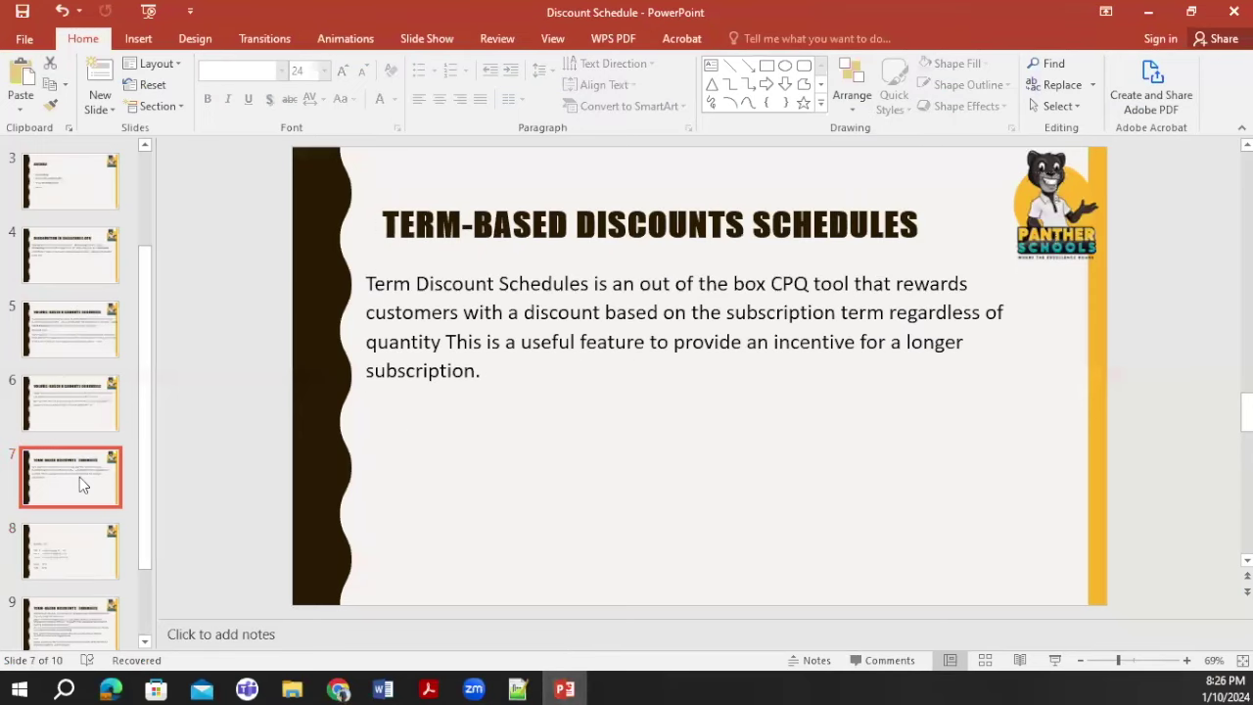
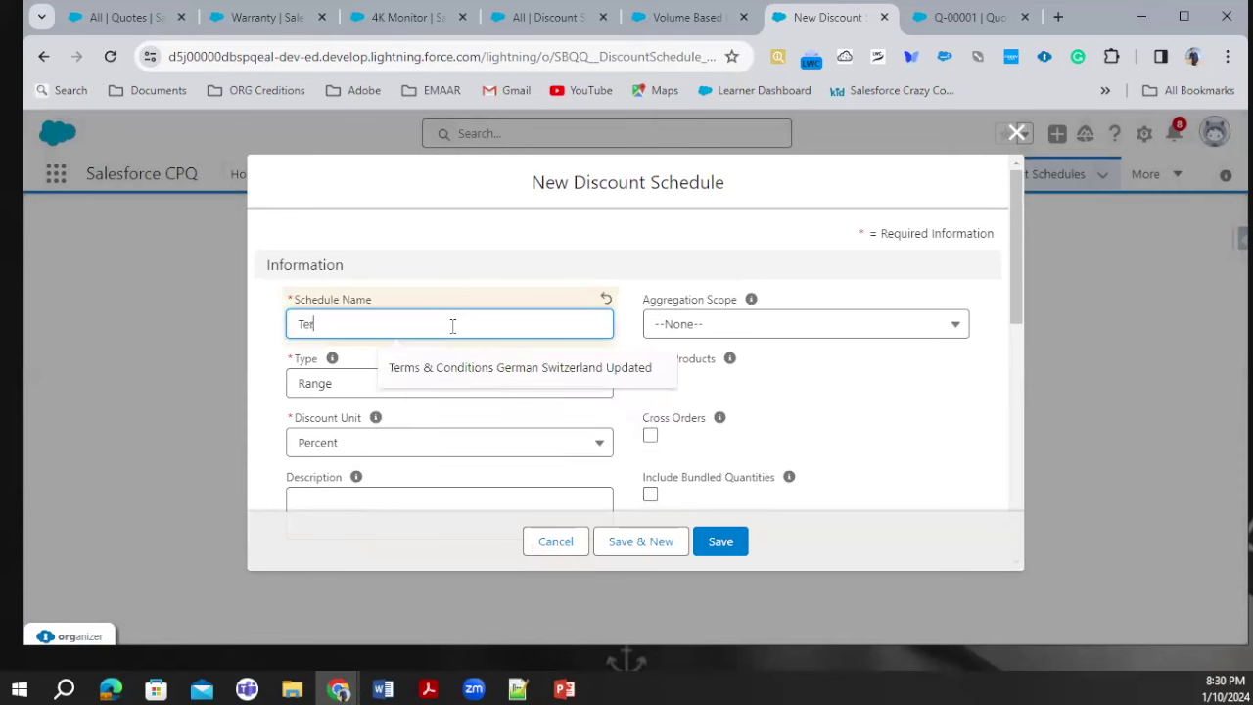
# - Create a discount schedule named Term Based Discount with type Range and discount unit Percent, and save it
pyautogui.click(384, 387)
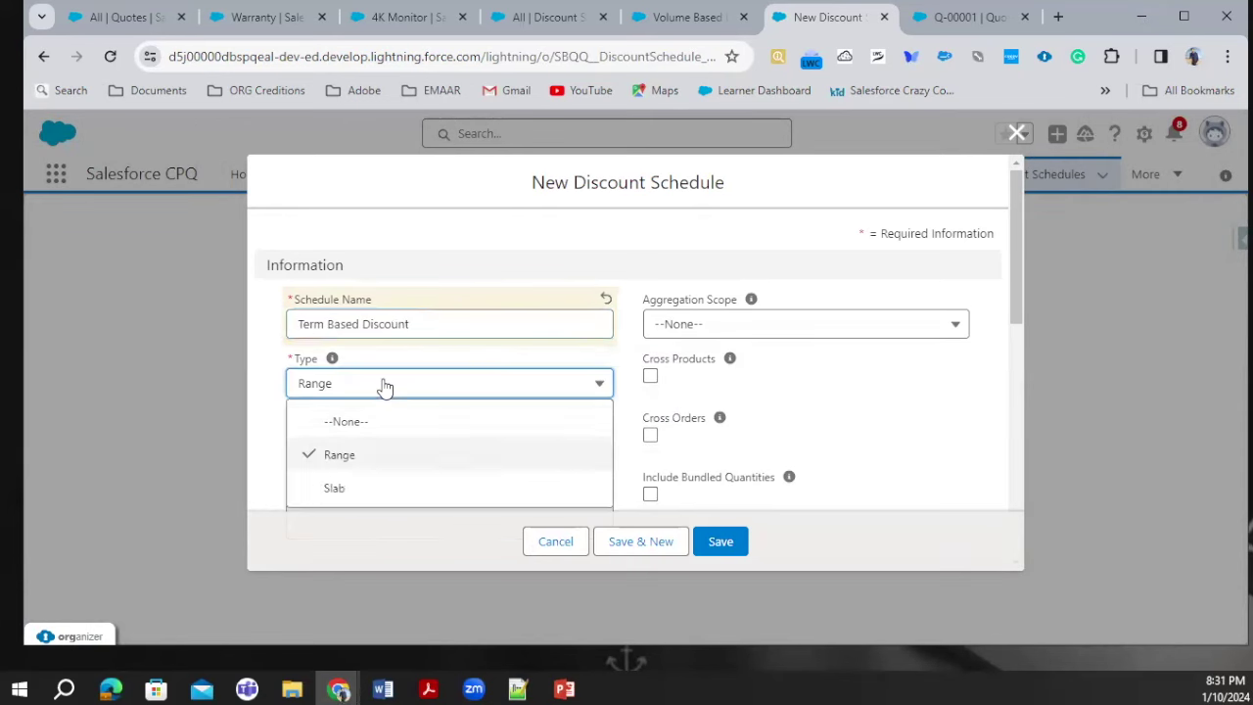
pyautogui.click(337, 455)
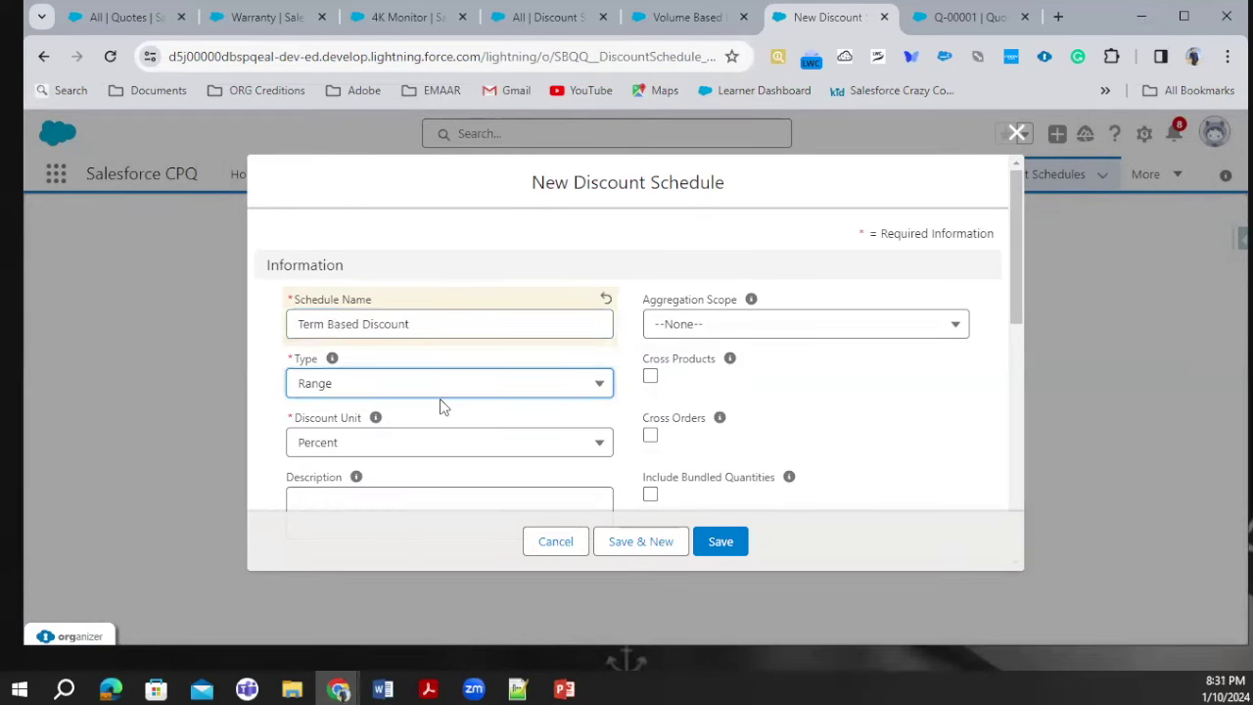
pyautogui.scroll(-1, 392, 401)
pyautogui.click(356, 350)
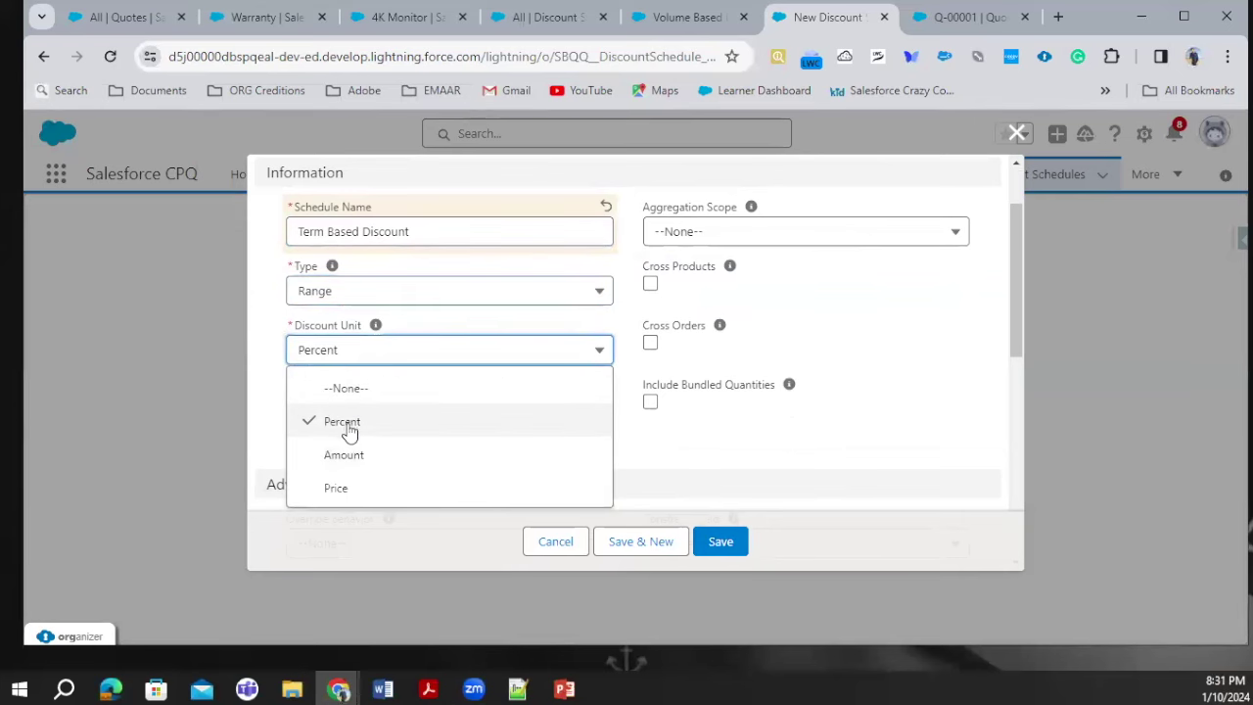
pyautogui.click(345, 430)
pyautogui.scroll(-1, 472, 382)
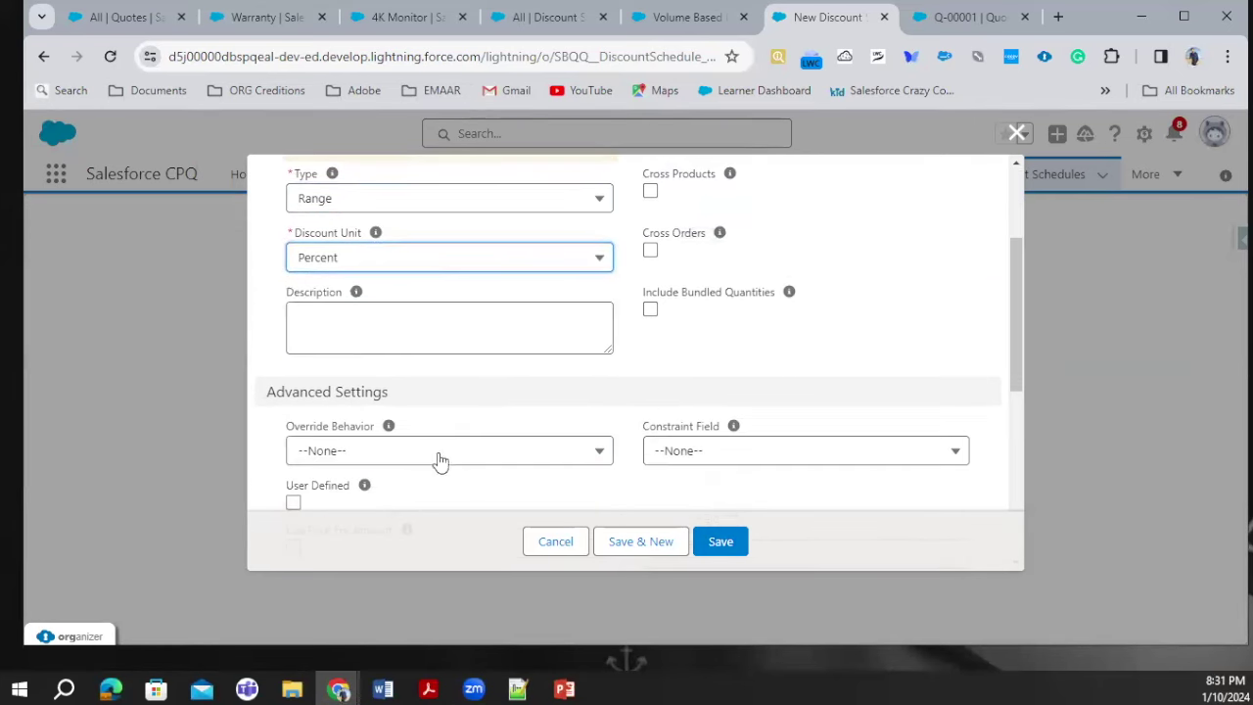
pyautogui.scroll(-5, 578, 406)
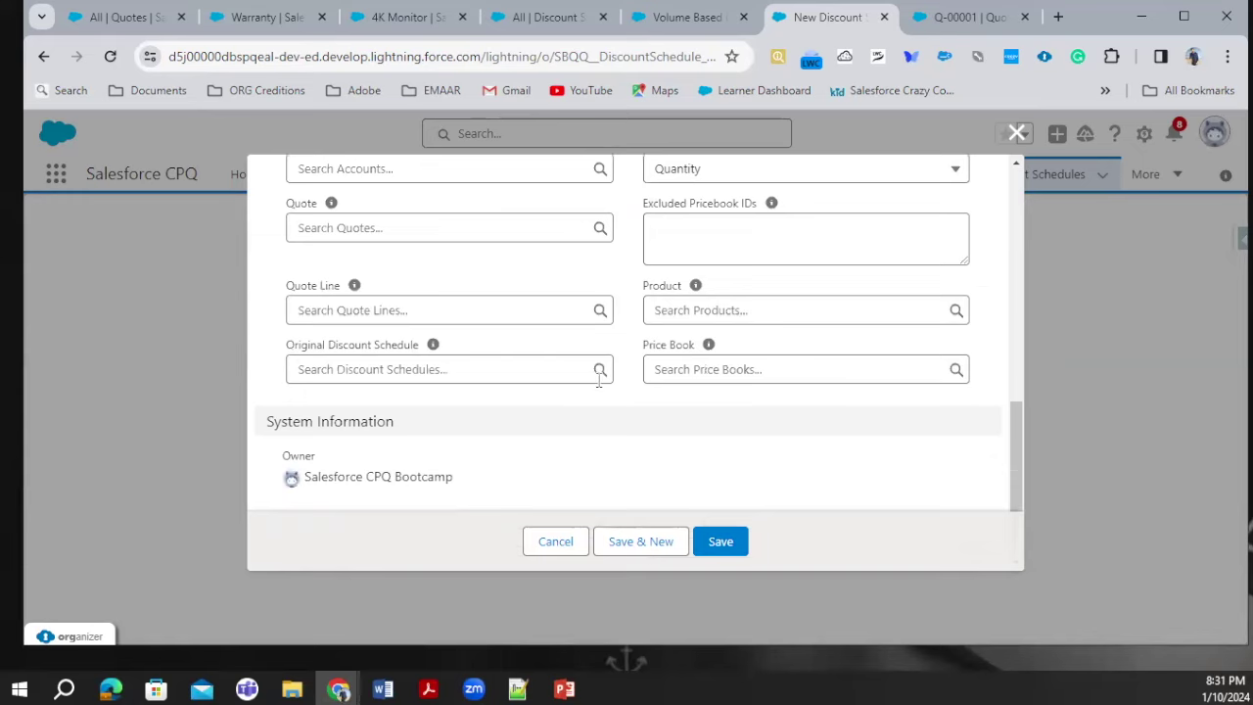
pyautogui.scroll(10, 599, 382)
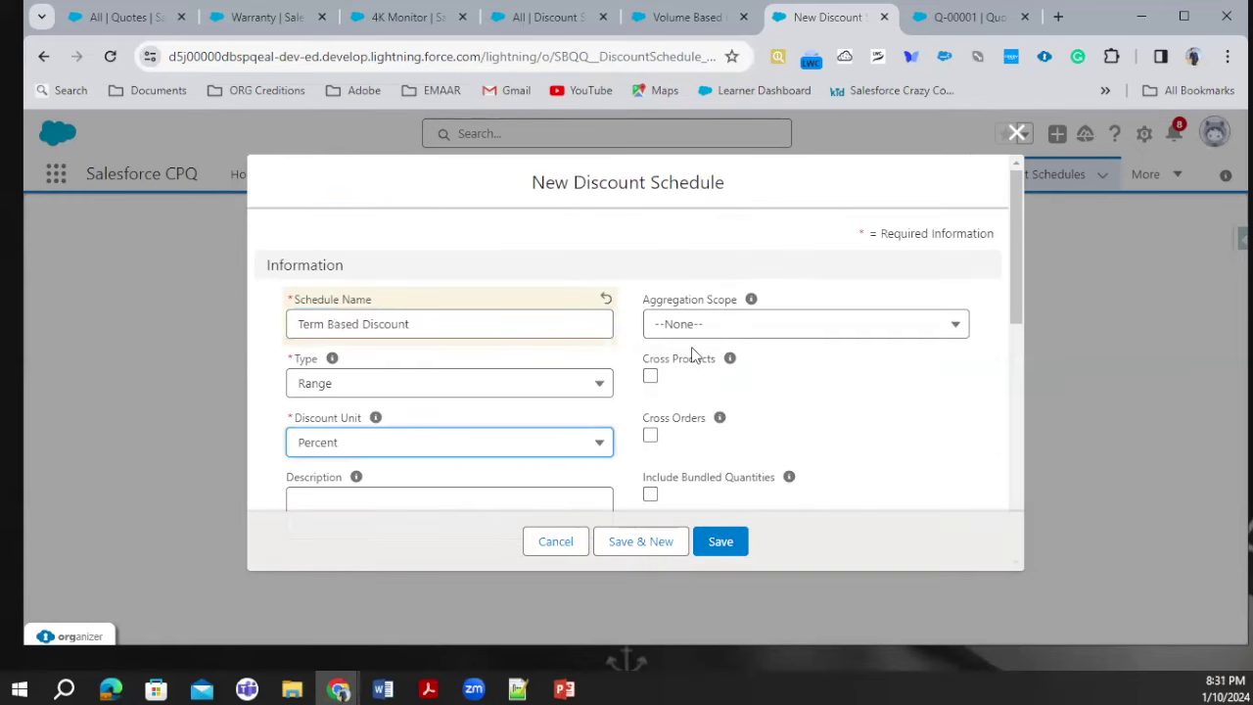
pyautogui.click(721, 541)
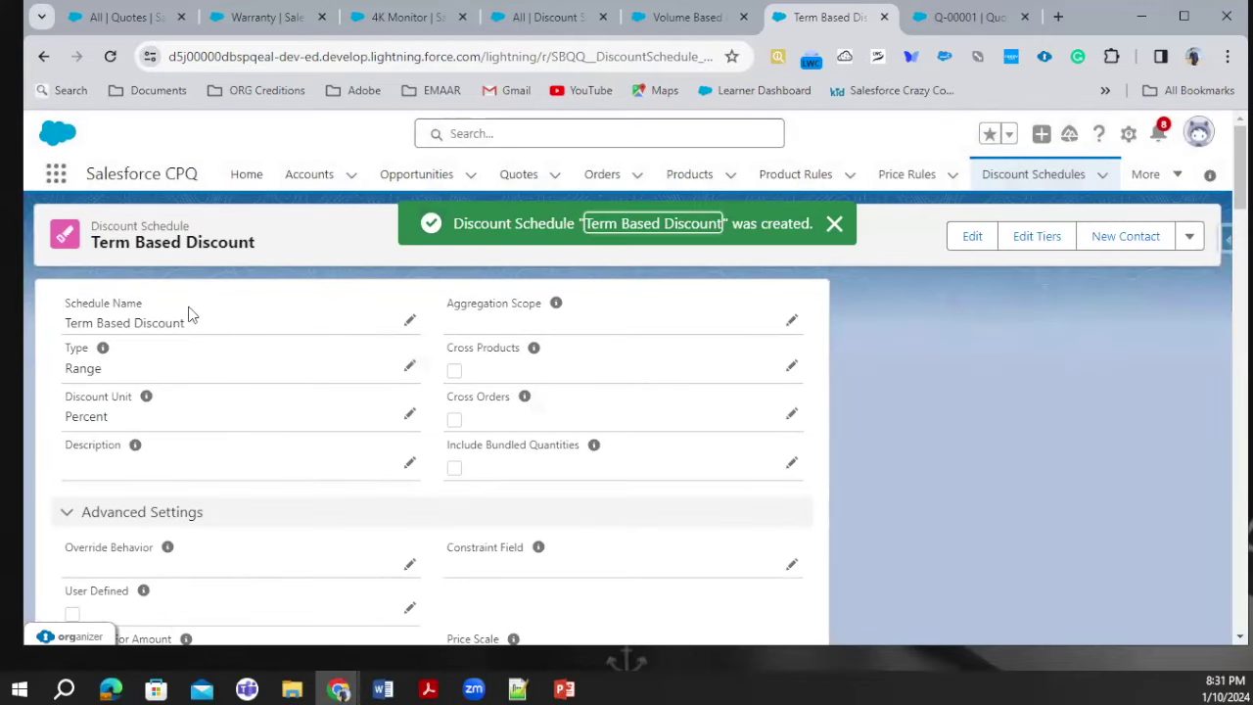
# - Edit the Warranty product and assign Term Based Discount as its Term Discount Schedule
pyautogui.moveTo(193, 323); pyautogui.dragTo(62, 332)
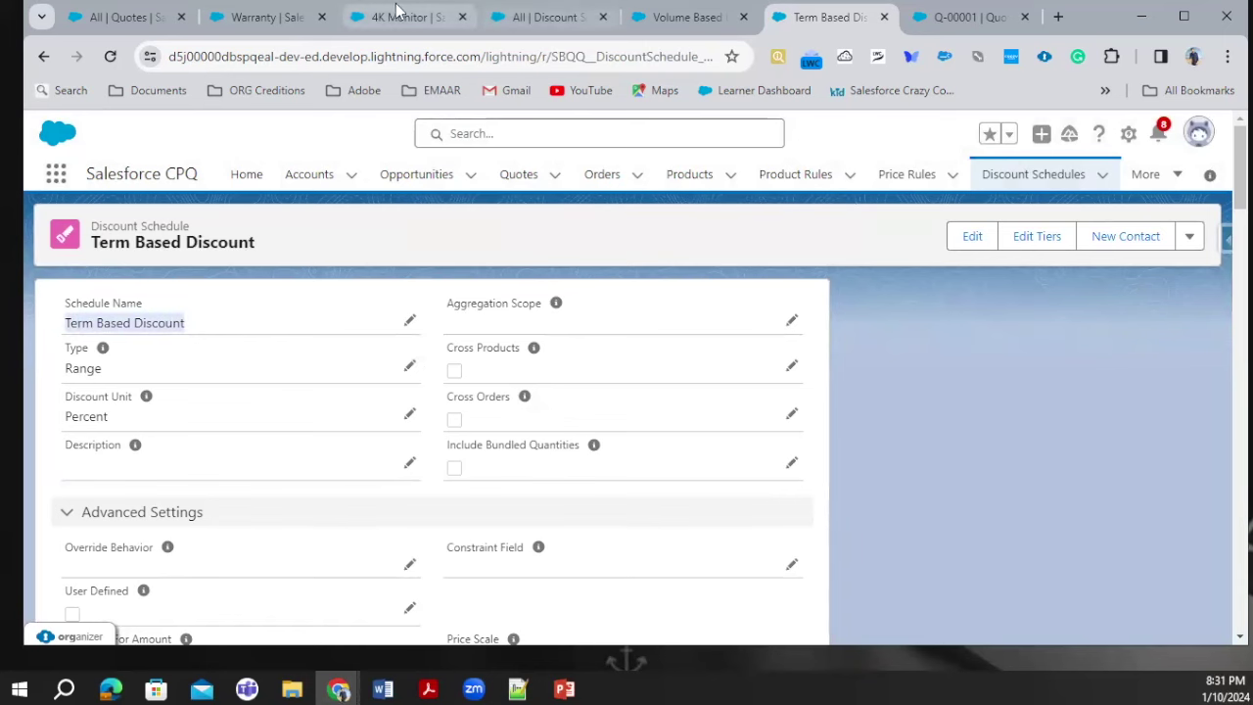
pyautogui.click(264, 17)
pyautogui.scroll(6, 348, 352)
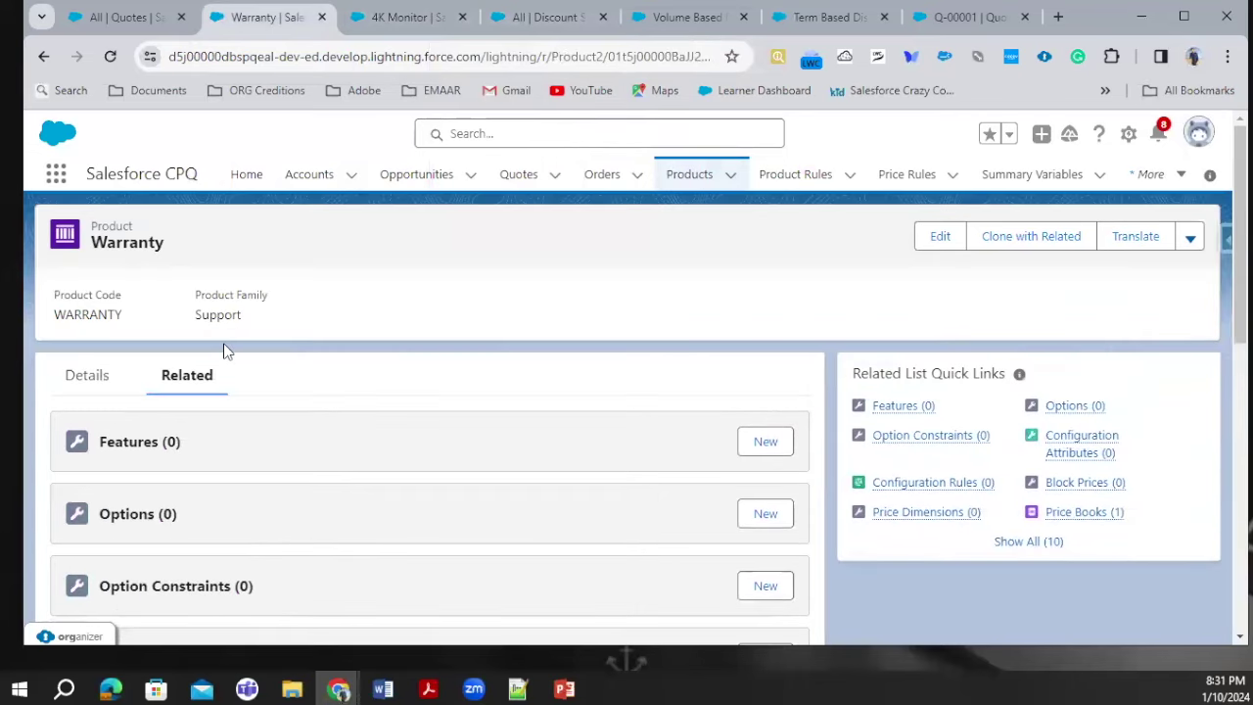
pyautogui.click(101, 379)
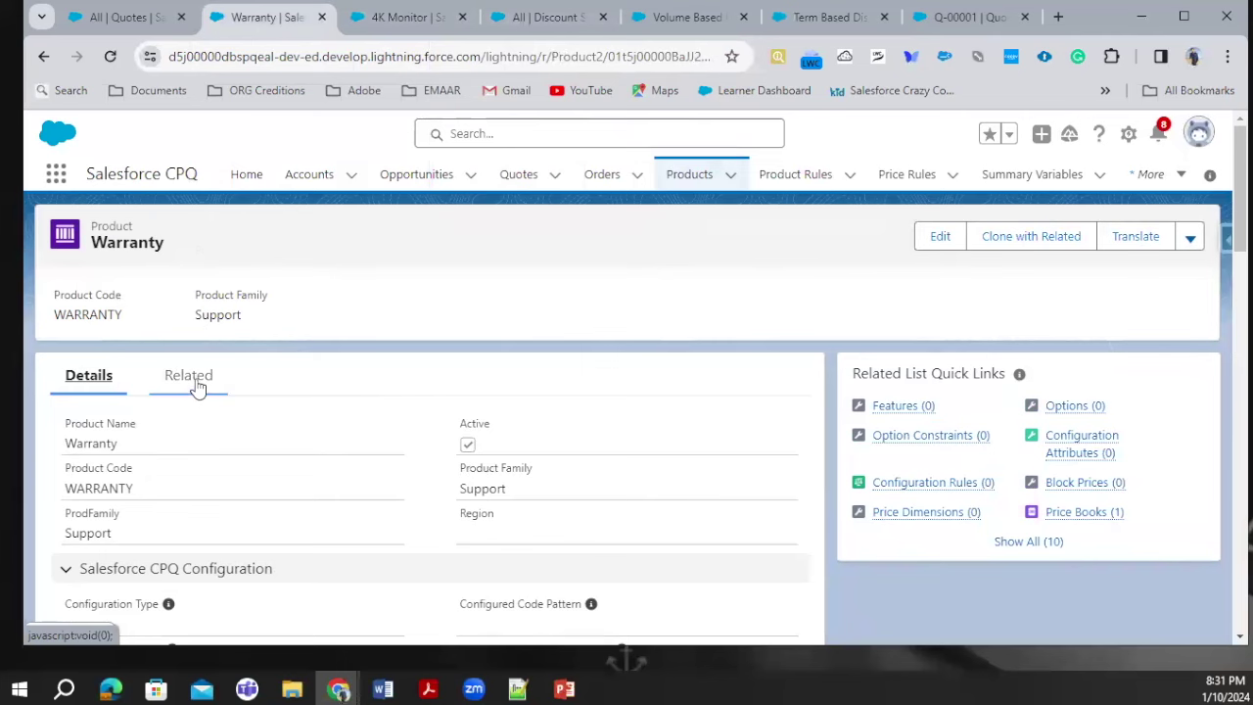
pyautogui.scroll(-6, 265, 367)
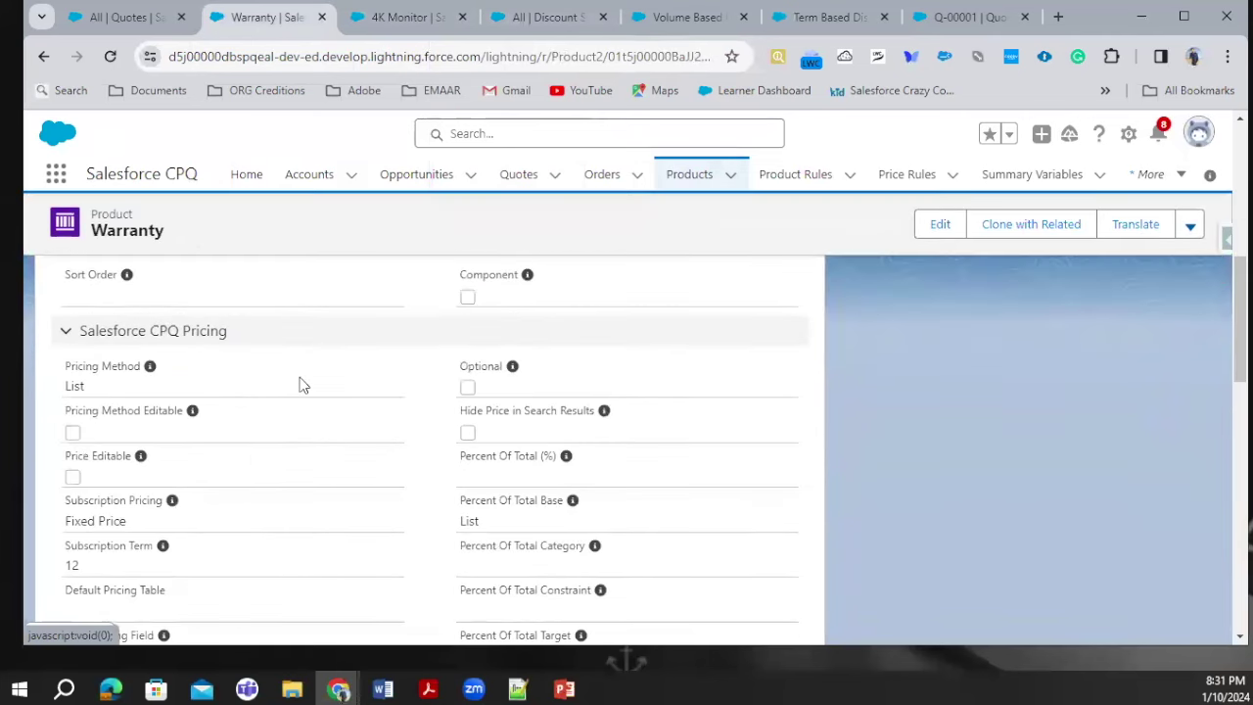
pyautogui.click(940, 227)
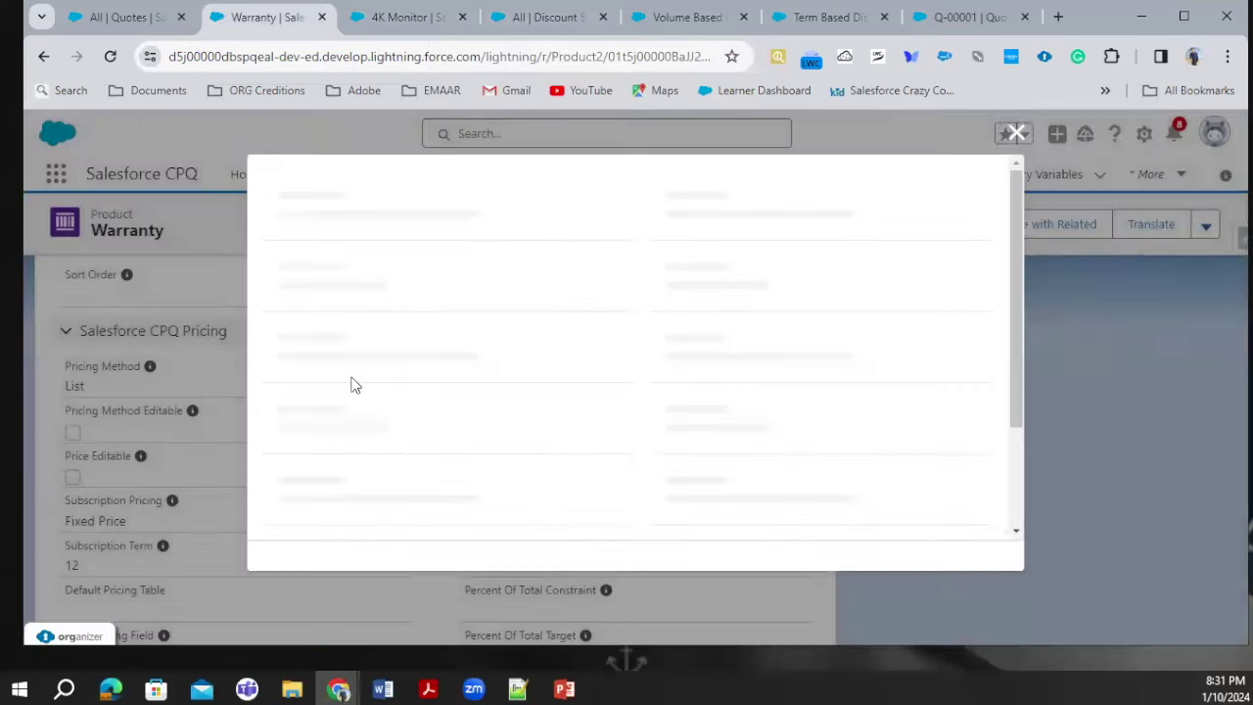
pyautogui.scroll(-6, 522, 334)
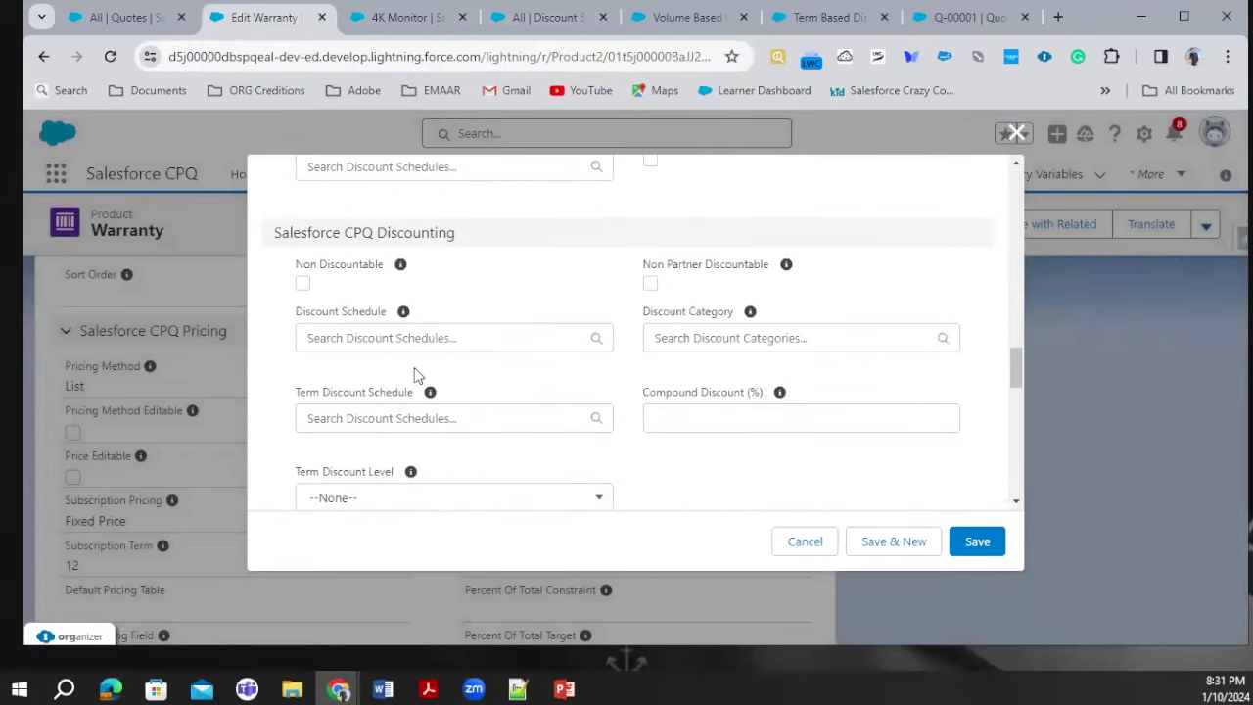
pyautogui.click(348, 421)
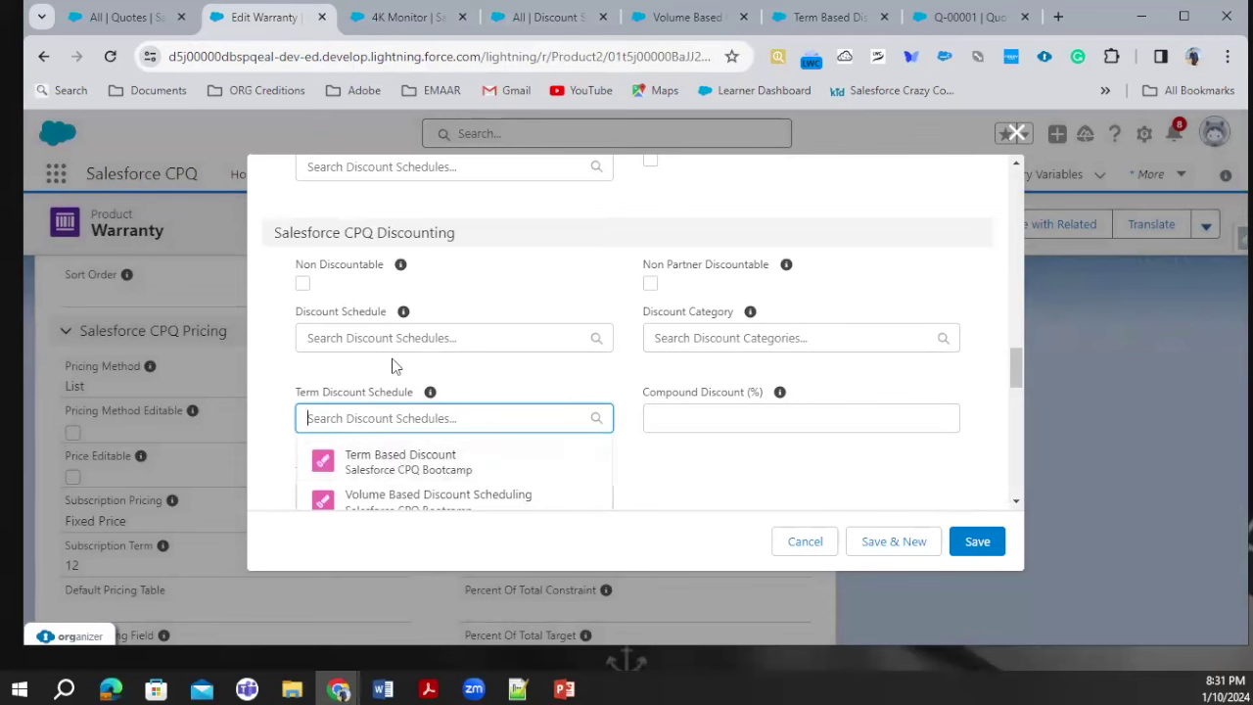
pyautogui.click(414, 464)
# - Review the Warranty product's subscription pricing, subscription term and discounting fields in the edit form
pyautogui.scroll(4, 500, 348)
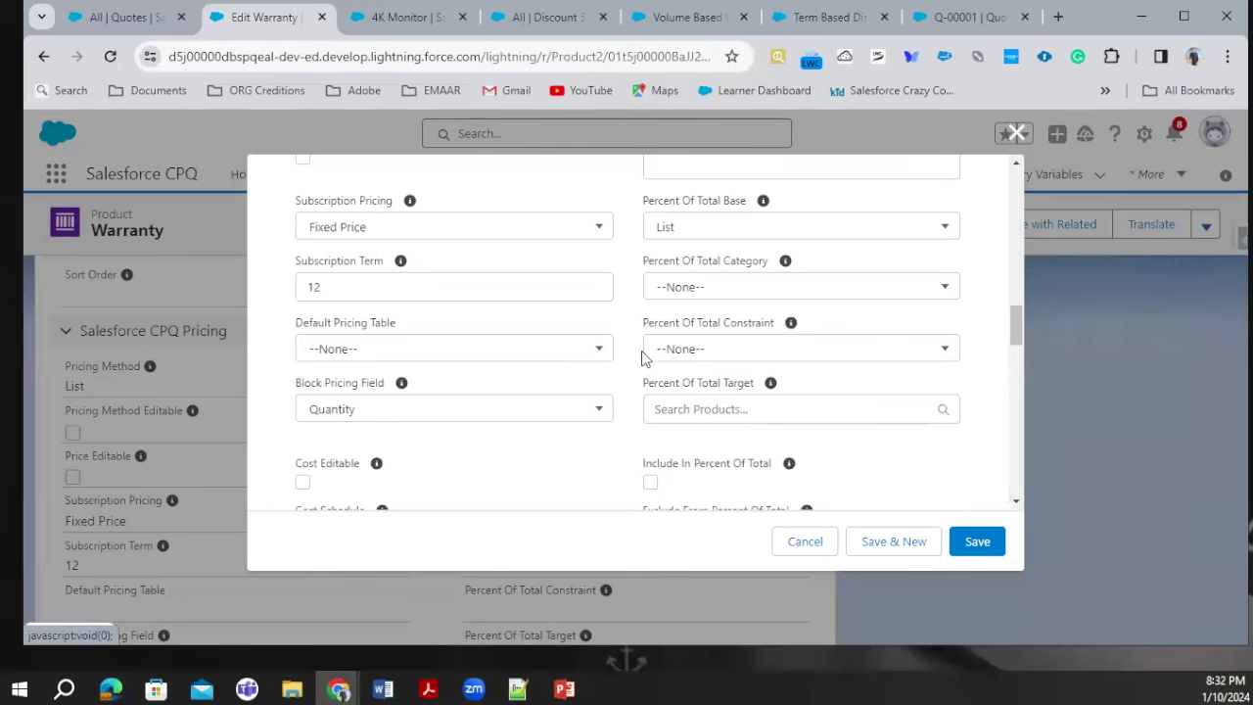
pyautogui.scroll(3, 645, 358)
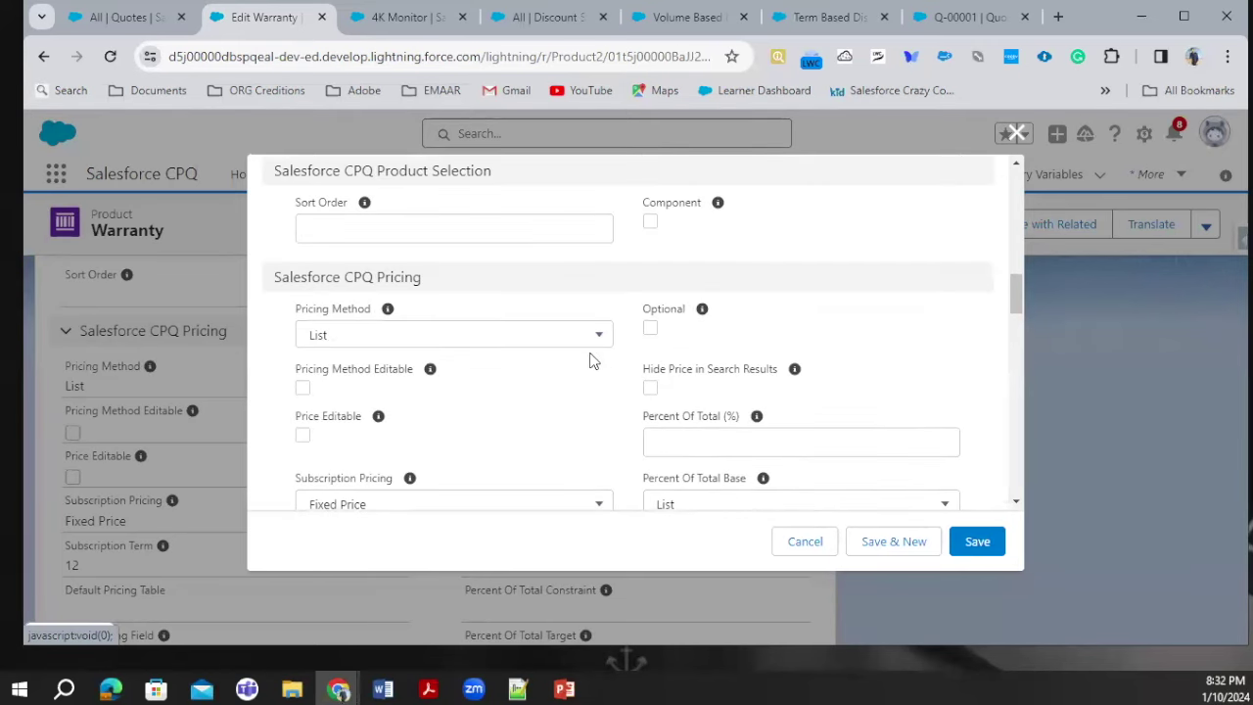
pyautogui.scroll(-5, 607, 359)
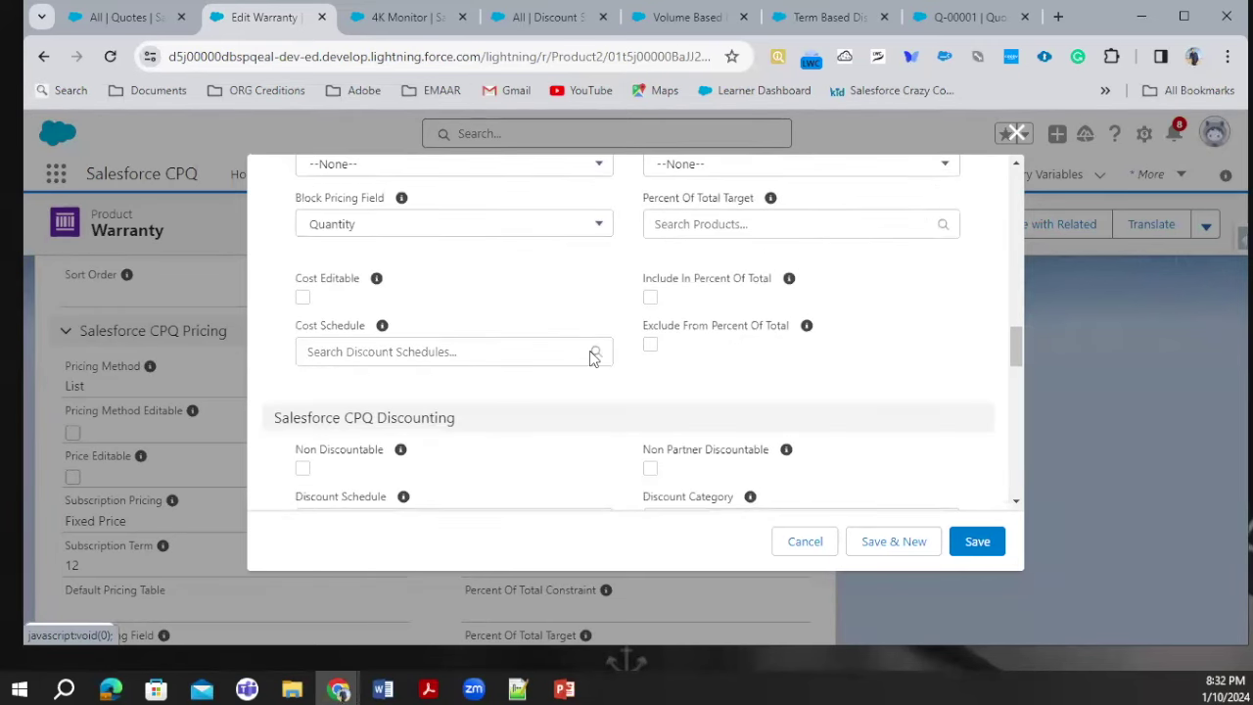
pyautogui.scroll(-3, 593, 357)
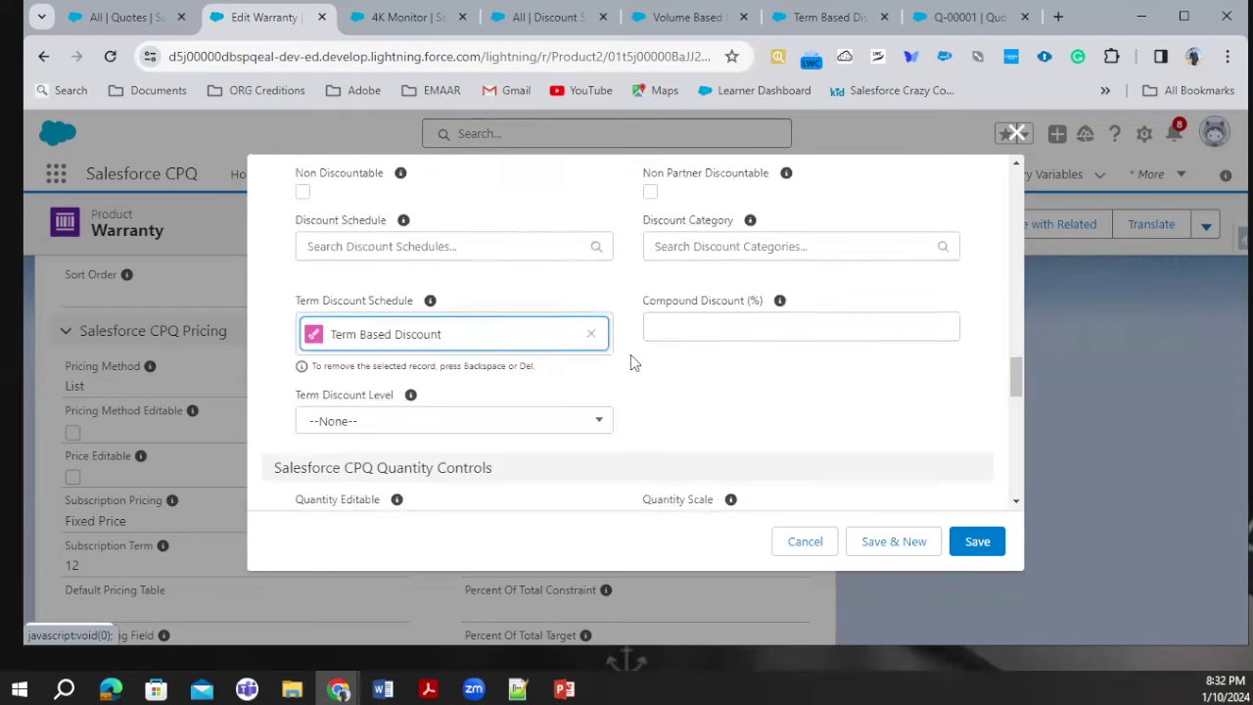
pyautogui.scroll(7, 630, 363)
pyautogui.scroll(-6, 657, 469)
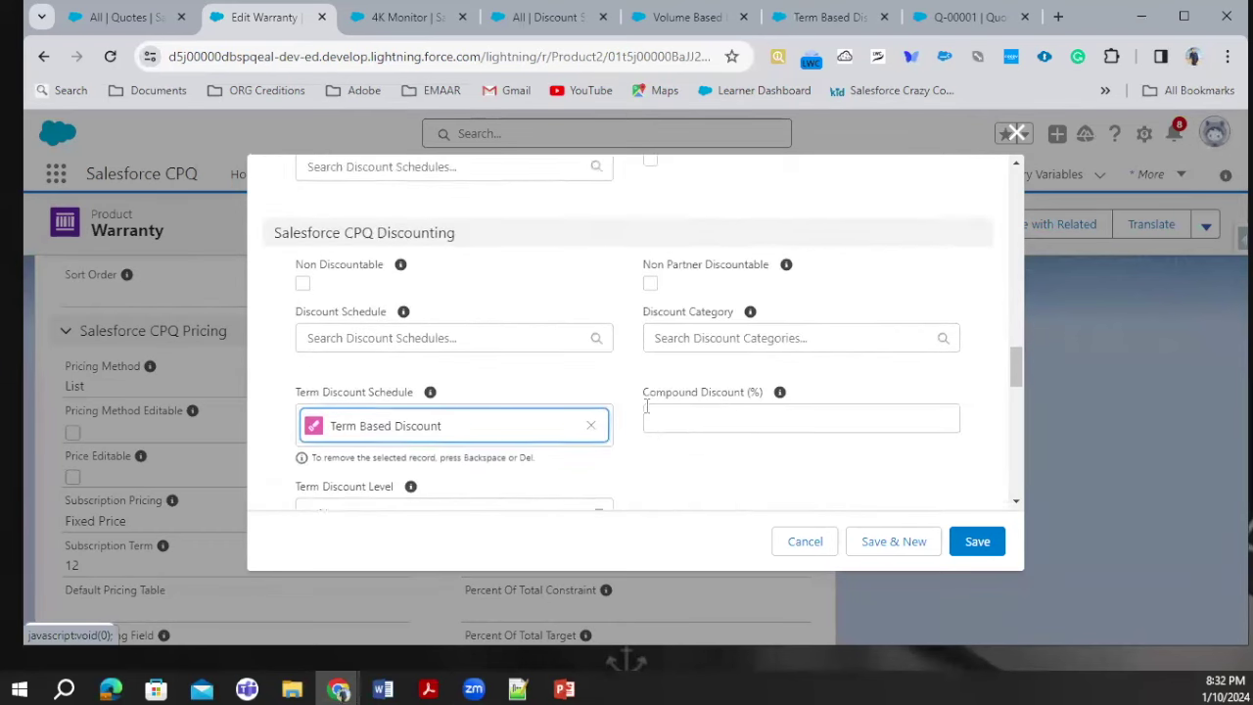
# - Set the Term Discount Level of the Warranty product to Quote and save the record
pyautogui.scroll(-1, 685, 392)
pyautogui.scroll(-1, 741, 366)
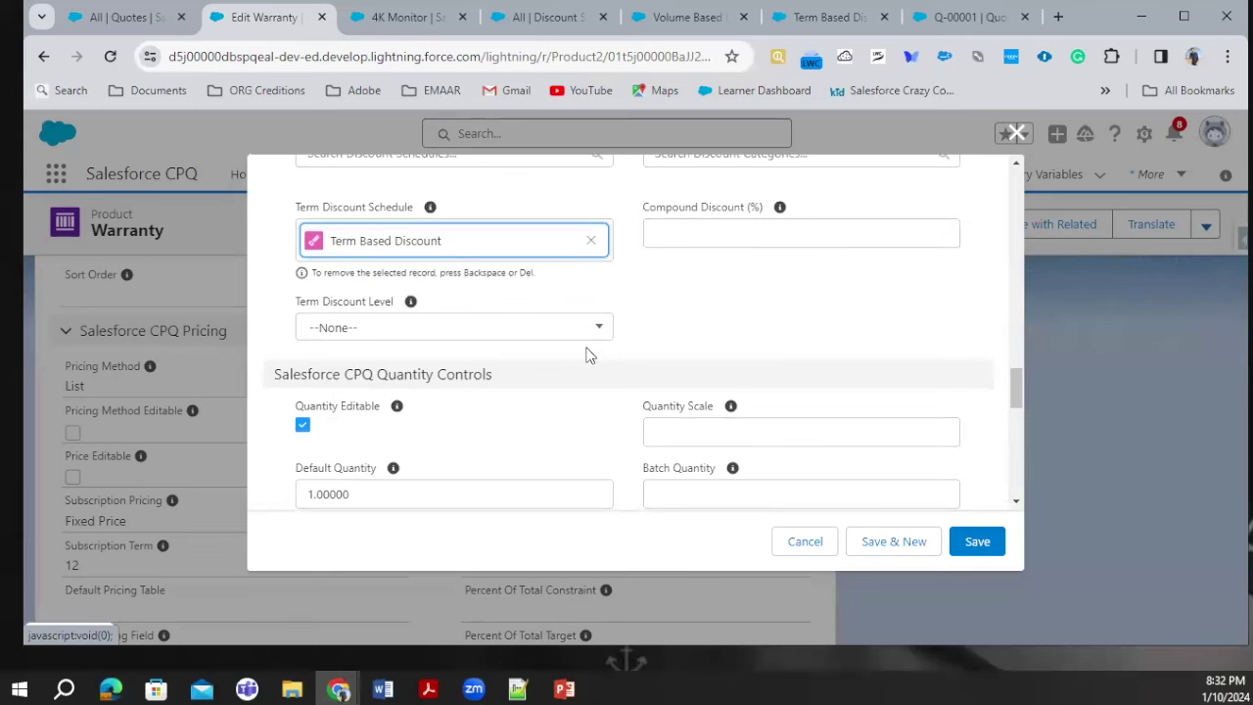
pyautogui.click(488, 331)
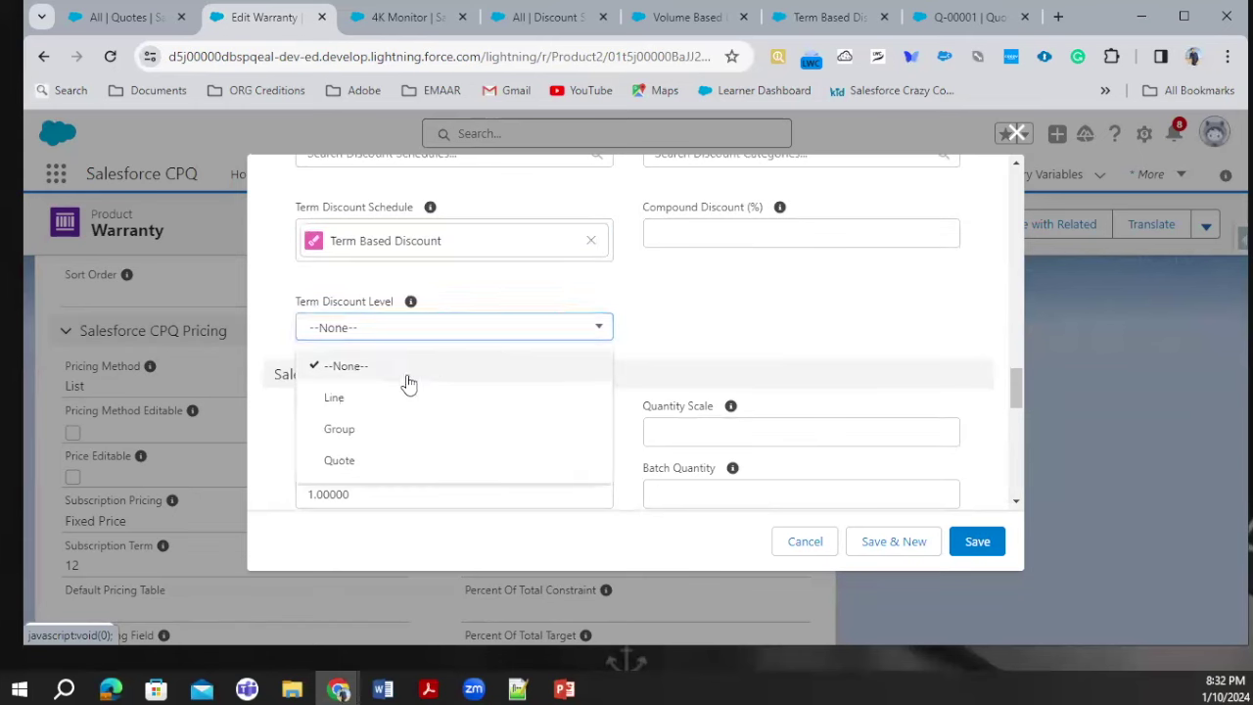
pyautogui.click(360, 401)
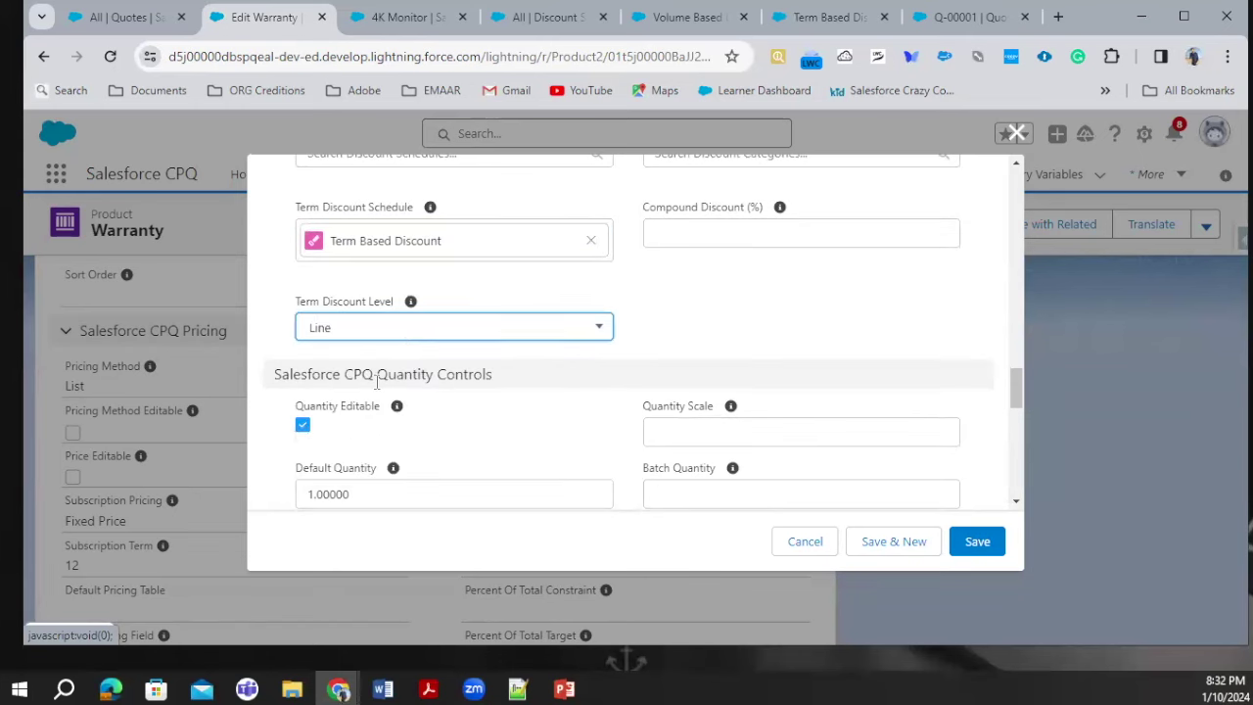
pyautogui.click(407, 332)
pyautogui.click(343, 460)
pyautogui.click(366, 337)
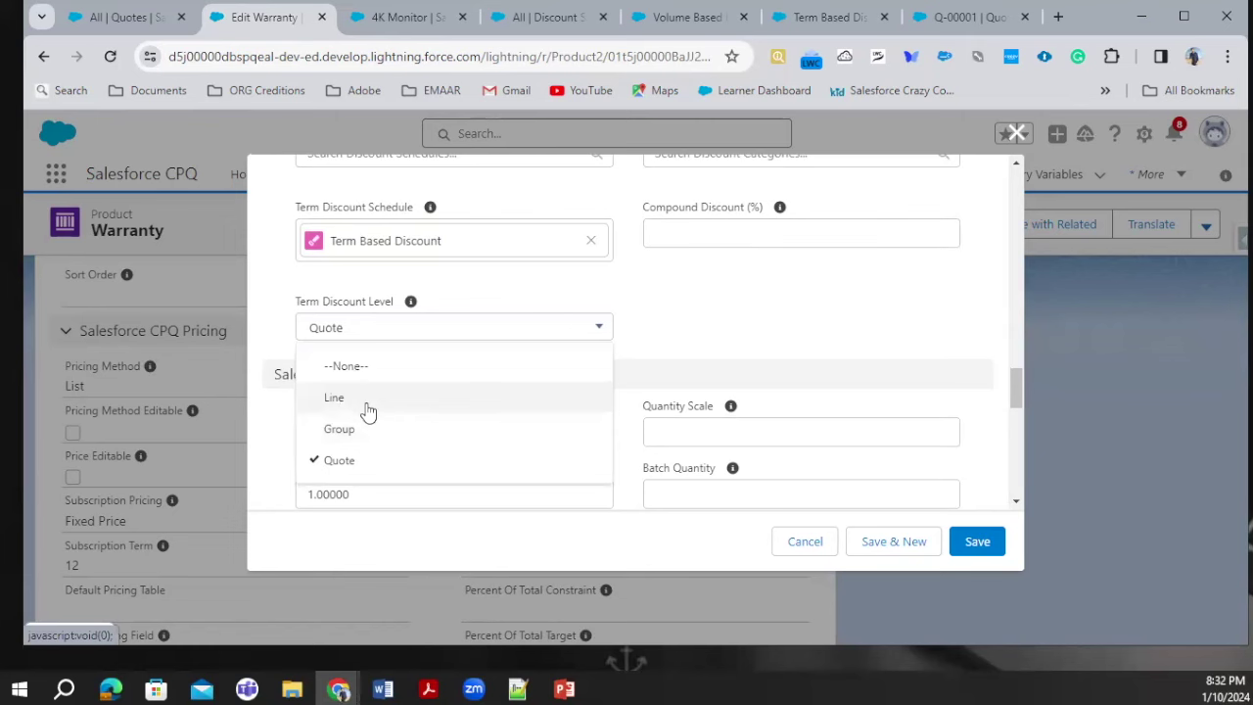
pyautogui.click(795, 354)
pyautogui.click(978, 537)
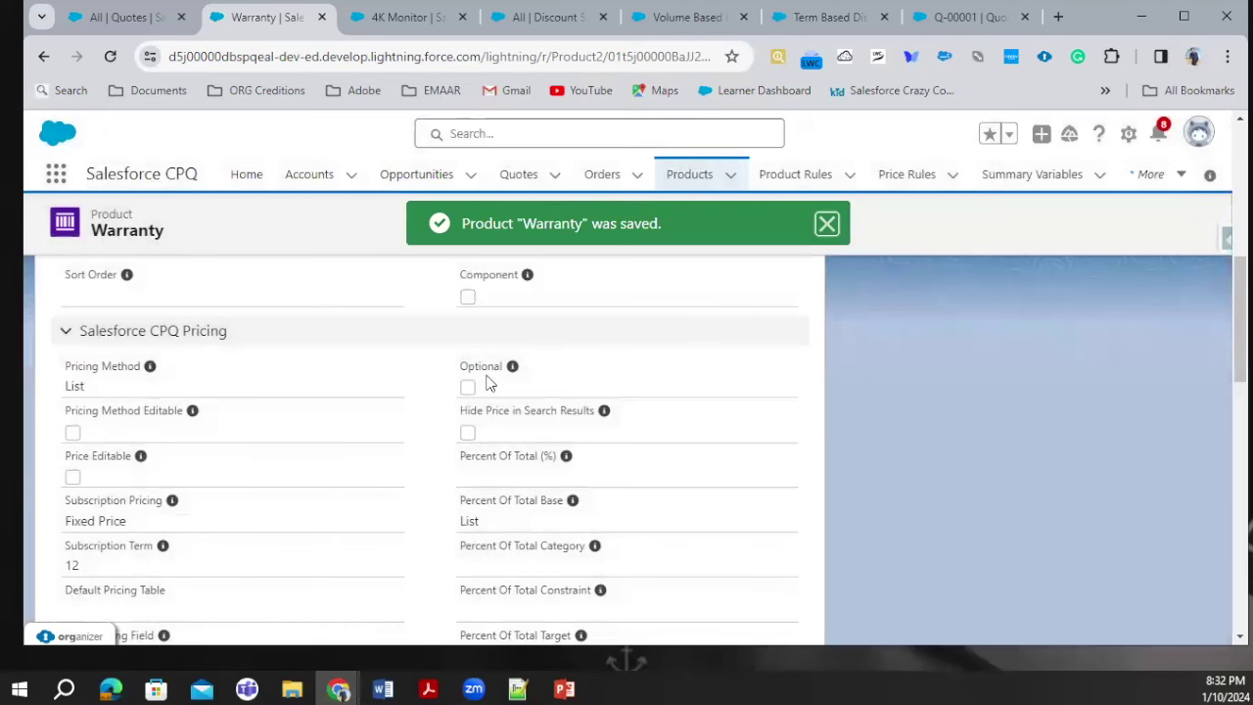
# - Search the Warranty product page for "Subscrip" and check its subscription pricing and term fields
pyautogui.hotkey('ctrl', 'f')
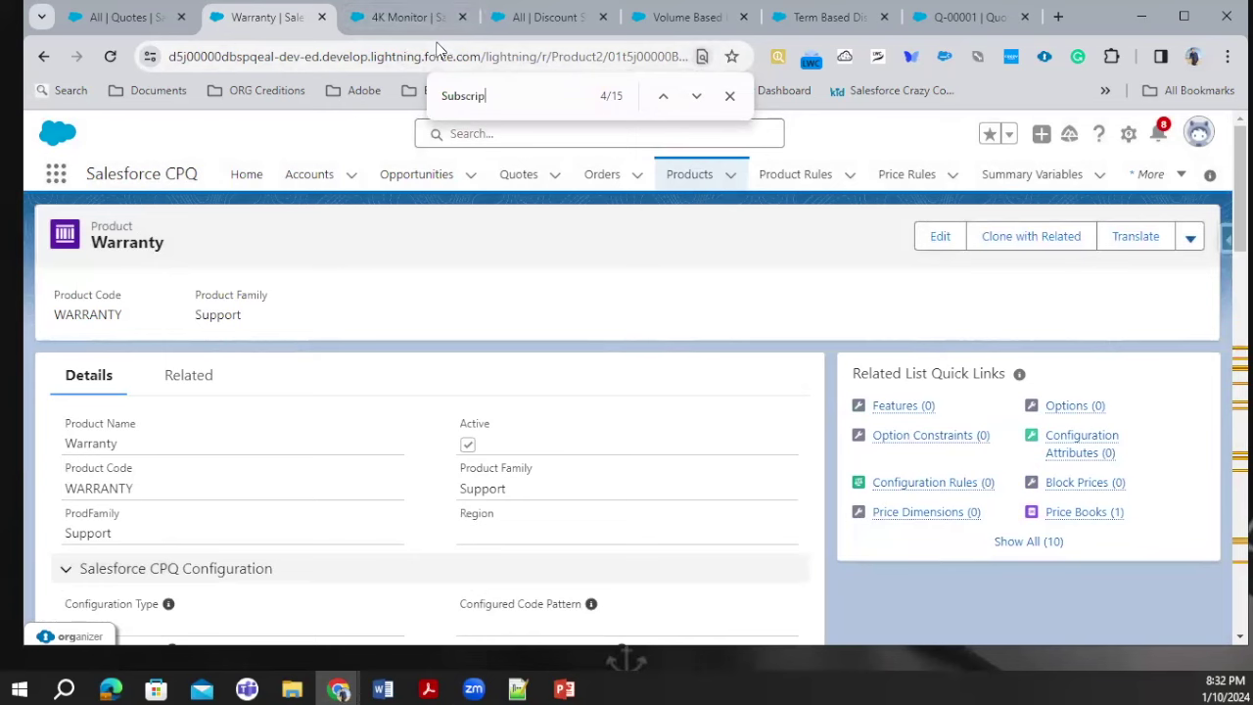
pyautogui.scroll(-7, 210, 454)
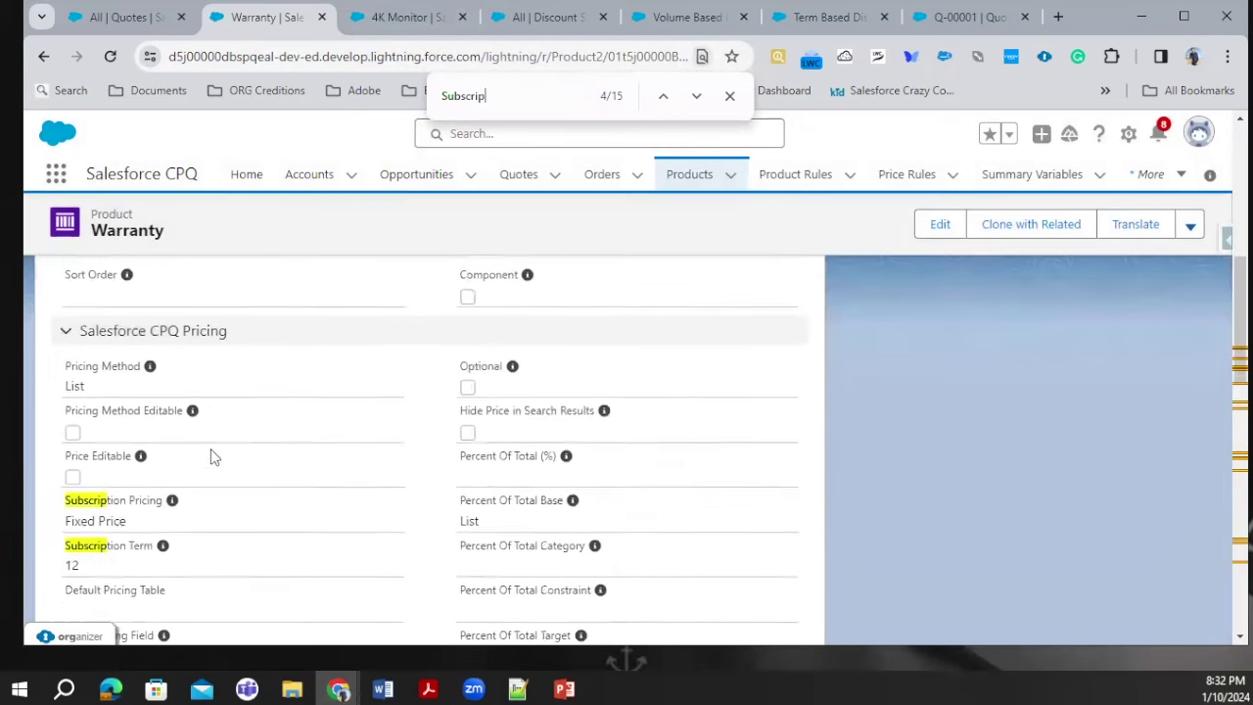
pyautogui.click(396, 16)
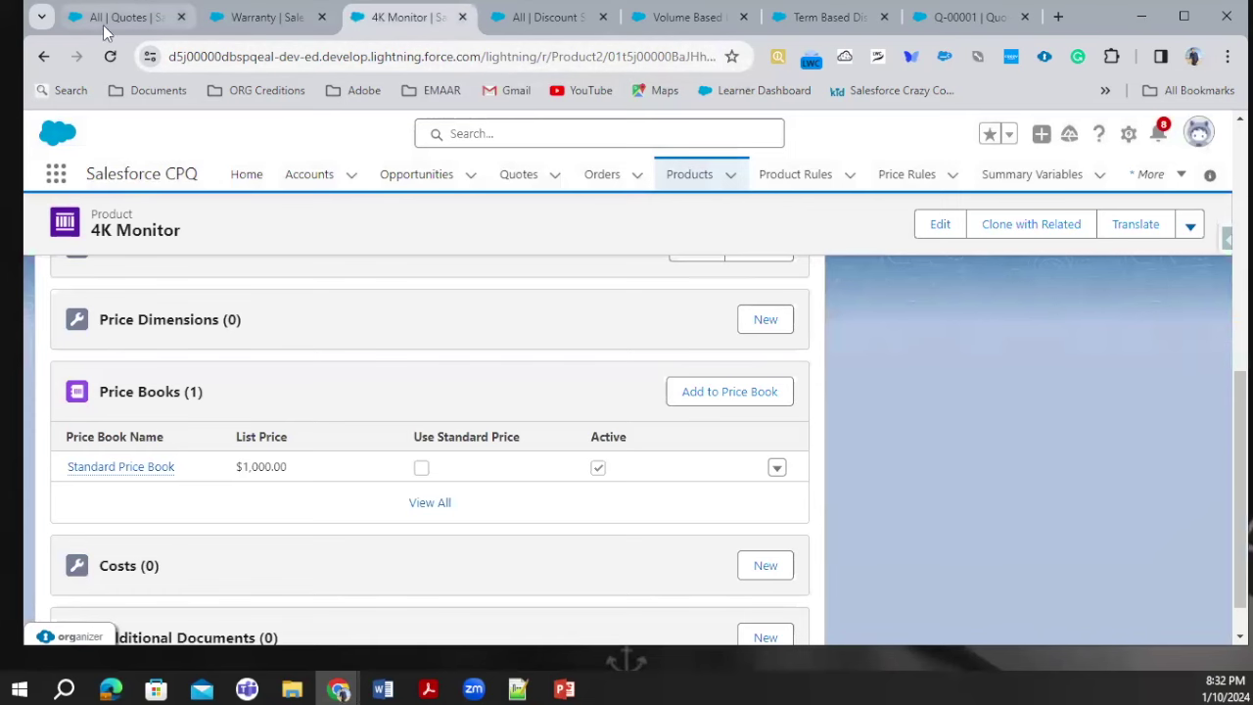
# - Search for the Warranty product and add it as a line to quote Q-00001
pyautogui.click(960, 21)
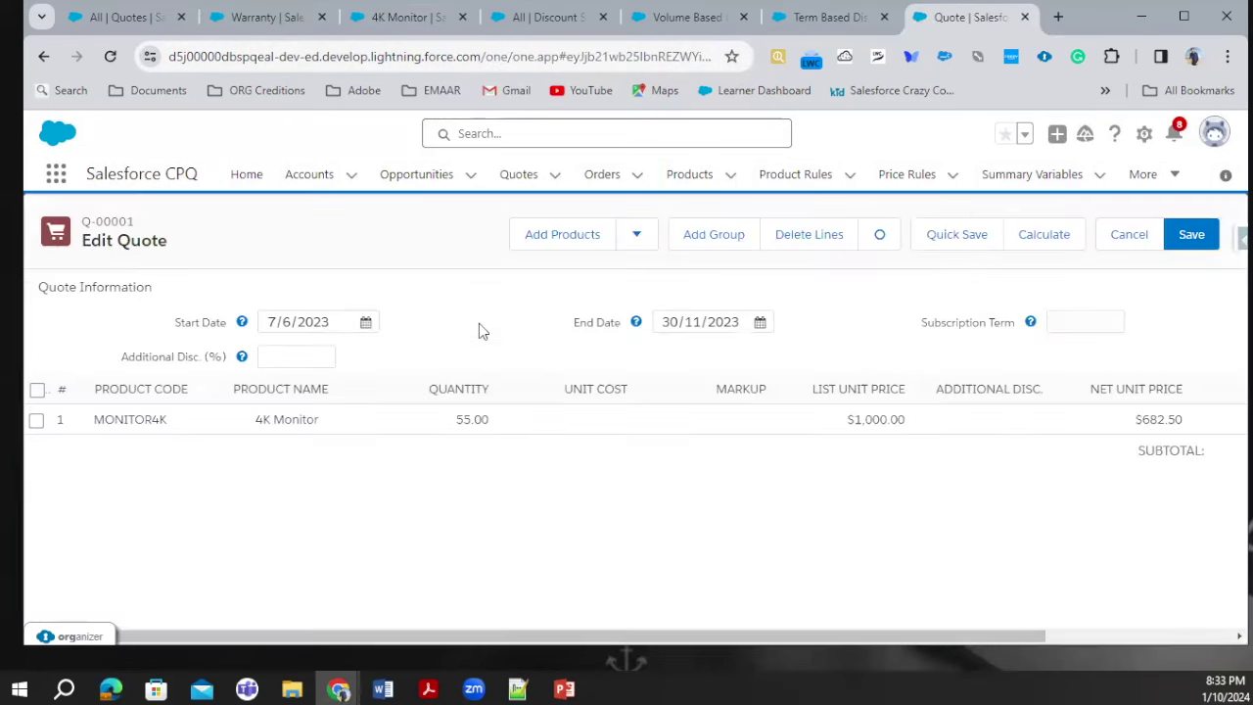
pyautogui.click(578, 233)
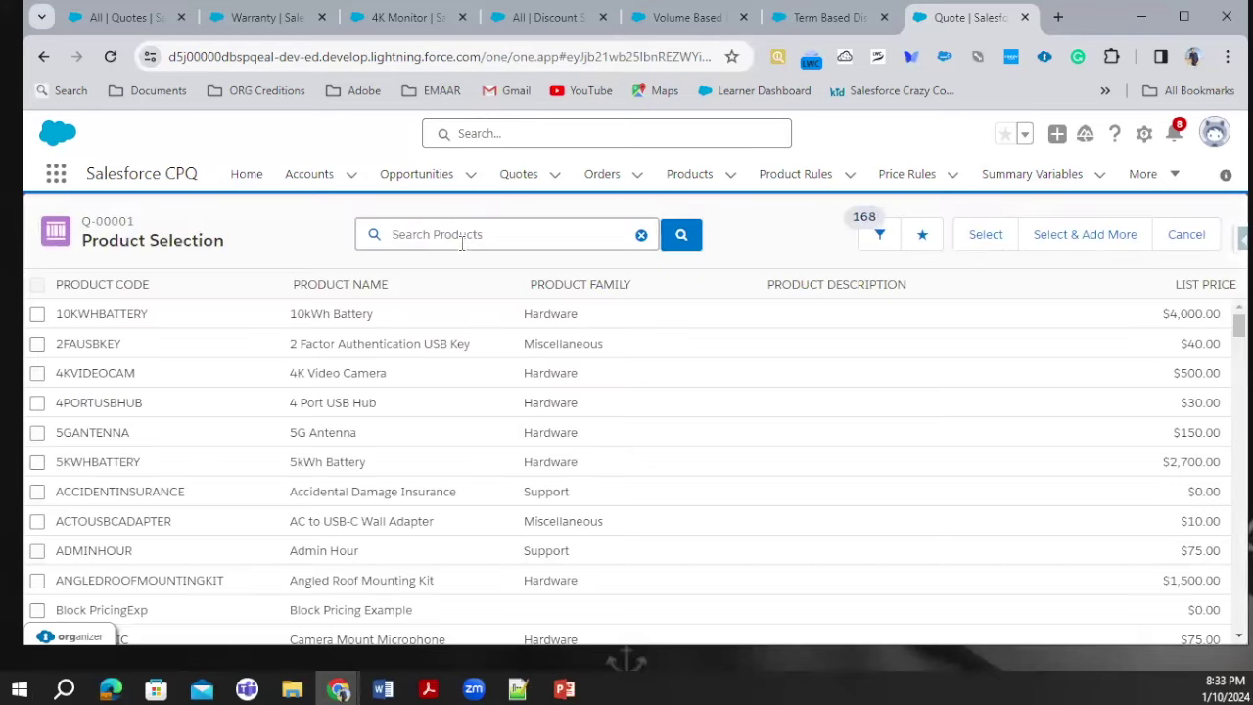
pyautogui.write('Warren')
pyautogui.press('Return')
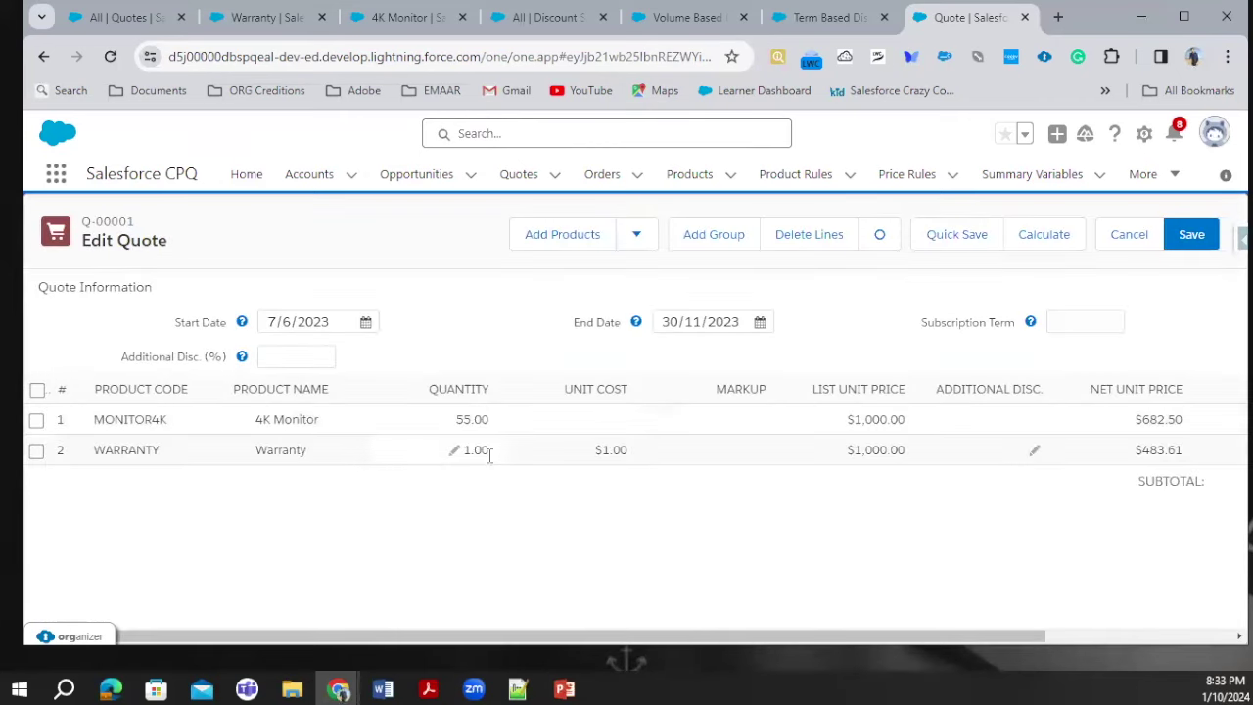
pyautogui.click(483, 454)
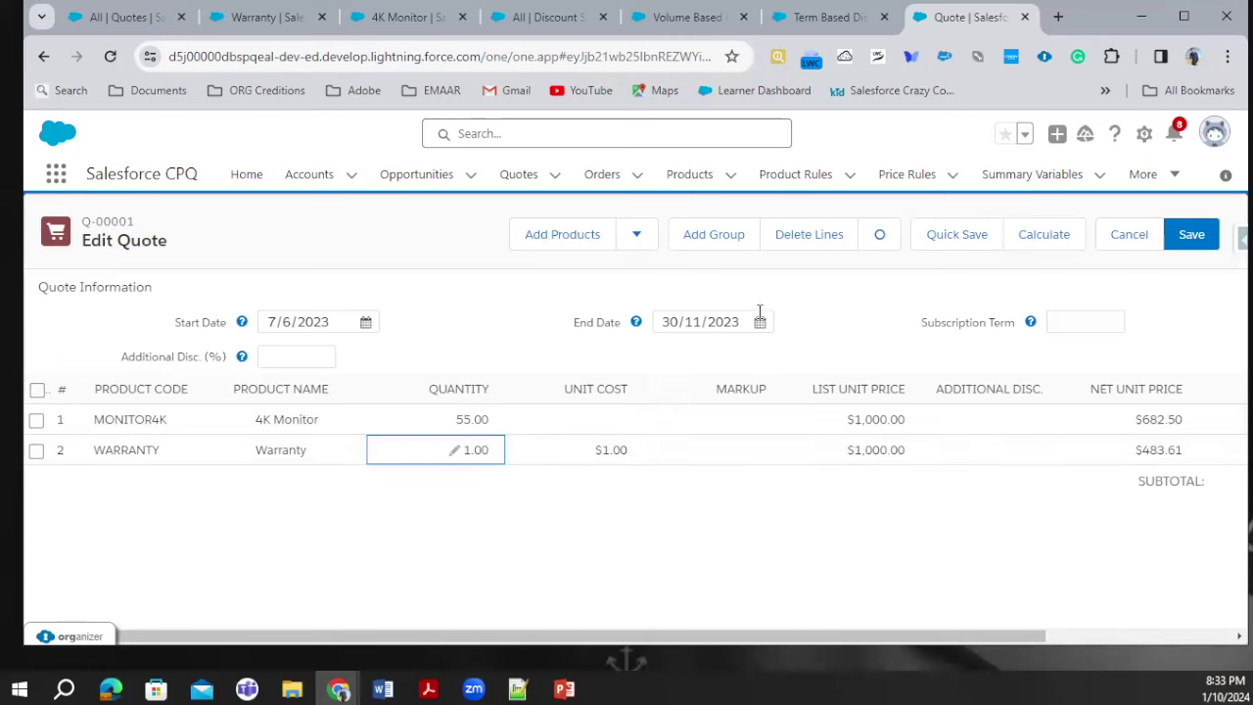
pyautogui.click(1102, 322)
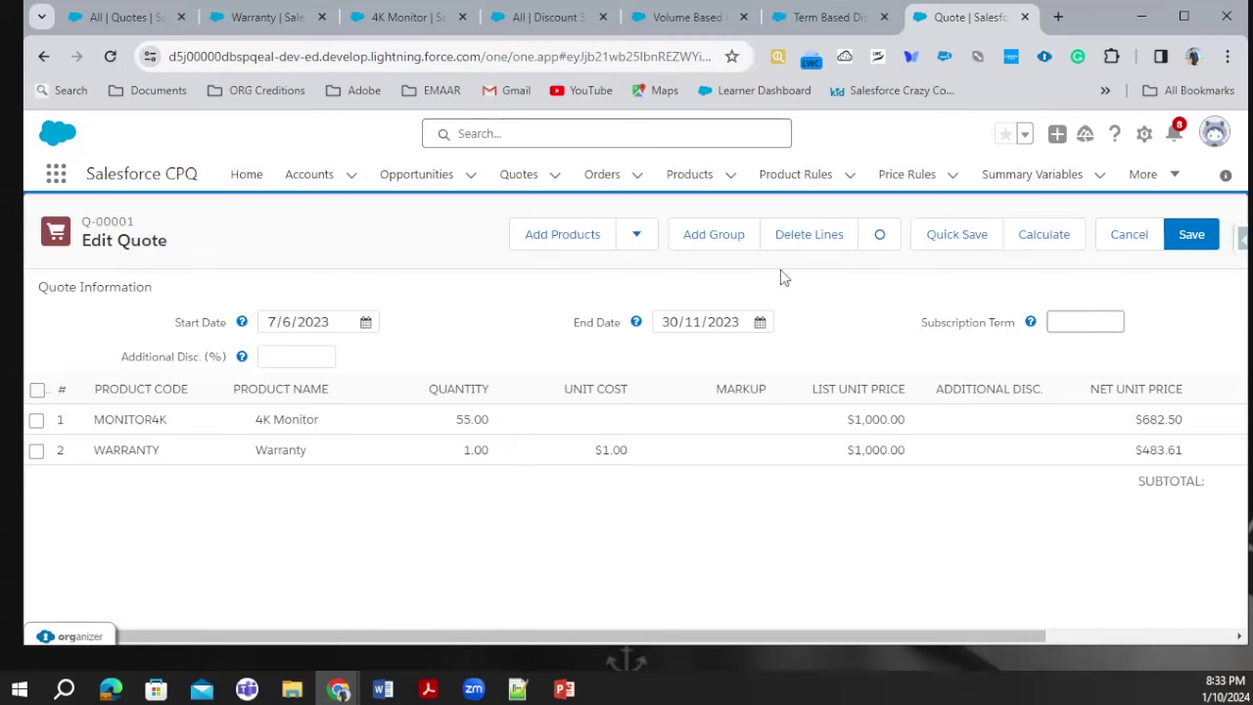
# - Return to the Term Based Discount schedule record and open its discount tiers for editing
pyautogui.click(260, 24)
pyautogui.scroll(3, 333, 305)
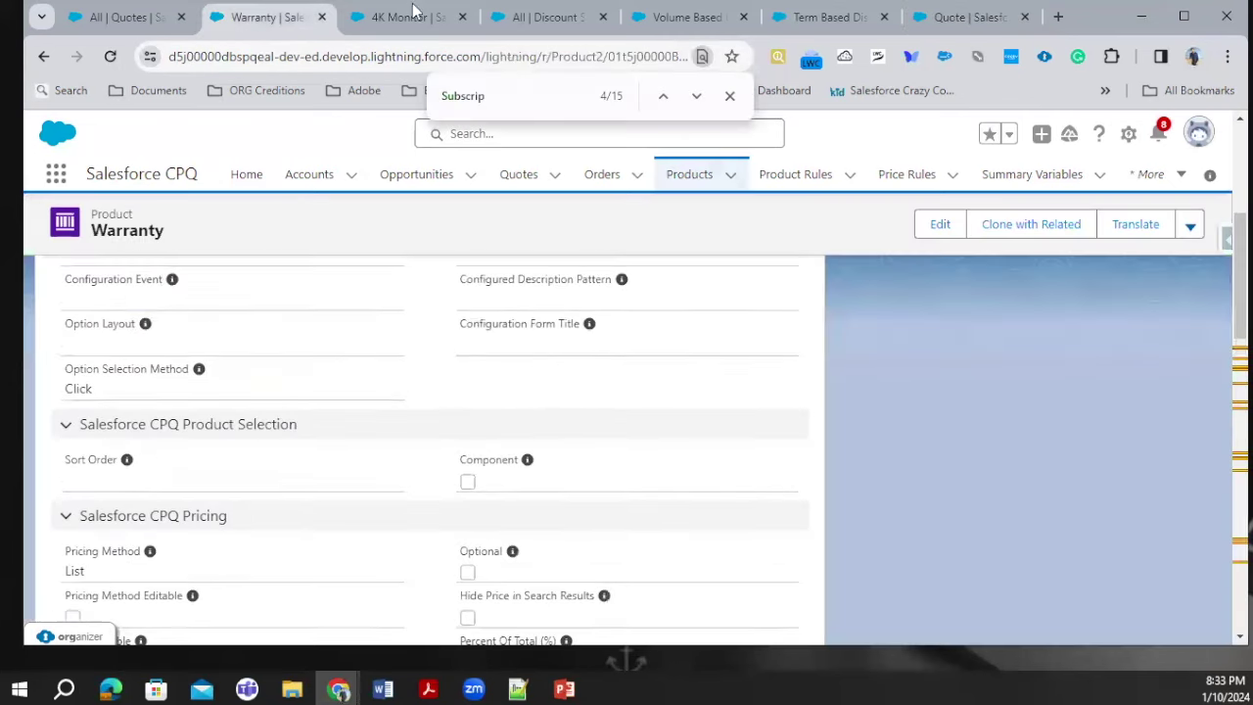
pyautogui.click(413, 17)
pyautogui.click(533, 22)
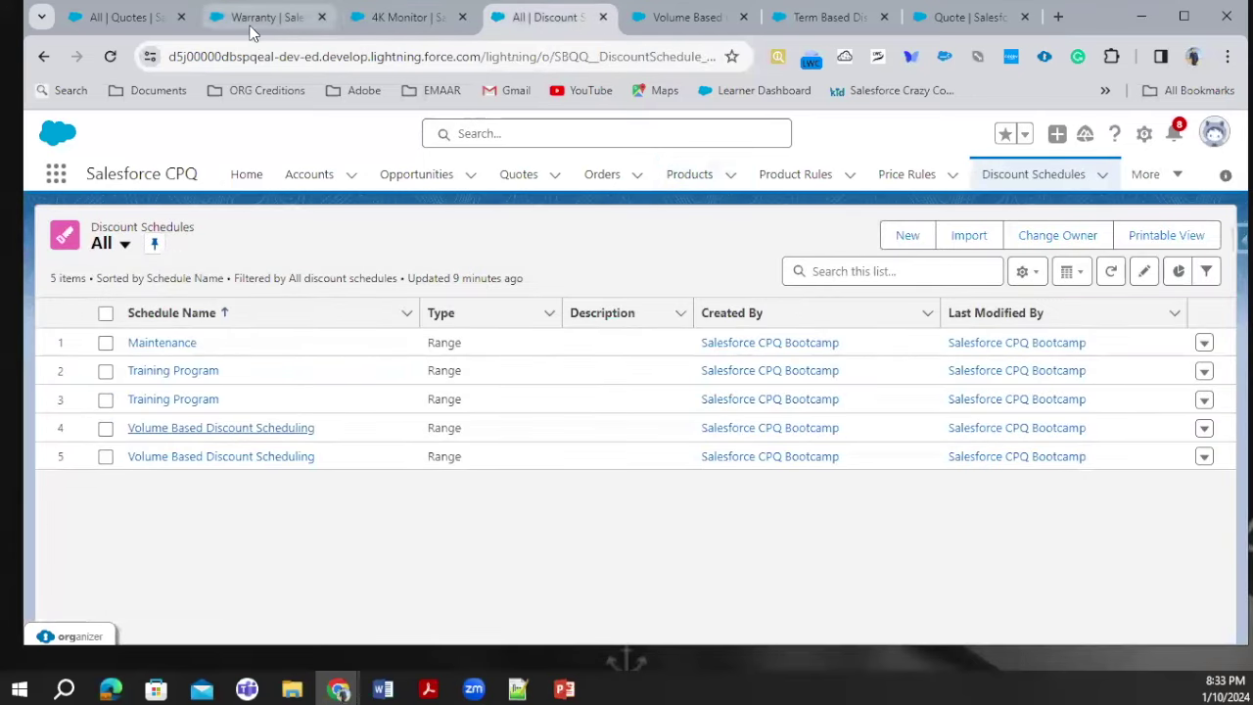
pyautogui.click(822, 22)
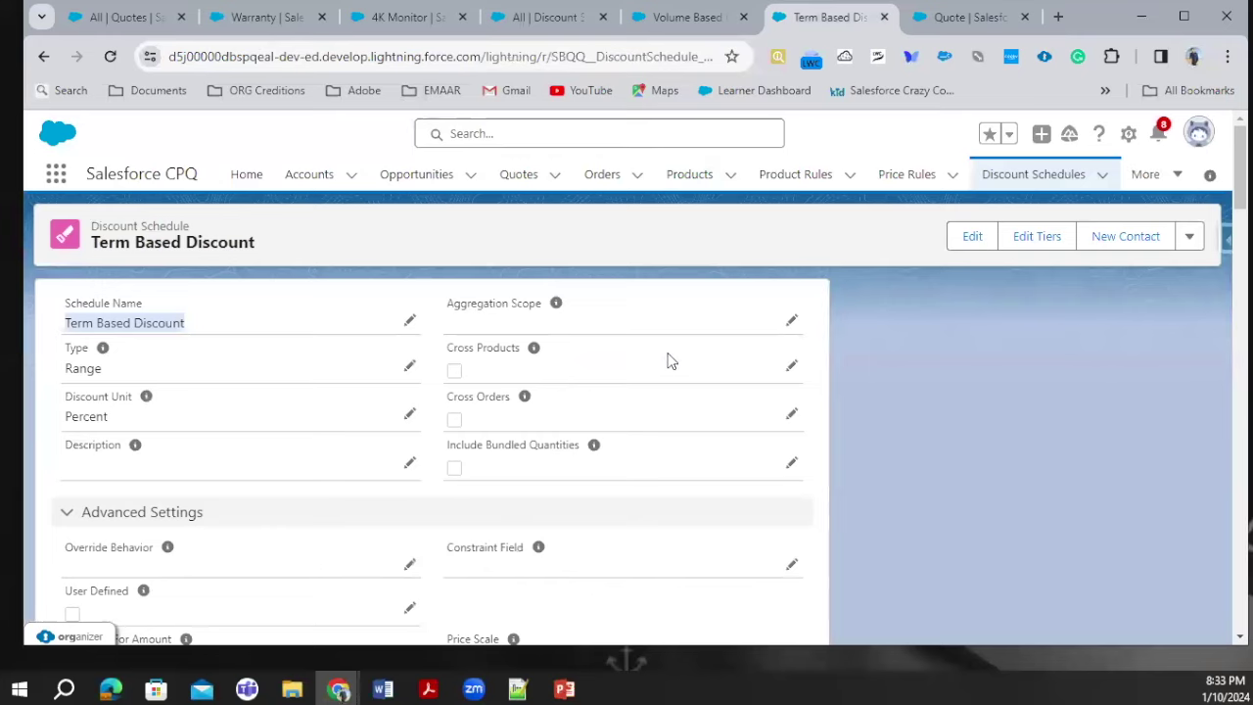
pyautogui.scroll(-10, 601, 411)
pyautogui.scroll(6, 578, 387)
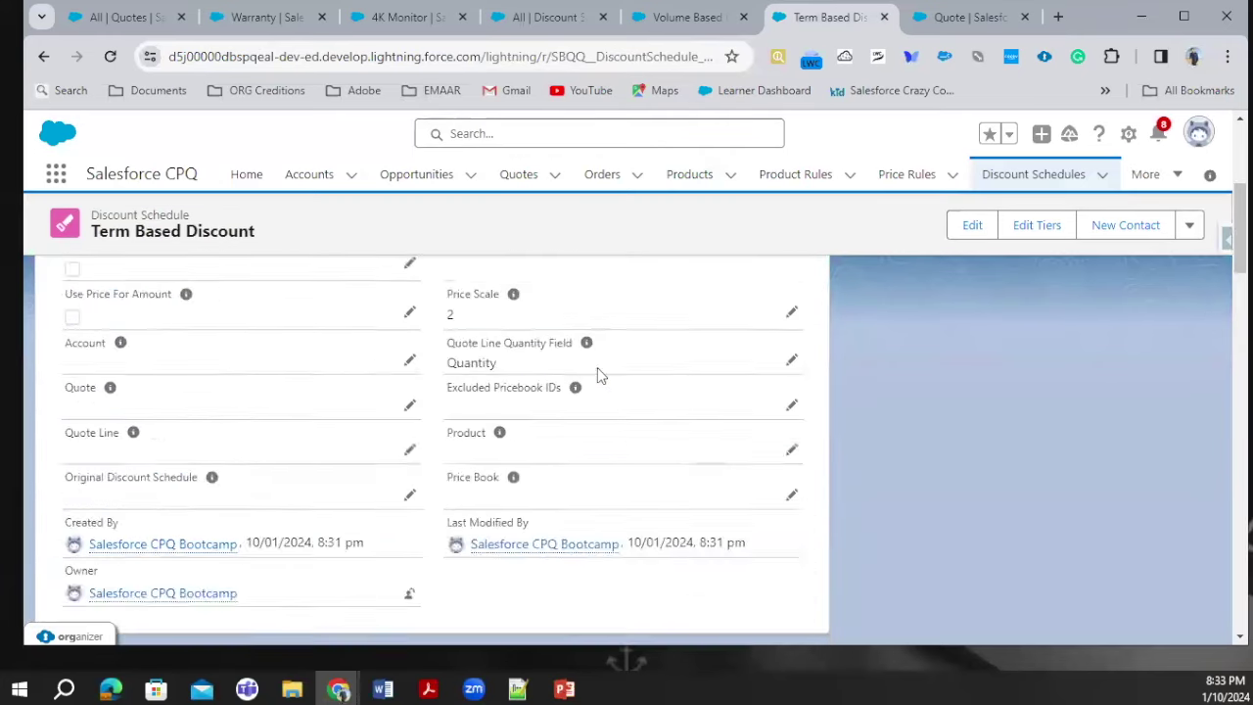
pyautogui.scroll(5, 599, 375)
pyautogui.click(1039, 230)
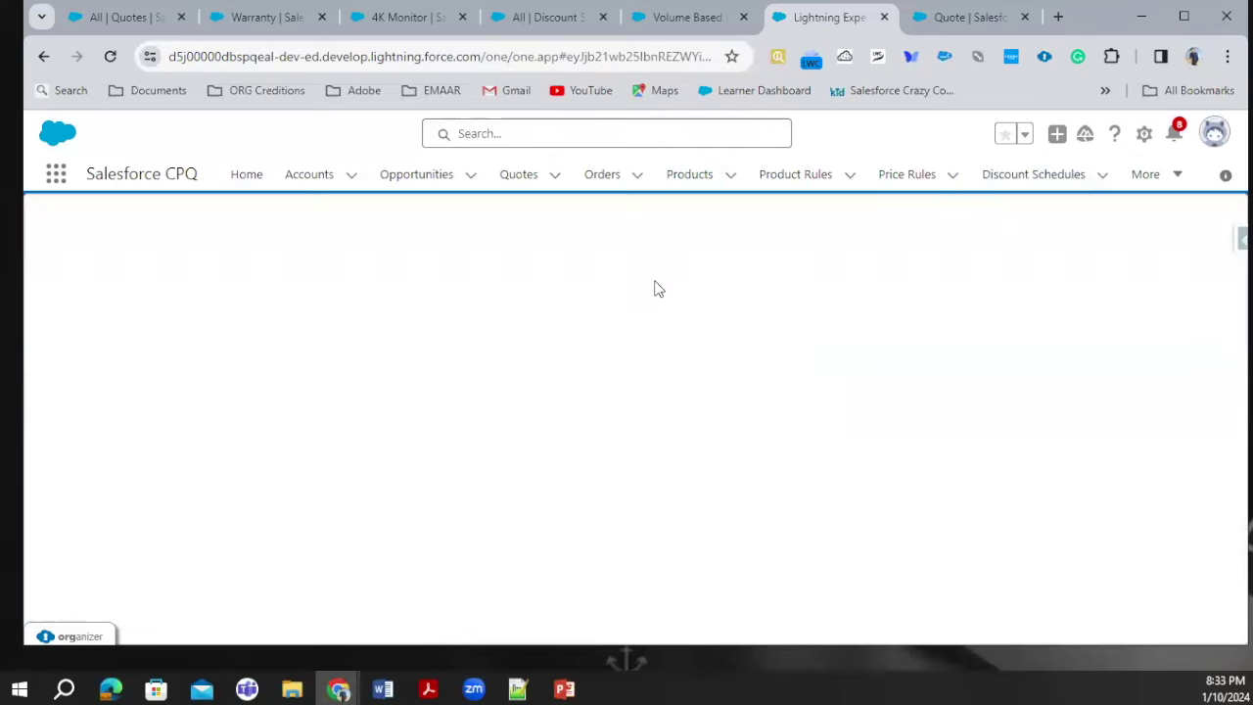
# - Name three discount tiers Tier1, Tier 2 and Tier 3 in the Term Based Discount schedule
pyautogui.click(172, 352)
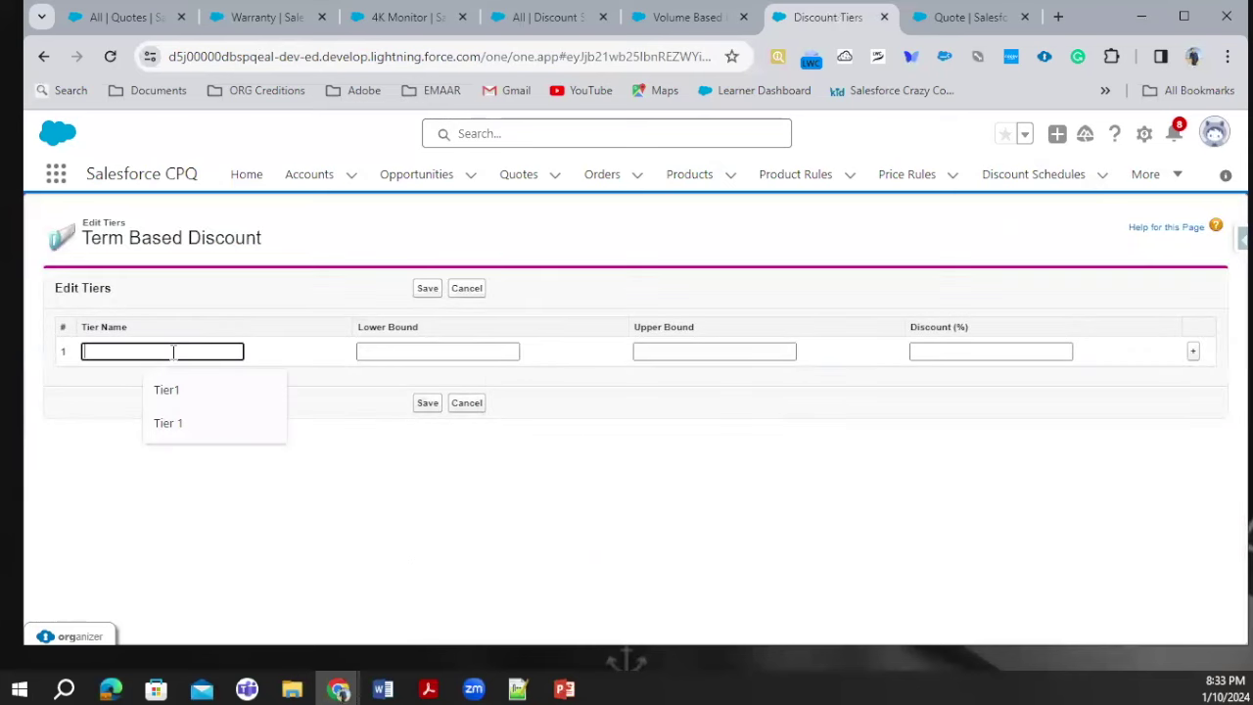
pyautogui.click(167, 389)
pyautogui.click(162, 419)
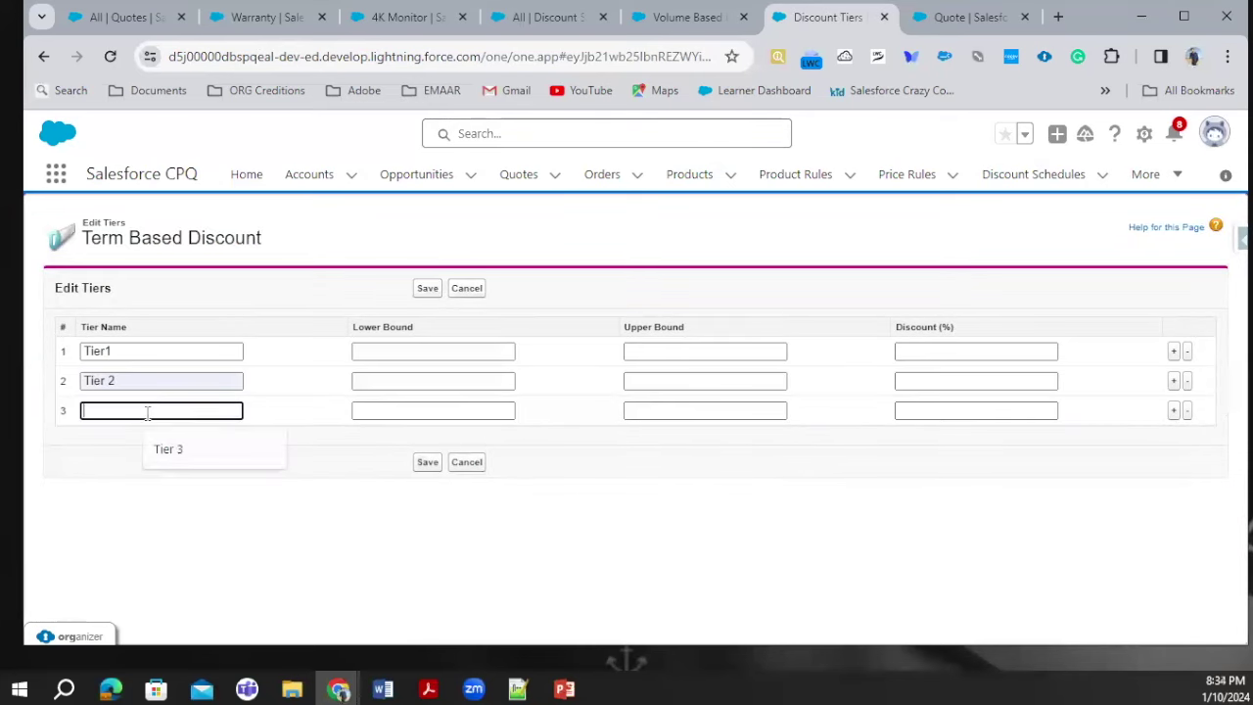
pyautogui.click(168, 447)
# - Set the term bounds to 1–12 for Tier1, 12–24 for Tier 2 and 24–36 for Tier 3
pyautogui.click(431, 349)
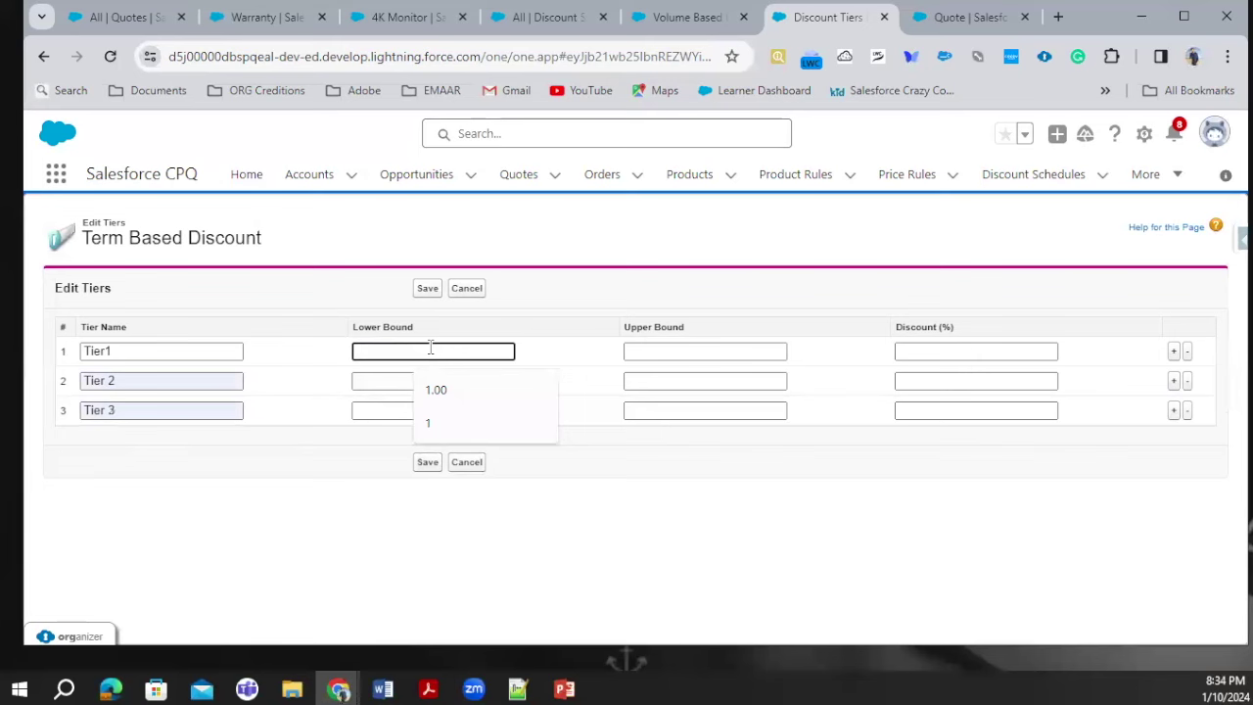
pyautogui.click(672, 346)
pyautogui.write('12')
pyautogui.click(479, 384)
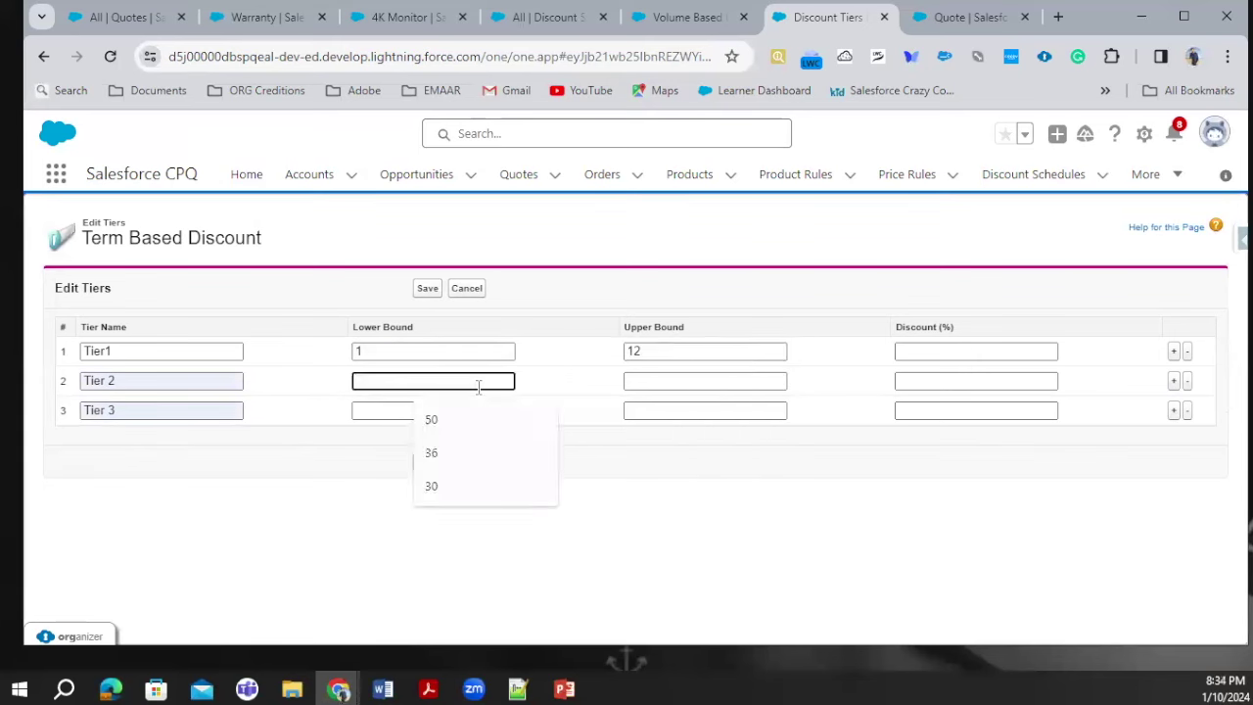
pyautogui.write('12')
pyautogui.click(668, 380)
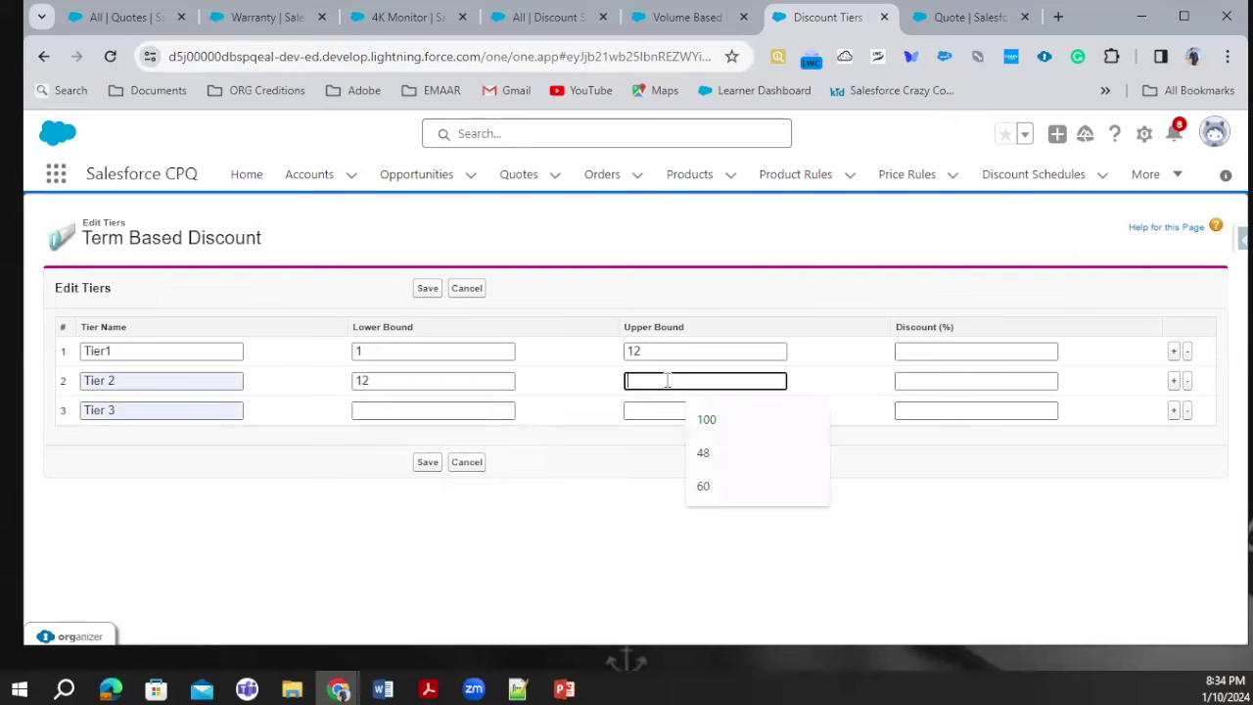
pyautogui.write('24')
pyautogui.click(409, 411)
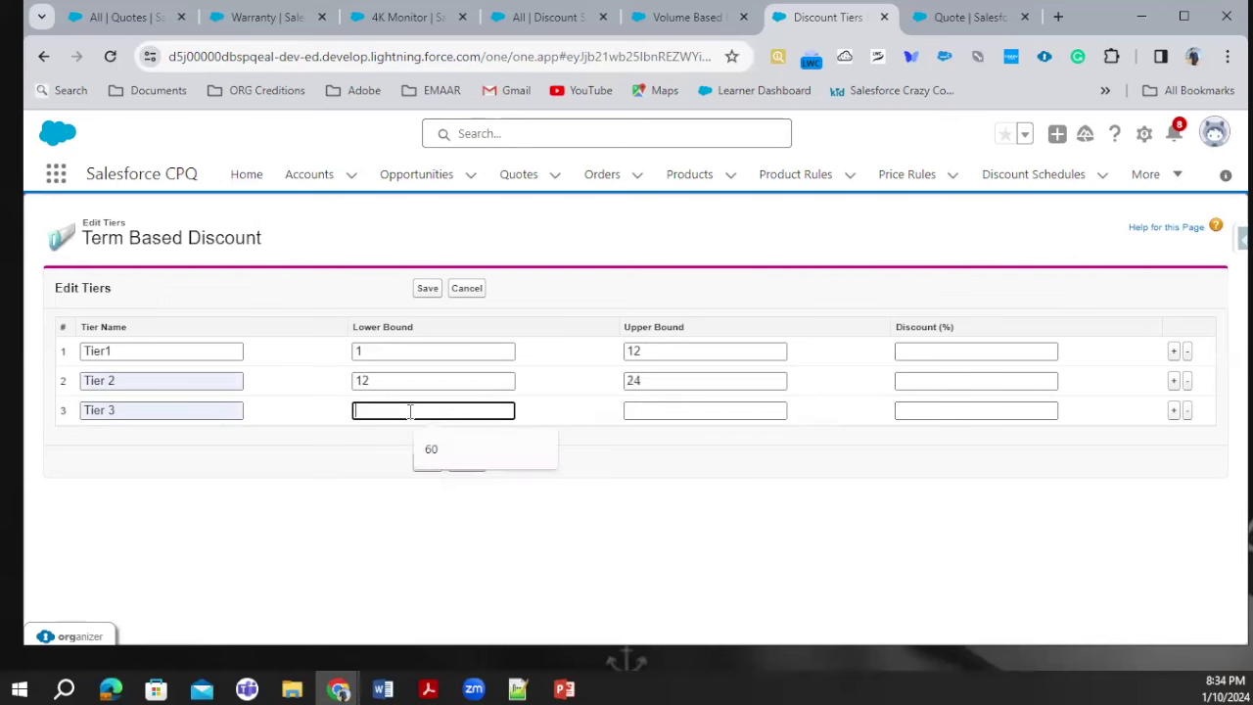
pyautogui.write('24')
pyautogui.click(713, 411)
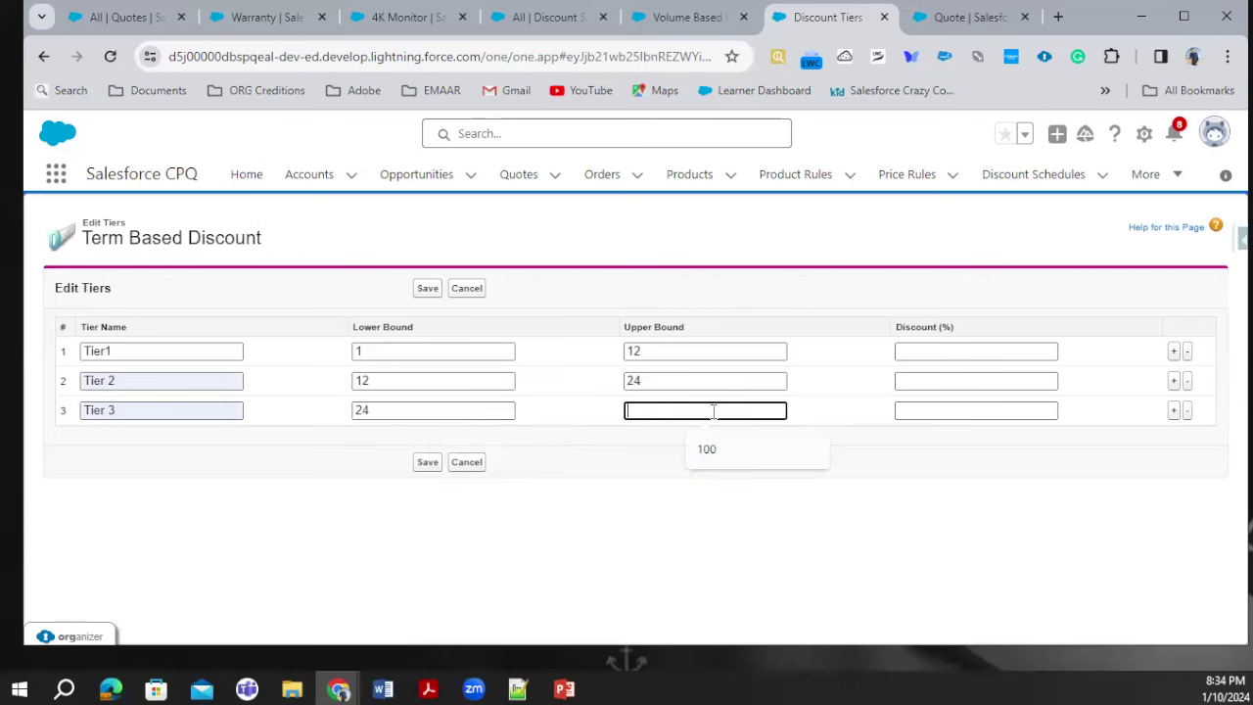
pyautogui.write('36')
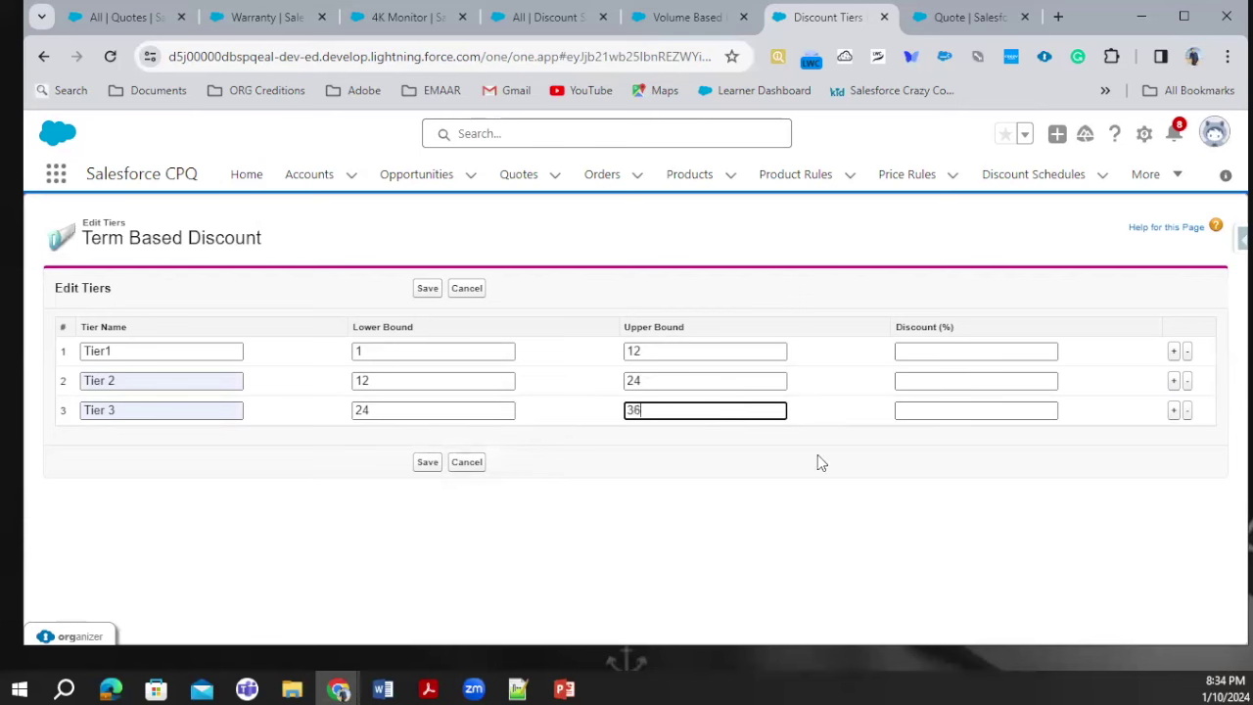
# - Set the tier discounts to 10, 20 and 30 percent for Tier1, Tier 2 and Tier 3, and save the tiers
pyautogui.click(935, 357)
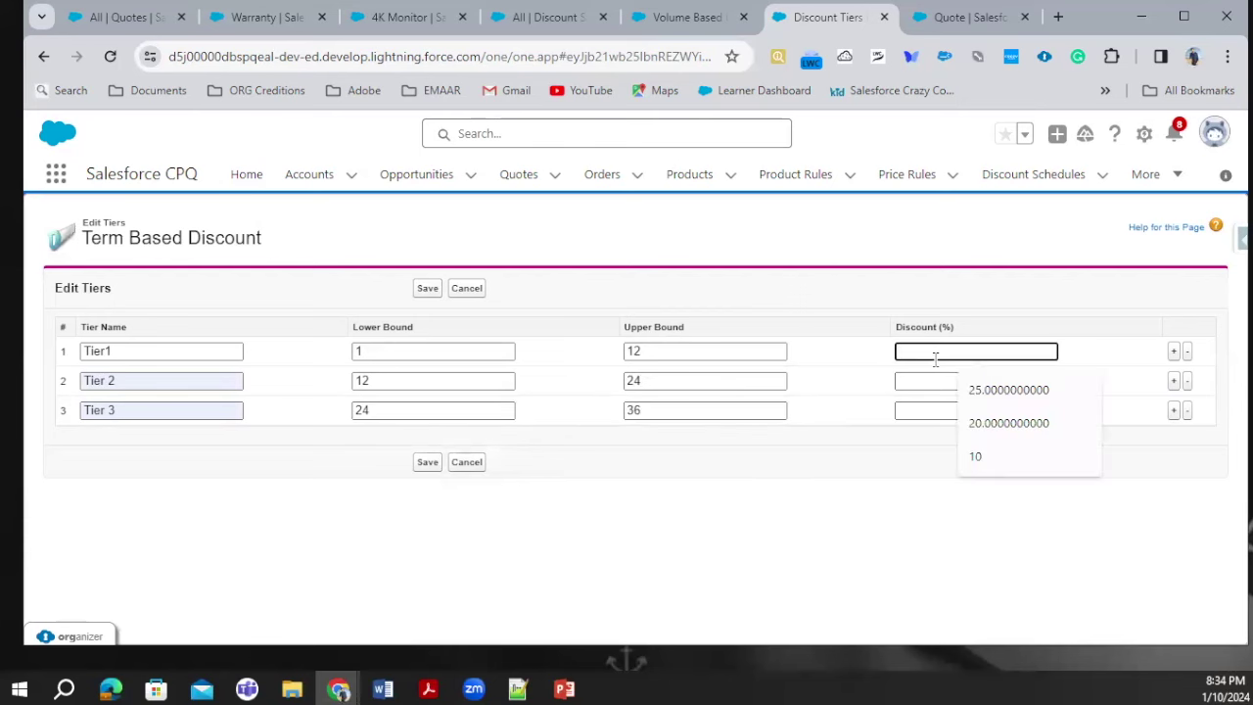
pyautogui.write('10')
pyautogui.click(935, 381)
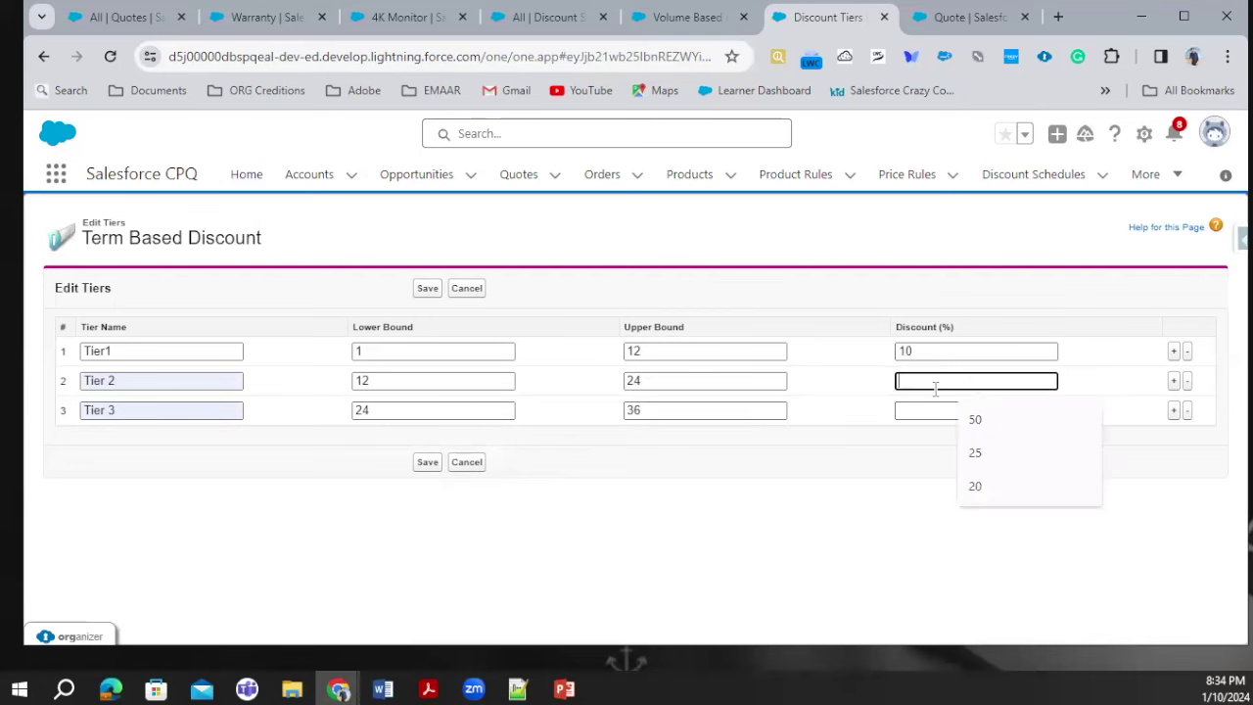
pyautogui.write('20')
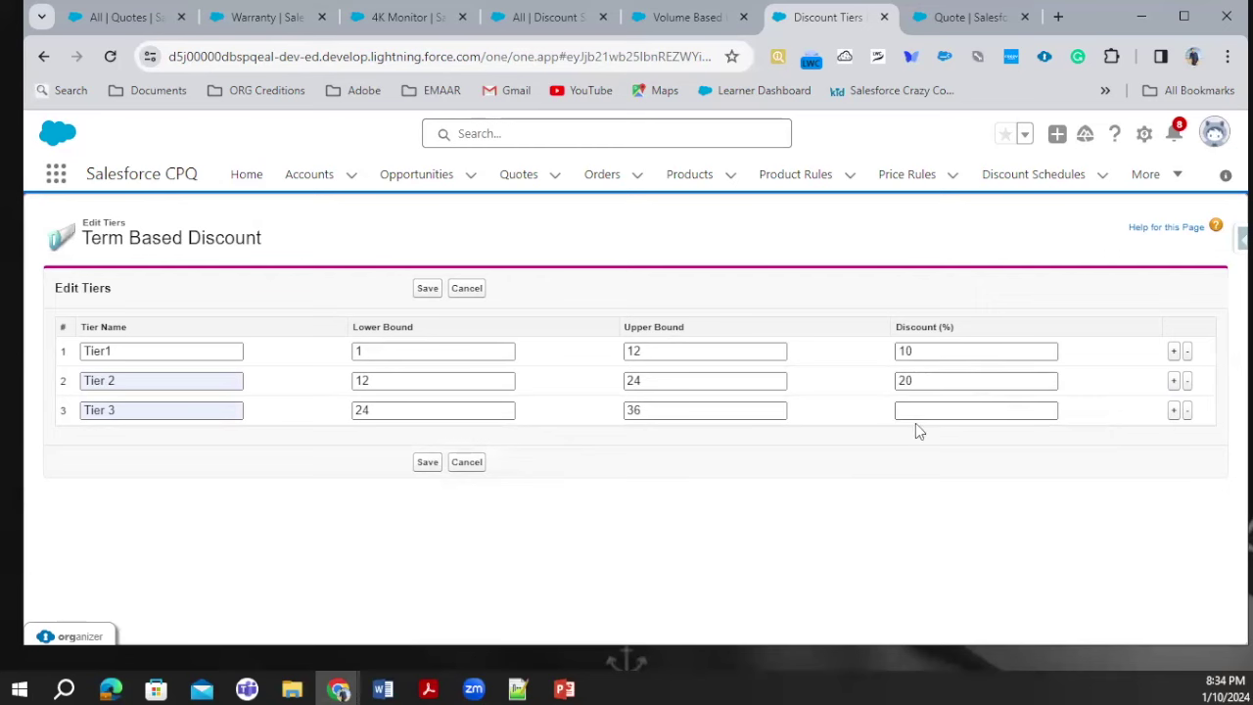
pyautogui.click(918, 410)
pyautogui.write('30')
pyautogui.press('Return')
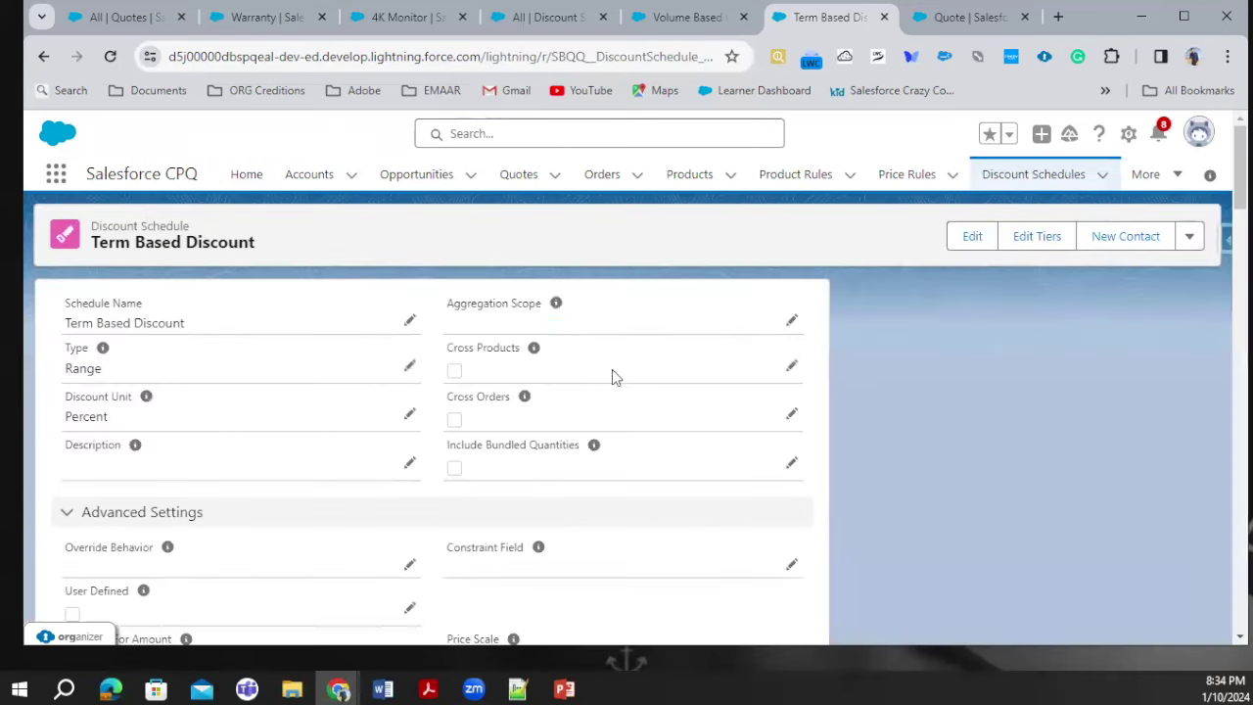
pyautogui.scroll(-3, 693, 349)
pyautogui.scroll(3, 645, 350)
# - Open quote Q-00005 for line editing and add the Warranty product to it
pyautogui.click(955, 22)
pyautogui.moveTo(519, 635); pyautogui.dragTo(533, 442)
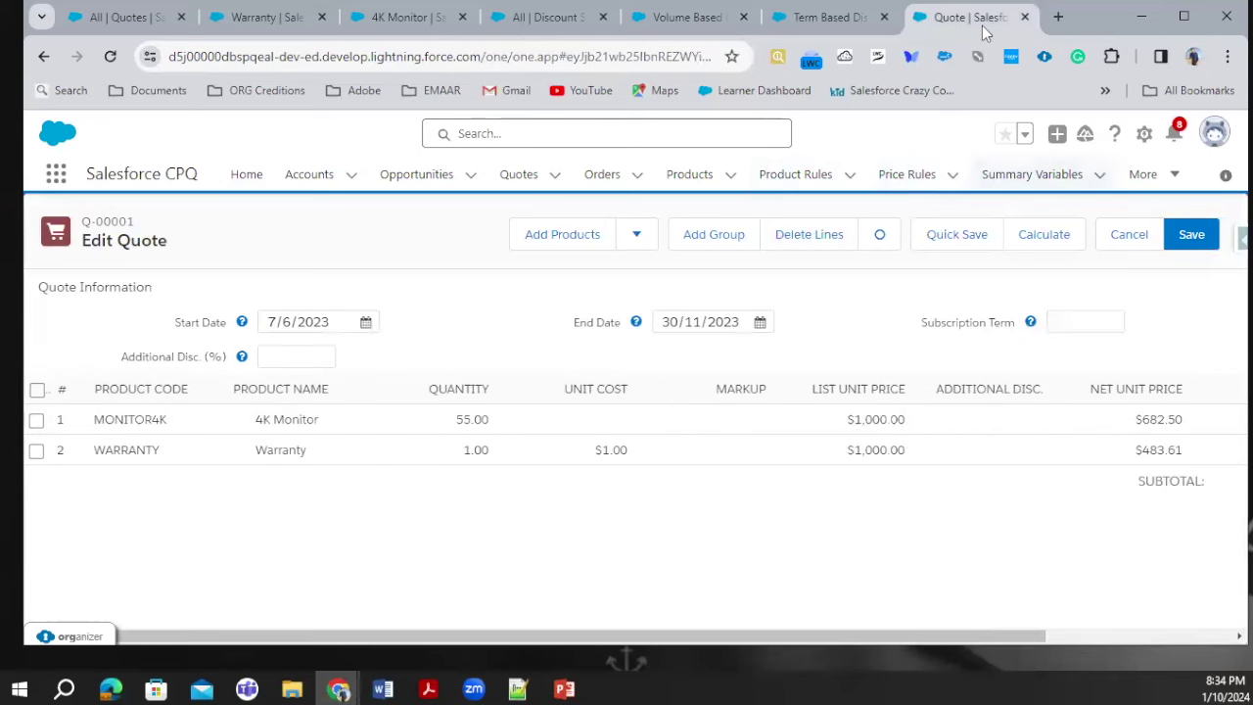
pyautogui.click(514, 176)
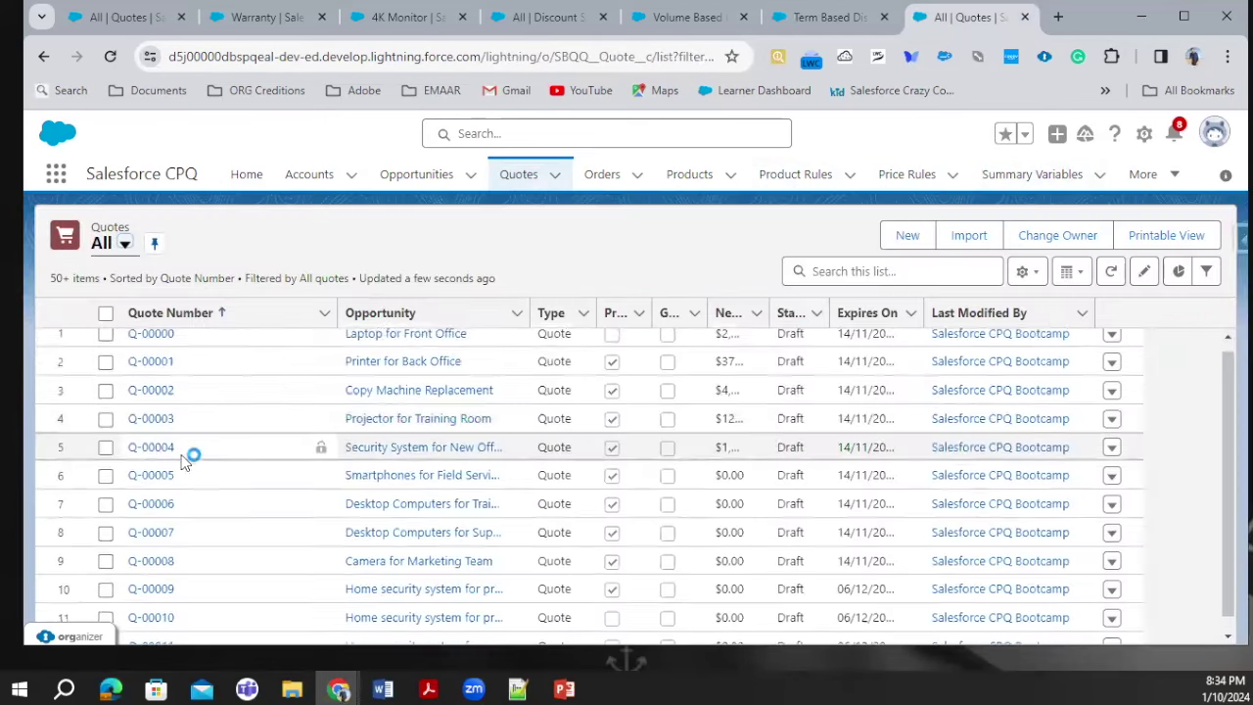
pyautogui.scroll(-1, 148, 477)
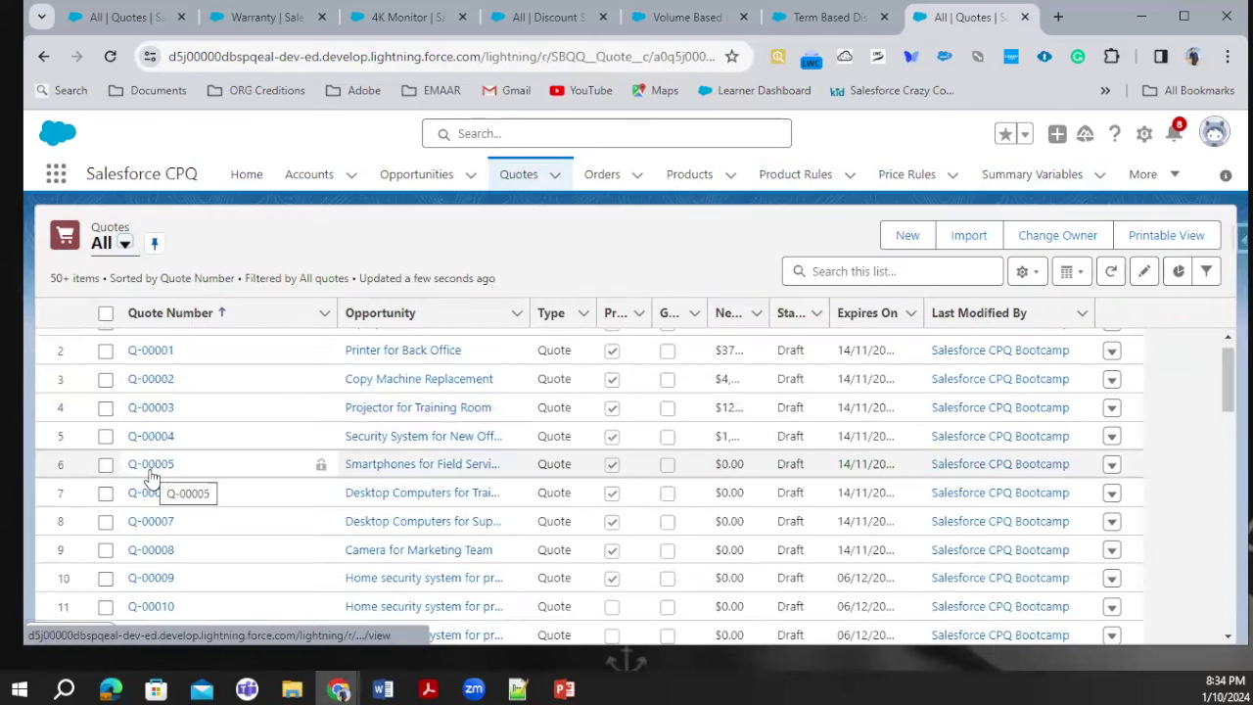
pyautogui.click(151, 469)
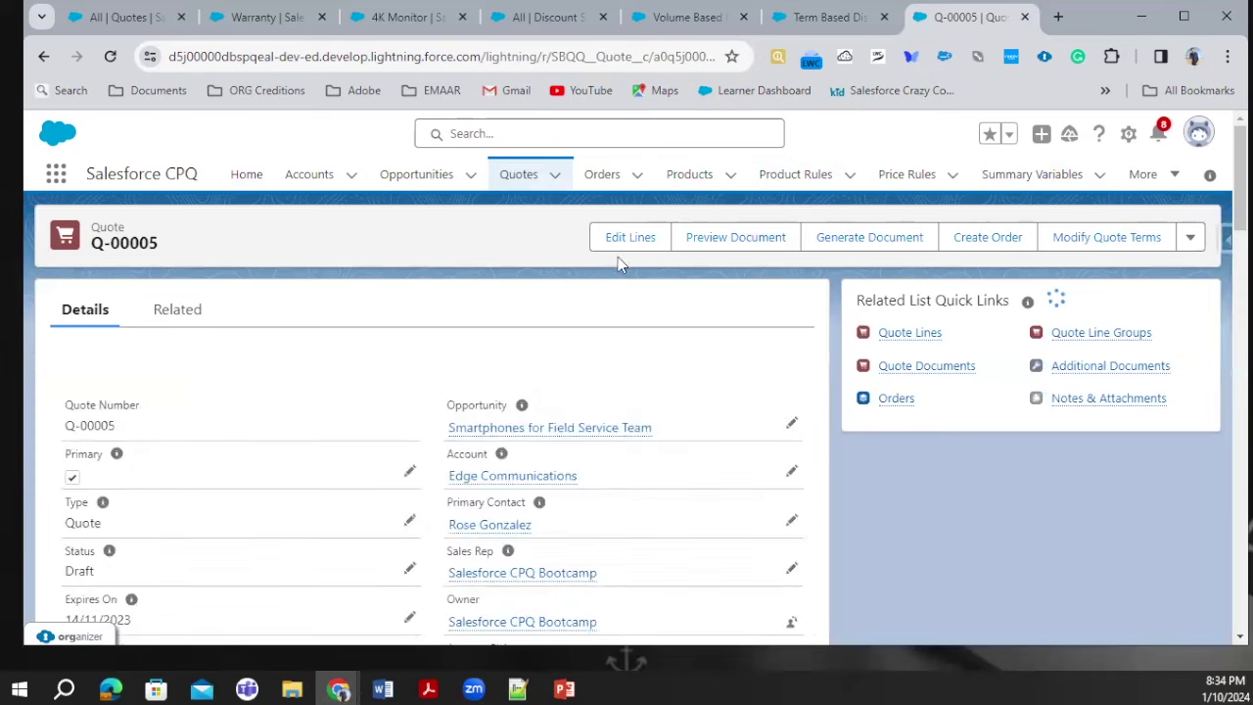
pyautogui.click(768, 237)
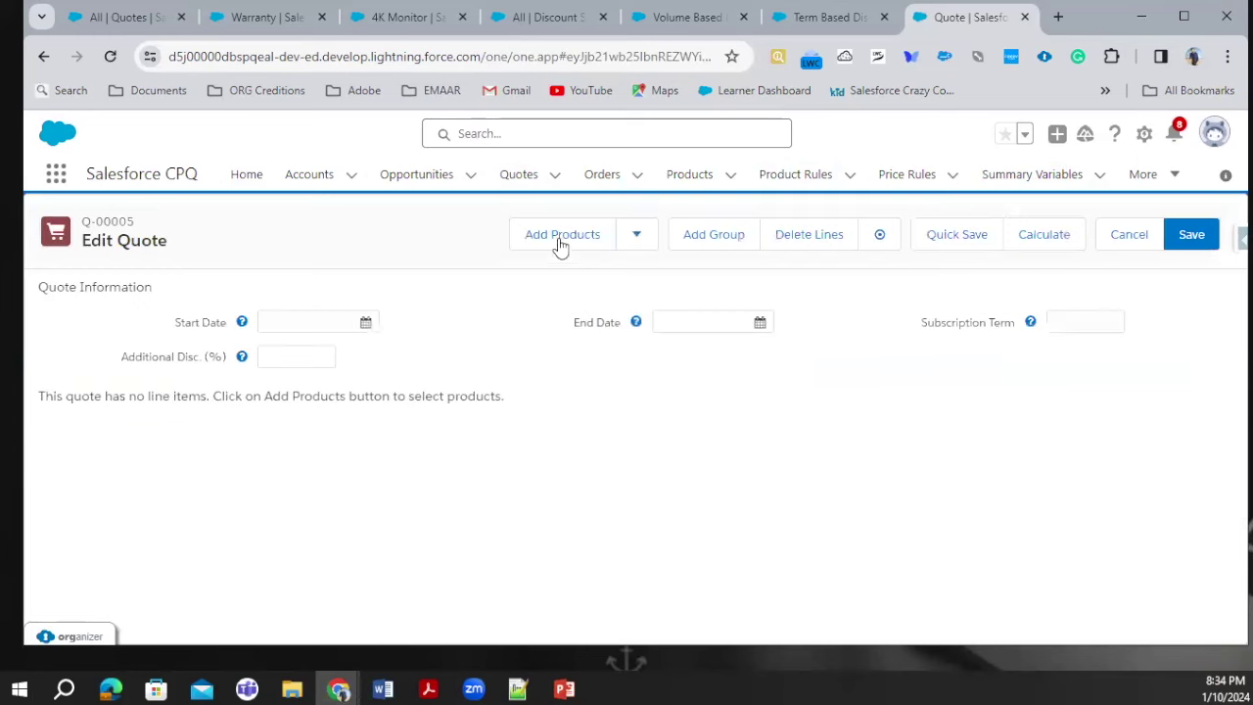
pyautogui.click(574, 238)
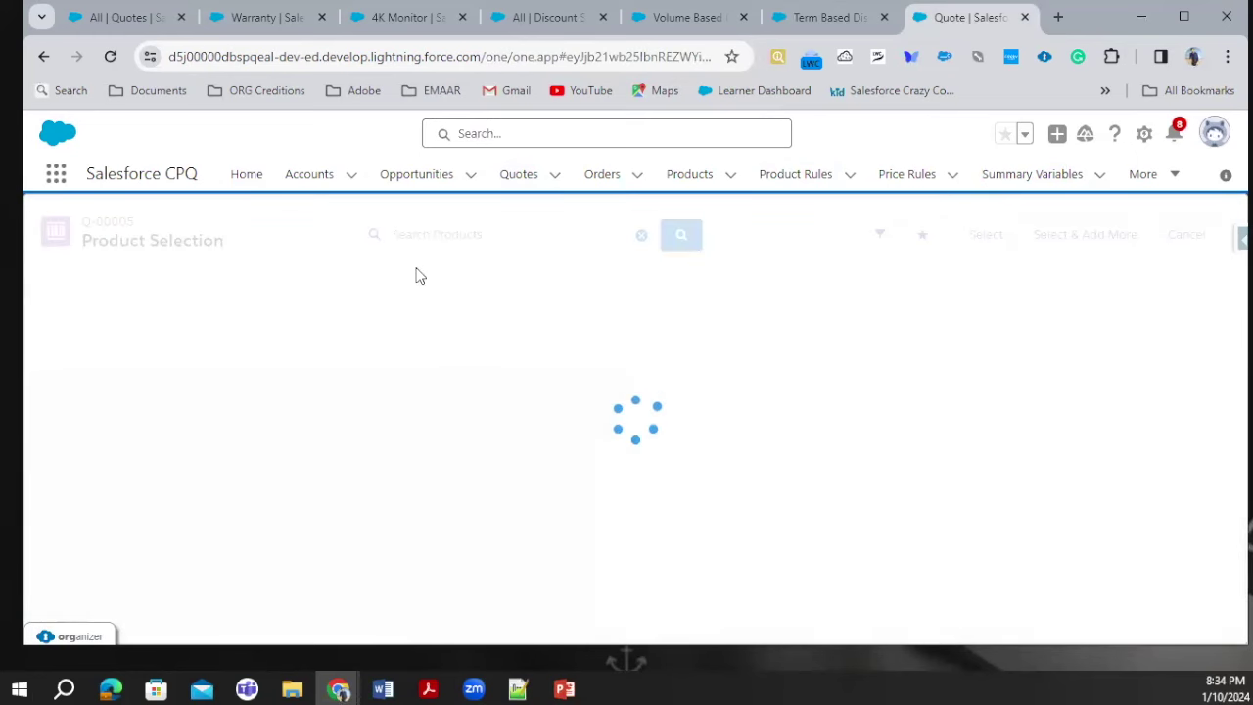
pyautogui.write('W')
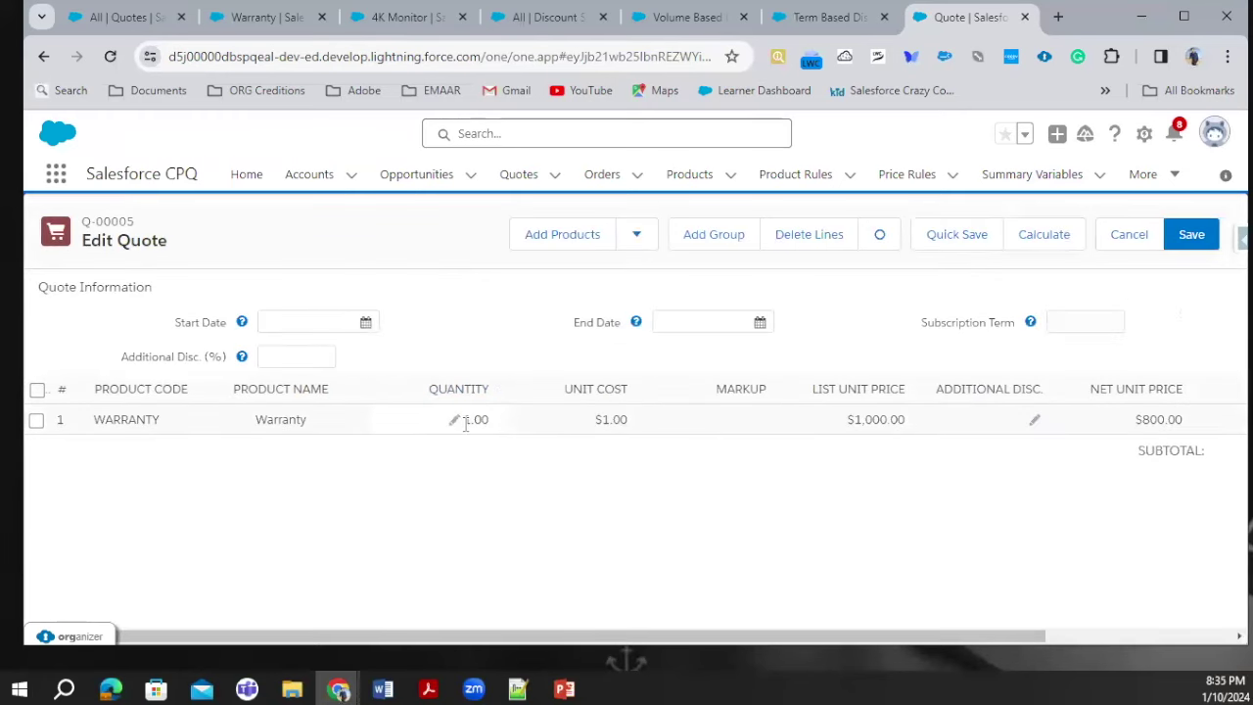
# - Set the Warranty line's quantity to 323546 and recalculate the quote
pyautogui.click(454, 423)
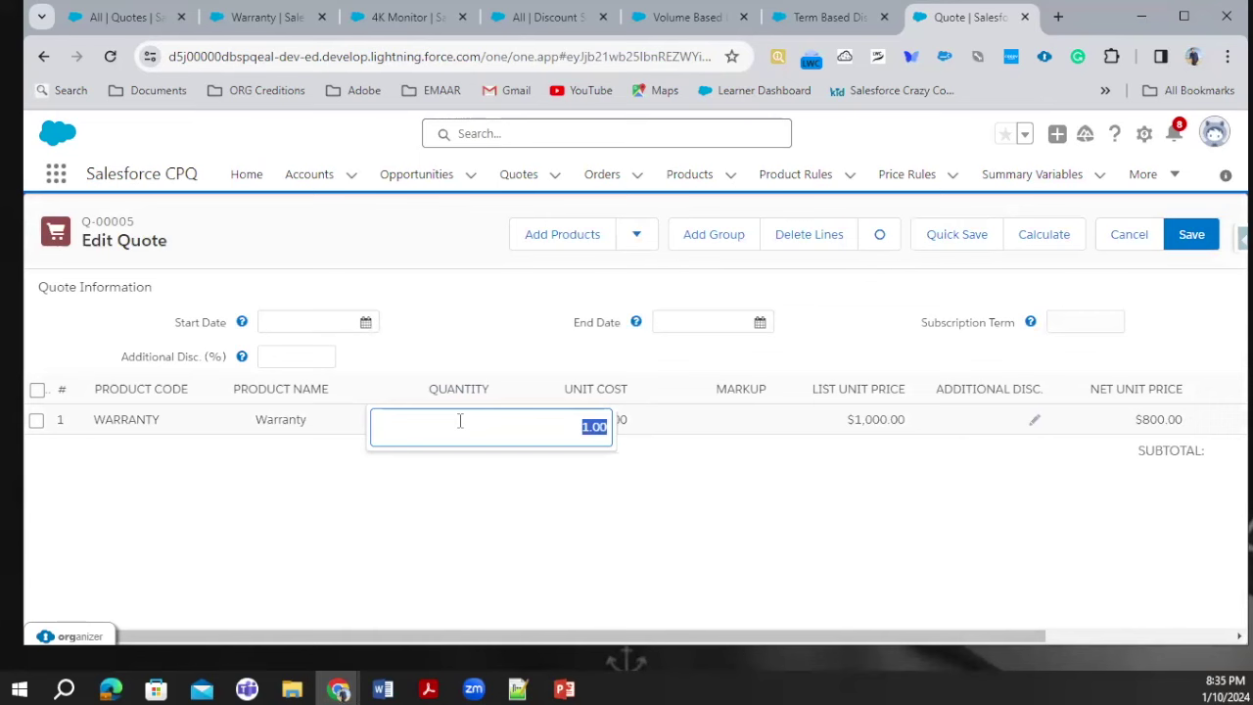
pyautogui.write('323546')
pyautogui.click(884, 448)
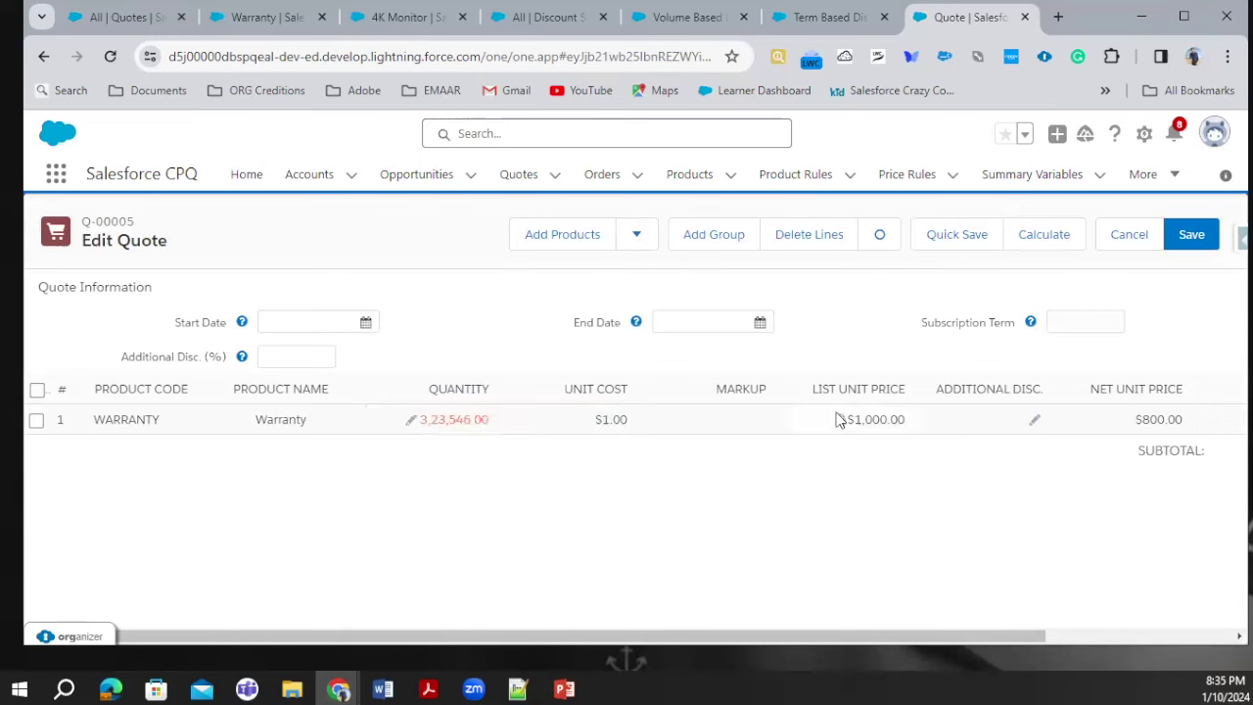
pyautogui.click(1046, 241)
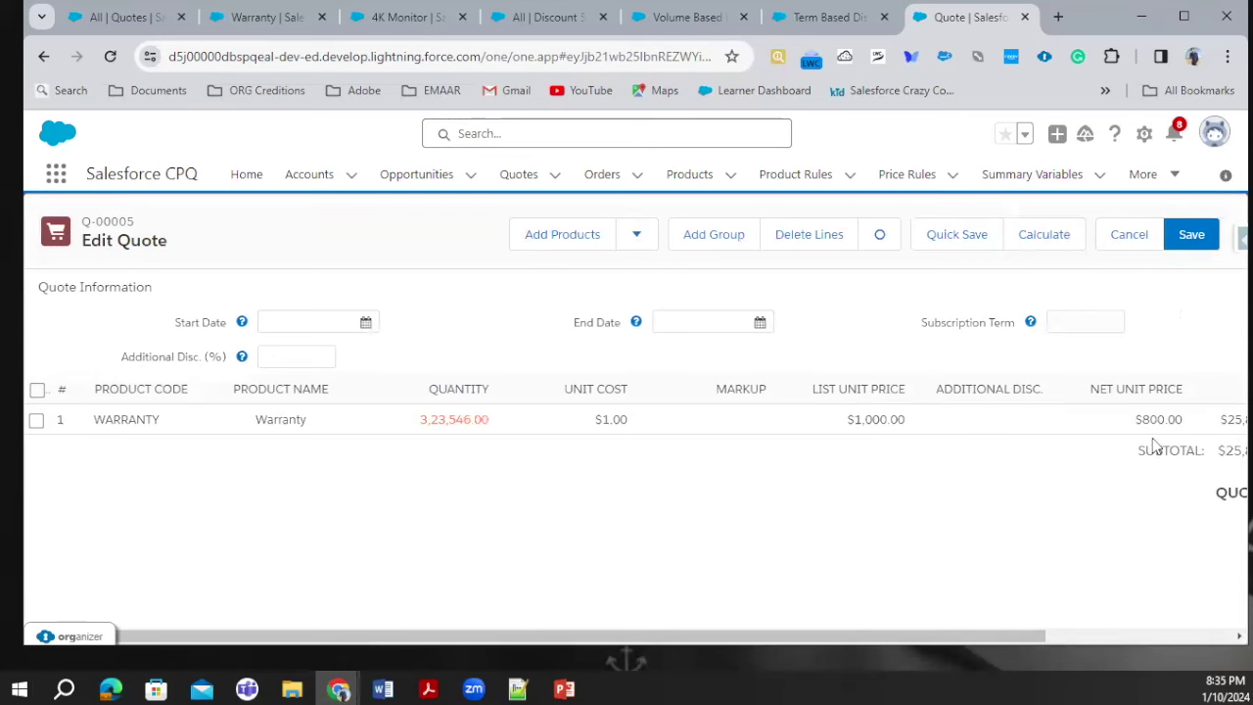
# - Reset the Warranty line's quantity to 1
pyautogui.click(417, 425)
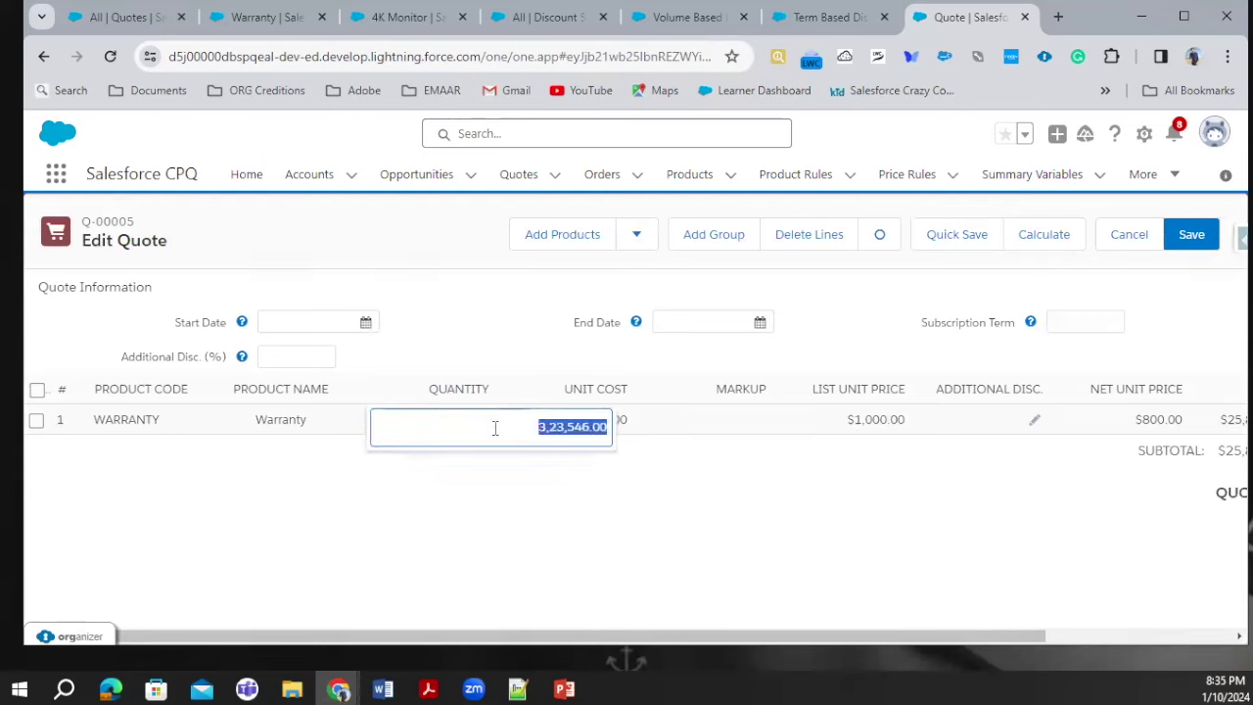
pyautogui.press('BackSpace')
pyautogui.click(668, 523)
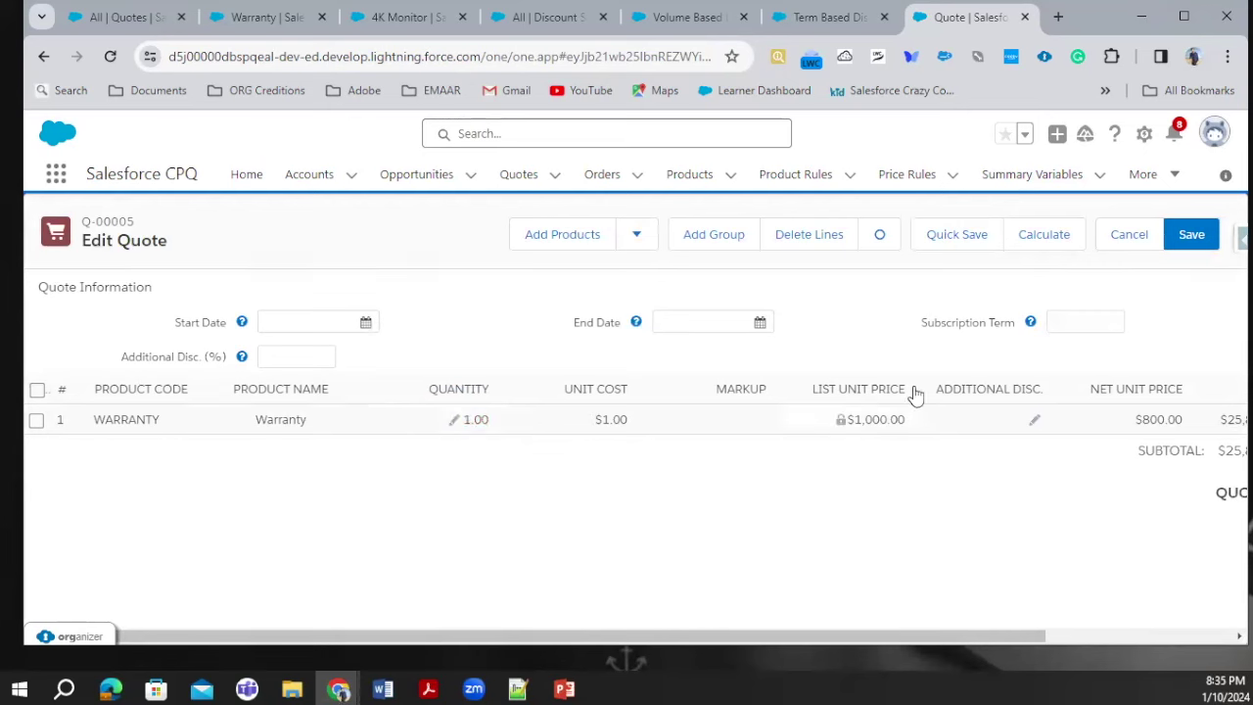
# - Set the subscription term of quote Q-00005 to 12 and recalculate the quote
pyautogui.click(1107, 320)
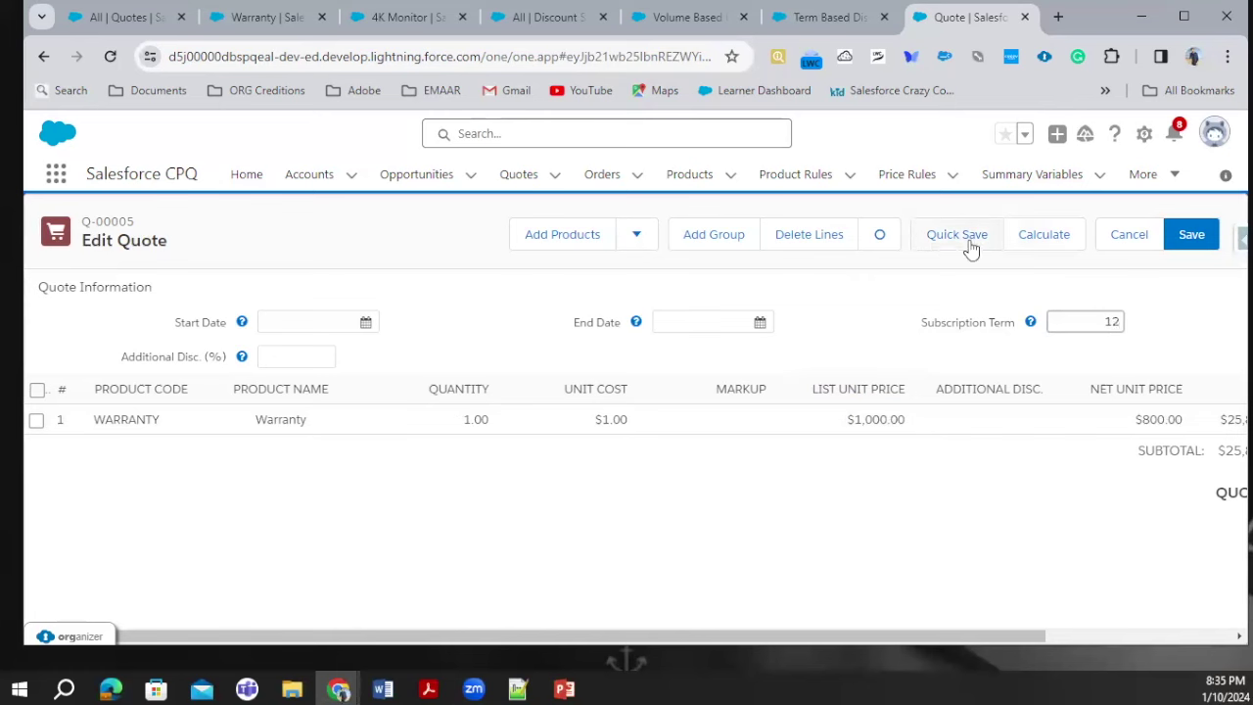
pyautogui.click(1047, 245)
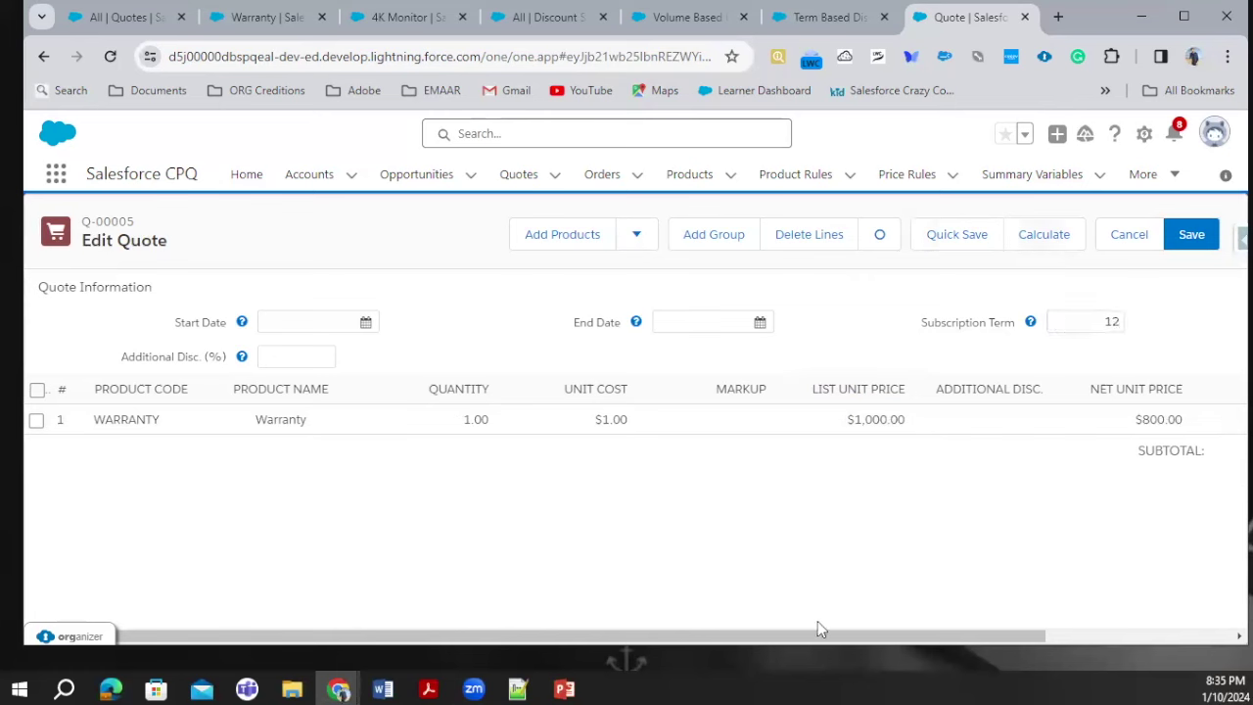
pyautogui.moveTo(791, 646); pyautogui.dragTo(1043, 643)
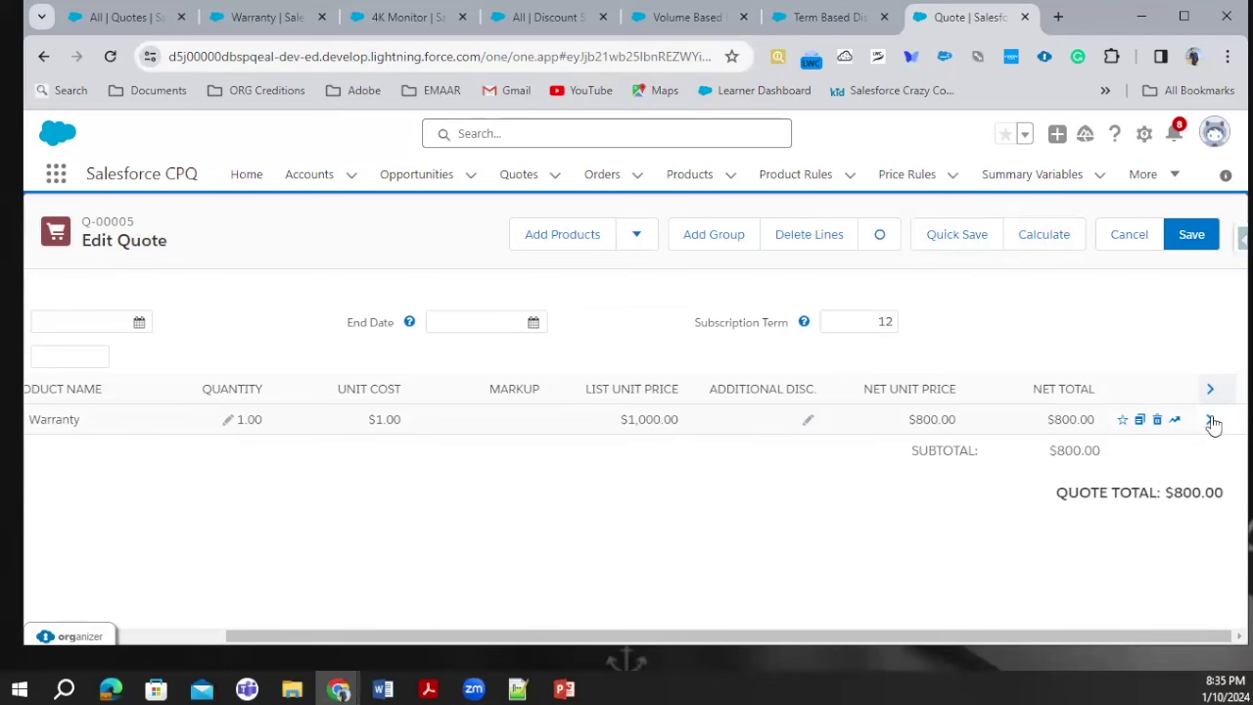
# - Expand the Warranty line's details and examine its unit prices, subscription term and quote total
pyautogui.click(1208, 420)
pyautogui.scroll(-1, 450, 521)
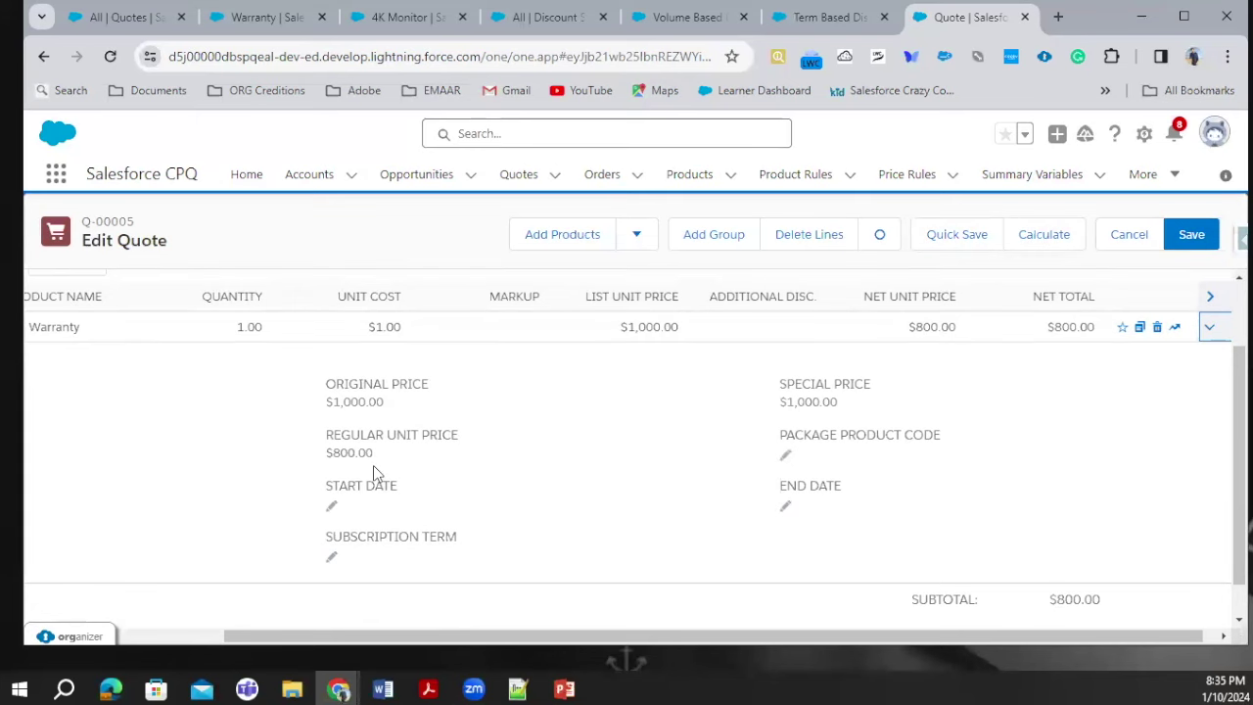
pyautogui.scroll(1, 373, 465)
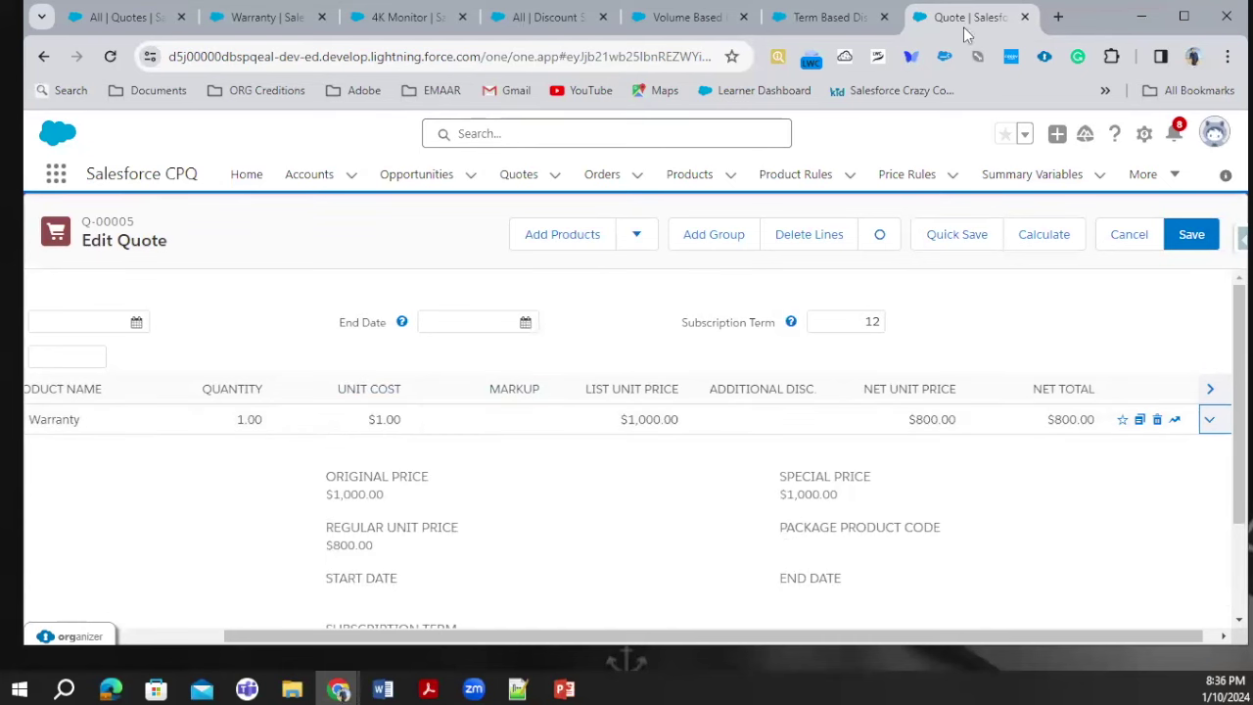
pyautogui.scroll(-2, 455, 528)
pyautogui.moveTo(447, 640); pyautogui.dragTo(914, 663)
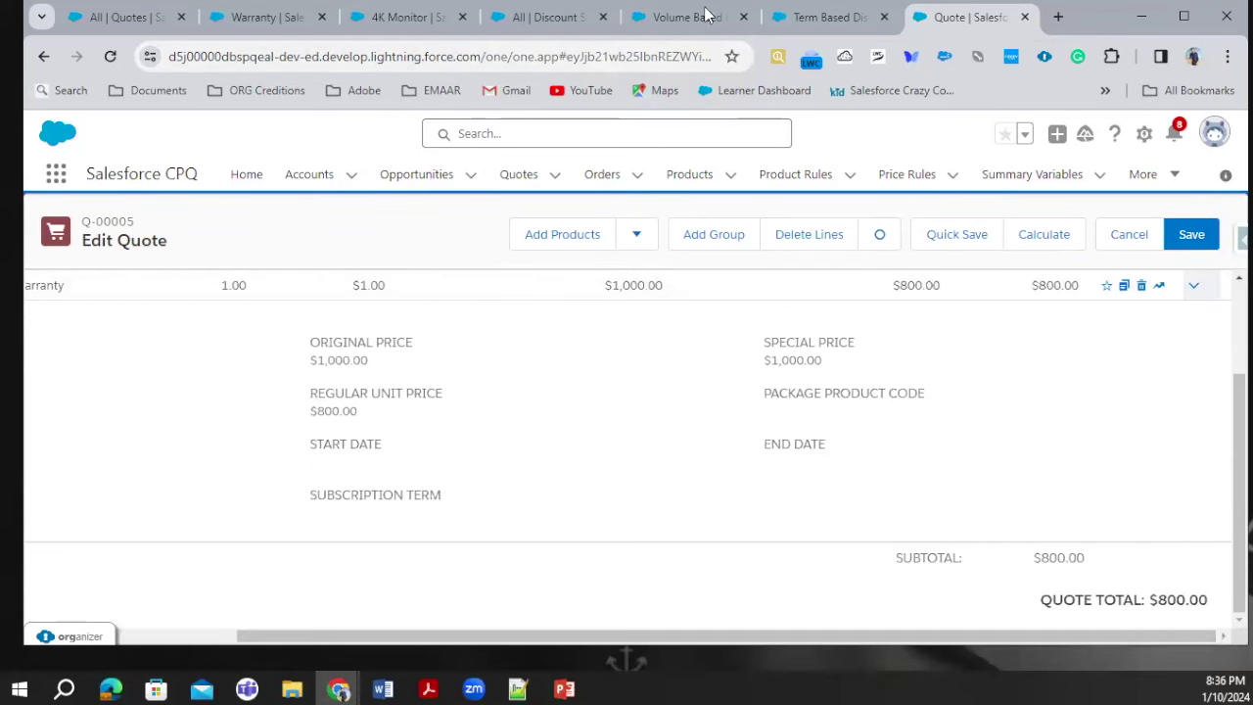
# - Review the Term Based Discount schedule's settings and view the full list of its discount tiers with their percentages
pyautogui.click(830, 20)
pyautogui.scroll(-5, 358, 455)
pyautogui.scroll(-1, 358, 455)
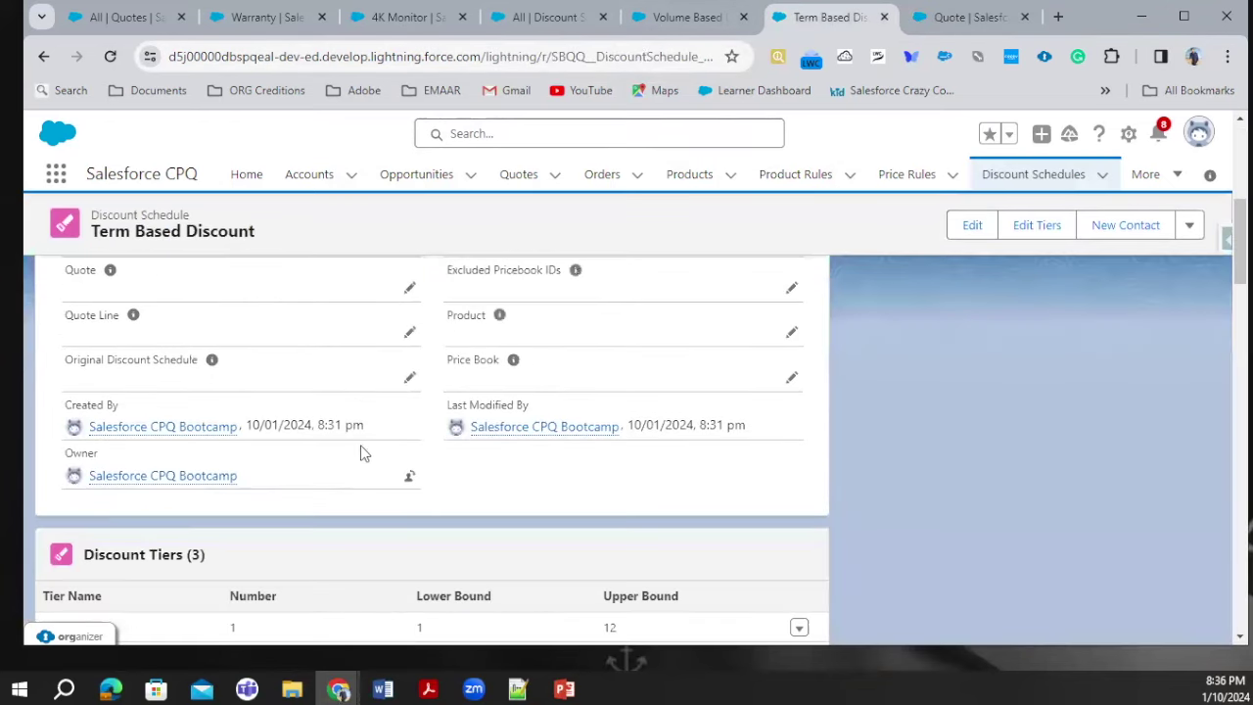
pyautogui.scroll(2, 361, 451)
pyautogui.scroll(3, 361, 438)
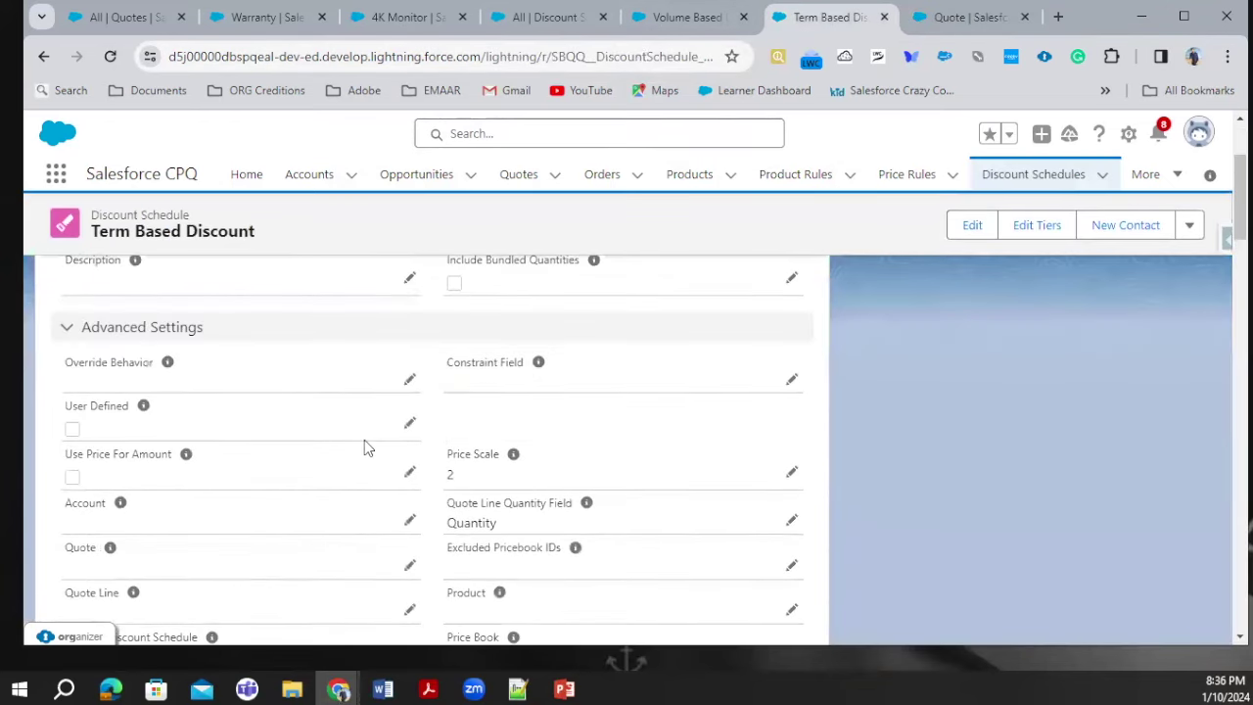
pyautogui.scroll(1, 352, 423)
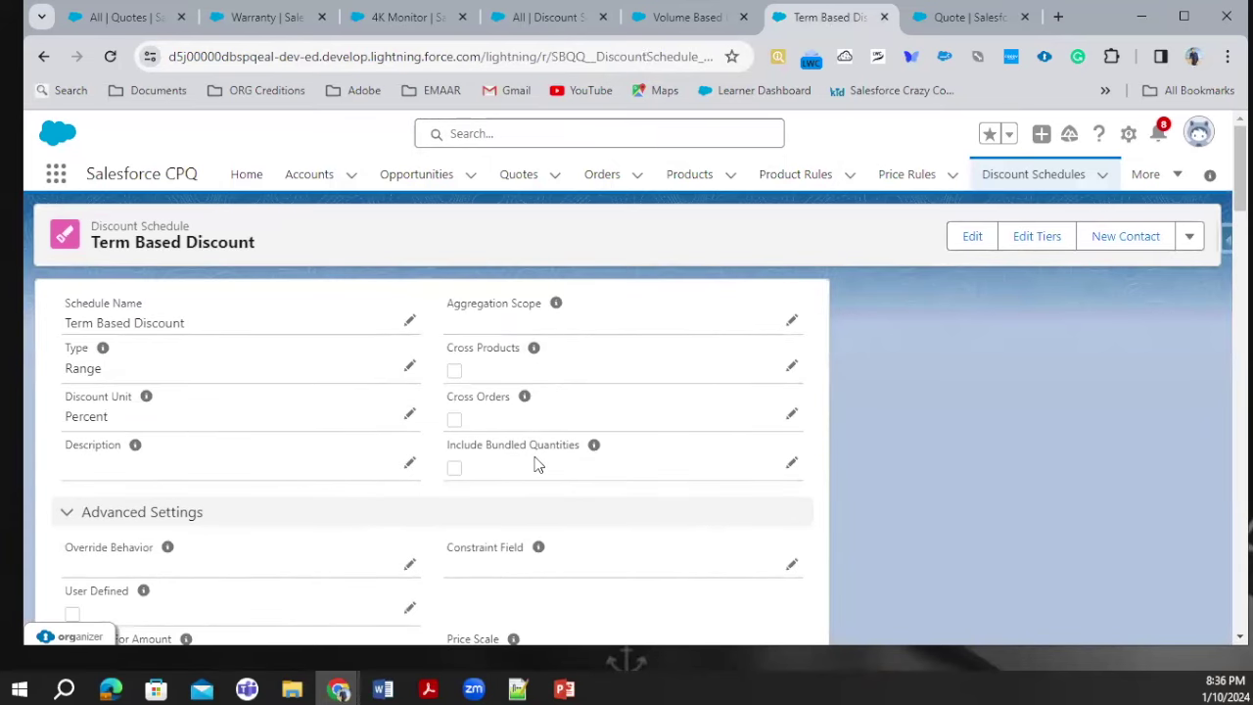
pyautogui.scroll(-4, 538, 460)
pyautogui.scroll(-3, 548, 425)
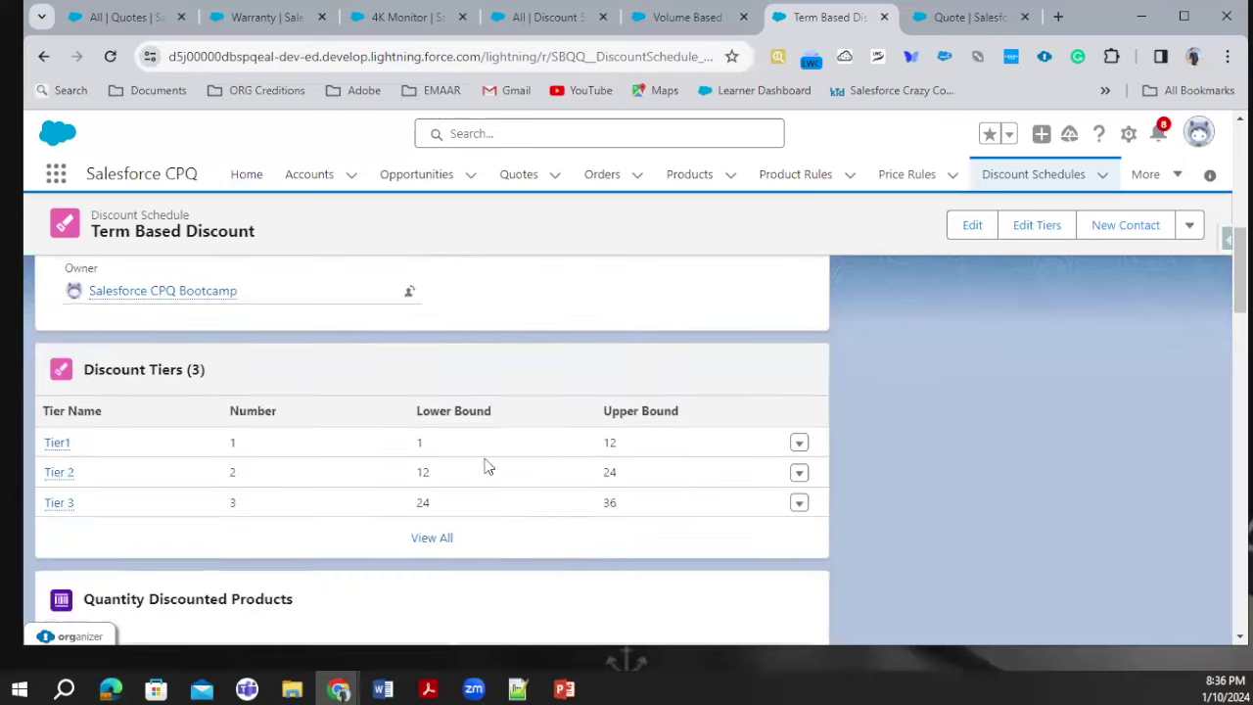
pyautogui.click(485, 537)
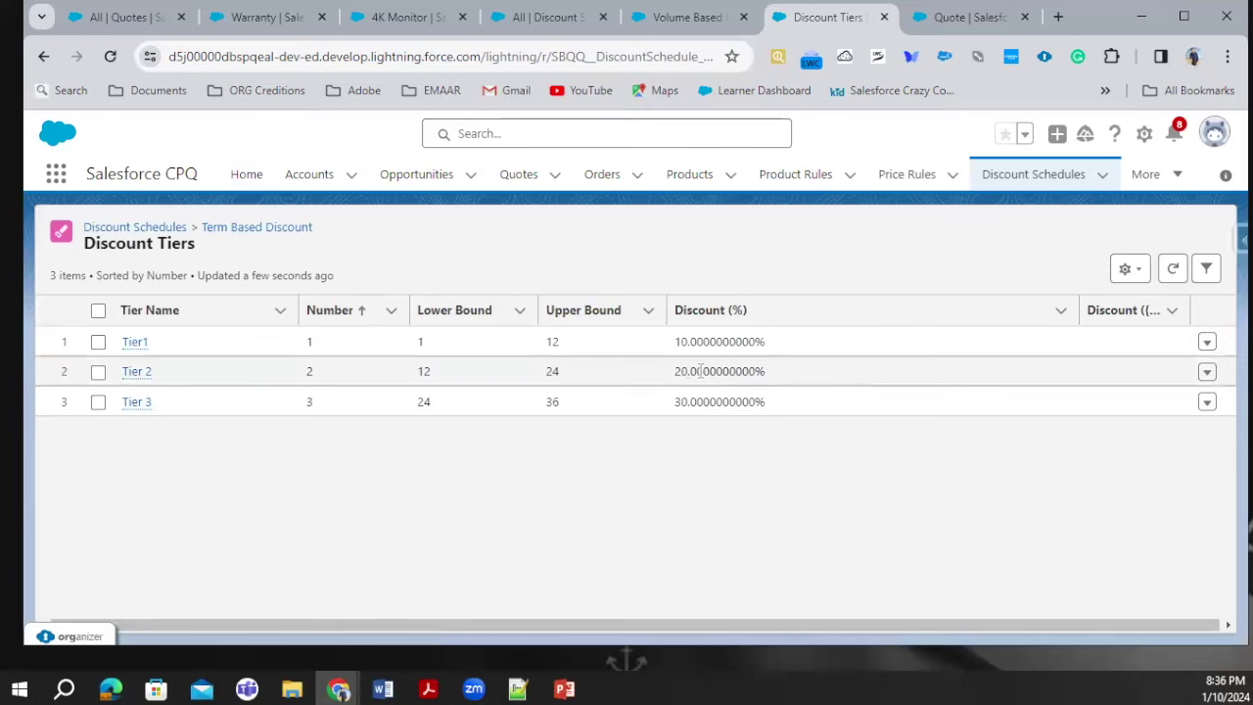
# - Return to quote Q-00005 and set its subscription term to 11
pyautogui.click(939, 17)
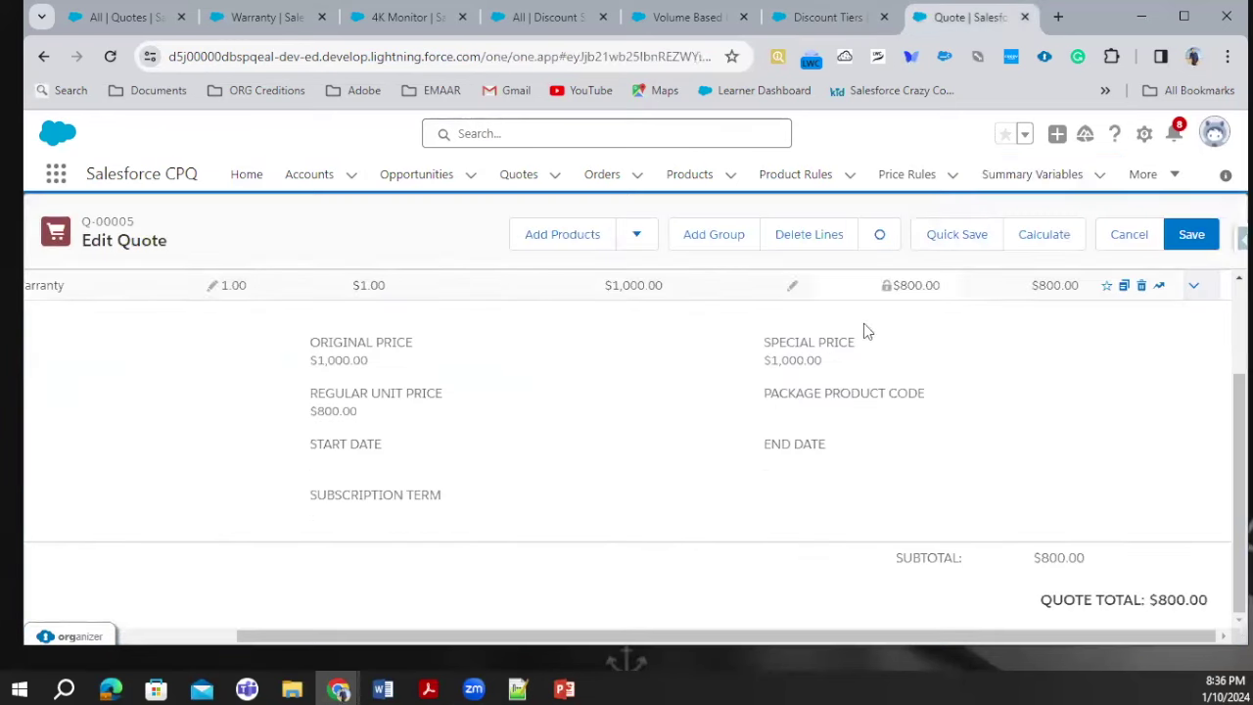
pyautogui.scroll(2, 850, 362)
pyautogui.doubleClick(867, 323)
pyautogui.press('BackSpace')
pyautogui.write('11')
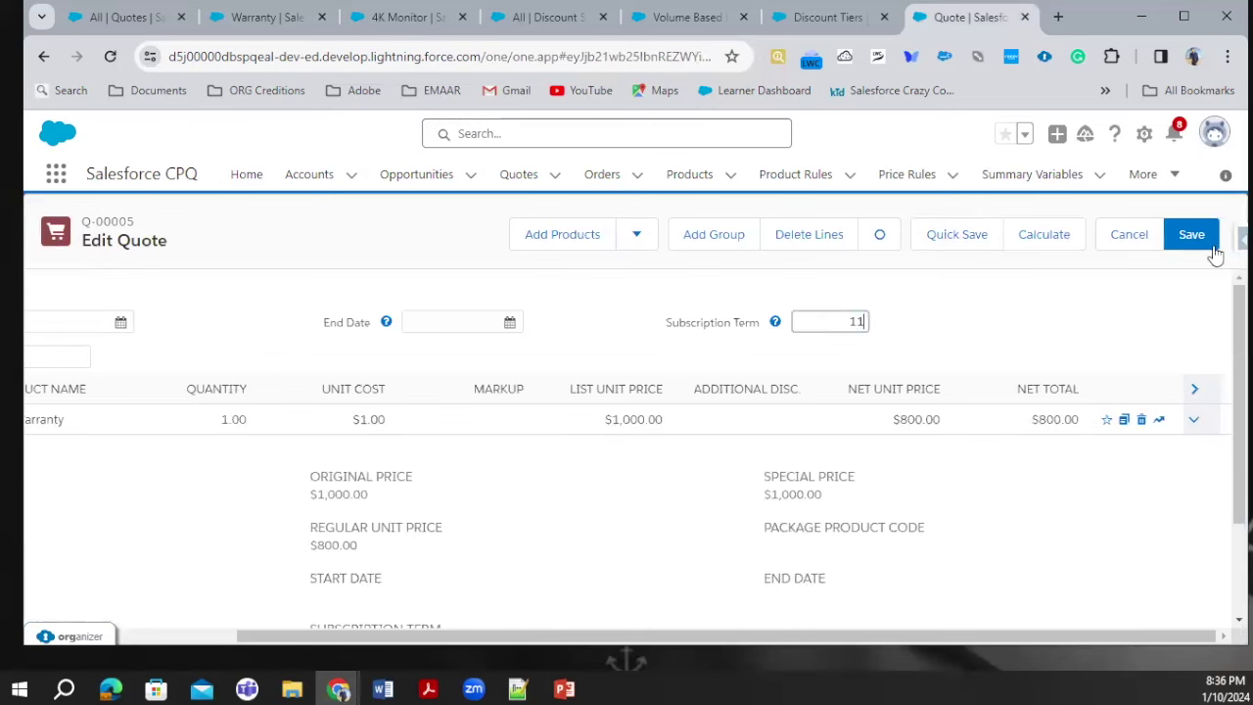
# - Recalculate quote Q-00005 and review the Warranty line's regular unit price and the quote total
pyautogui.click(1046, 235)
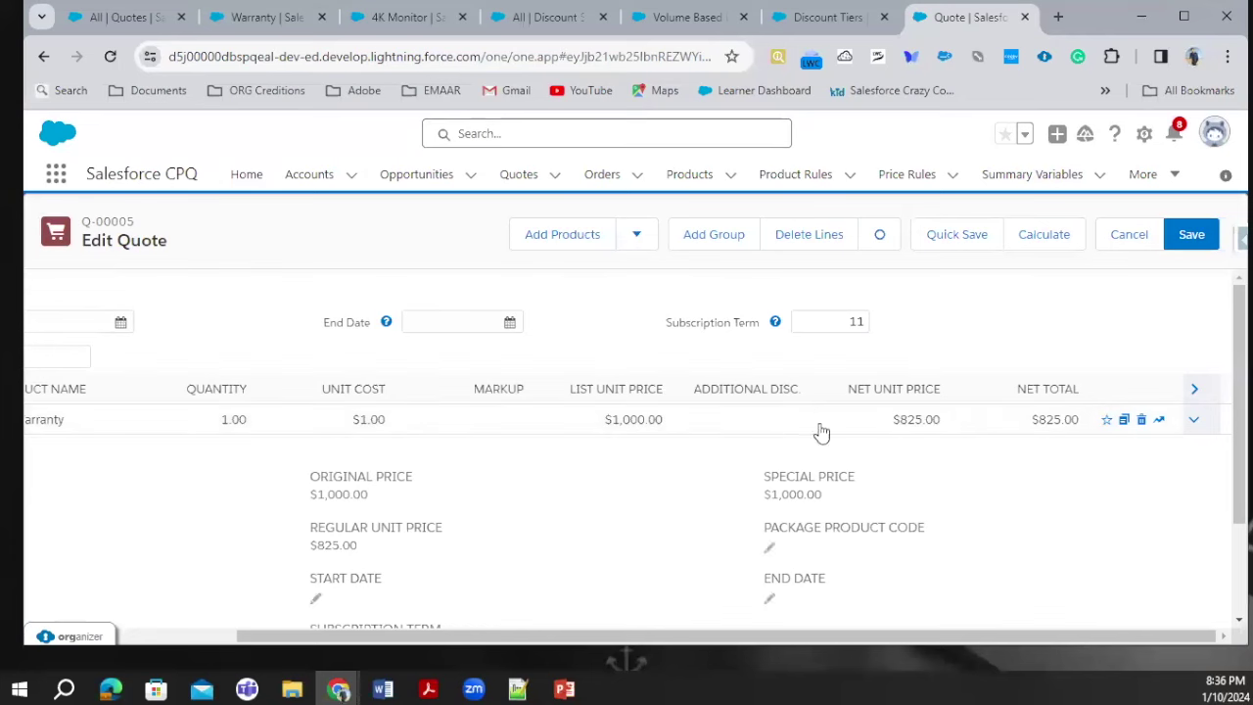
pyautogui.scroll(-2, 528, 432)
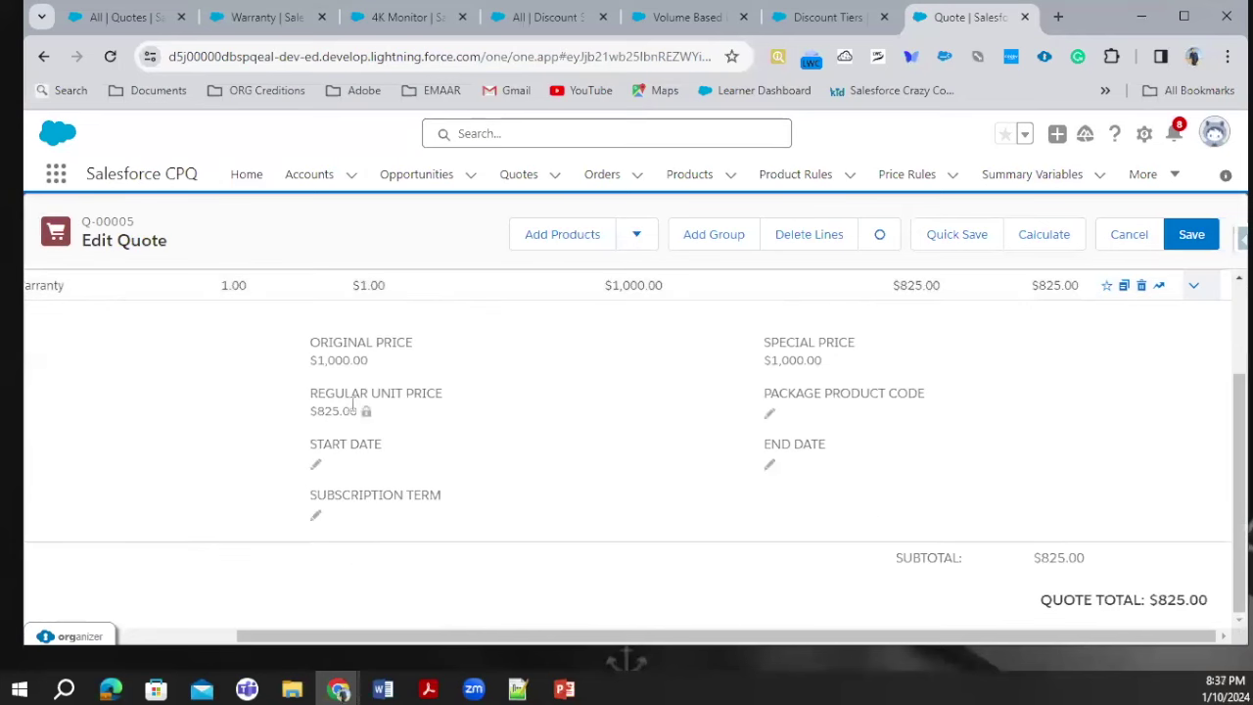
# - Delete the Warranty line from the quote, quick-save it and clear the quote's subscription term
pyautogui.click(1142, 285)
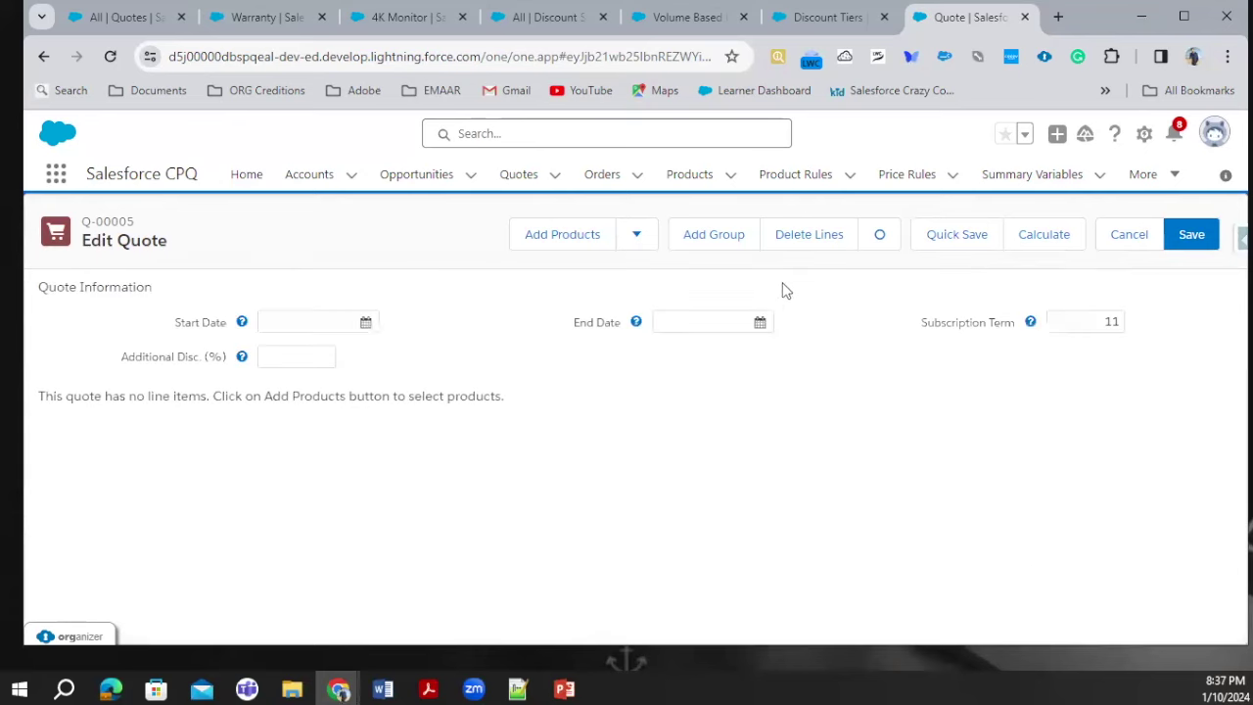
pyautogui.click(972, 244)
pyautogui.doubleClick(1100, 323)
pyautogui.press('BackSpace')
# - Search the product catalog for Warranty and add that product to the quote
pyautogui.click(578, 240)
pyautogui.click(424, 235)
pyautogui.write('wa')
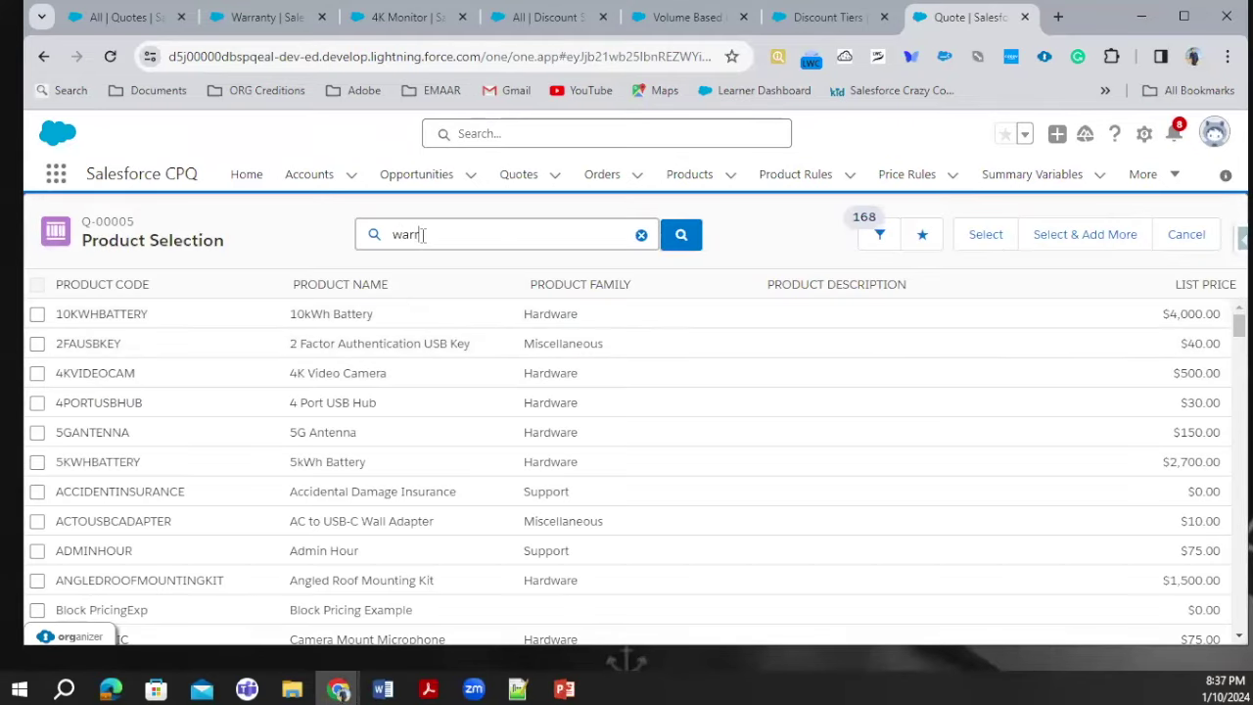
pyautogui.write('rr')
pyautogui.click(409, 301)
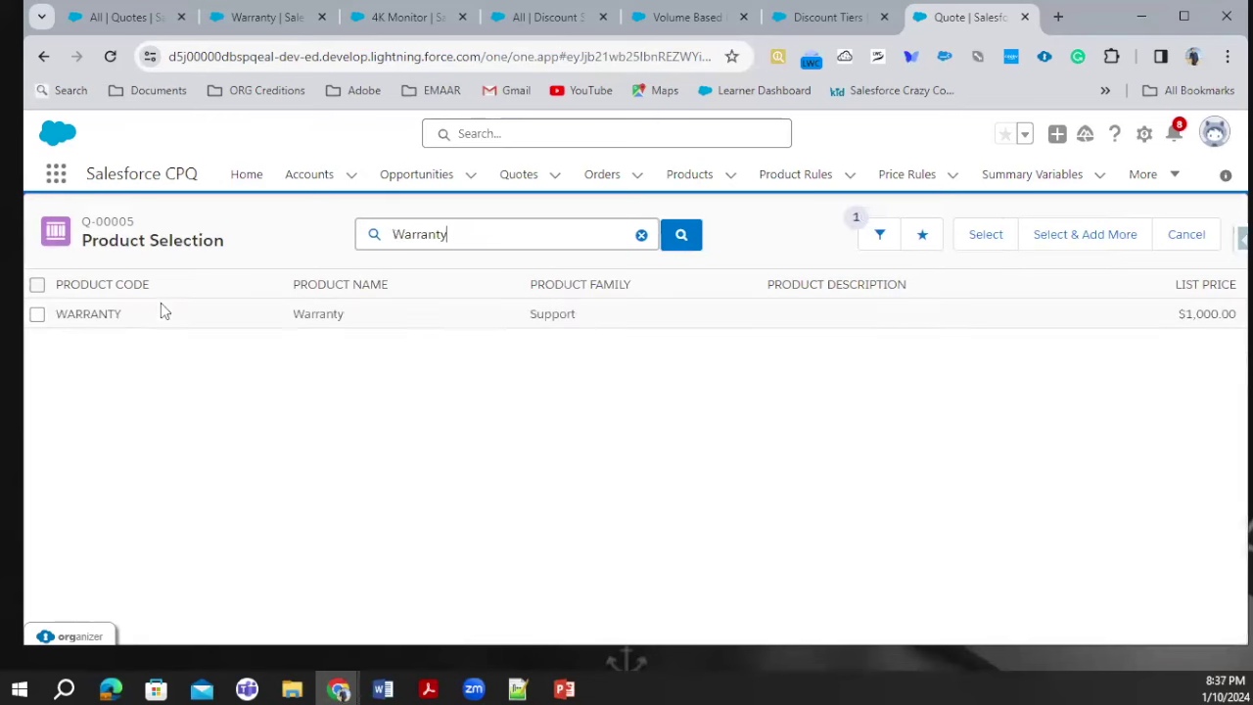
pyautogui.click(36, 314)
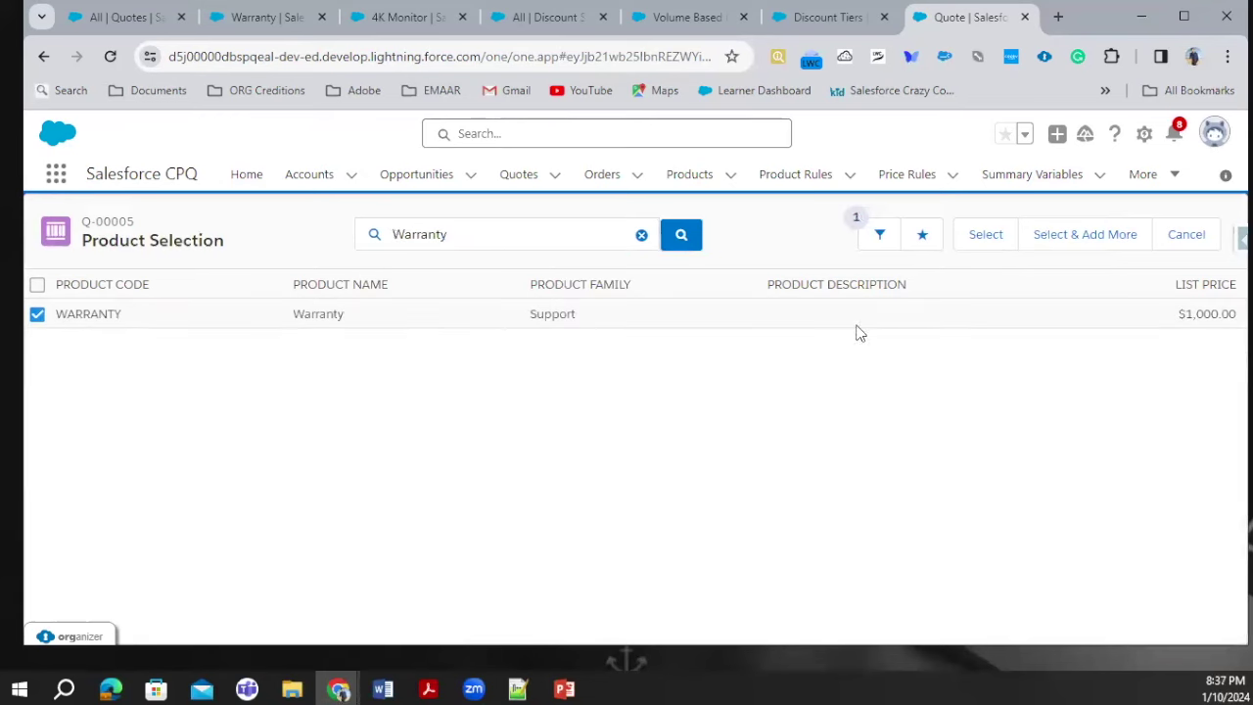
pyautogui.click(986, 235)
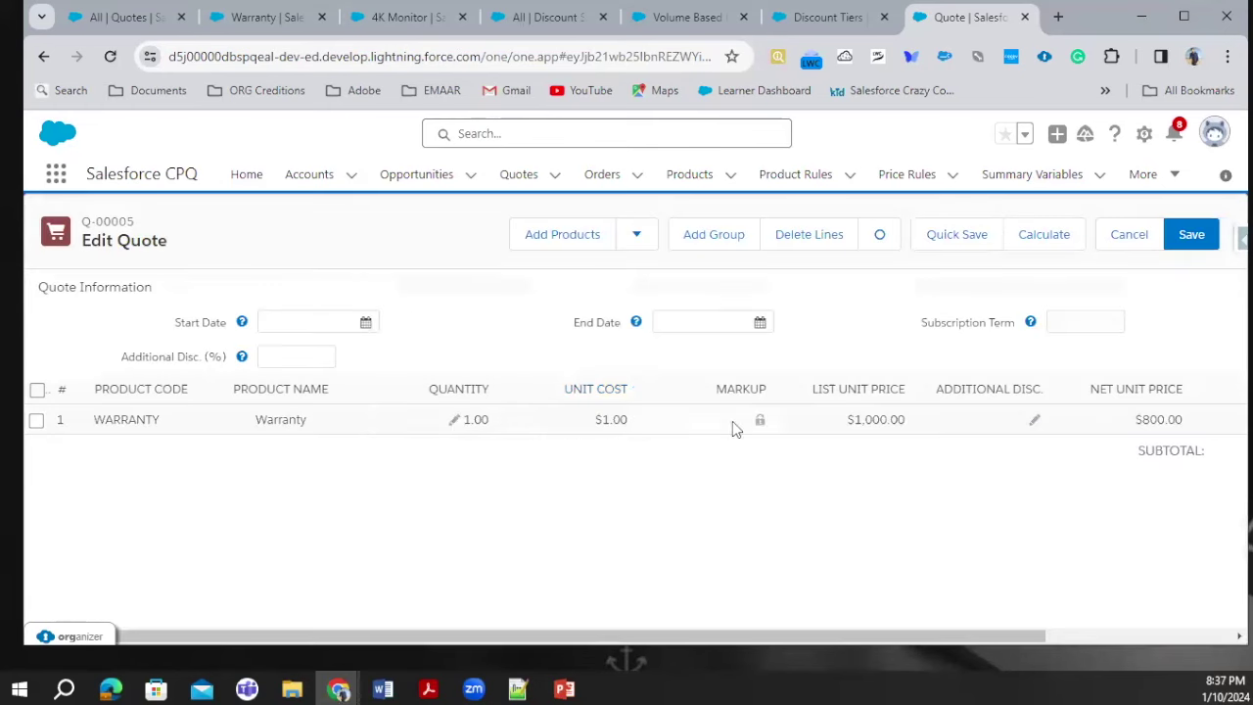
# - Expand the new Warranty line's details and examine its prices, subscription term and quote total
pyautogui.moveTo(1019, 640); pyautogui.dragTo(1229, 649)
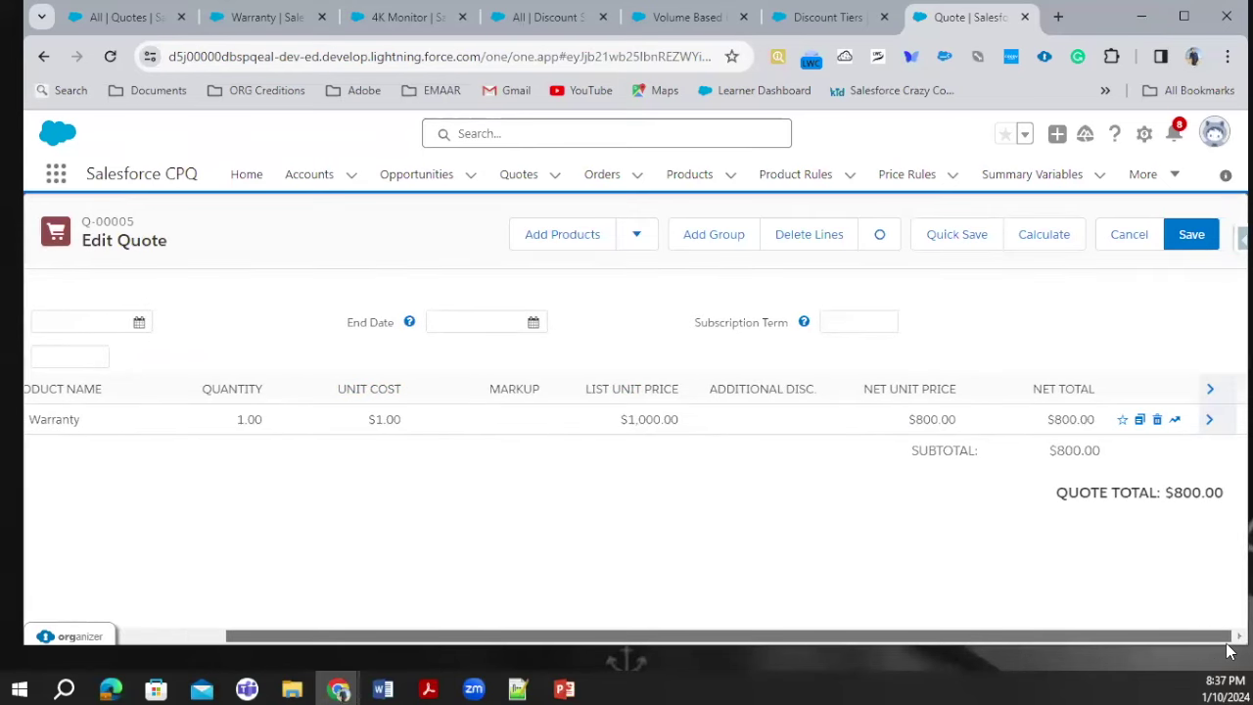
pyautogui.click(1209, 419)
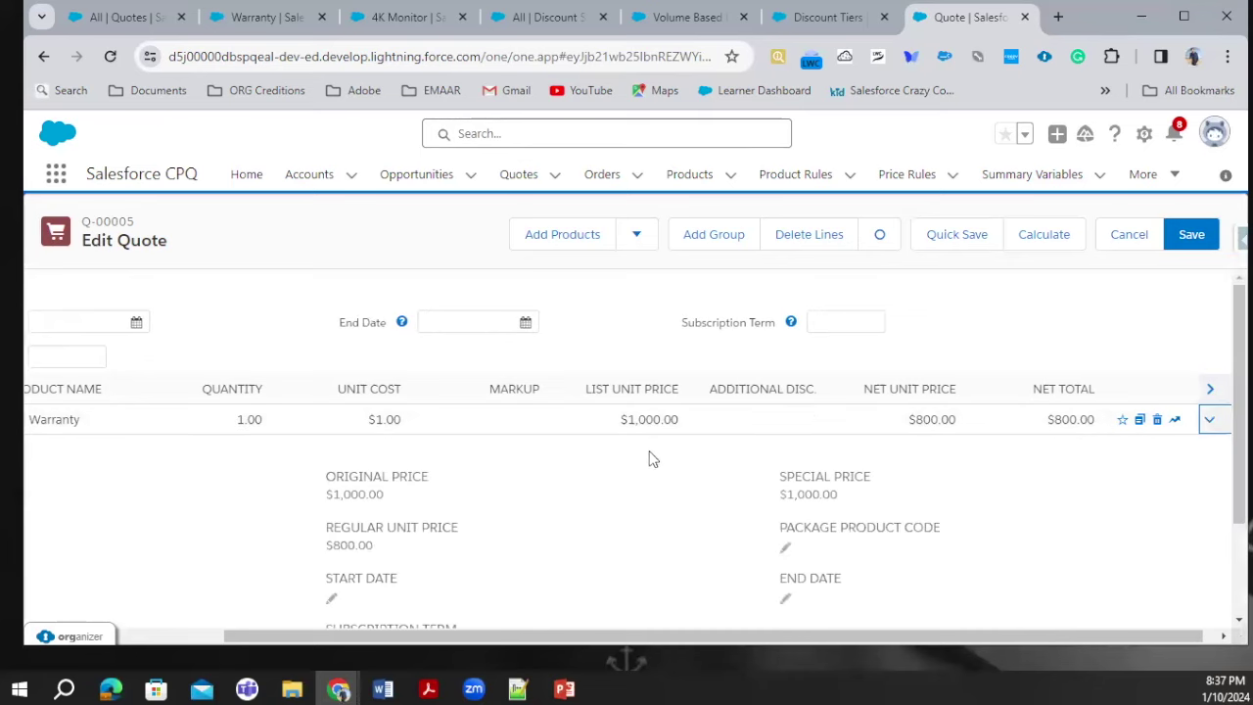
pyautogui.scroll(-3, 584, 469)
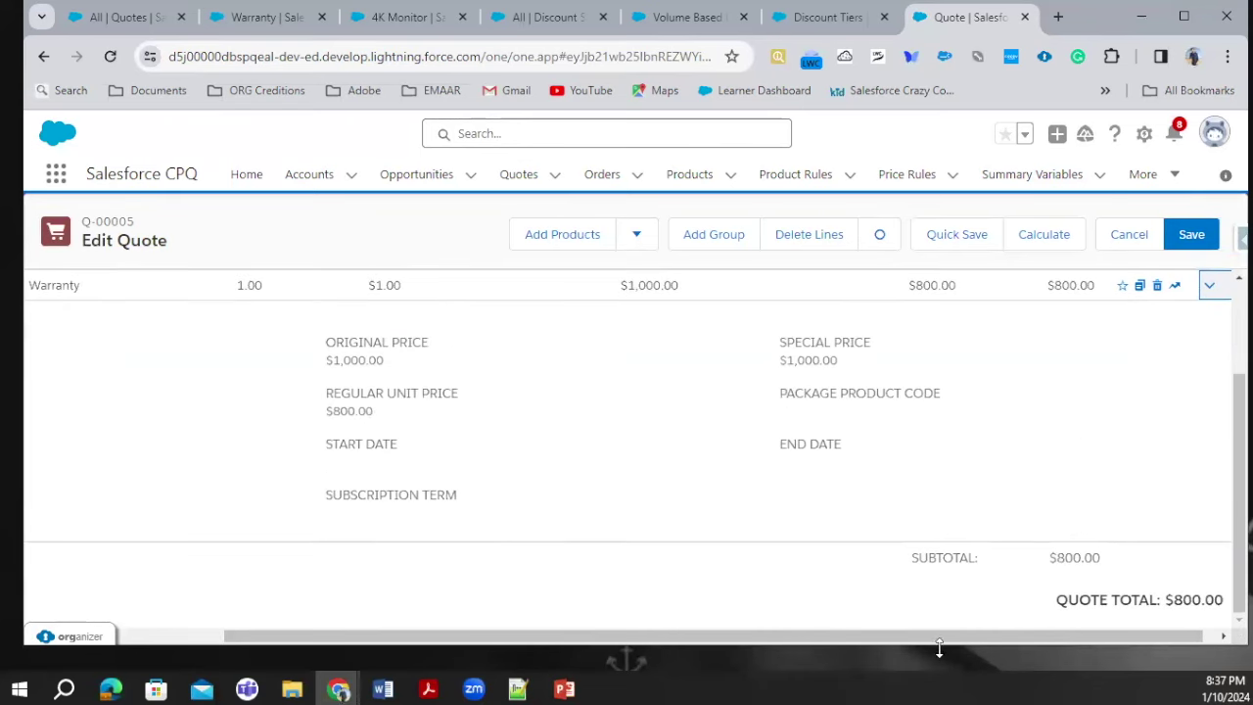
pyautogui.moveTo(937, 638); pyautogui.dragTo(1113, 671)
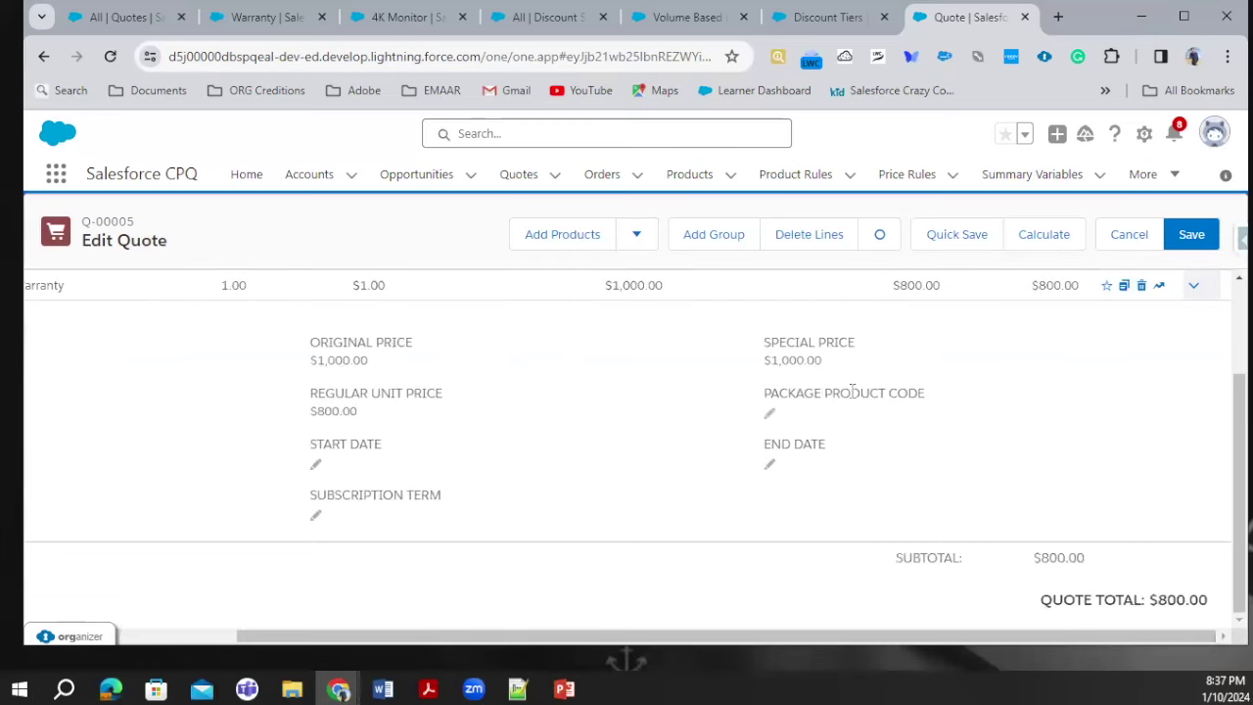
pyautogui.scroll(3, 854, 389)
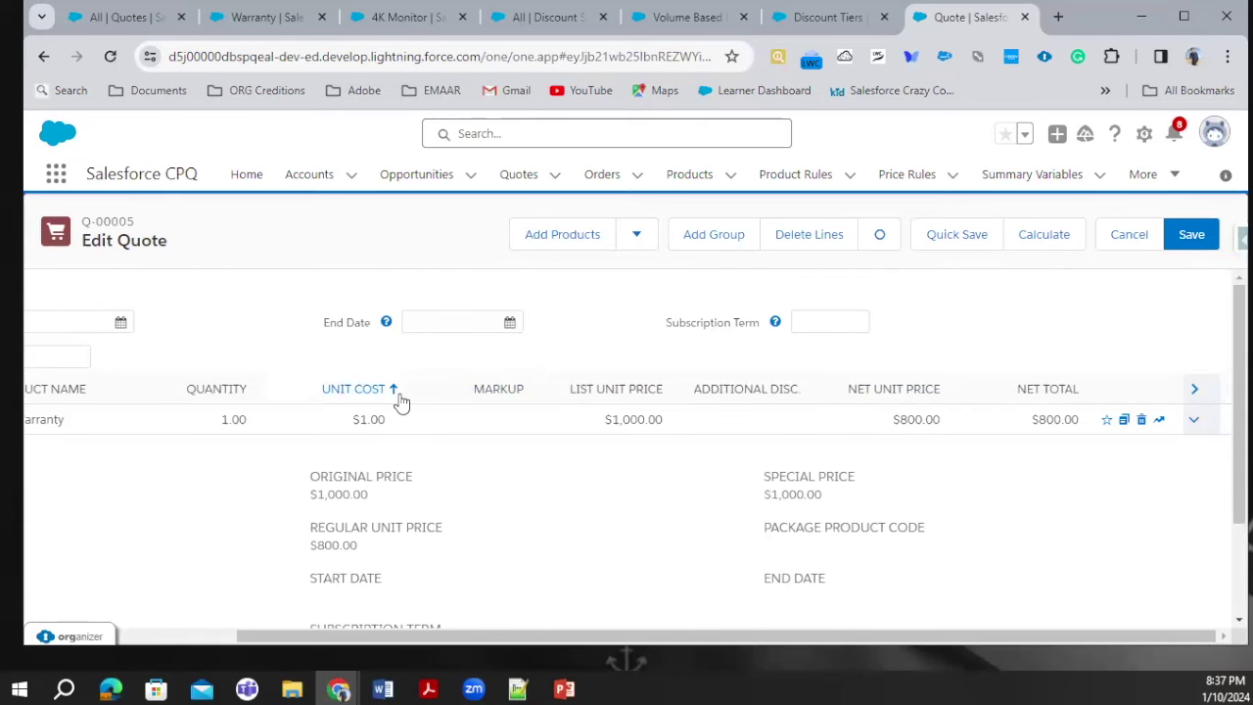
# - Check the Warranty product's term discount schedule, and open the Maintenance discount schedule to review its term discounted products
pyautogui.click(277, 17)
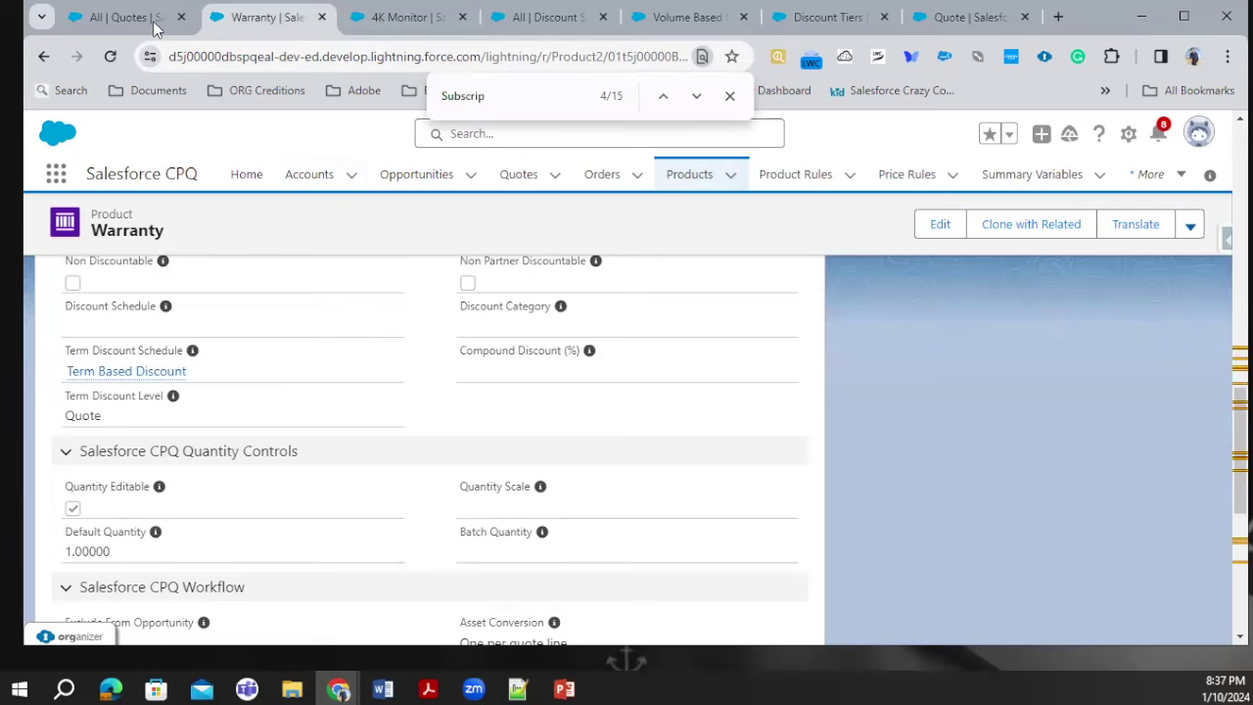
pyautogui.click(559, 20)
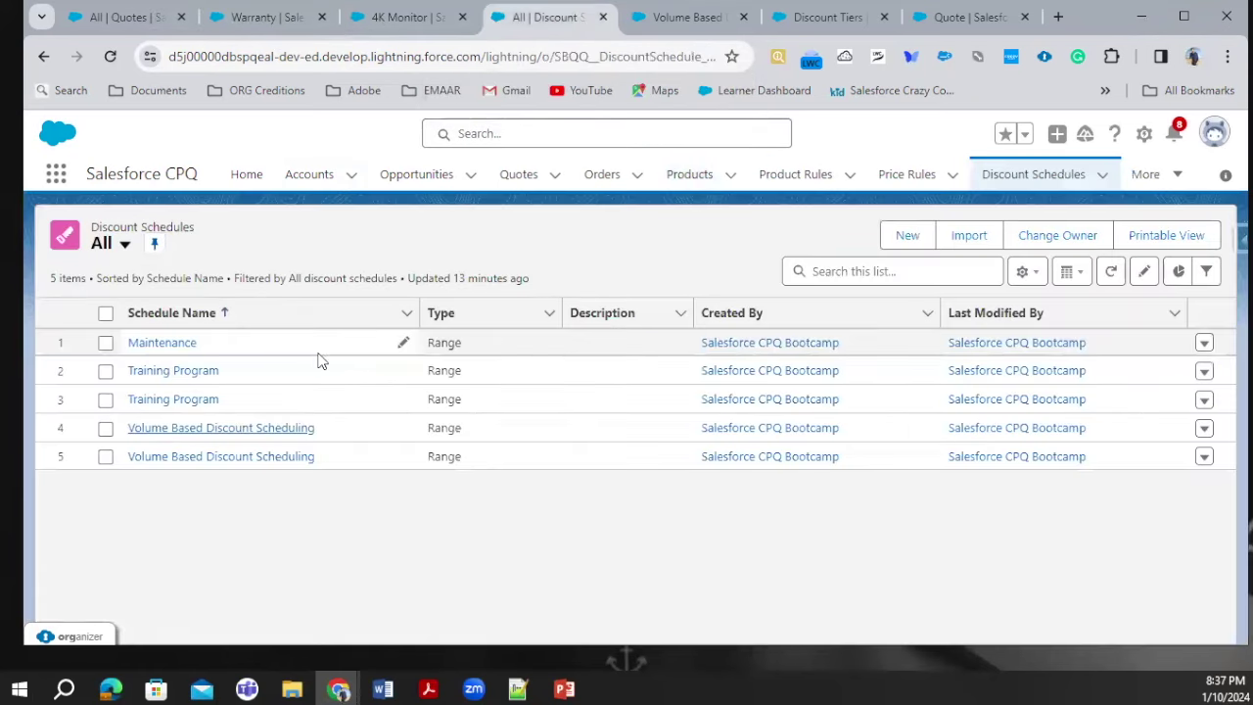
pyautogui.click(157, 342)
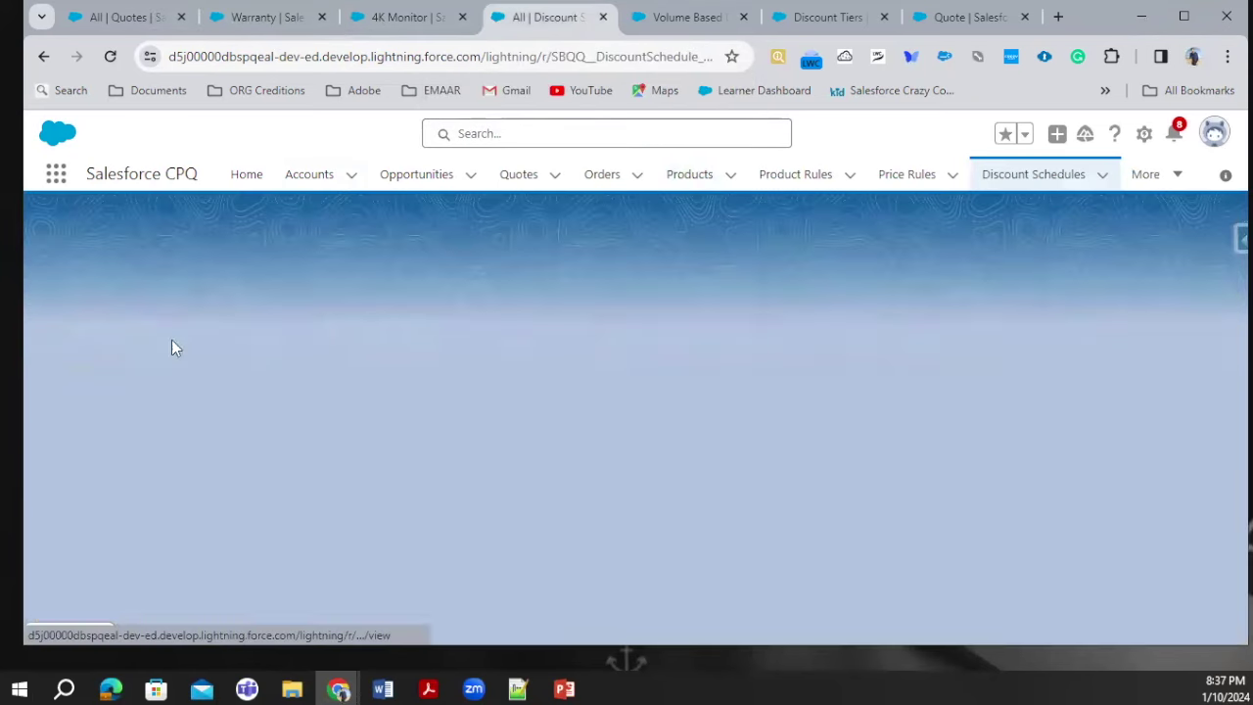
pyautogui.scroll(-3, 277, 405)
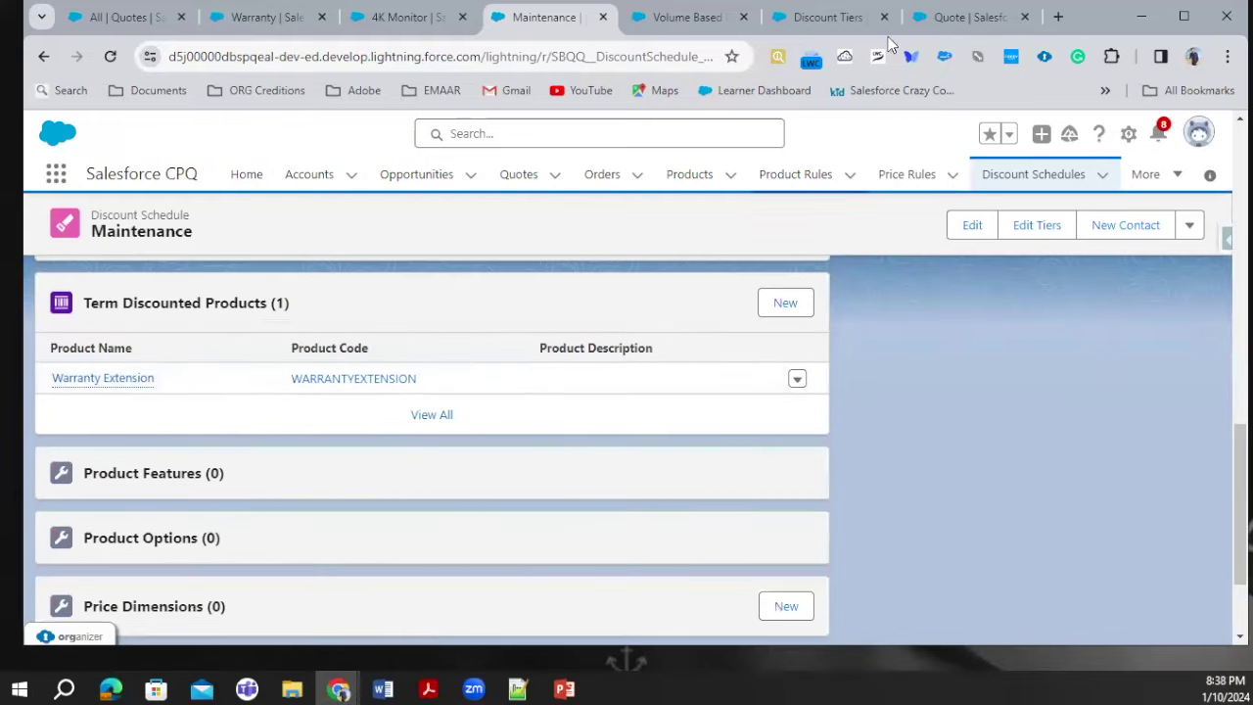
# - Return to quote Q-00005, set its subscription term to 24 and recalculate
pyautogui.click(964, 17)
pyautogui.scroll(-1, 476, 440)
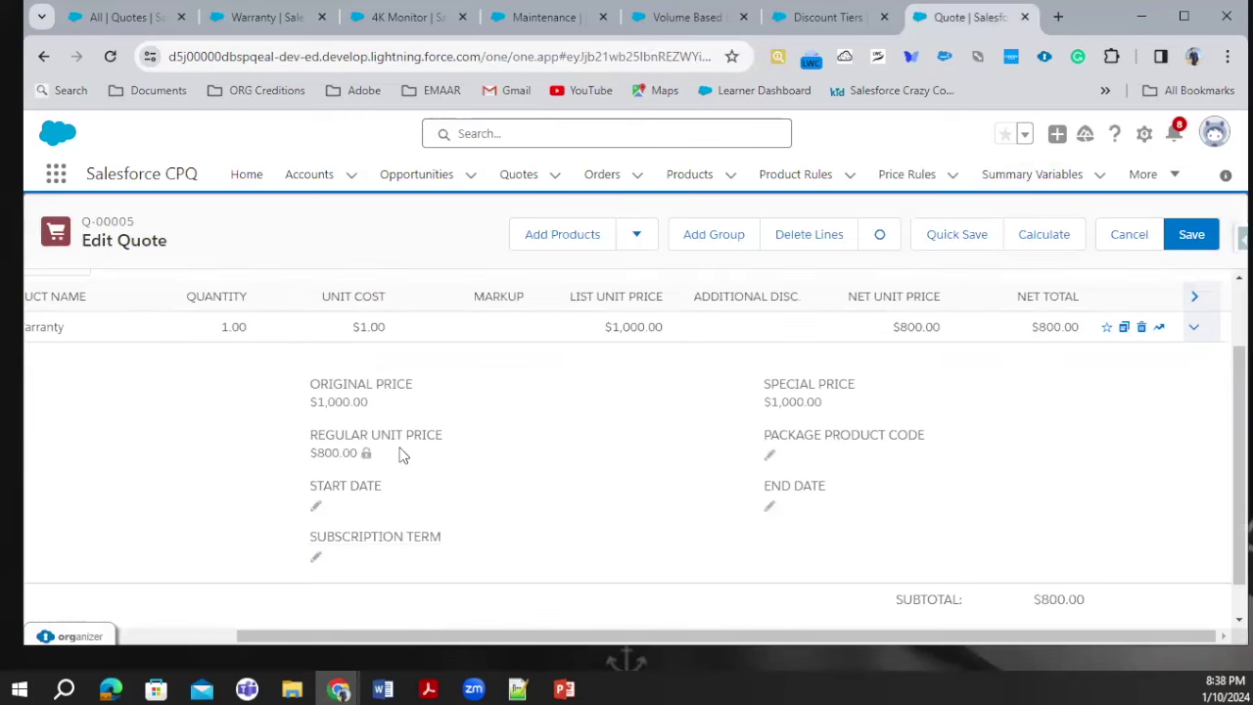
pyautogui.scroll(1, 1043, 359)
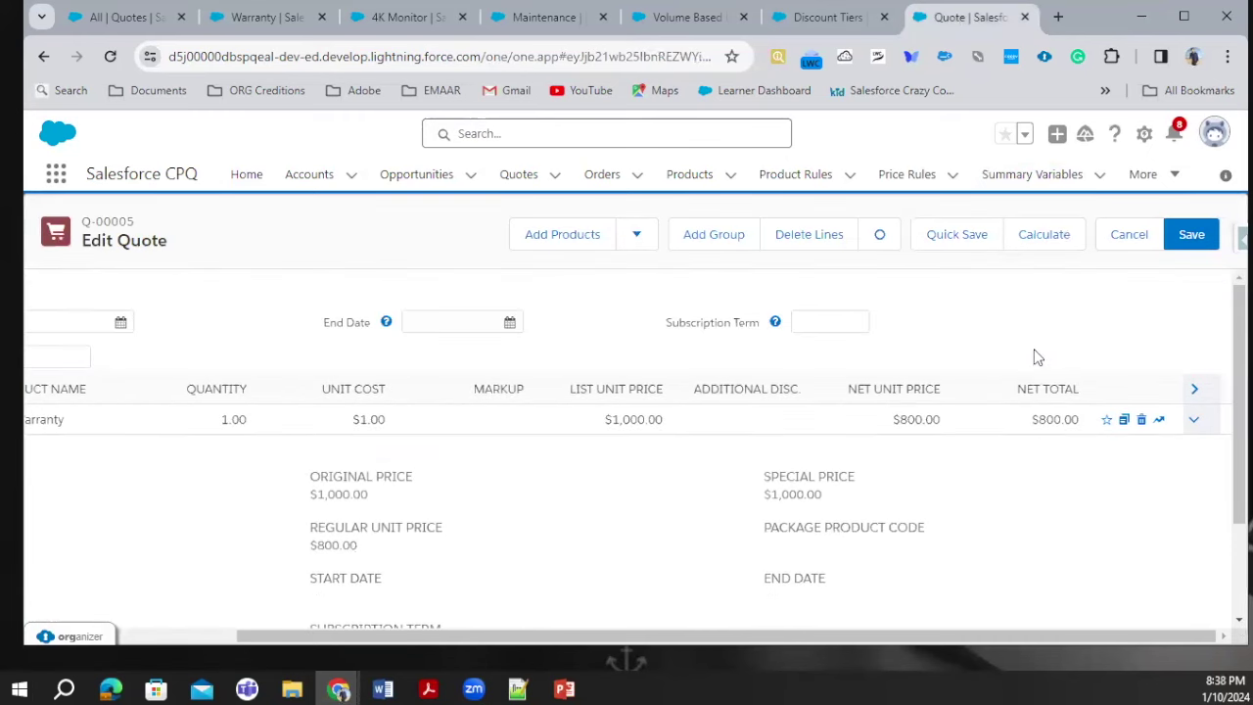
pyautogui.click(819, 323)
pyautogui.click(1037, 236)
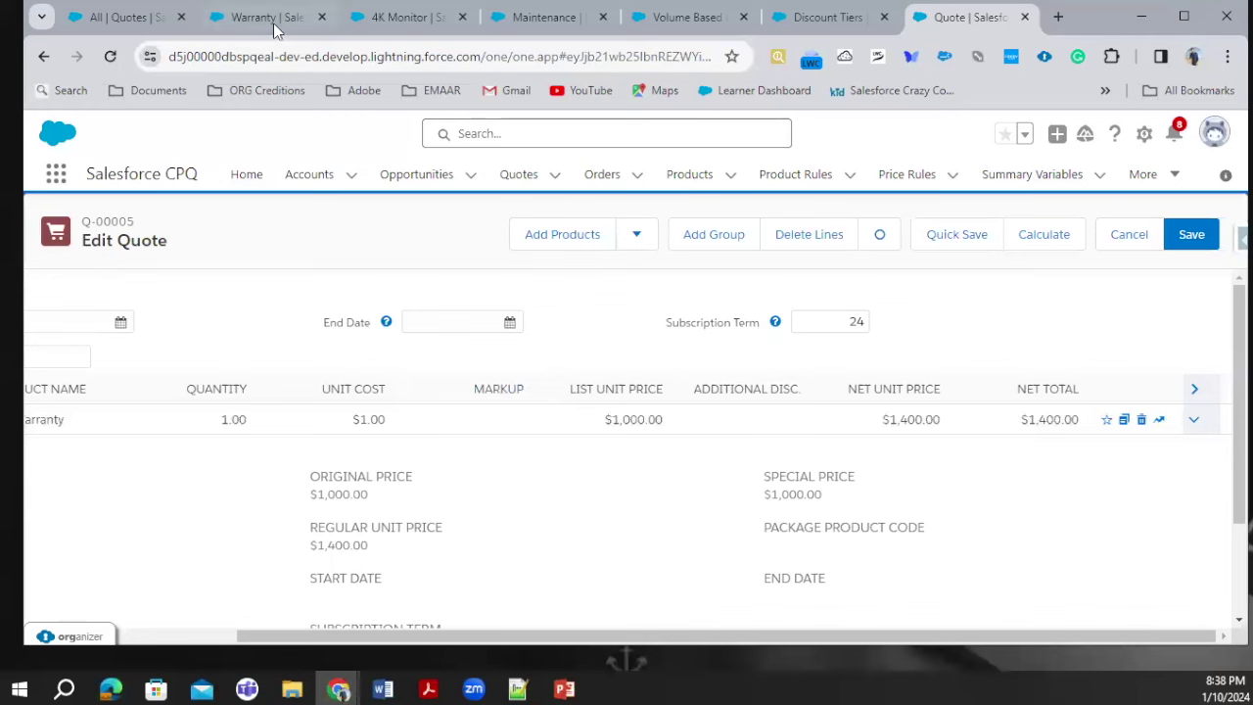
# - Examine the Warranty product's price book entry and list price, along with its subscription pricing and subscription term
pyautogui.moveTo(273, 24)
pyautogui.click(266, 16)
pyautogui.scroll(15, 196, 294)
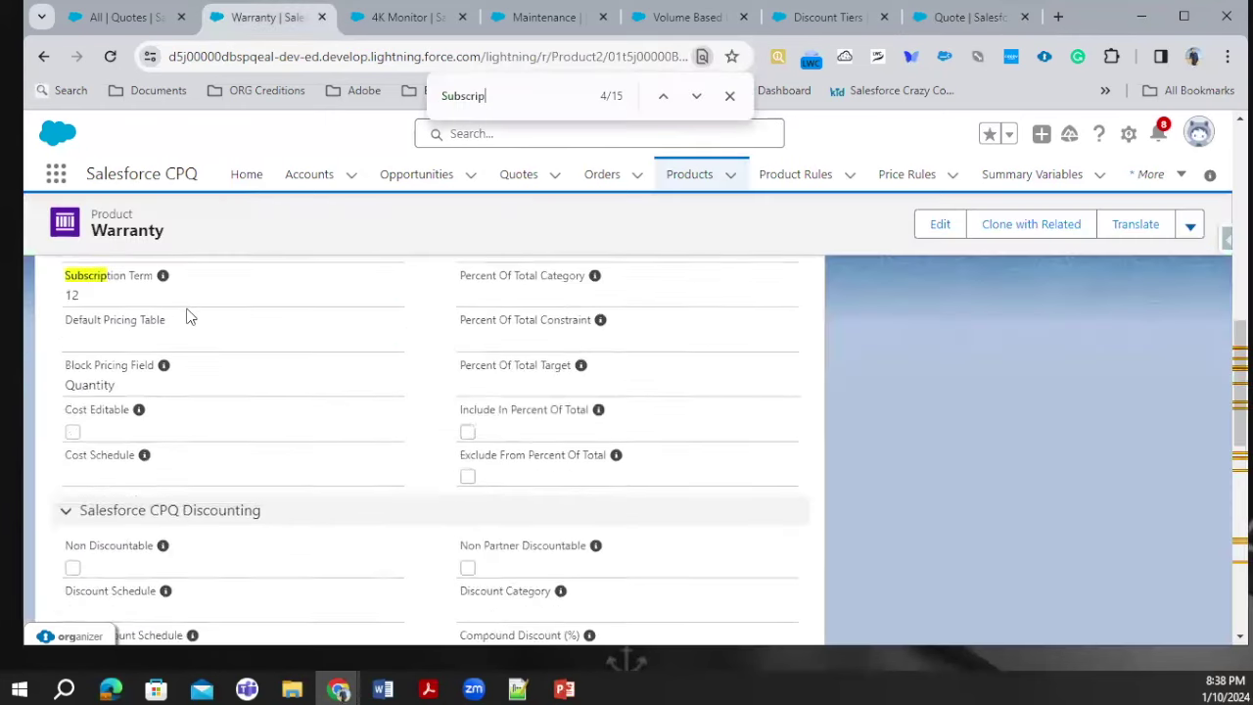
pyautogui.click(188, 375)
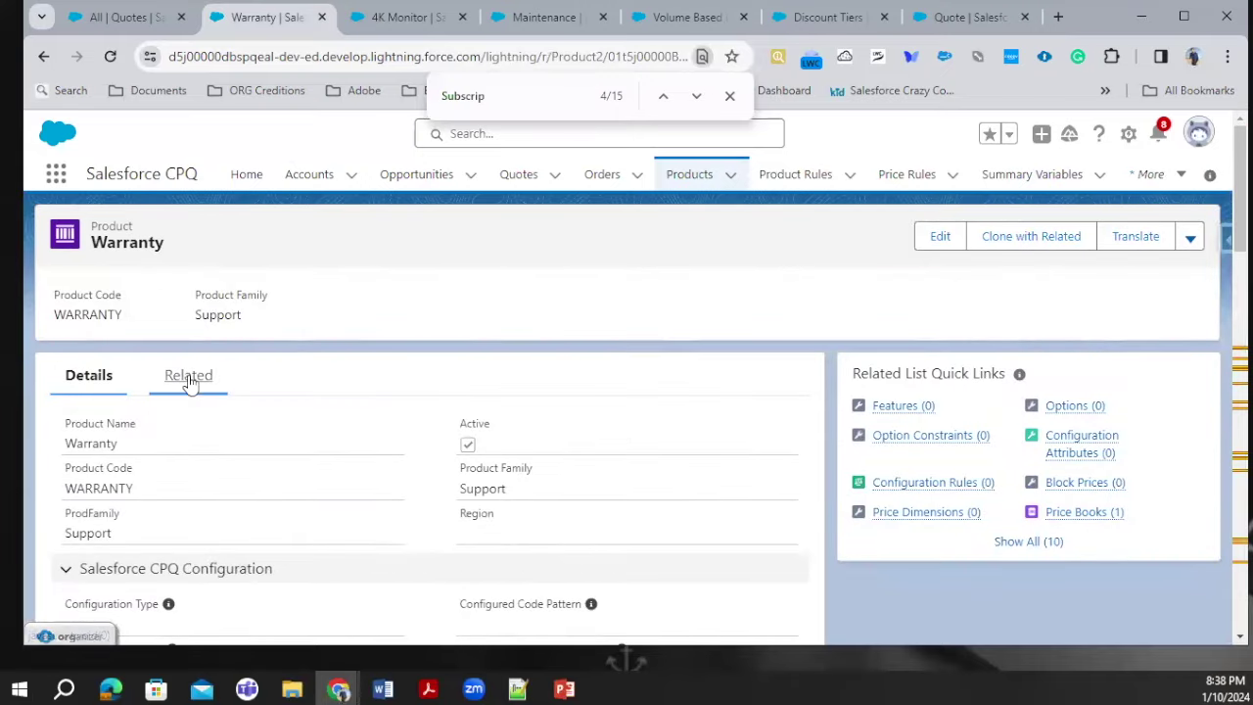
pyautogui.scroll(-3, 284, 440)
pyautogui.scroll(-2, 195, 456)
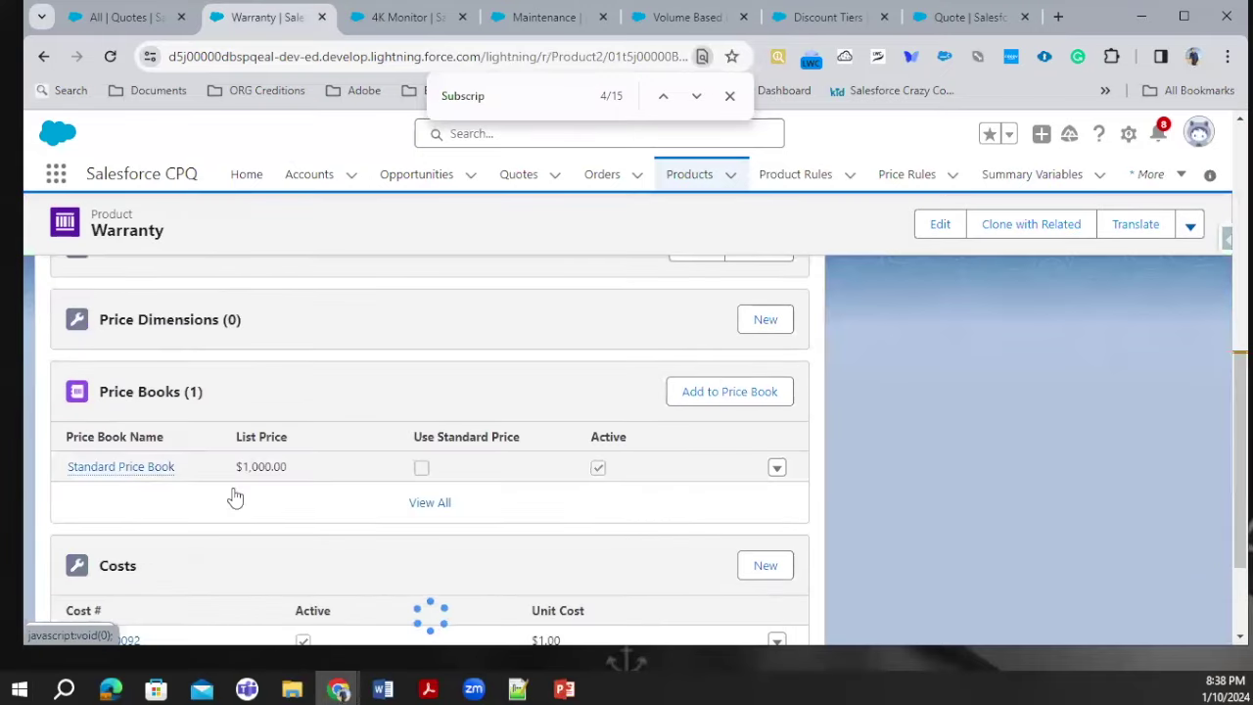
pyautogui.click(428, 502)
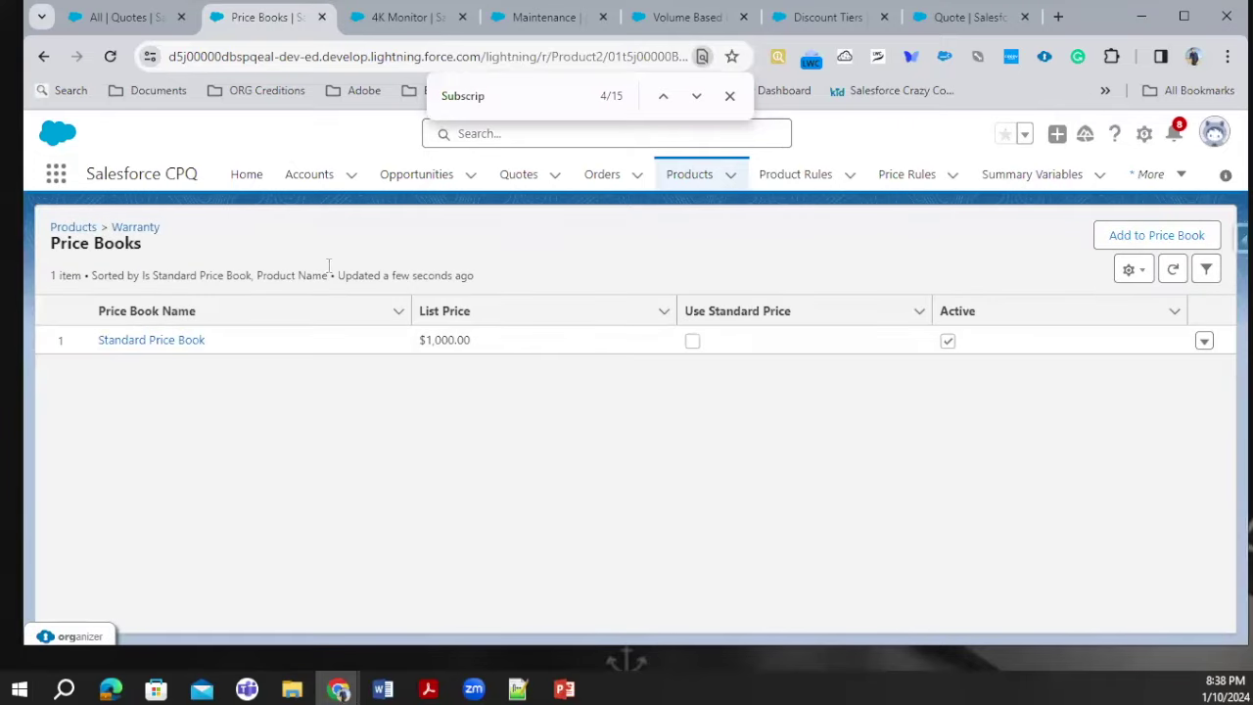
pyautogui.click(137, 227)
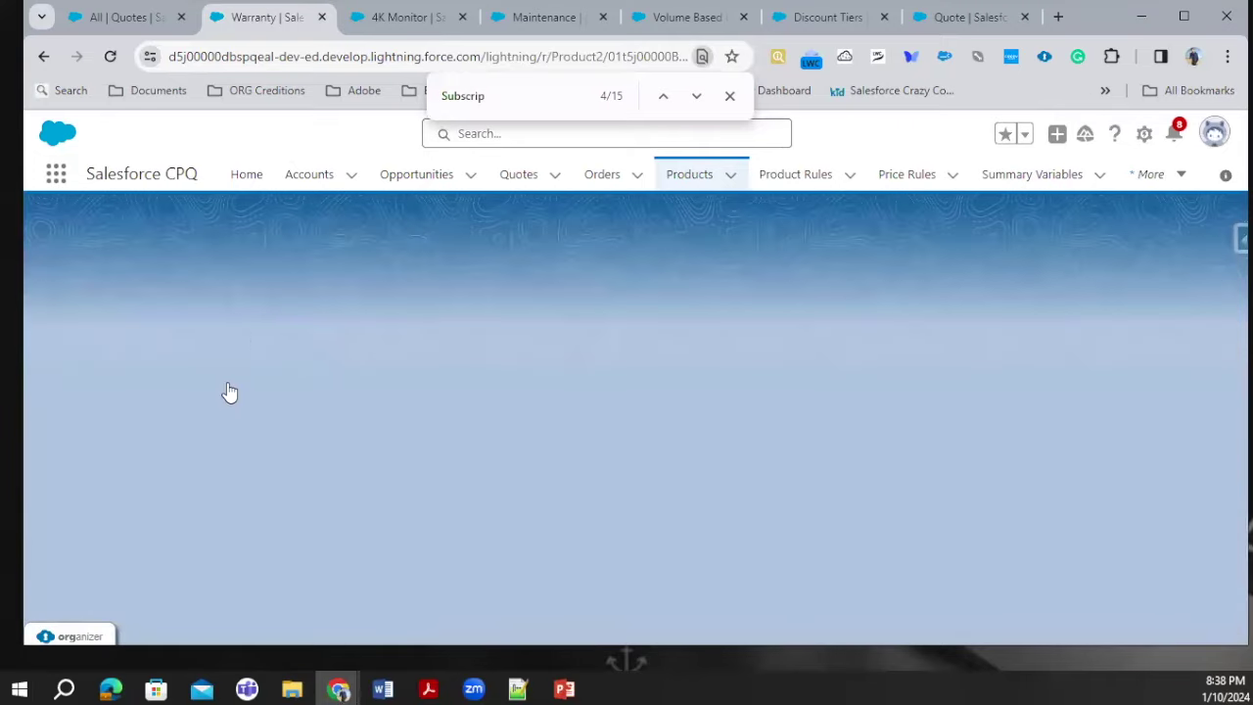
pyautogui.scroll(-8, 179, 425)
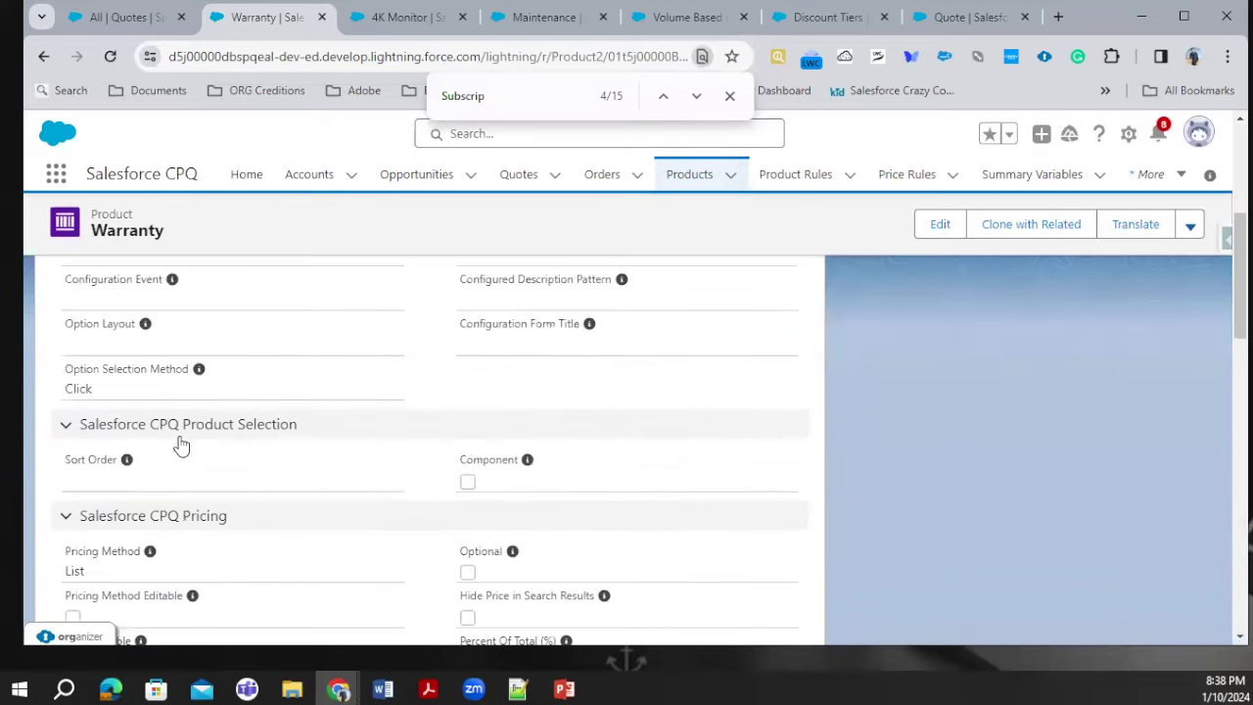
pyautogui.scroll(-2, 110, 518)
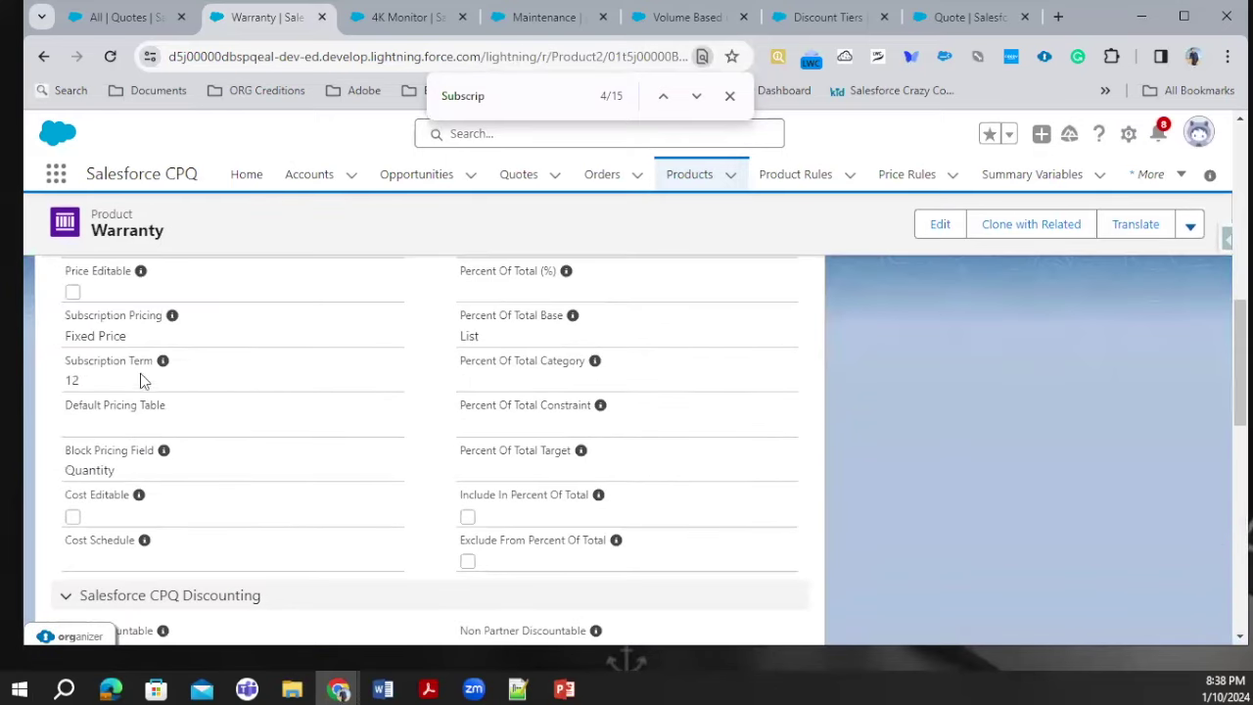
# - Return to the quote and examine the Warranty line's regular unit price, net unit price and quote total
pyautogui.click(955, 17)
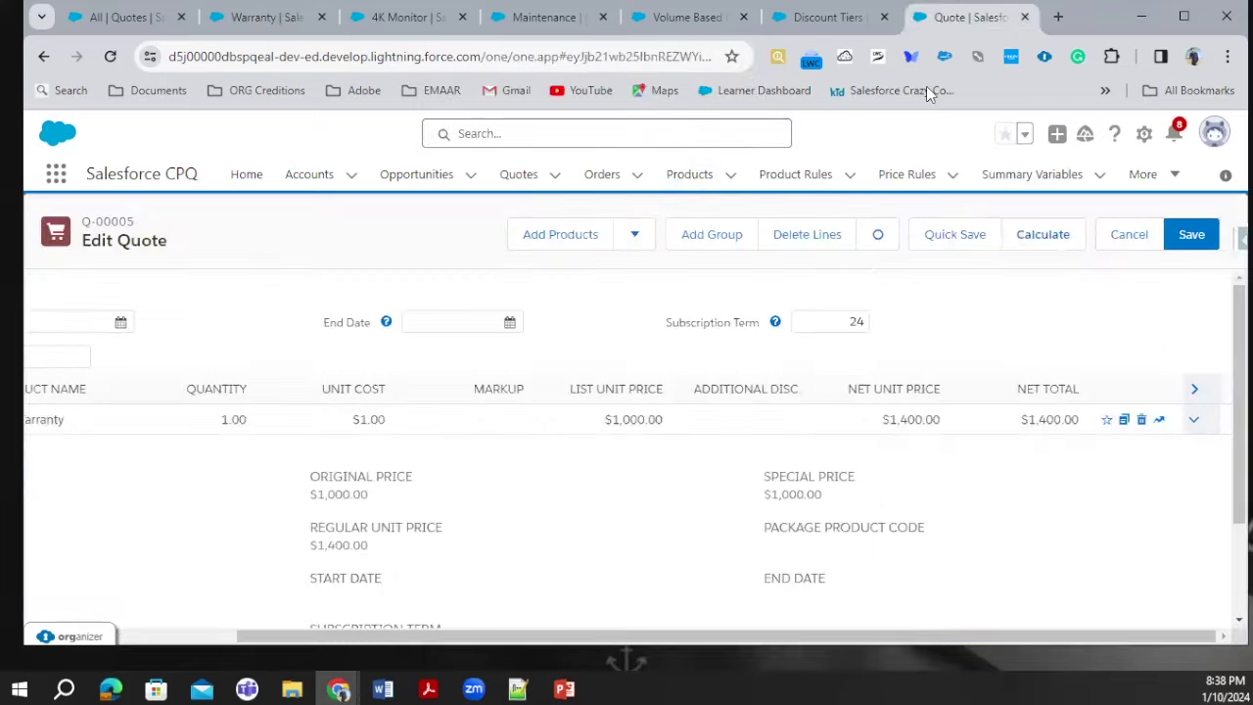
pyautogui.scroll(-1, 747, 377)
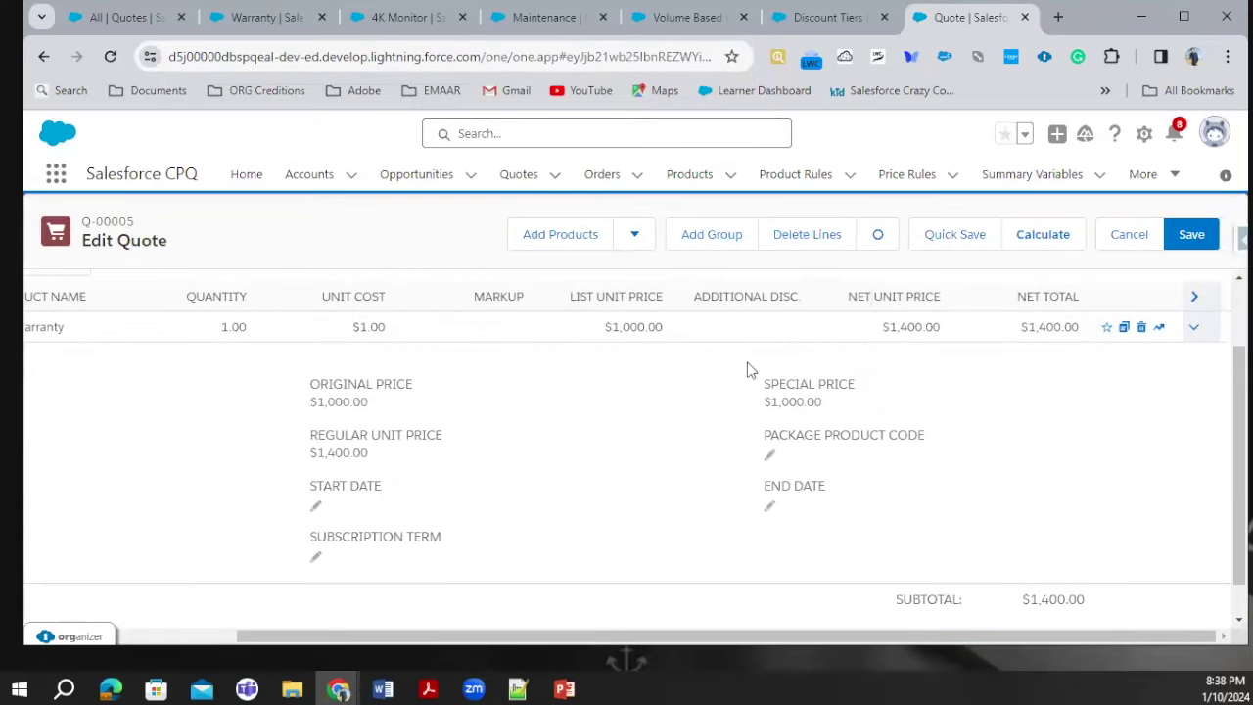
pyautogui.scroll(1, 832, 329)
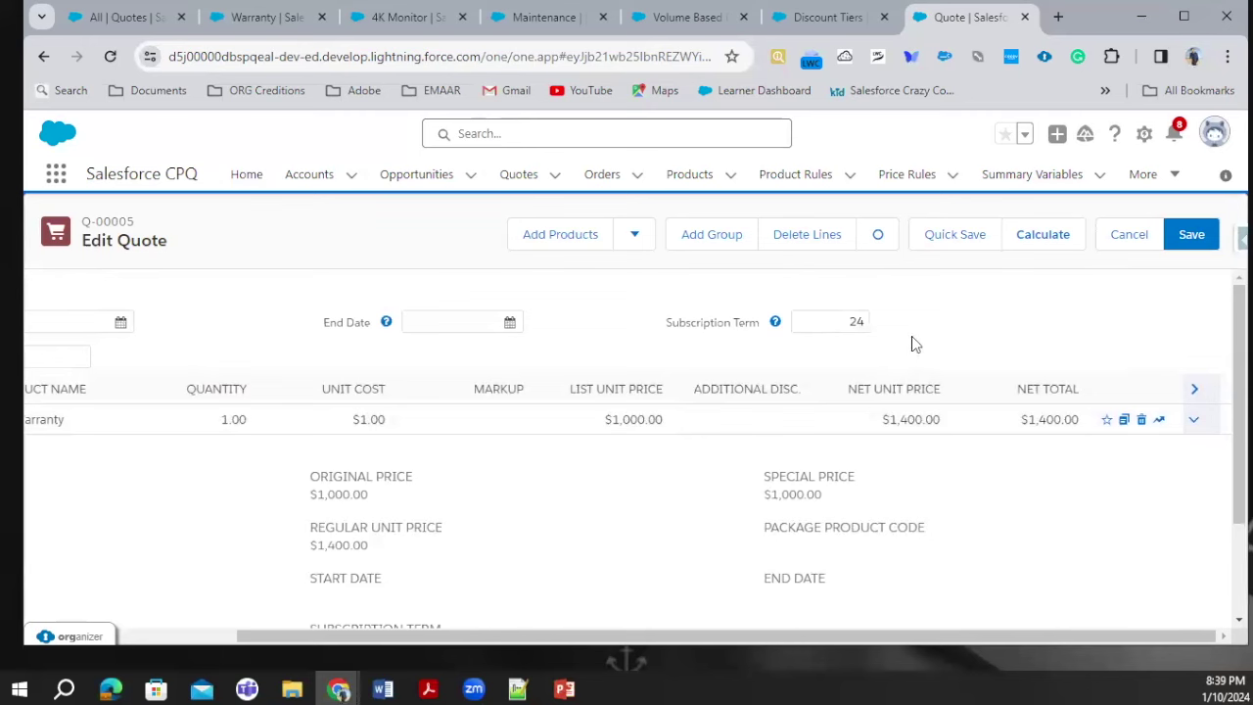
pyautogui.click(925, 389)
pyautogui.scroll(-2, 833, 477)
pyautogui.moveTo(317, 411); pyautogui.dragTo(404, 420)
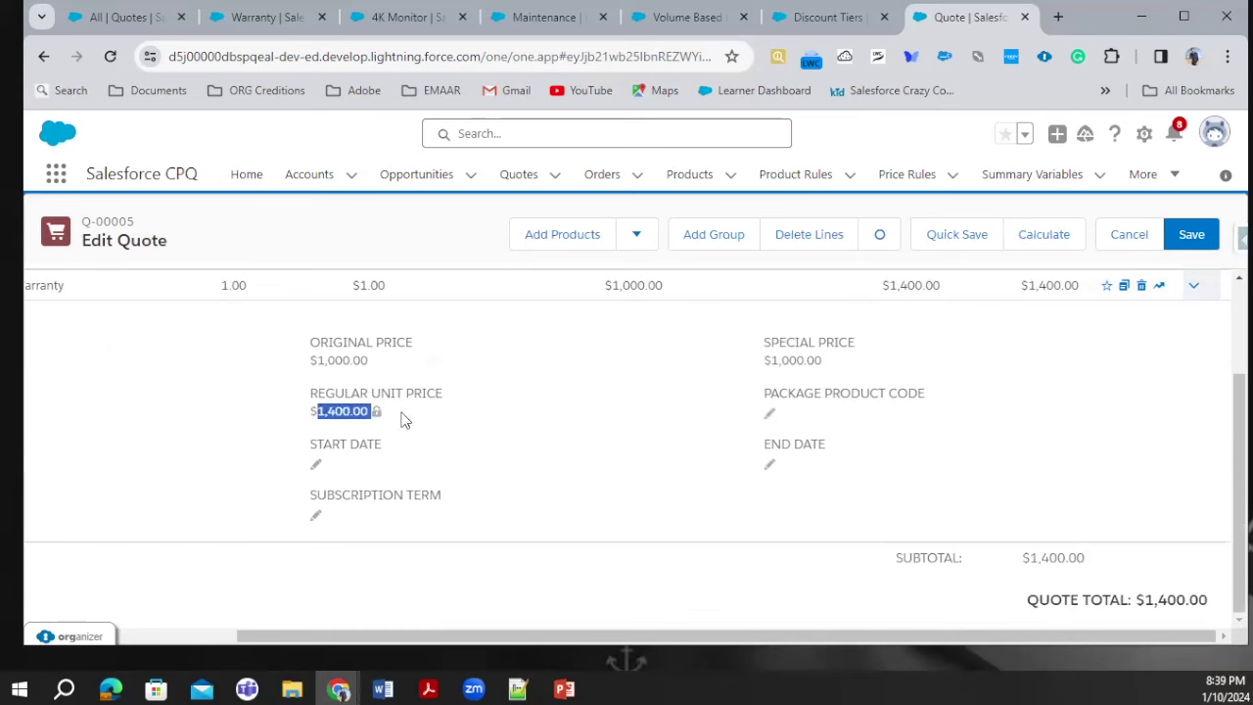
pyautogui.scroll(2, 688, 479)
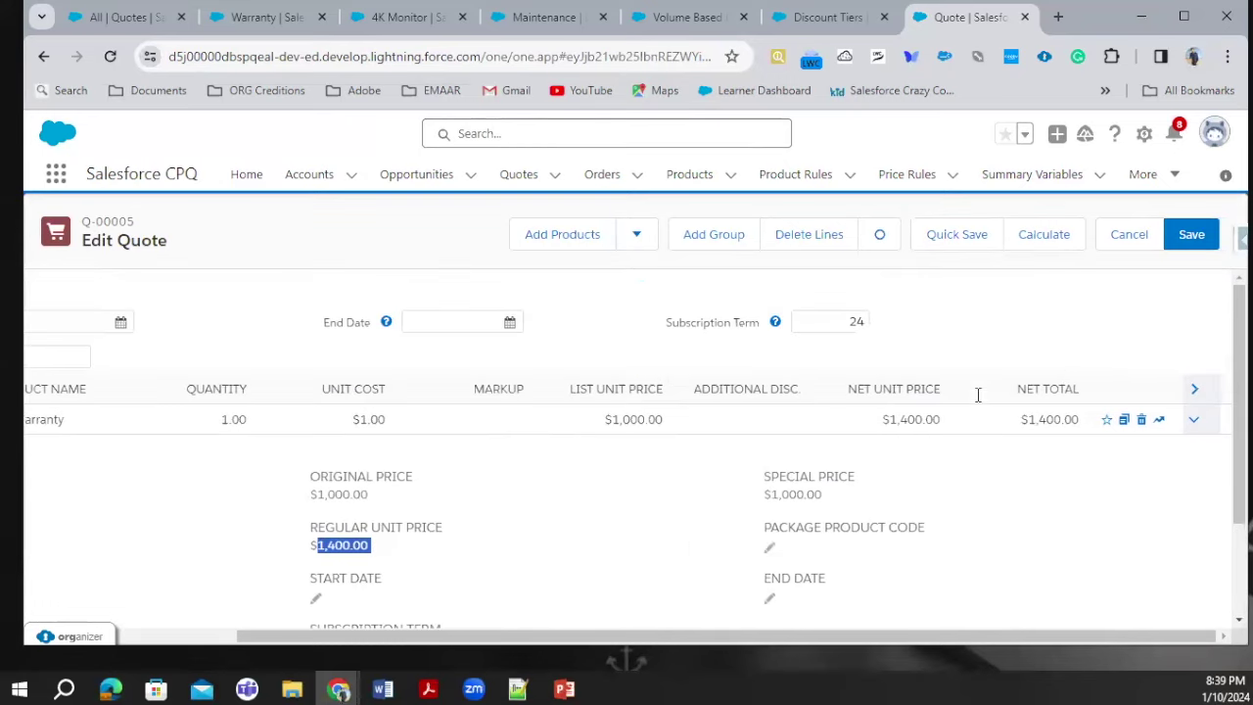
# - Clear the quote's subscription term and recalculate the prices
pyautogui.click(878, 327)
pyautogui.doubleClick(859, 322)
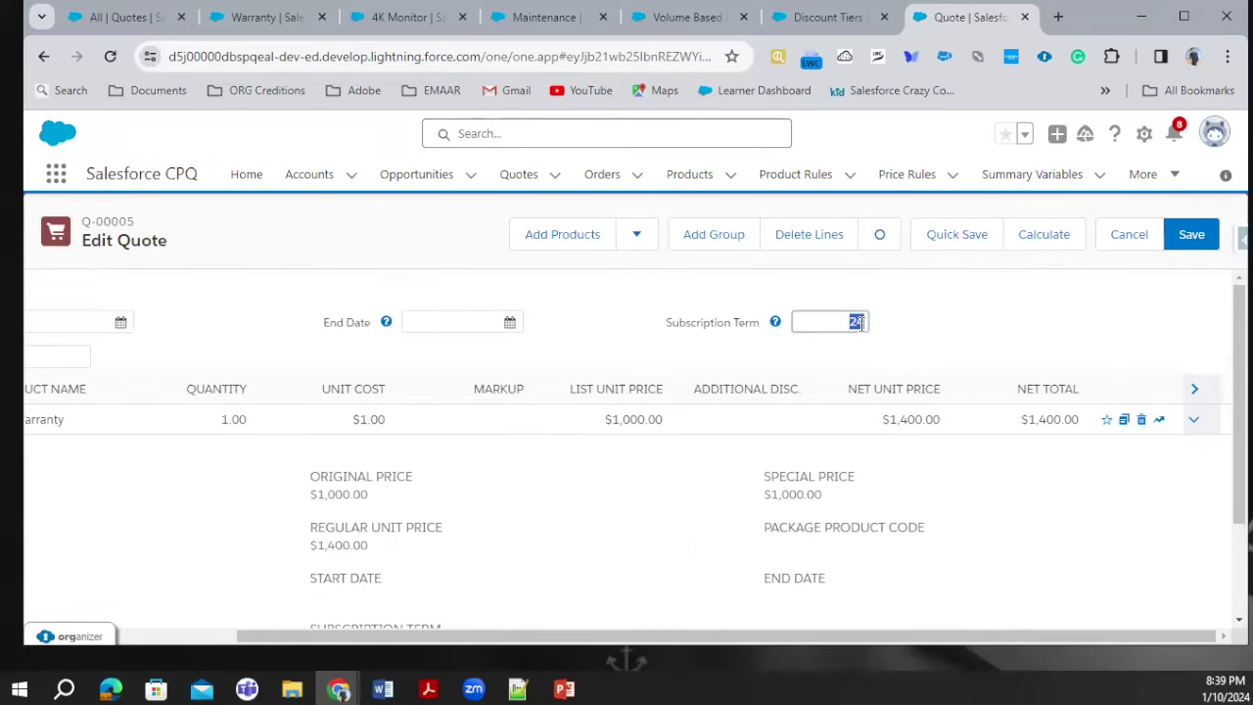
pyautogui.press('BackSpace')
pyautogui.click(1044, 234)
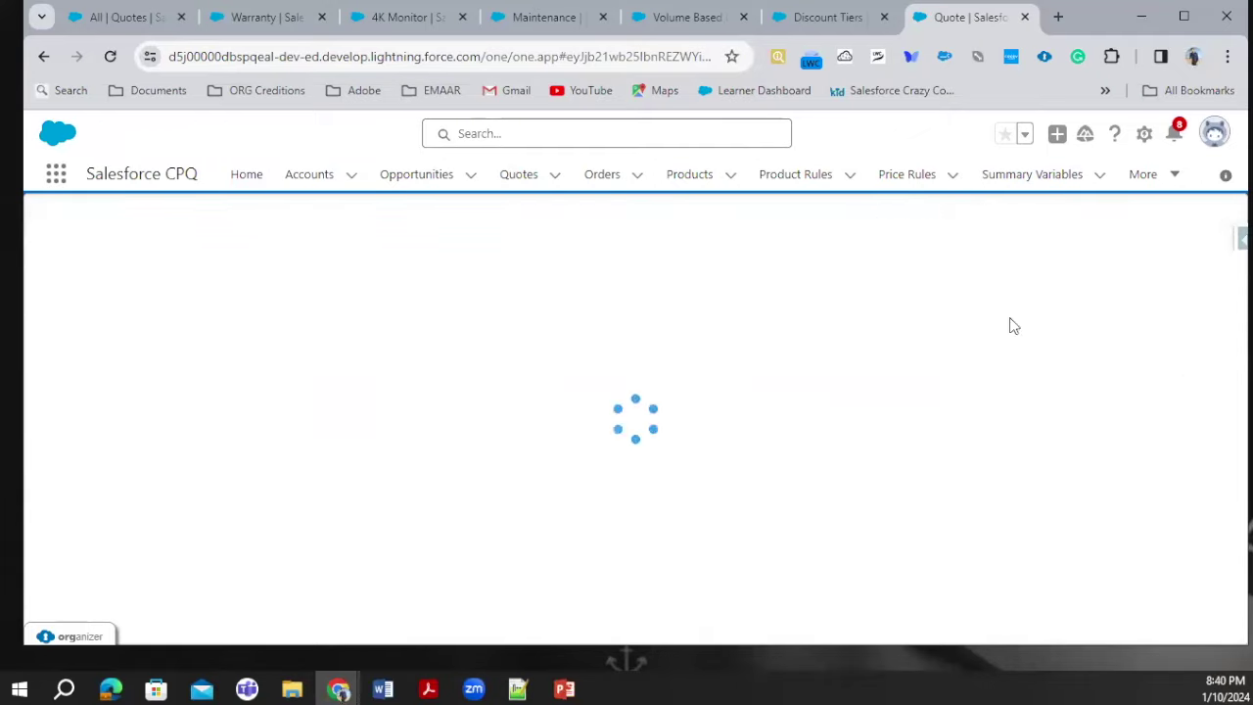
# - Search the product selection for "warra" and add the Warranty product to the quote
pyautogui.click(567, 235)
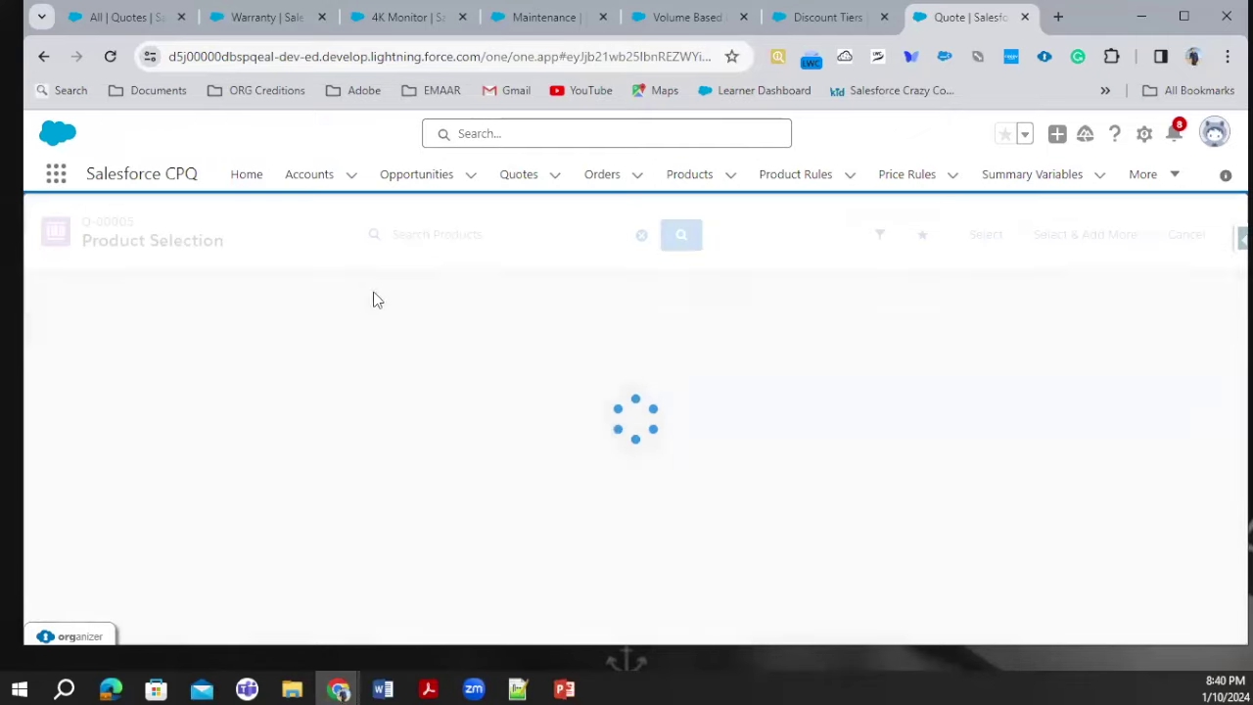
pyautogui.click(437, 226)
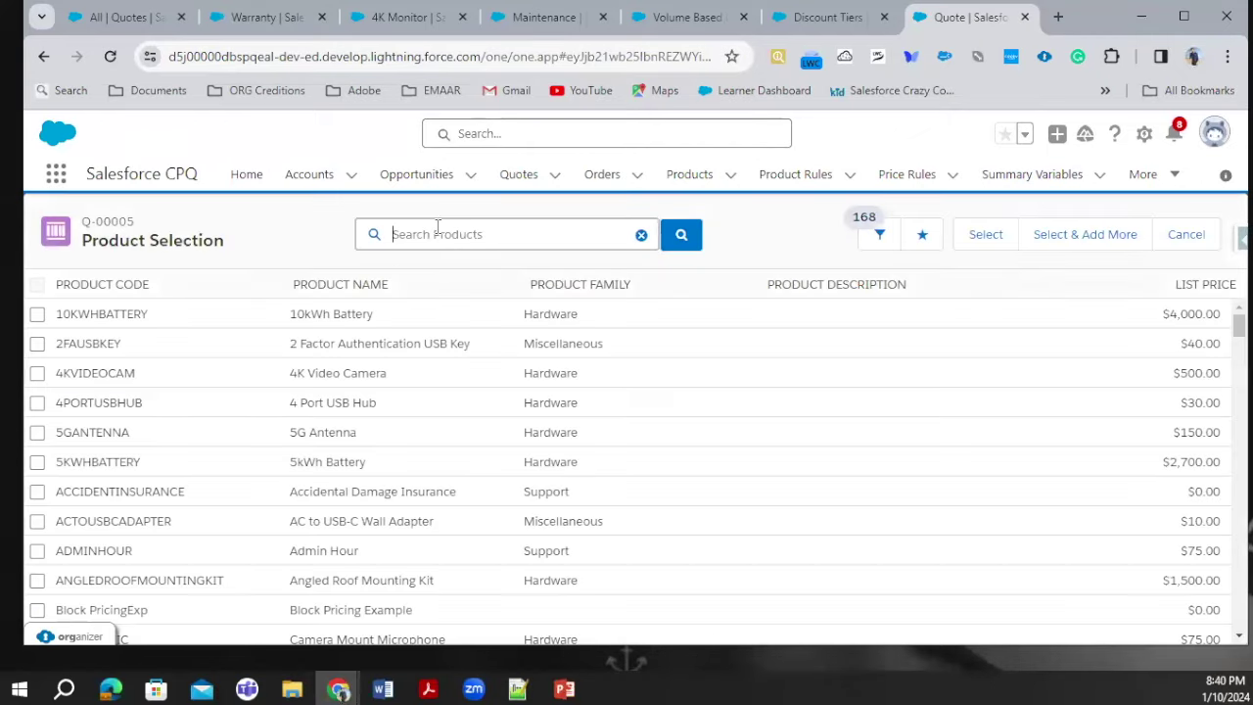
pyautogui.write('warra')
pyautogui.click(683, 245)
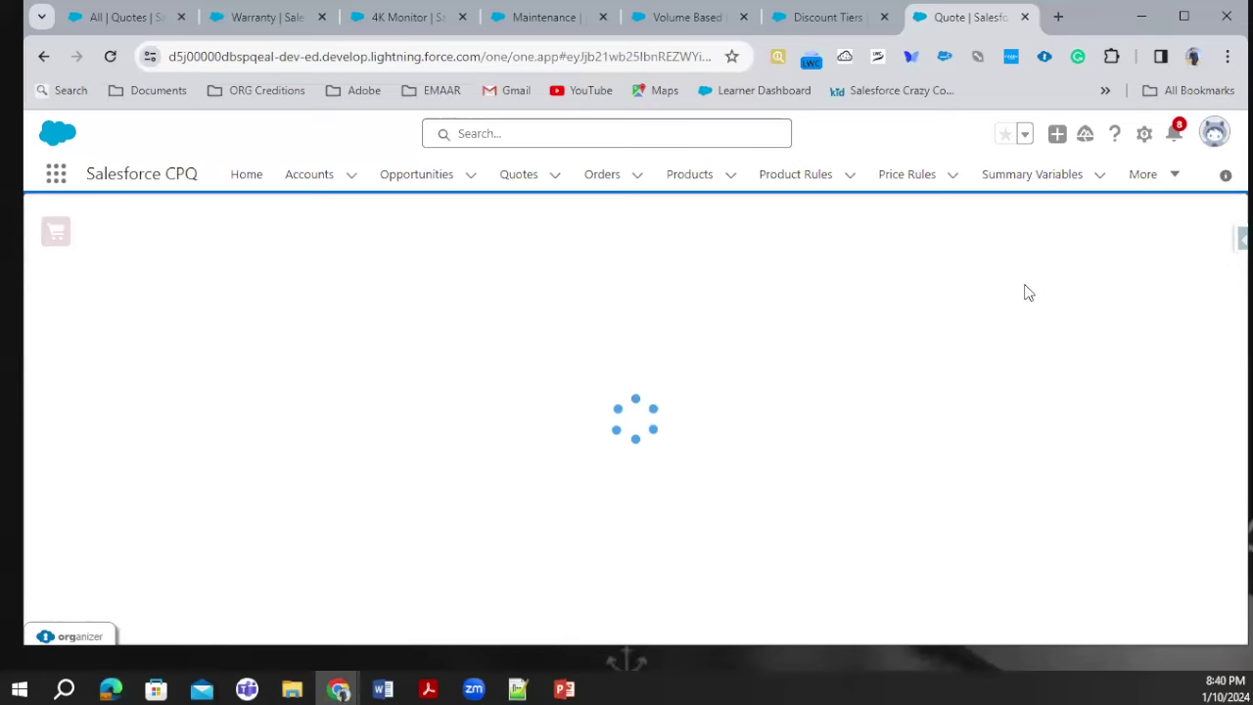
# - Set the quote's subscription term to 1, recalculate, and check the Warranty line's net unit price
pyautogui.doubleClick(1120, 318)
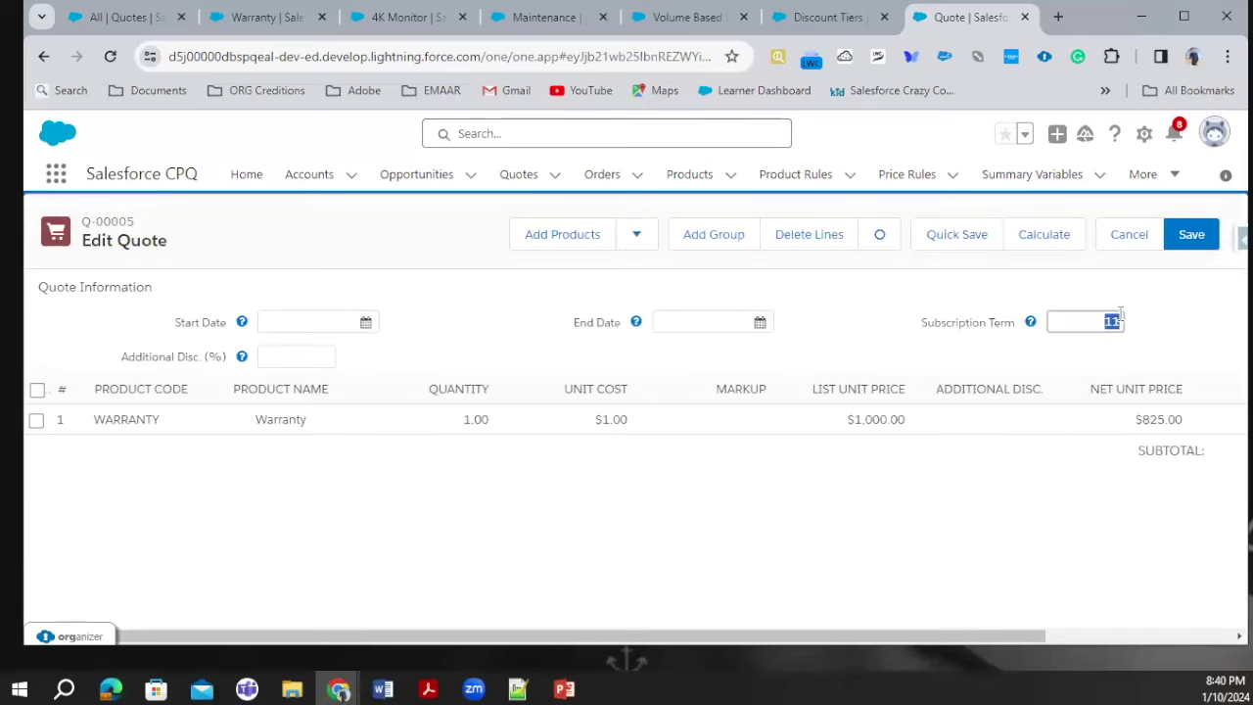
pyautogui.write('1')
pyautogui.click(1059, 247)
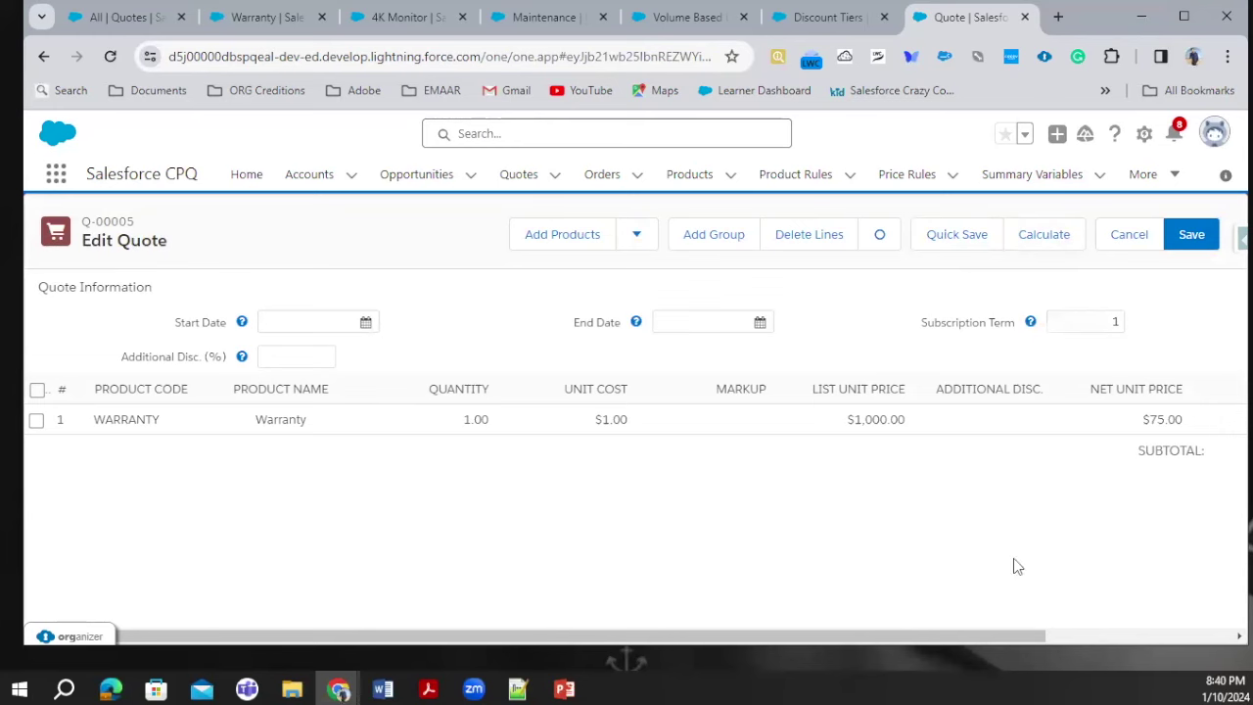
pyautogui.moveTo(902, 641); pyautogui.dragTo(1084, 642)
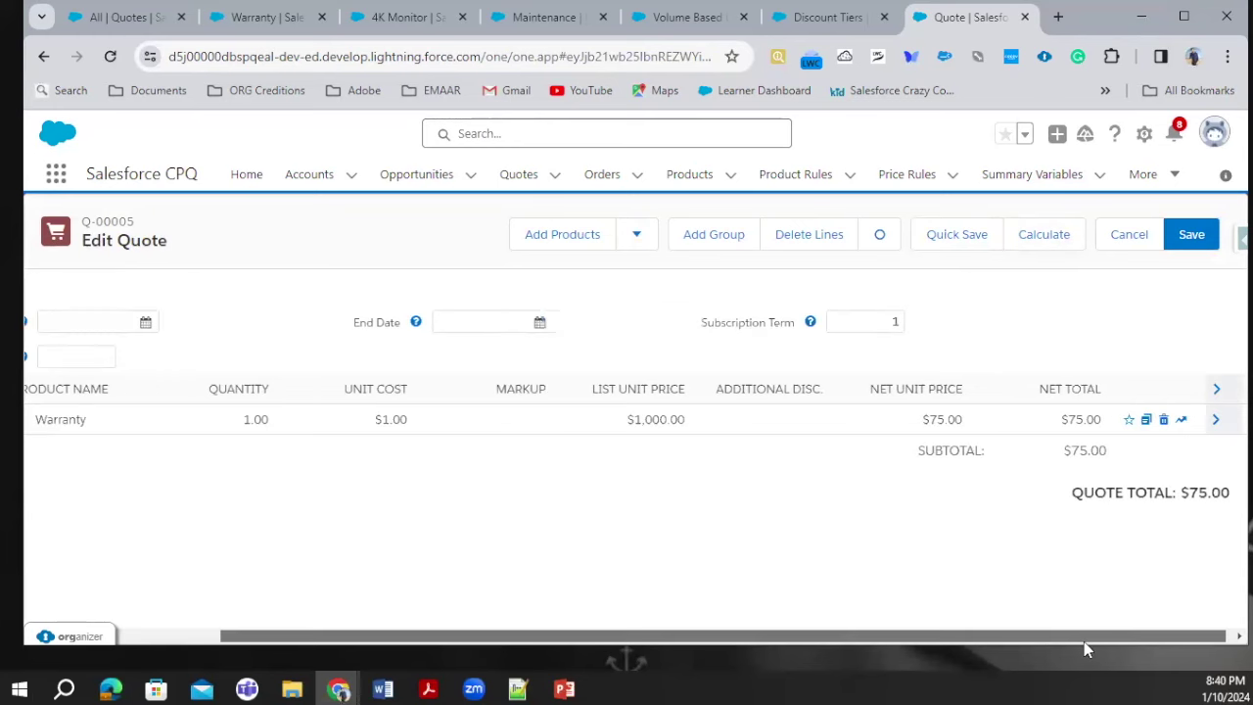
pyautogui.moveTo(950, 421); pyautogui.dragTo(898, 425)
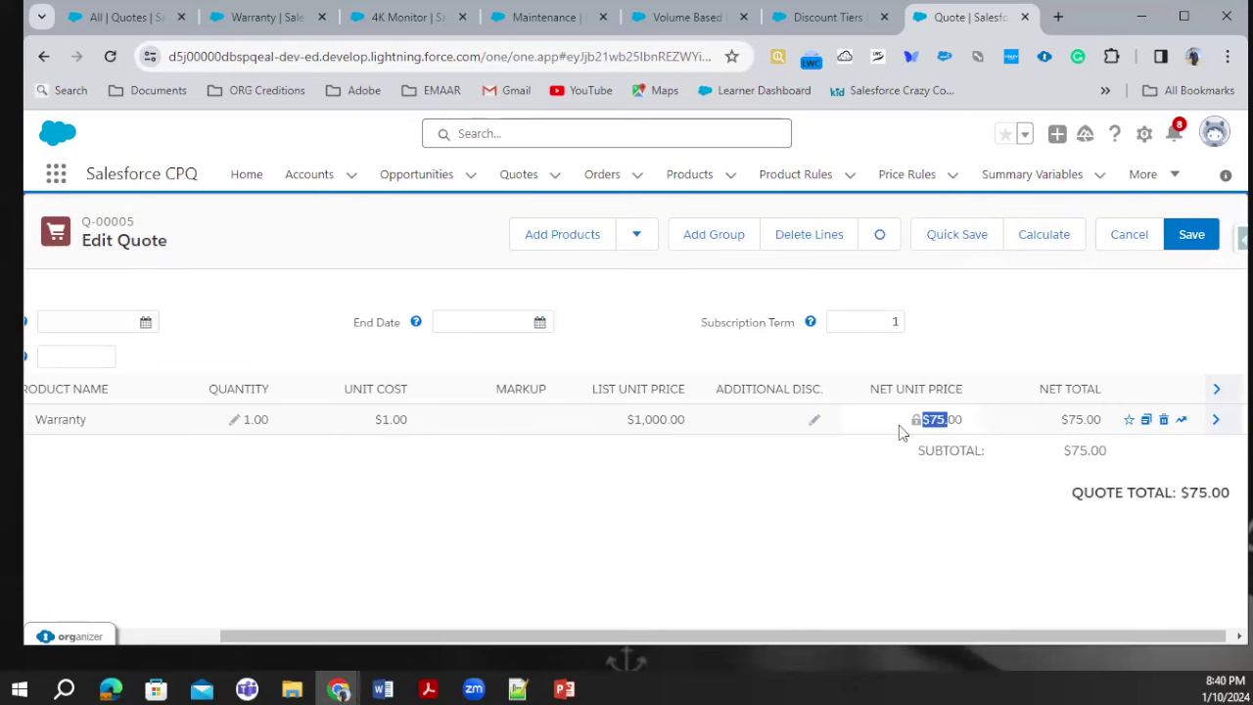
# - Recalculate the quote with a subscription term of 11, and again with a term of 12
pyautogui.doubleClick(897, 321)
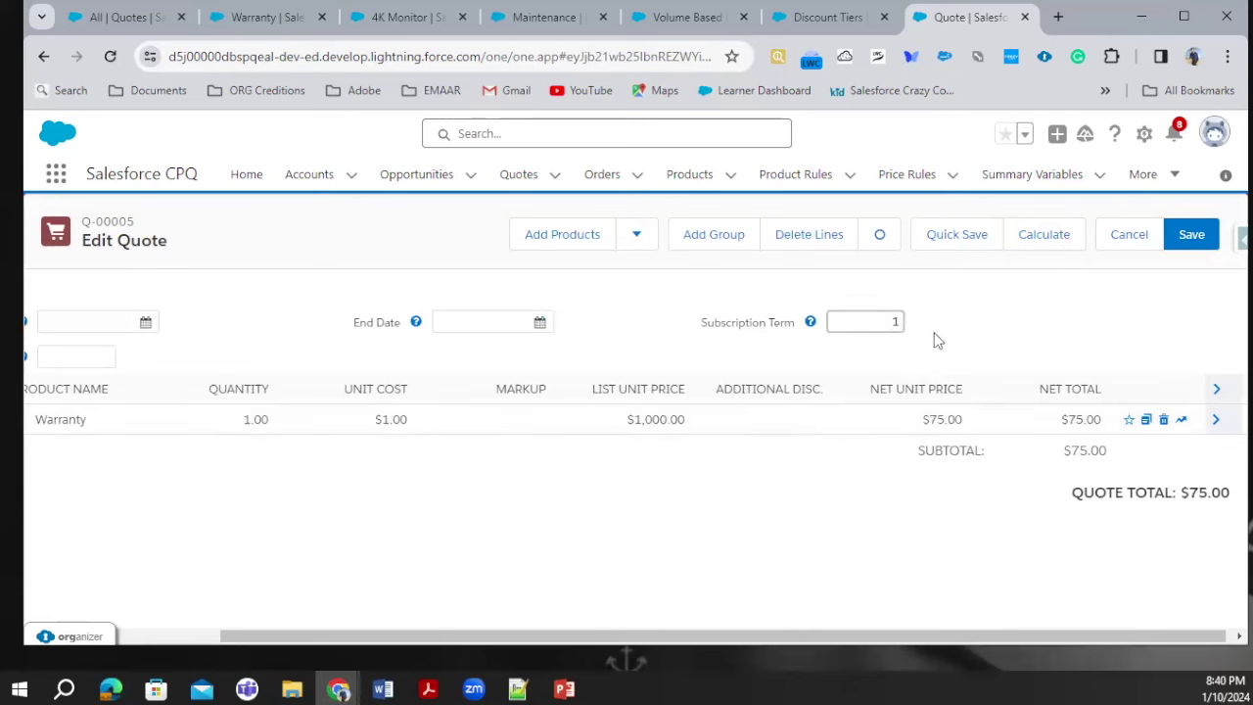
pyautogui.write('11')
pyautogui.click(1026, 240)
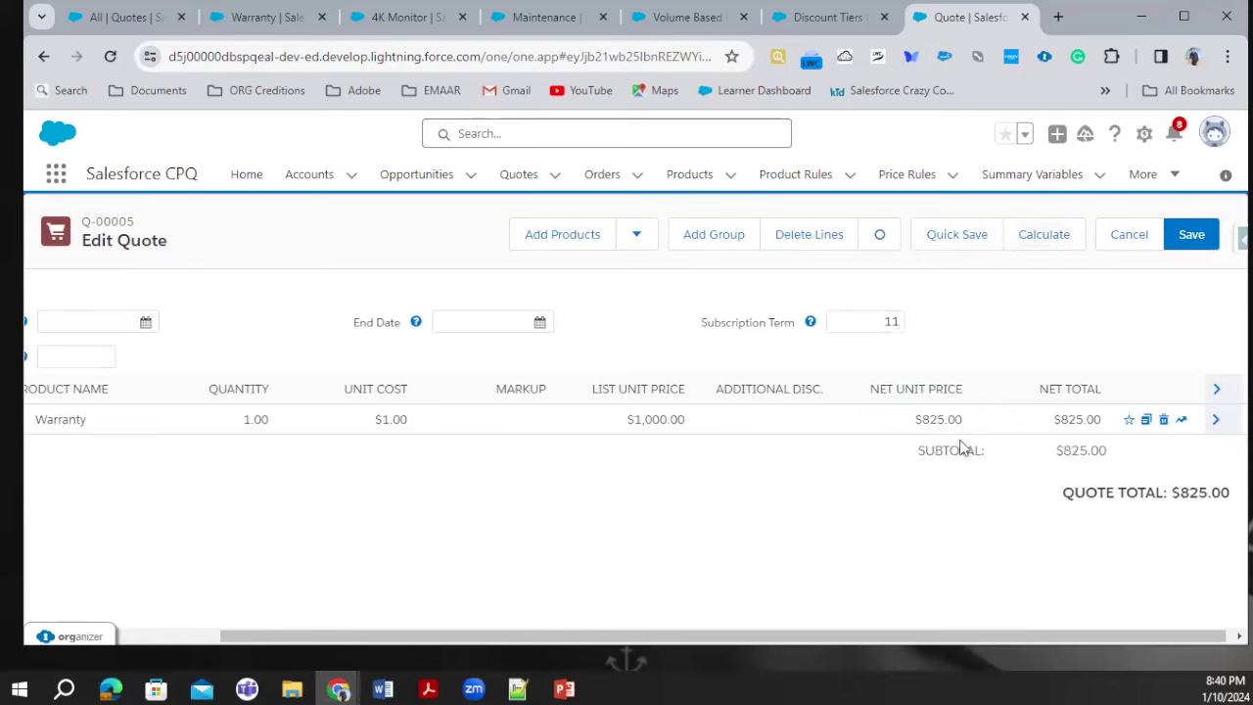
pyautogui.doubleClick(897, 322)
pyautogui.write('12')
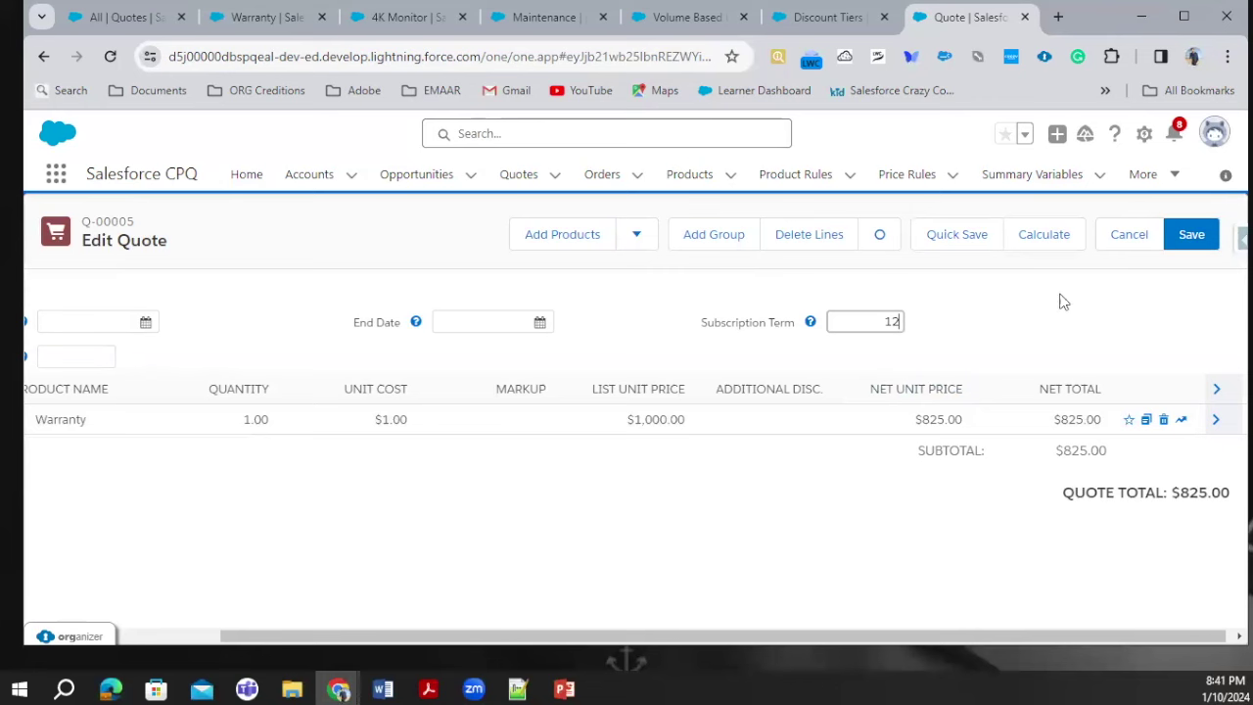
pyautogui.click(1047, 237)
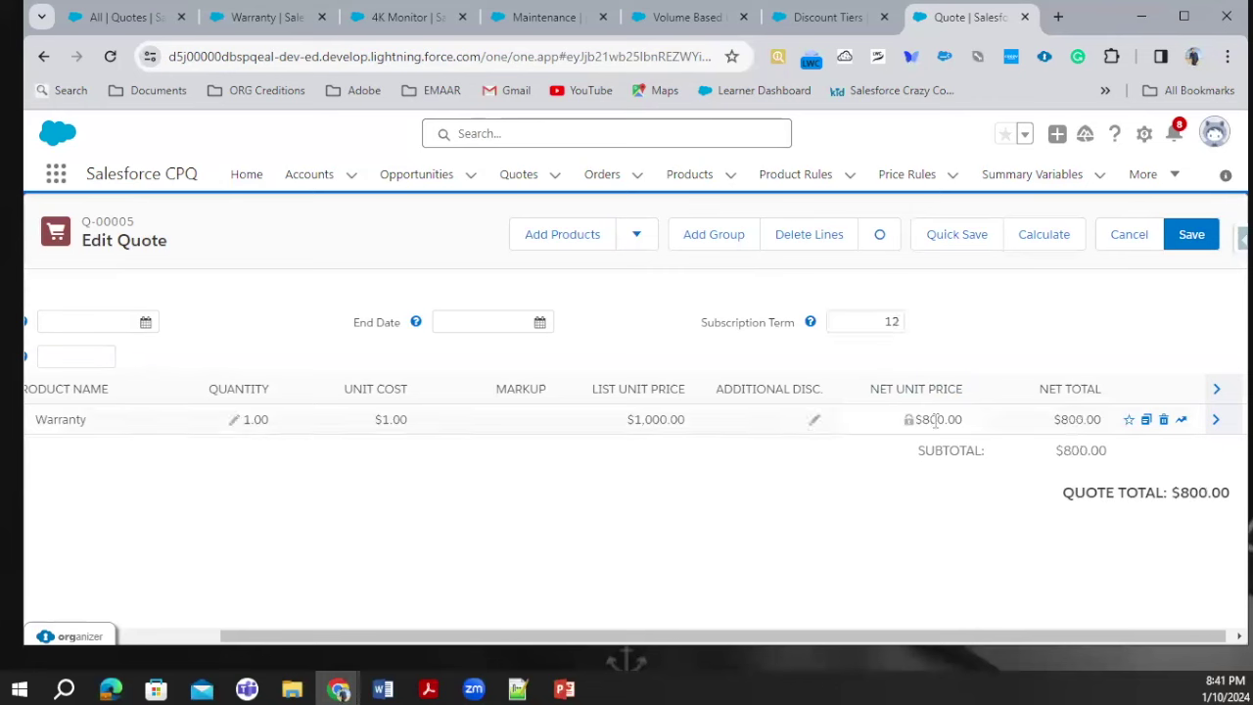
# - Set the quote's subscription term to 23 and recalculate the prices
pyautogui.doubleClick(890, 323)
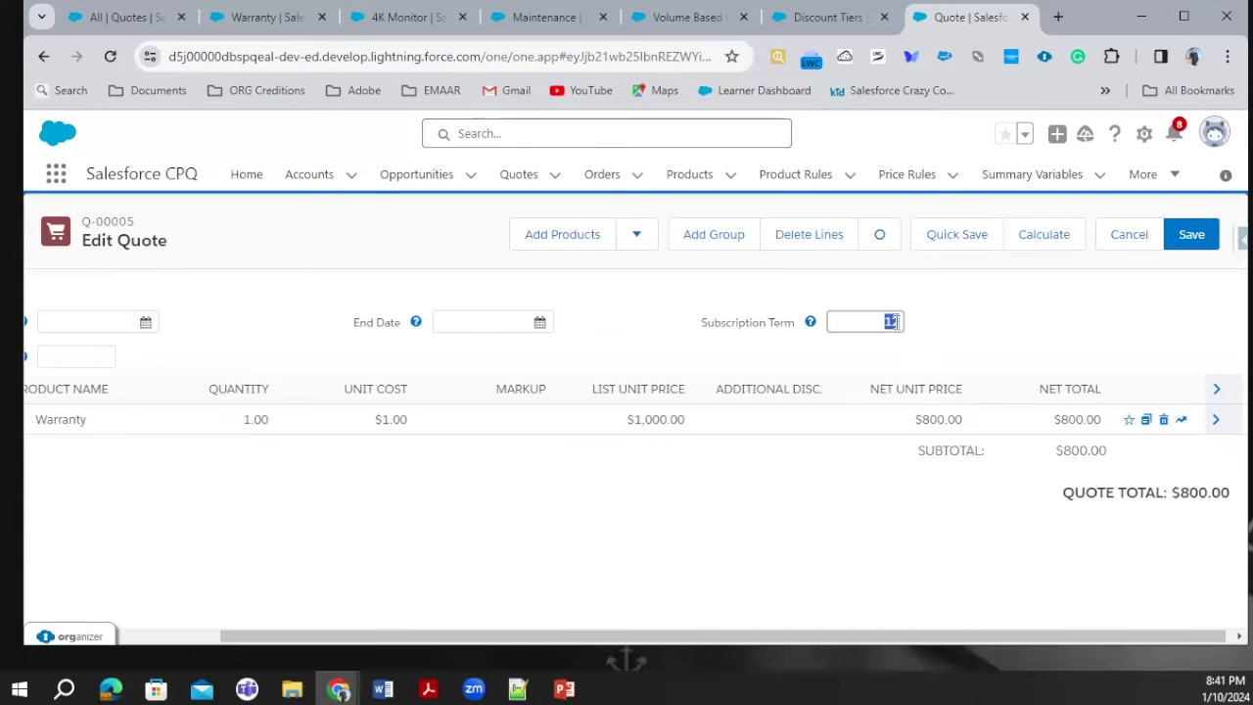
pyautogui.press('BackSpace')
pyautogui.write('23')
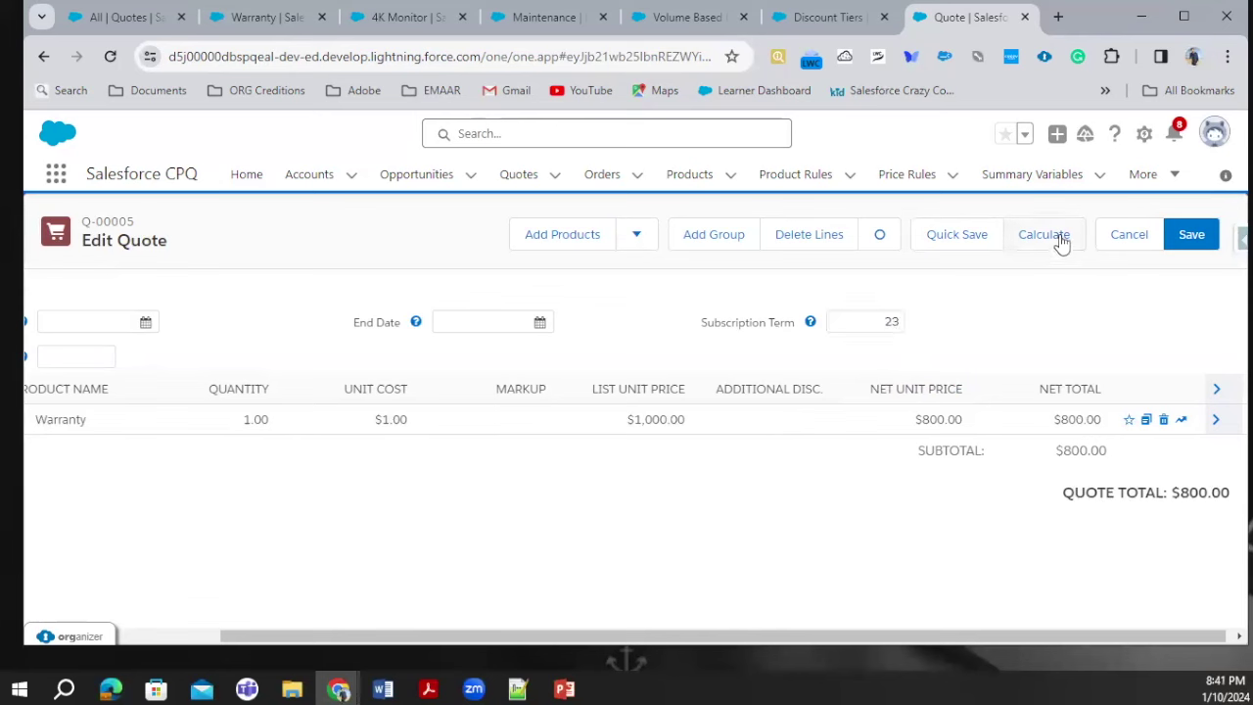
pyautogui.click(1043, 235)
# - Expand the Warranty line's details and examine its regular unit price, subscription term and the quote total
pyautogui.click(1215, 419)
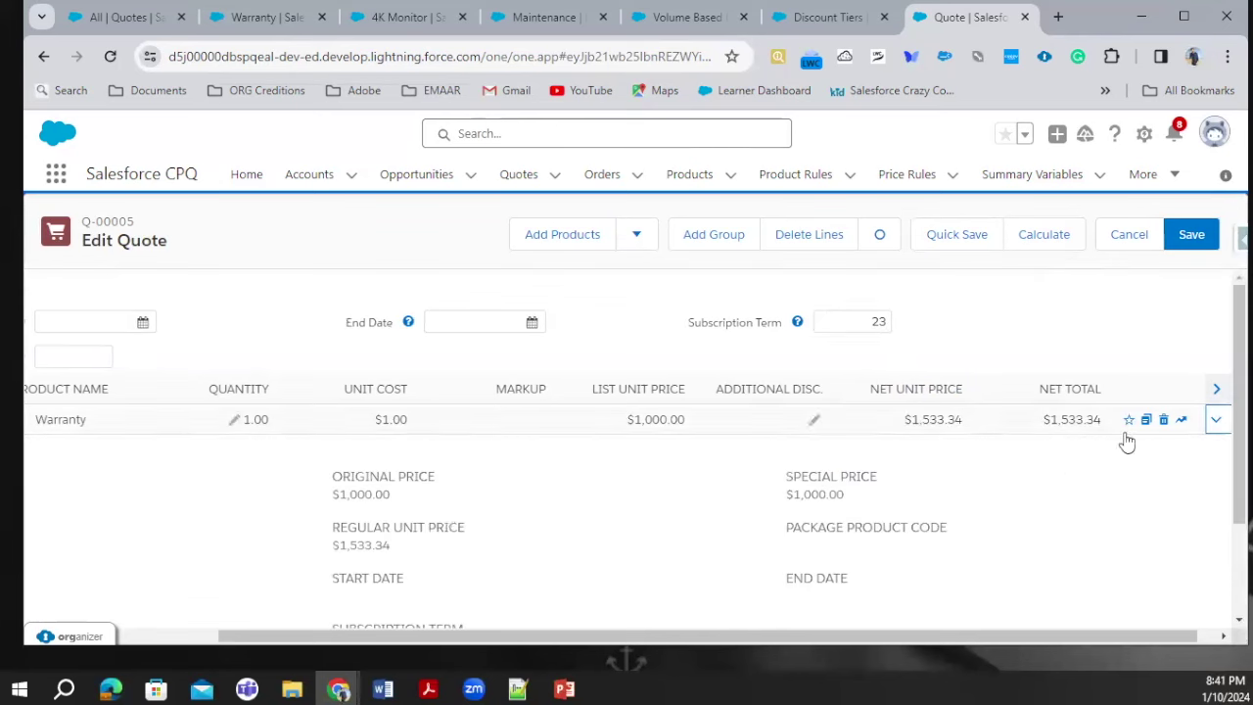
pyautogui.moveTo(393, 545); pyautogui.dragTo(332, 545)
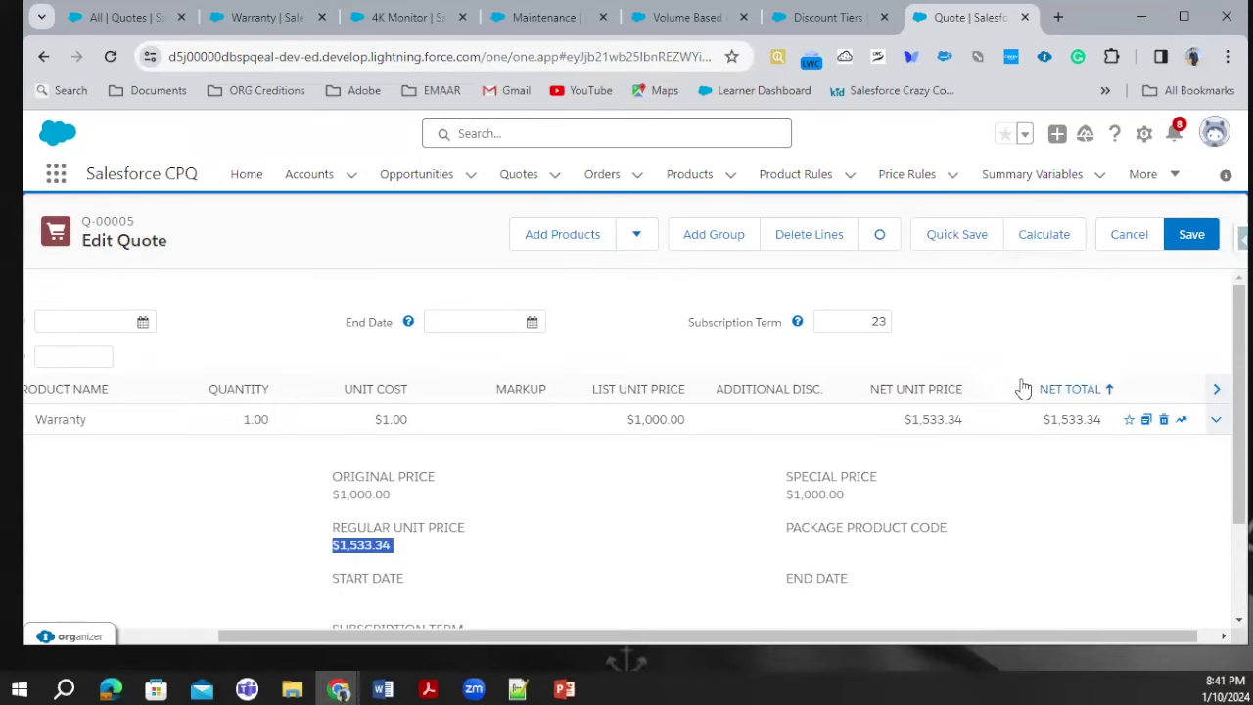
pyautogui.scroll(-2, 915, 485)
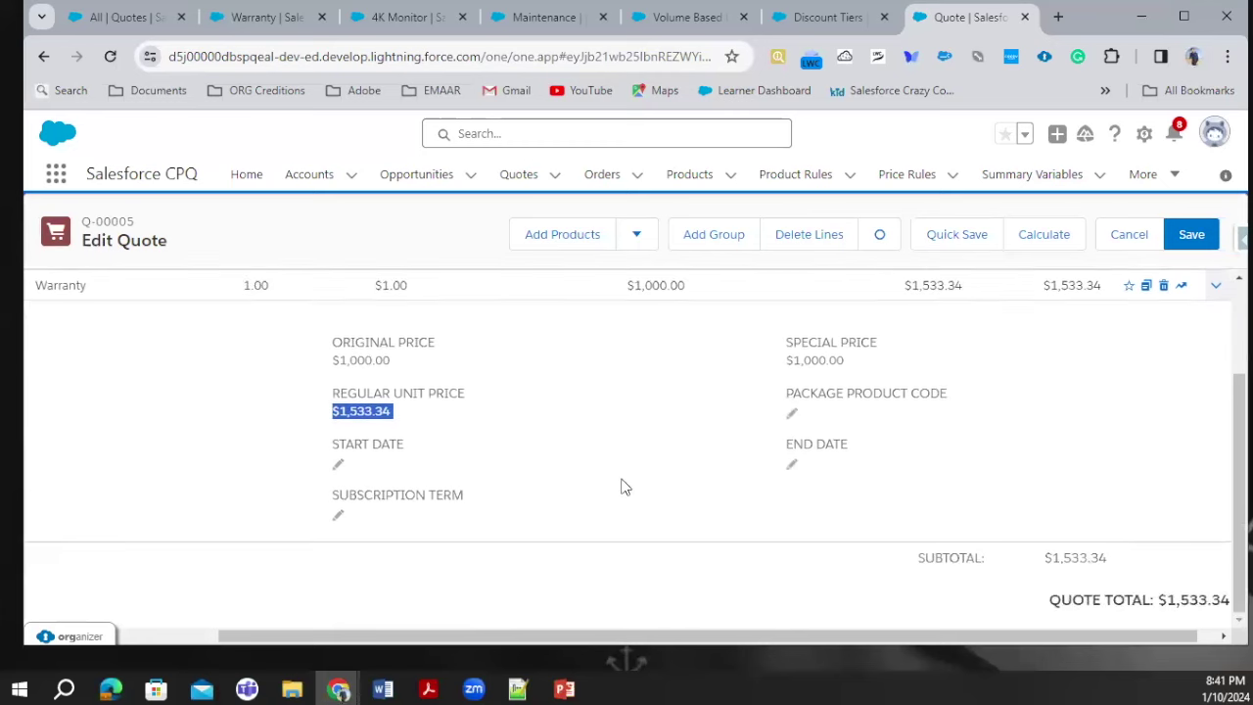